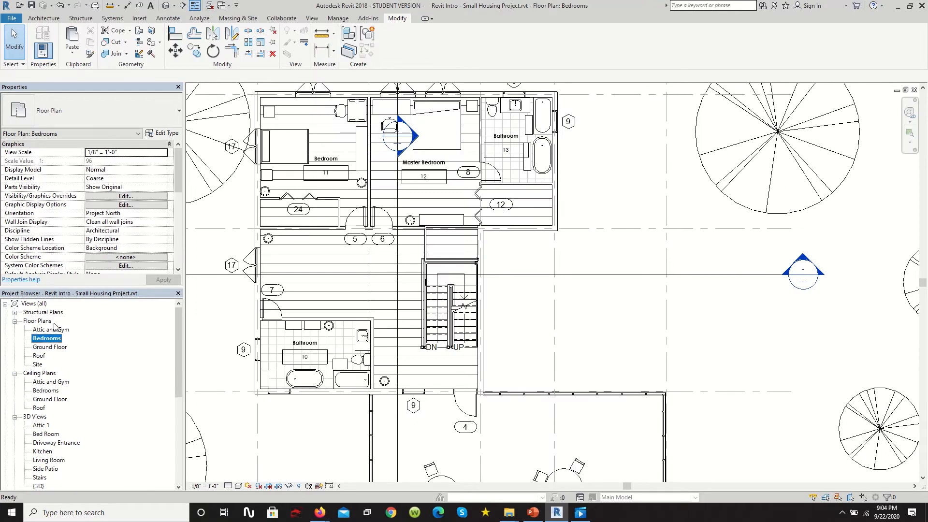
- Review the Bedrooms floor plan, and open the Ground Floor and Site plans to examine their layouts
scroll(628, 290, "down", 3)
scroll(652, 297, "up", 3)
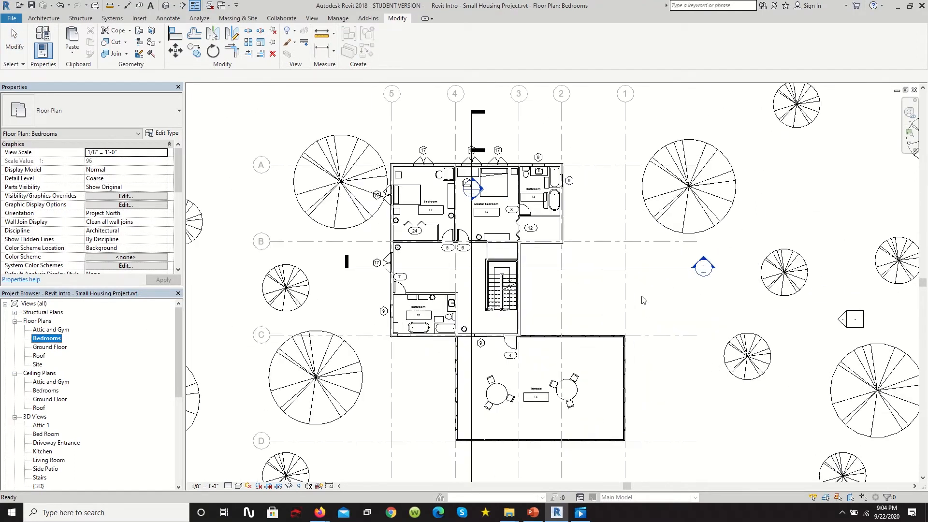
double_click(57, 347)
scroll(583, 259, "down", 5)
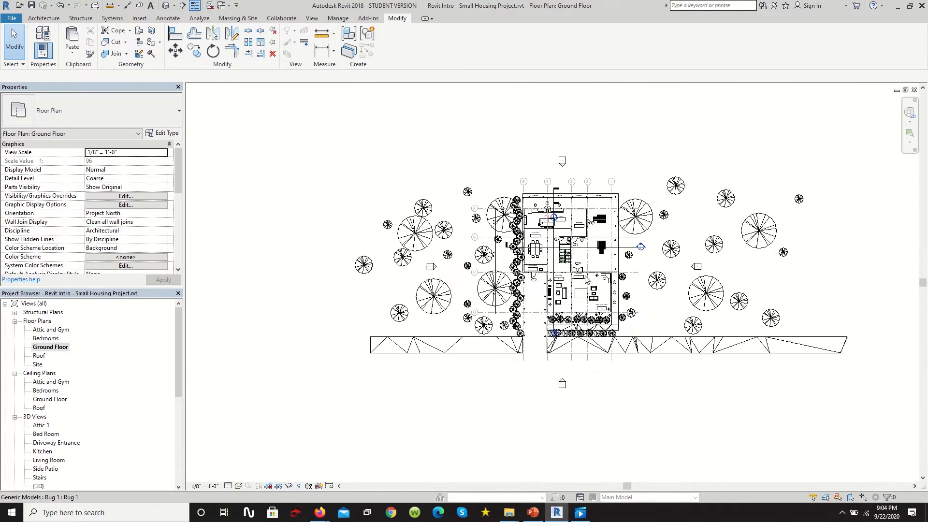
scroll(600, 242, "up", 3)
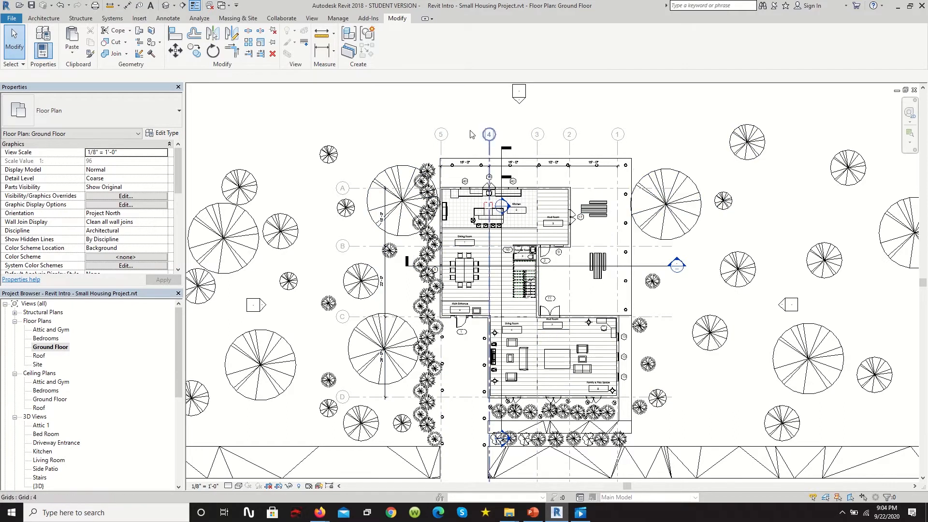
double_click(37, 364)
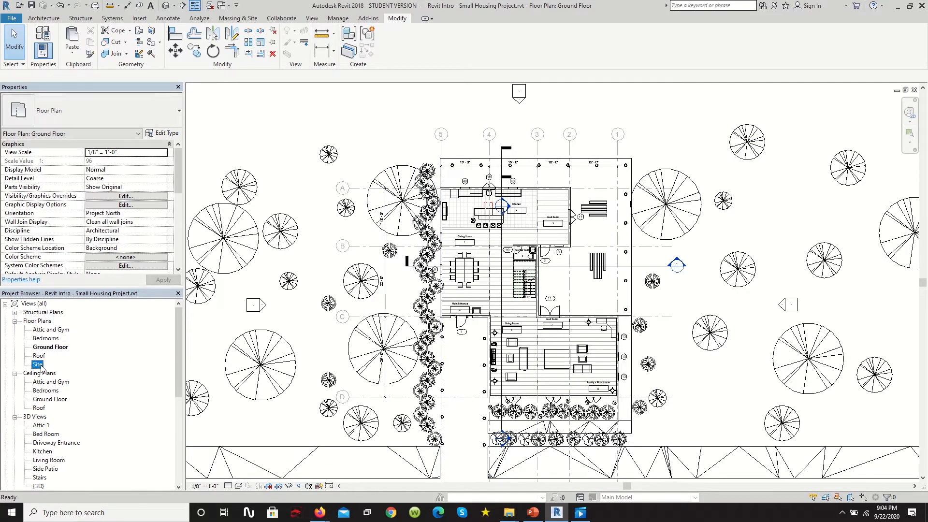
scroll(561, 225, "up", 2)
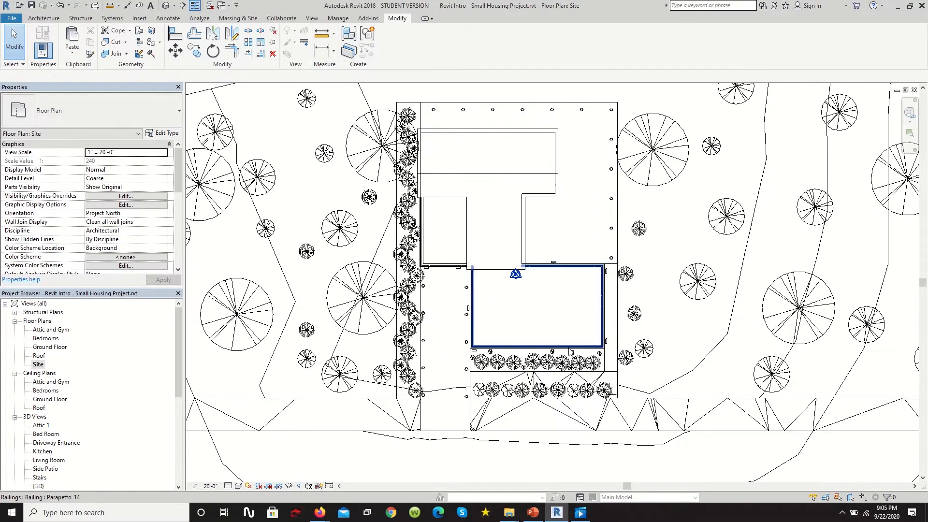
scroll(716, 288, "down", 3)
scroll(9, 446, "down", 5)
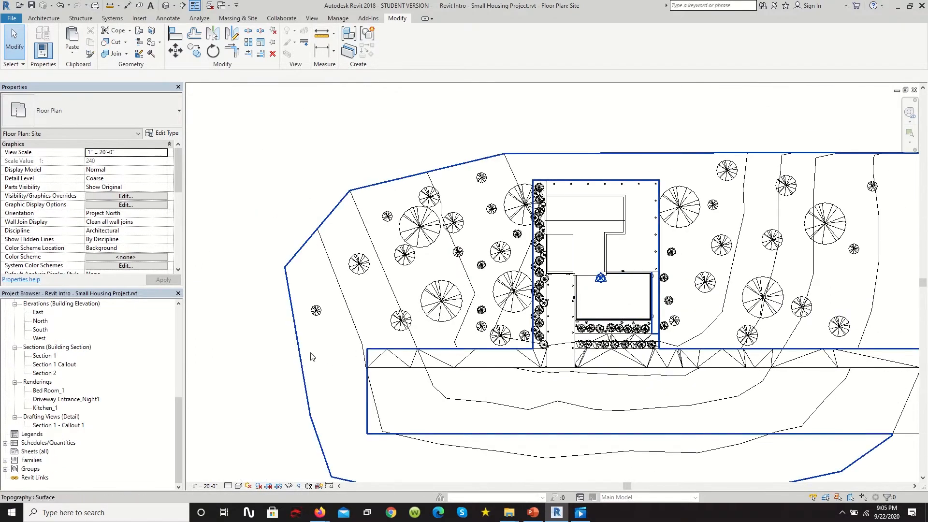
- Look through the project's view list and the schedules under Schedules/Quantities
left_click_drag(178, 447, 179, 333)
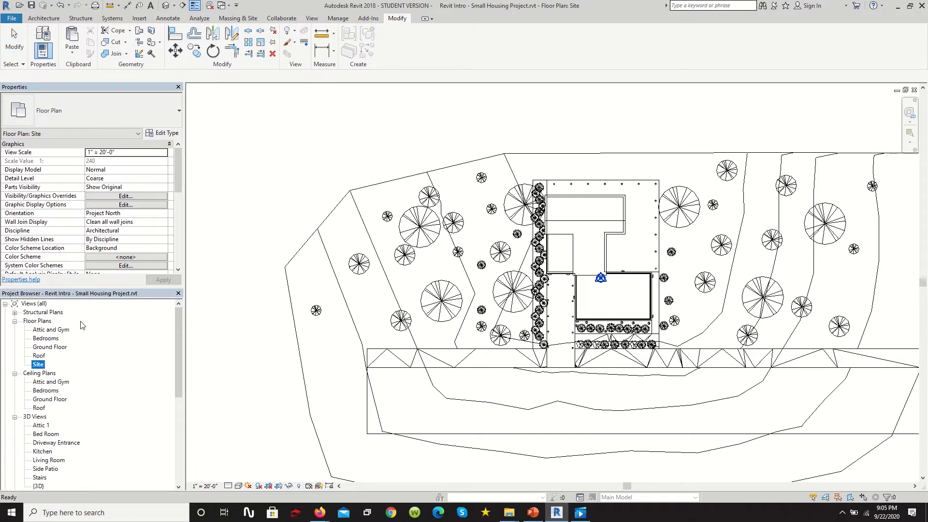
scroll(81, 325, "down", 8)
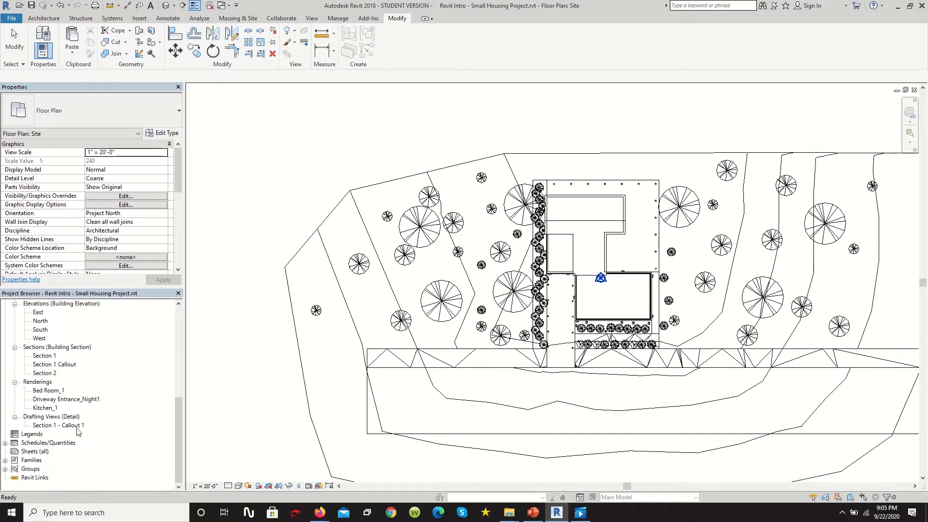
left_click(5, 443)
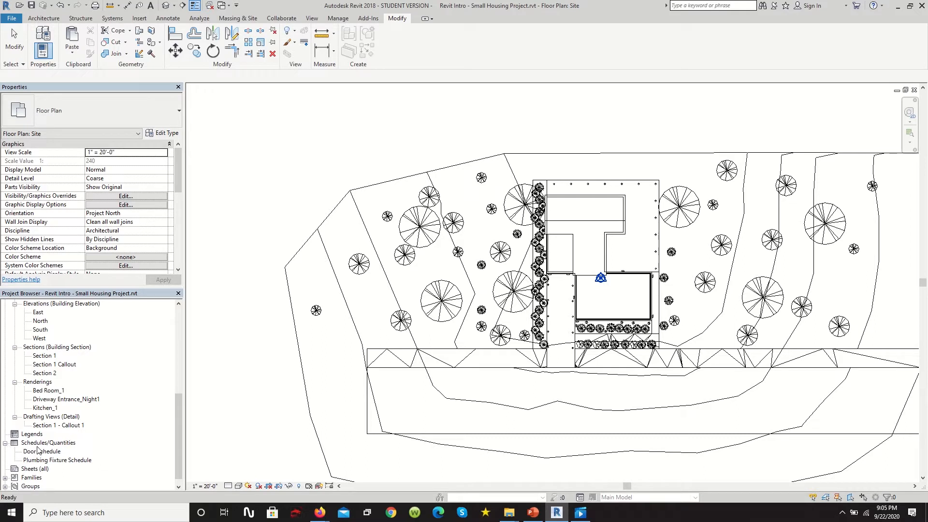
left_click(5, 443)
- Create a new sheet with the E1 30 x 42 Horizontal titleblock, checking the other sizes in the Titleblocks library
left_click(31, 463)
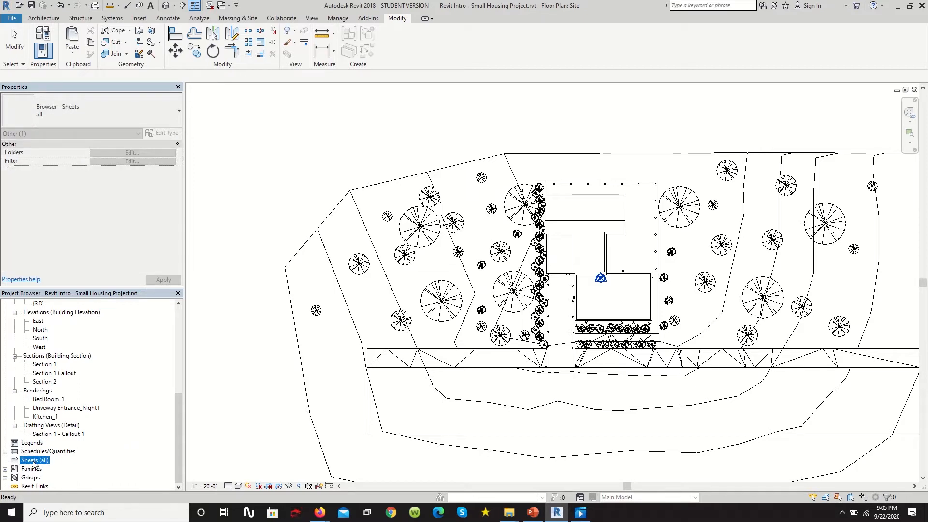
right_click(38, 463)
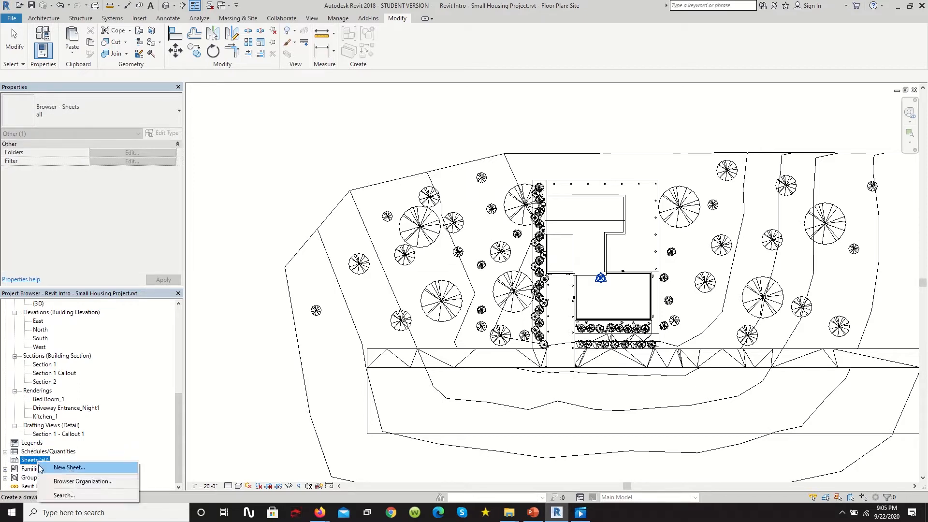
left_click(68, 467)
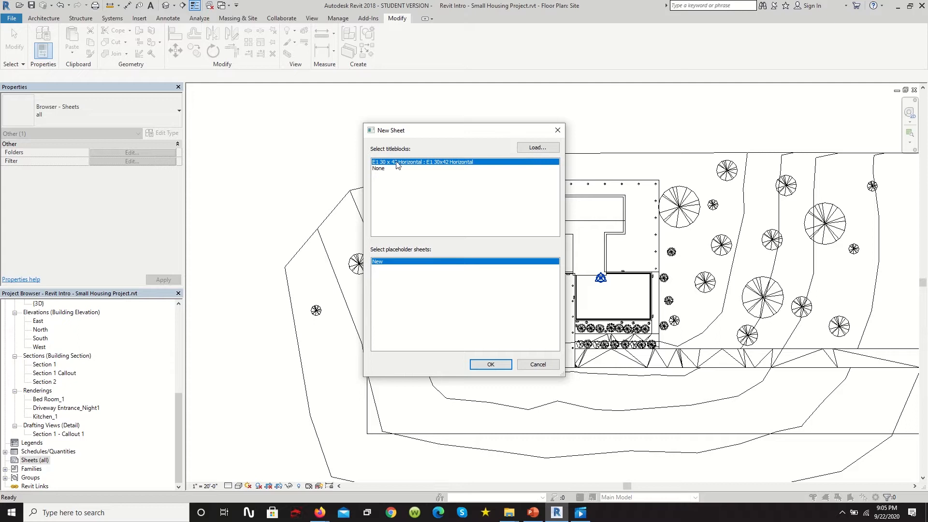
left_click(535, 148)
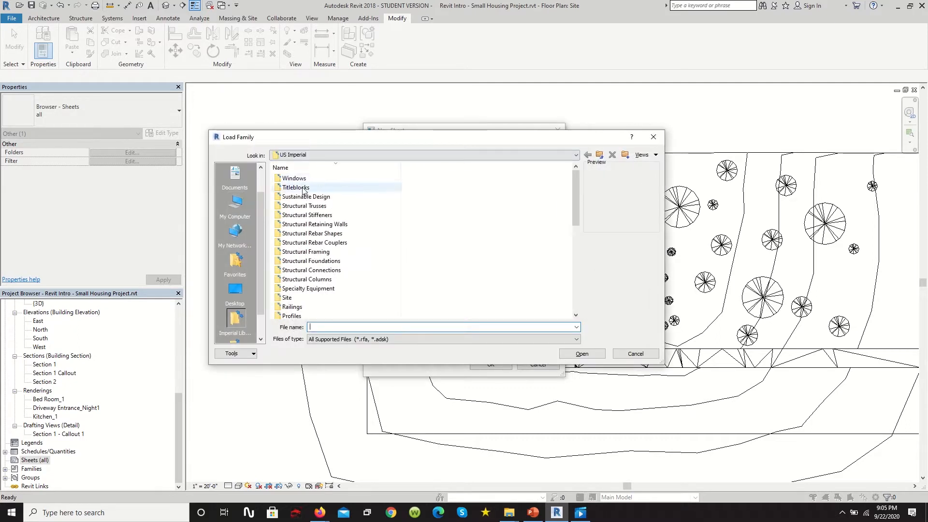
double_click(302, 187)
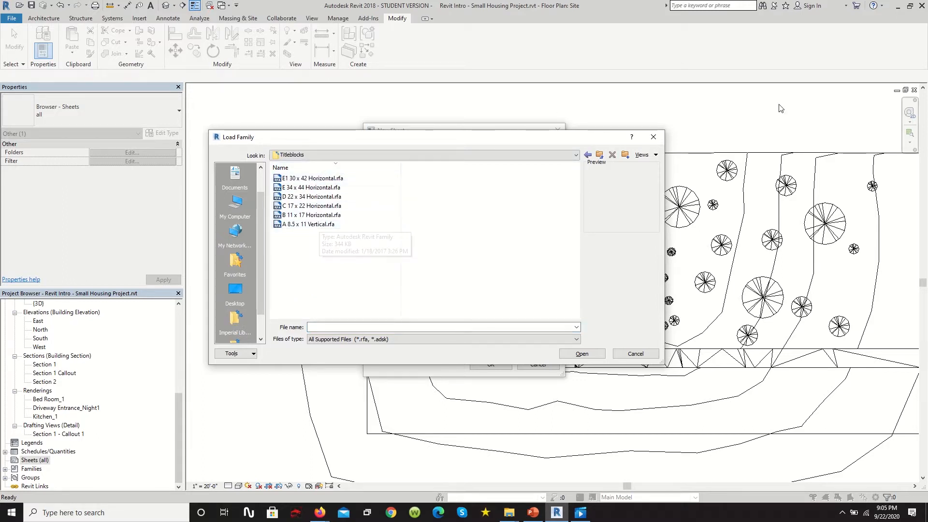
left_click(653, 137)
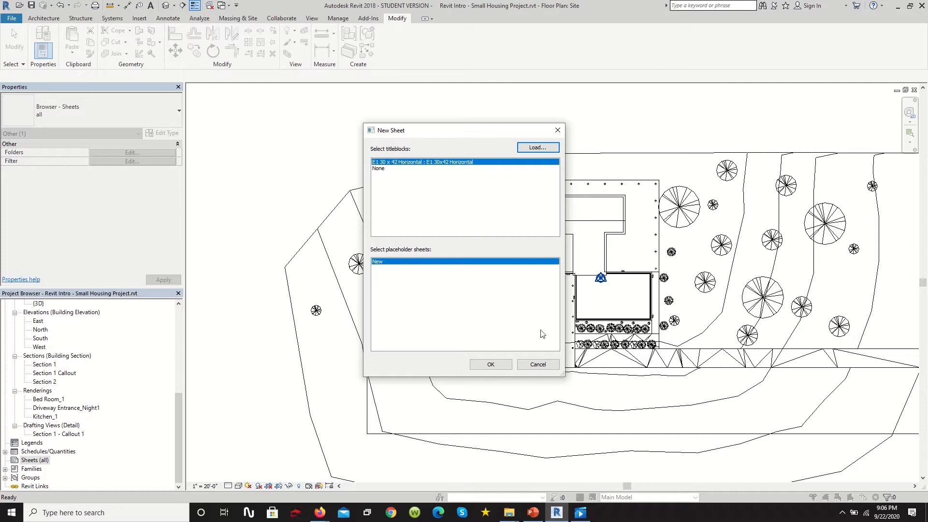
left_click(498, 365)
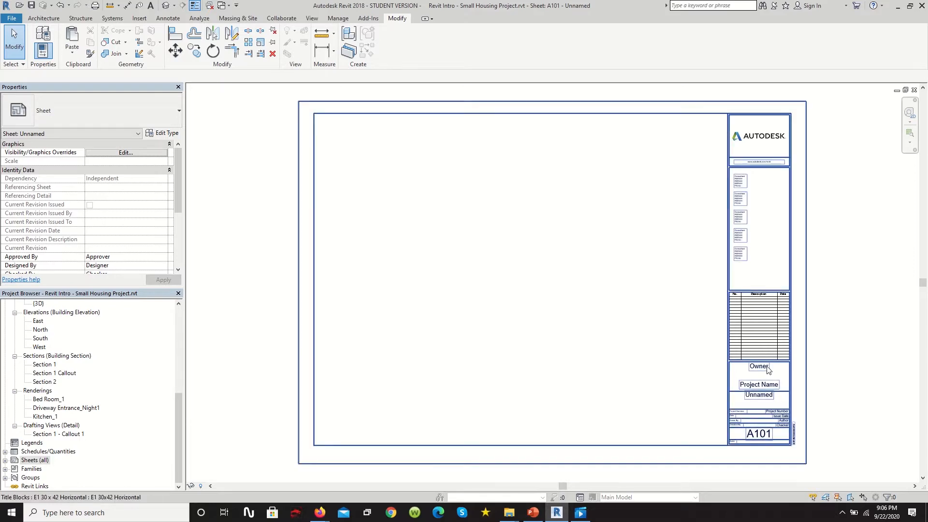
- Examine the new sheet's title block, including the owner, project name and sheet name fields
scroll(776, 418, "up", 2)
scroll(775, 418, "up", 1)
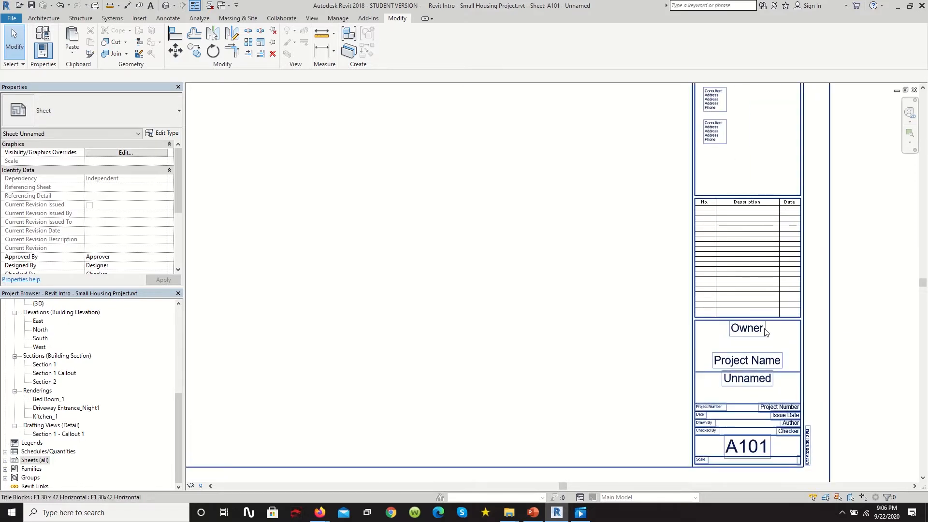
scroll(766, 332, "down", 3)
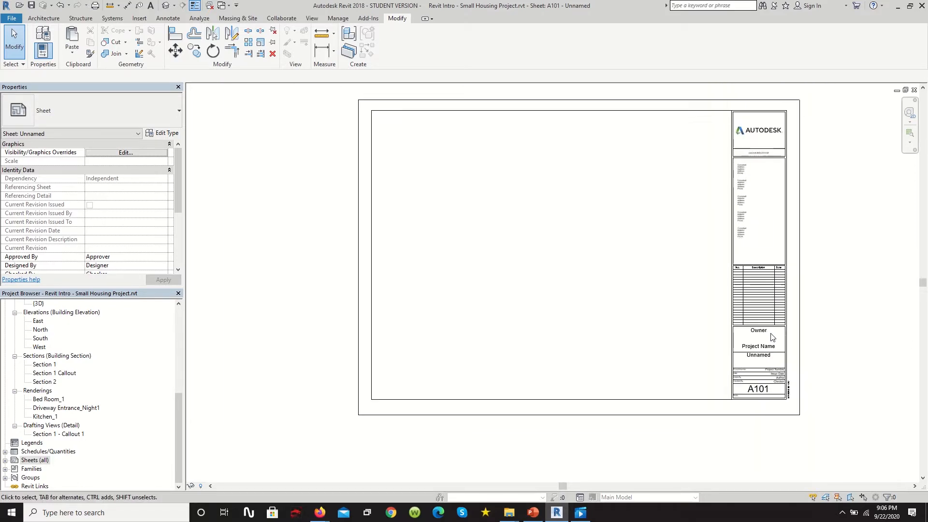
scroll(738, 332, "up", 3)
scroll(759, 344, "up", 3)
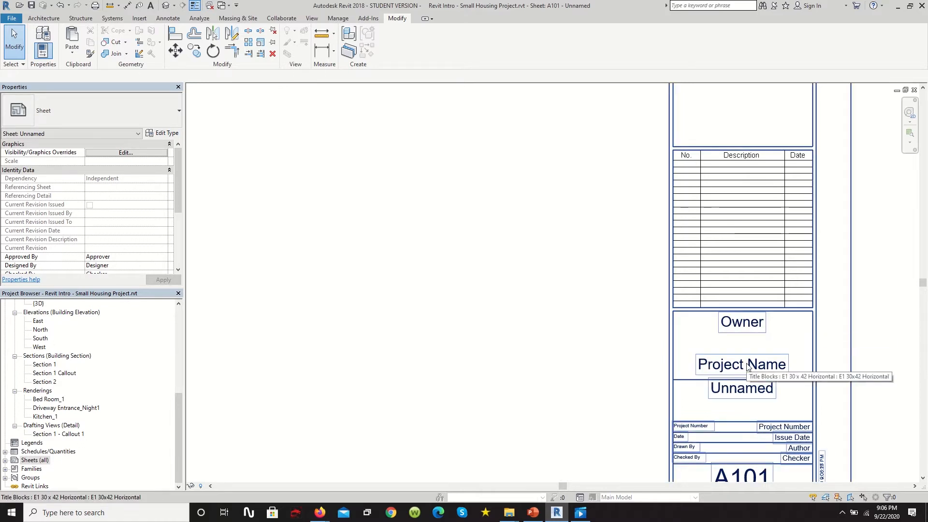
scroll(749, 366, "down", 1)
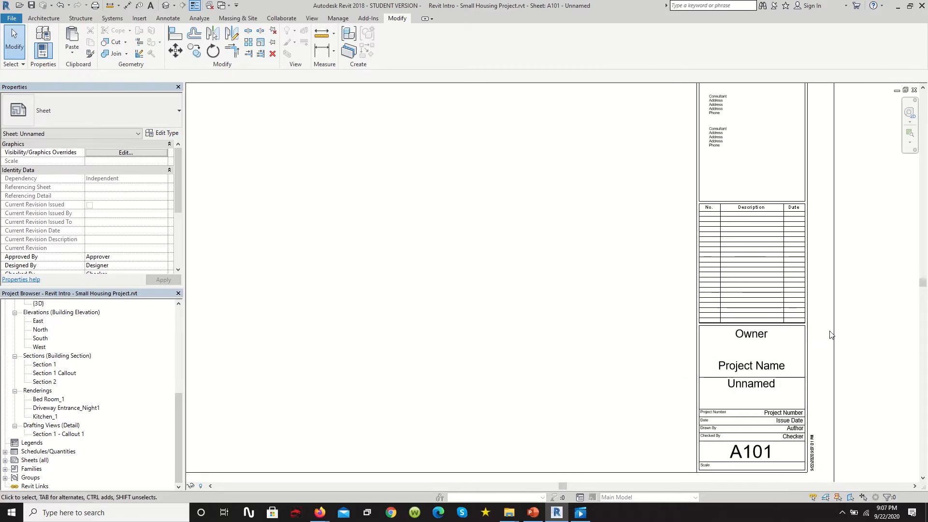
left_click(806, 335)
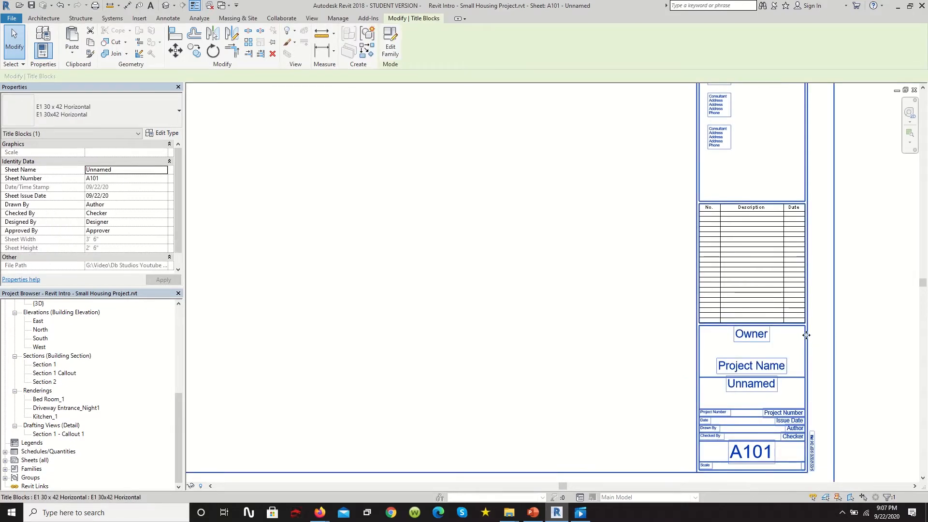
key("Escape")
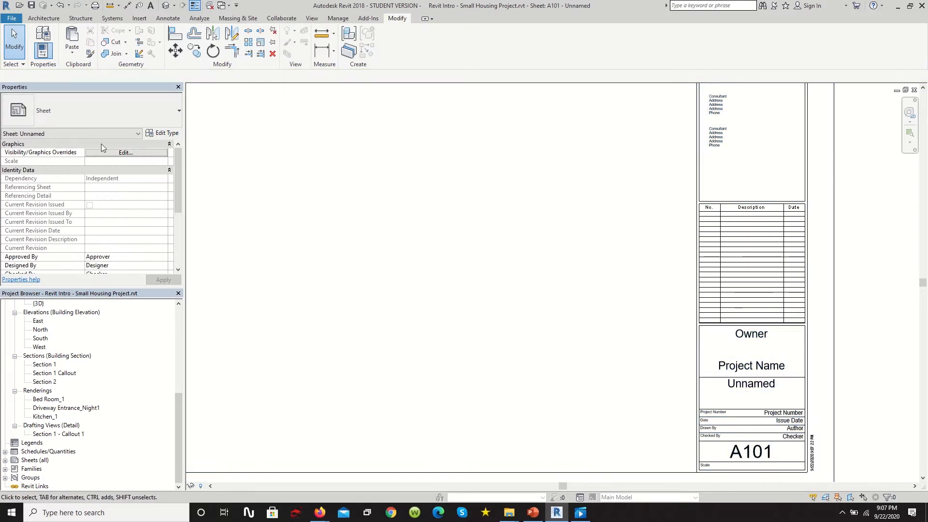
- Enter the designer's full name as the sheet's Designed By value and set Approved By to Db Studios
scroll(125, 199, "down", 3)
left_click(112, 178)
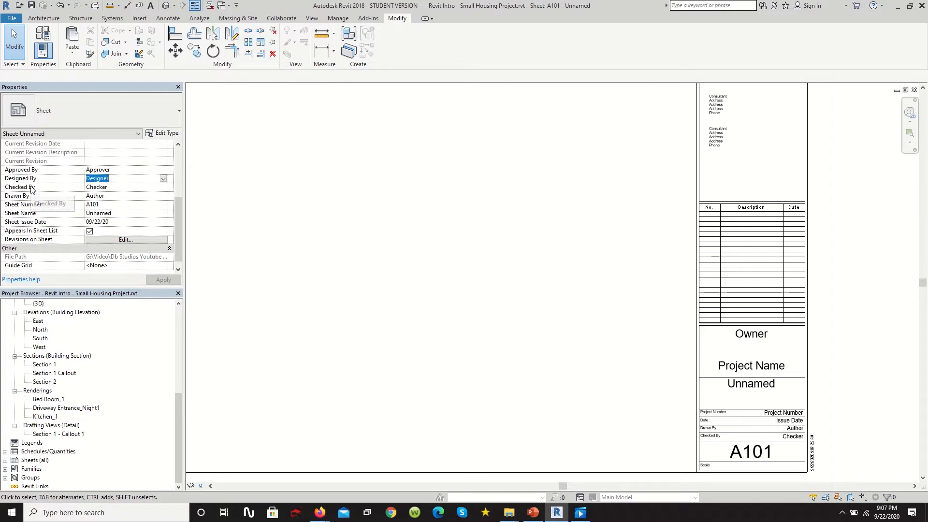
type("Daniel Blanc")
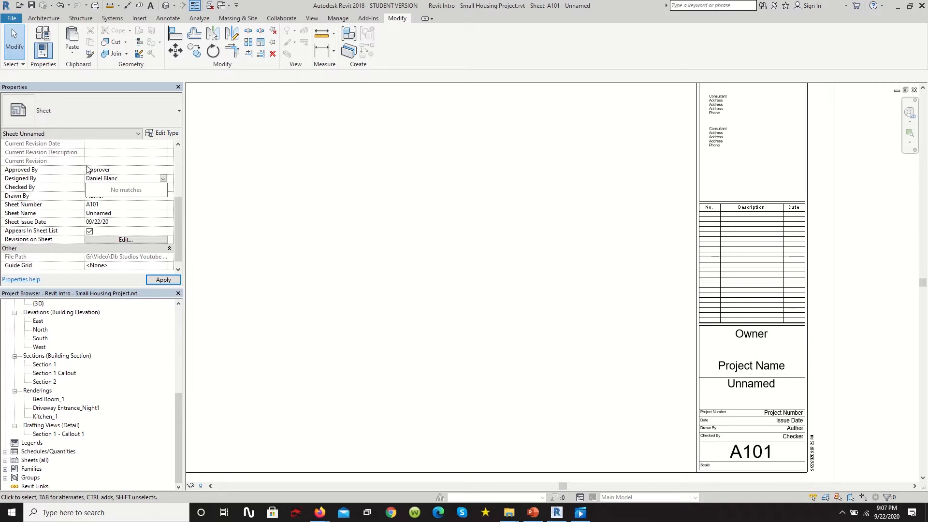
left_click(119, 171)
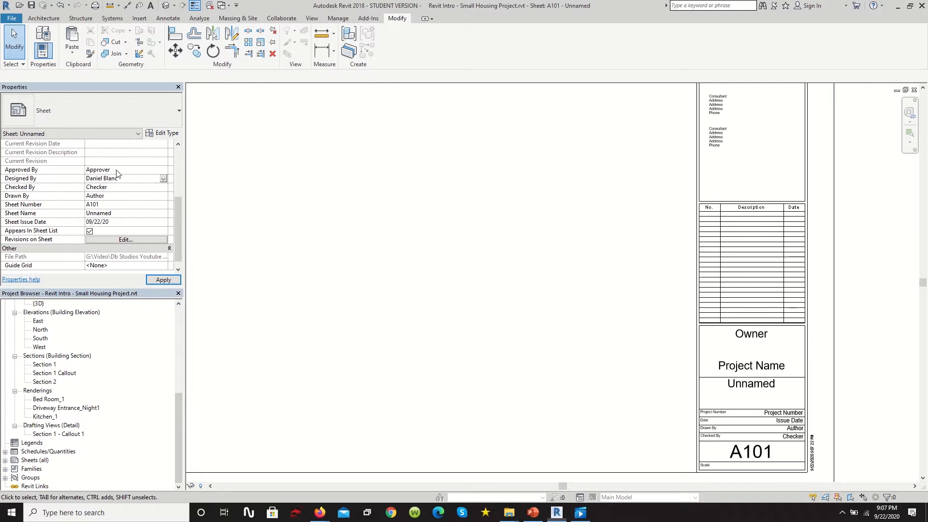
left_click_drag(105, 170, 77, 176)
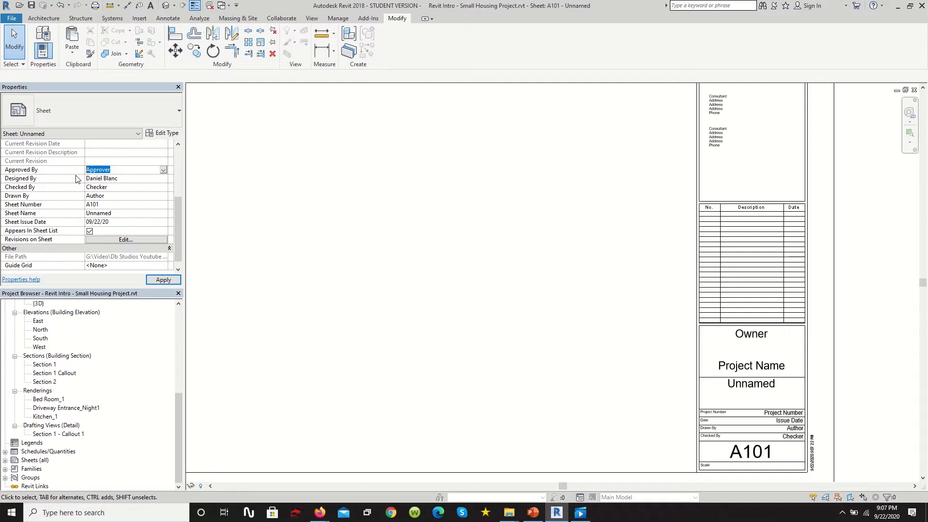
type("Db Studios")
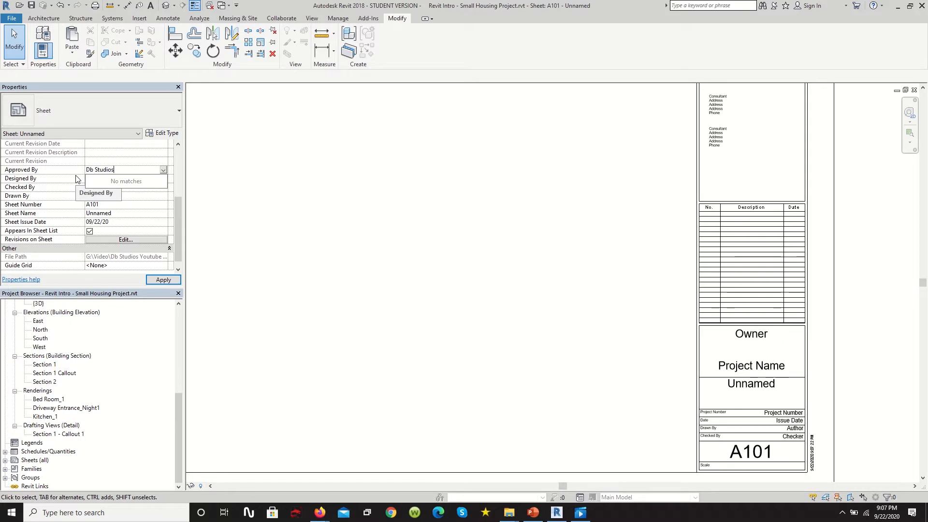
left_click(100, 159)
- Set the sheet's Checked By to Db Studios and enter the drafter's first name as Drawn By
left_click(99, 187)
type("Db Studios")
key("Return")
left_click(100, 196)
double_click(107, 195)
type("Daniel")
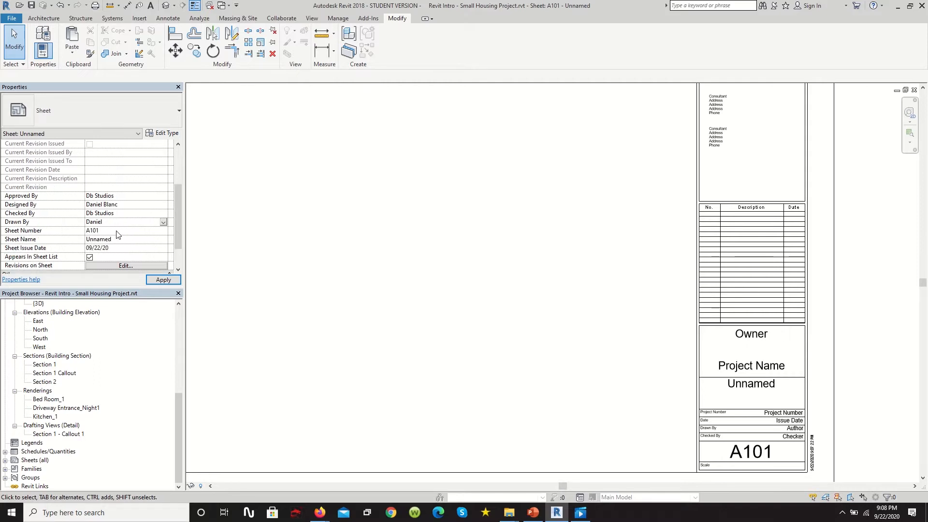
- Rename sheet A101 as Ground Floor Plan in its sheet name property
left_click(107, 239)
scroll(153, 247, "down", 2)
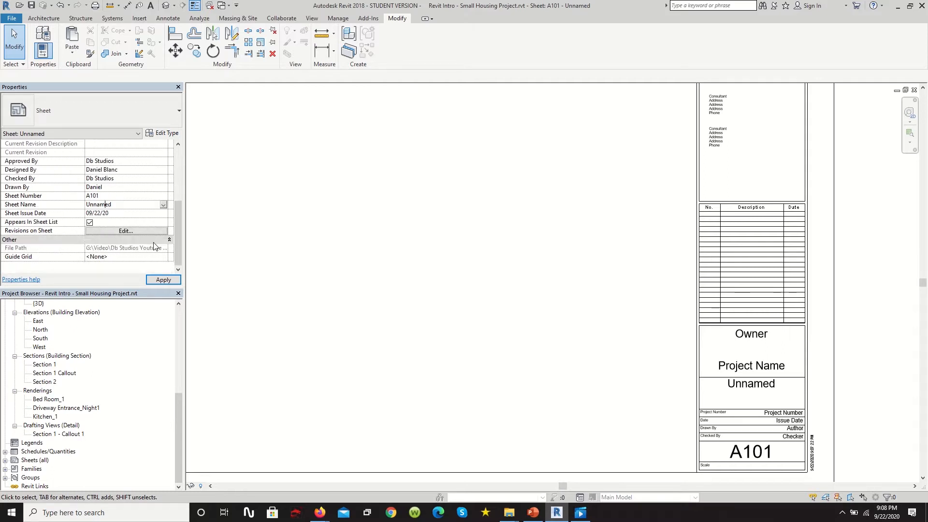
double_click(111, 205)
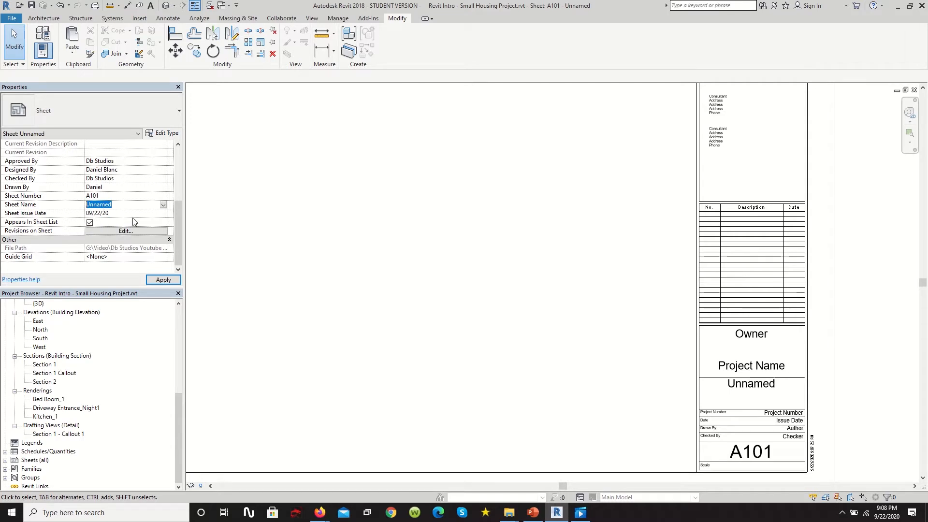
double_click(115, 205)
type("Ground Floor Plan")
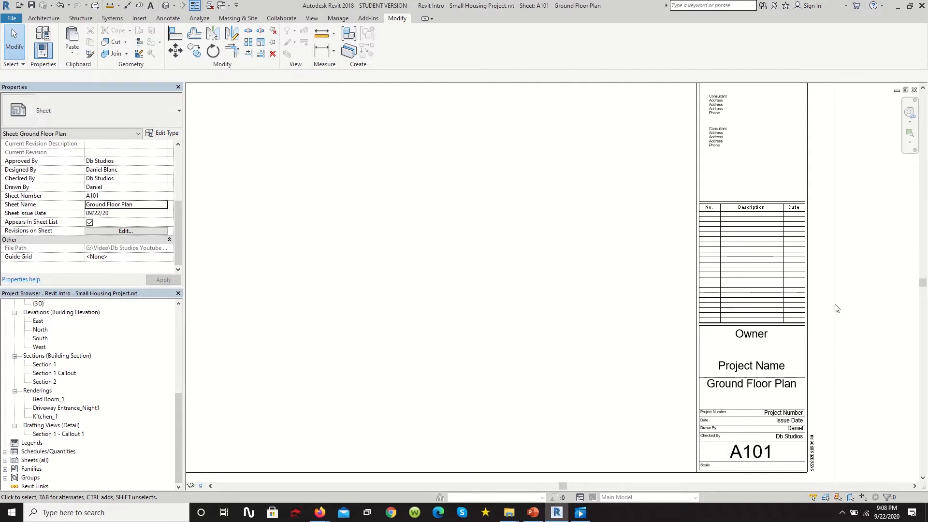
- Replace the Owner text in the title block with the owner's company name
left_click(766, 373)
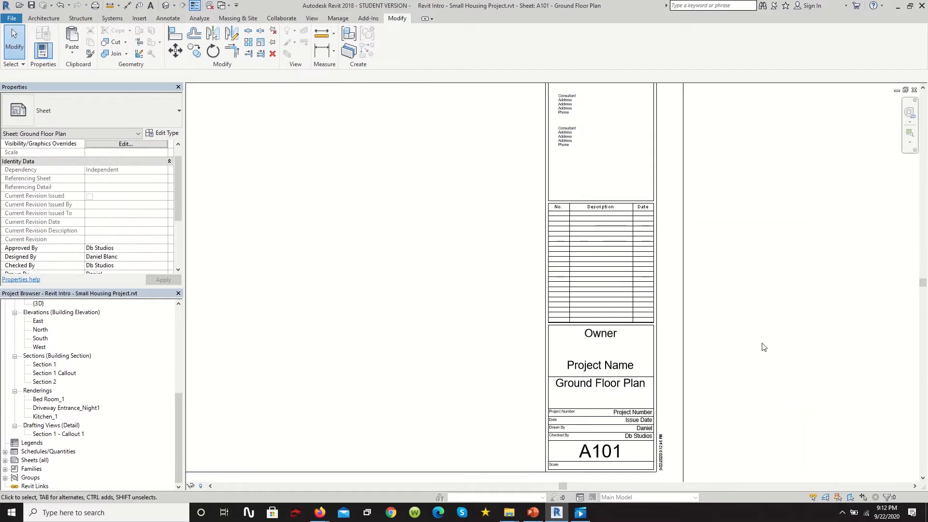
left_click(608, 337)
left_click(604, 335)
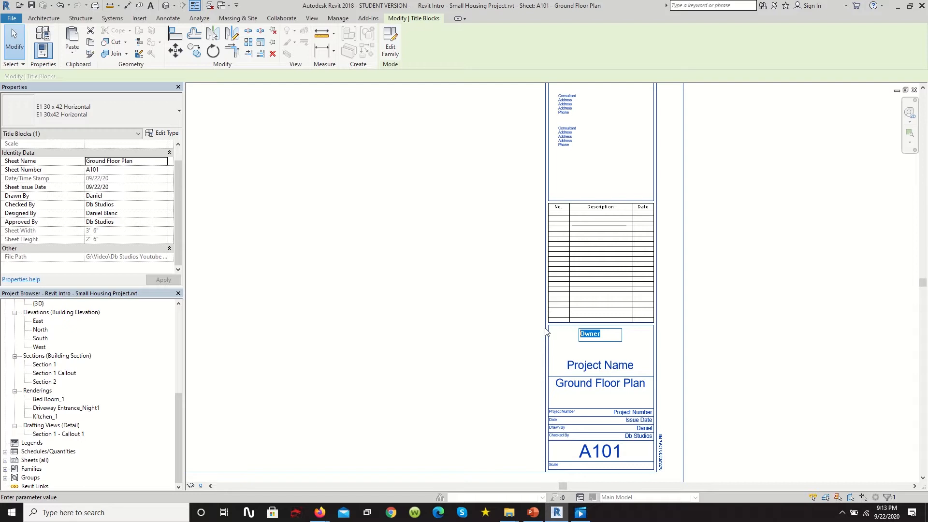
type("Daniel B. Inc")
left_click(572, 340)
- Set the project name in the title block to Residential Housing
left_click(622, 366)
left_click_drag(624, 365, 506, 363)
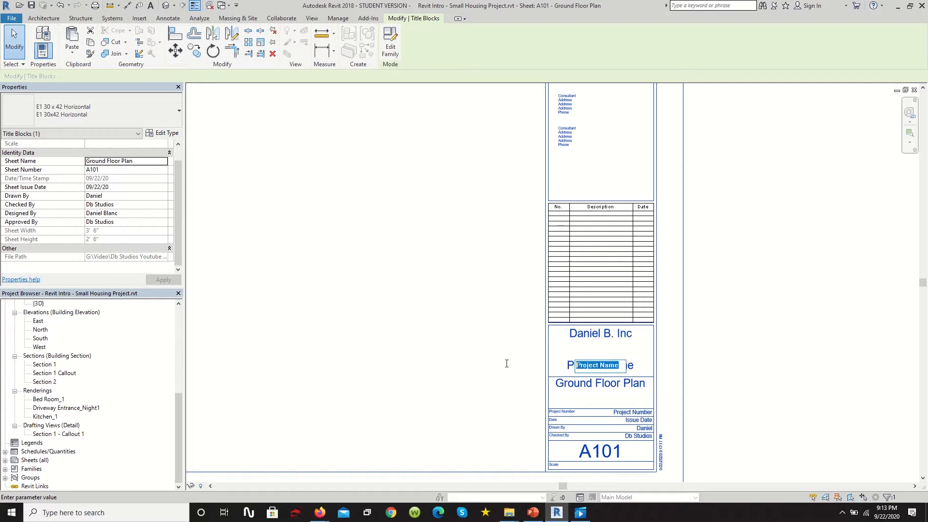
type("Re")
type("sidential Housing")
left_click(582, 356)
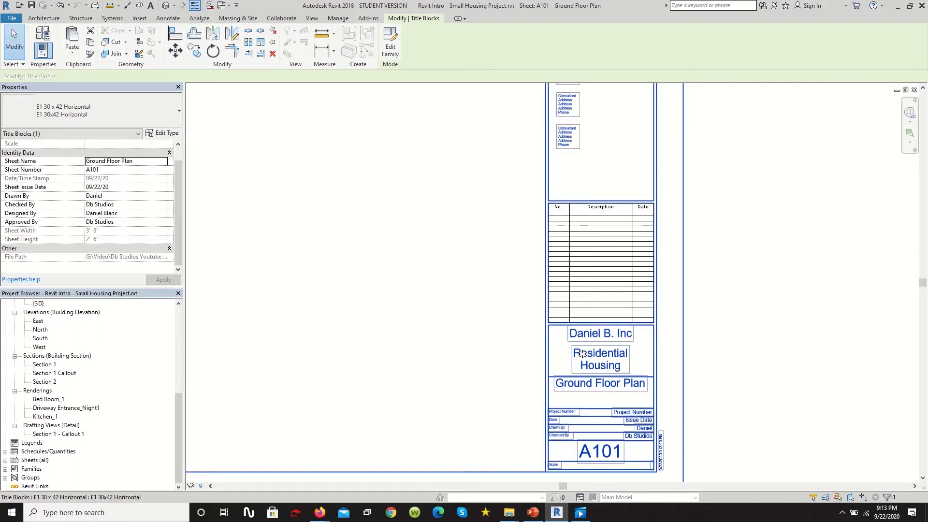
- Create another sheet with the E1 30 x 42 Horizontal title block
left_click(820, 354)
scroll(793, 440, "down", 2)
middle_click_drag(794, 439, 862, 450)
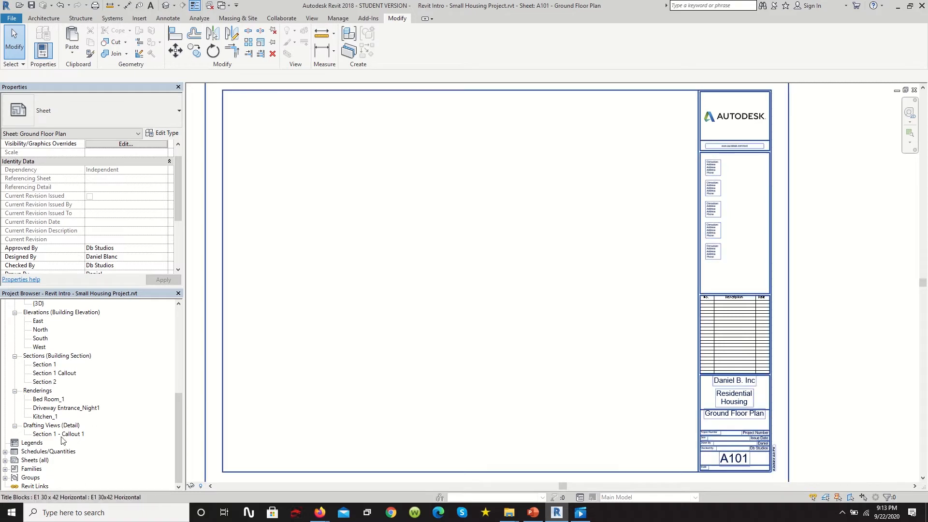
left_click(312, 18)
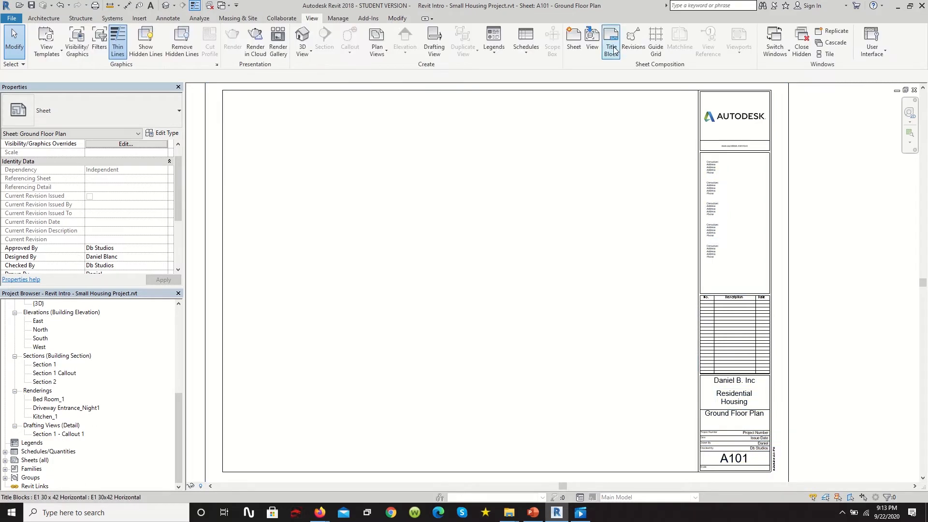
left_click(576, 43)
left_click(490, 365)
- Review the new sheet's title block, list the project's sheets and select sheet A102 to show its properties
scroll(779, 394, "up", 5)
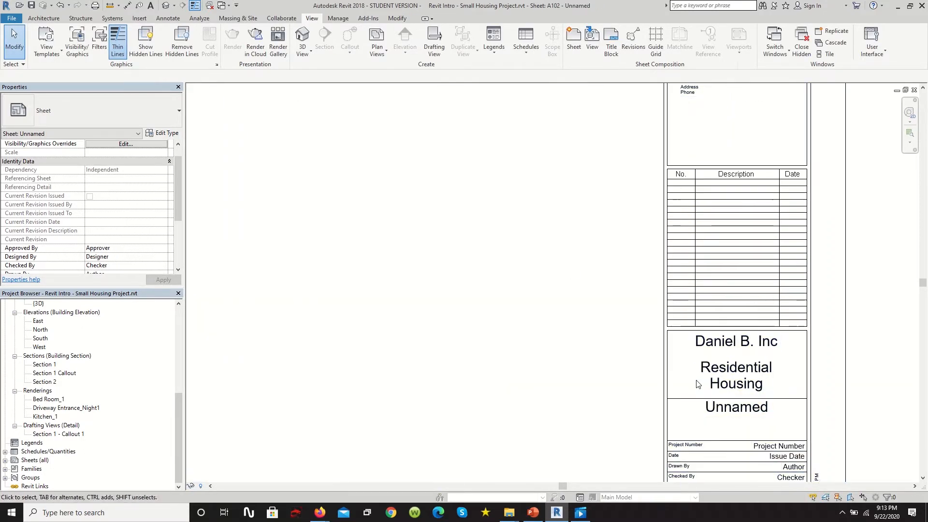
scroll(742, 353, "down", 3)
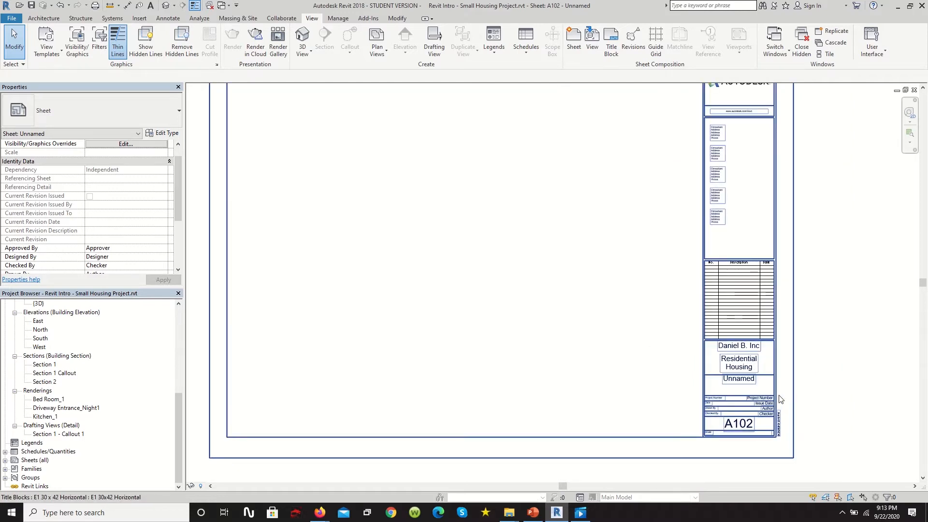
scroll(759, 379, "up", 3)
scroll(773, 325, "up", 2)
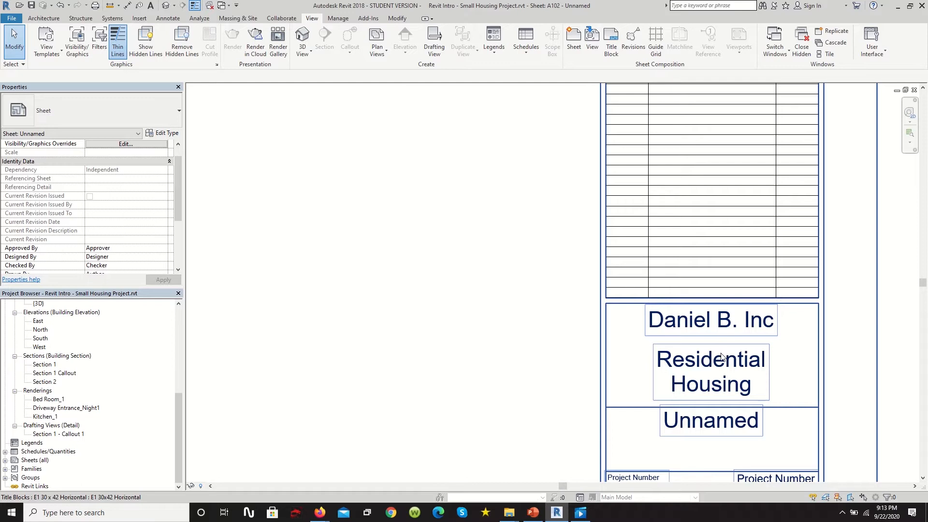
scroll(722, 357, "down", 4)
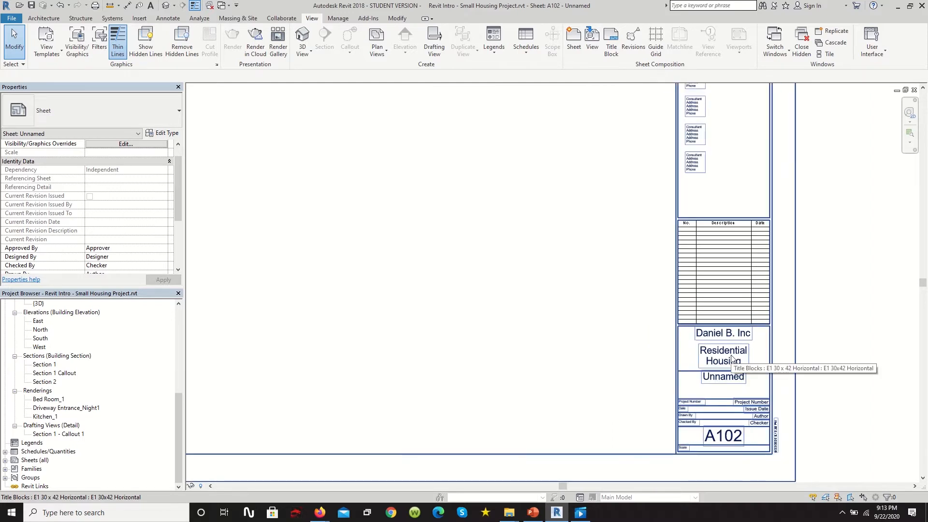
scroll(734, 358, "down", 1)
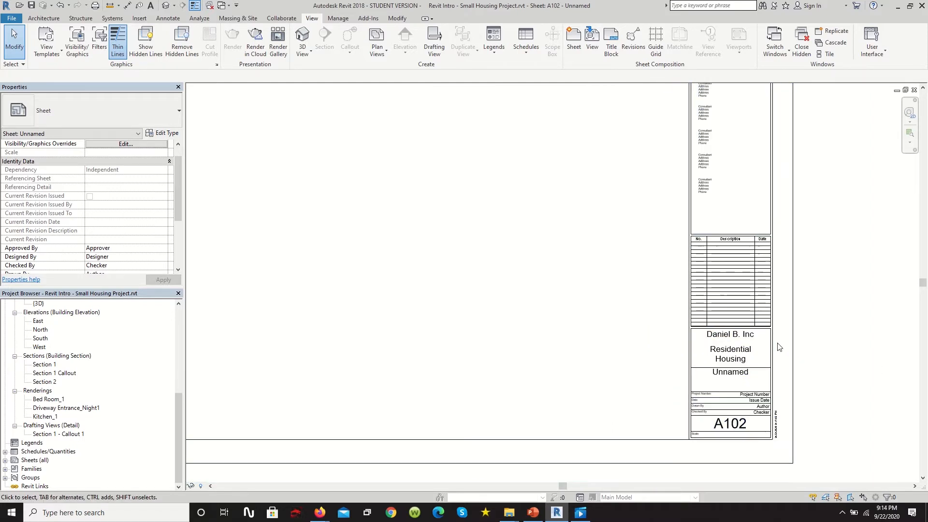
left_click(6, 460)
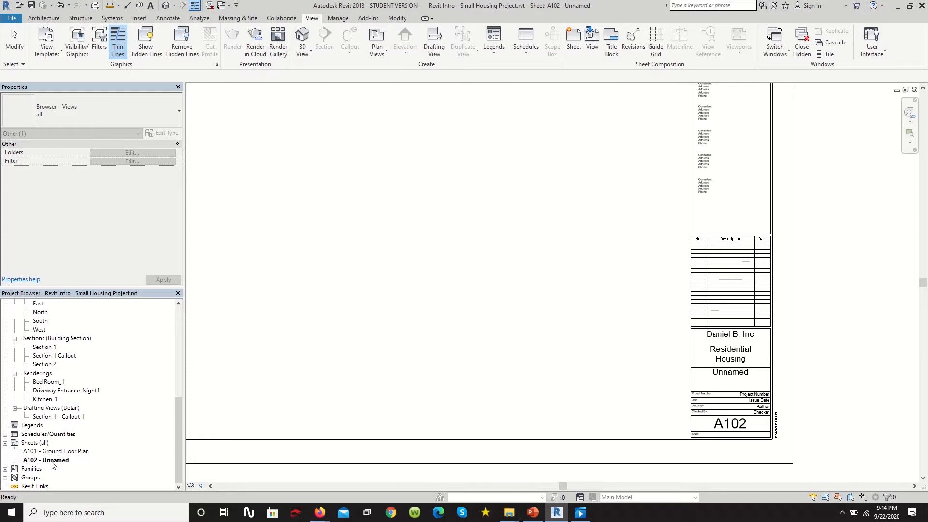
left_click(52, 461)
right_click(52, 462)
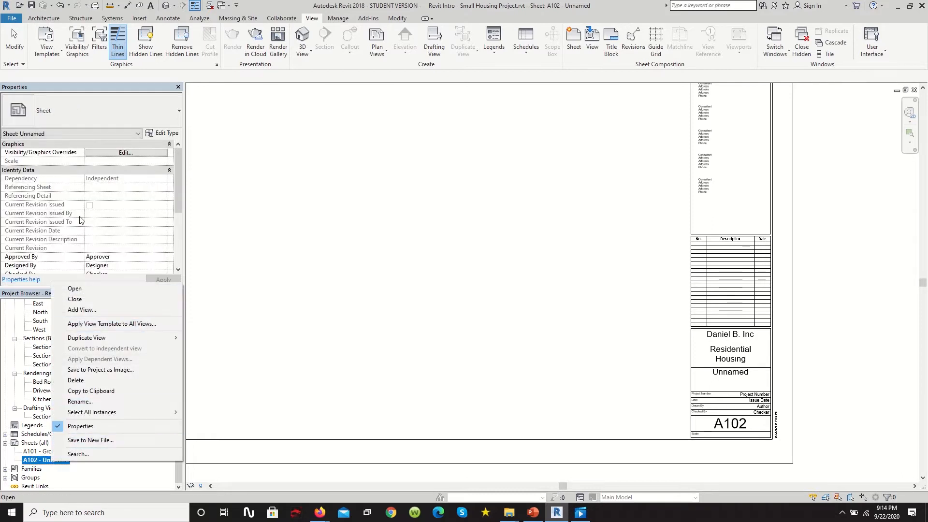
left_click(126, 221)
- Set sheet A102's Approved By to Db Studios and Designed By to the designer's full name
scroll(125, 221, "down", 2)
left_click(107, 196)
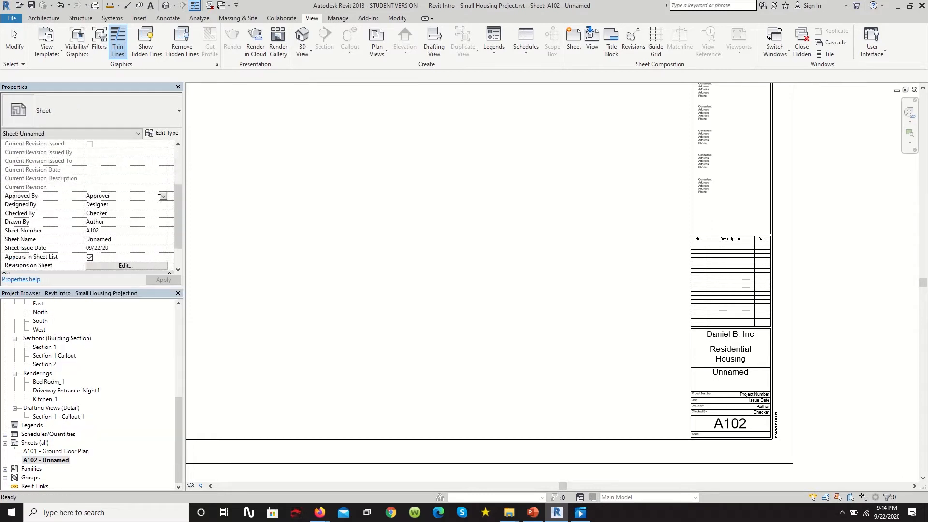
left_click(163, 197)
left_click(159, 196)
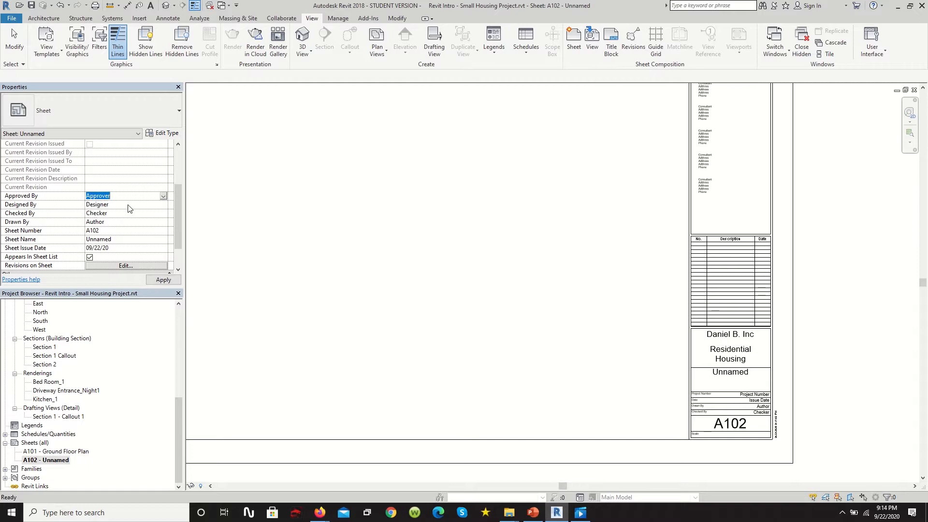
left_click(163, 198)
left_click(162, 198)
left_click(127, 212)
left_click(161, 204)
left_click(163, 205)
left_click(126, 221)
- Set sheet A102's Checked By to Db Studios and Drawn By to the drafter's first name
left_click(162, 213)
left_click(162, 213)
left_click(151, 229)
left_click(162, 222)
left_click(163, 222)
left_click(148, 238)
- Rename sheet A102 as Second Level Plan in its sheet name property and apply the changes
left_click(137, 239)
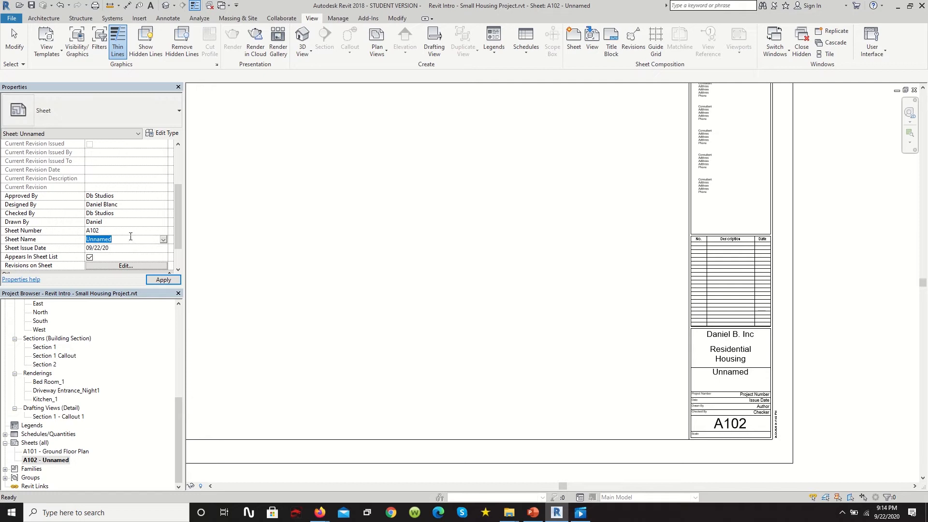
key("BackSpace")
type("@")
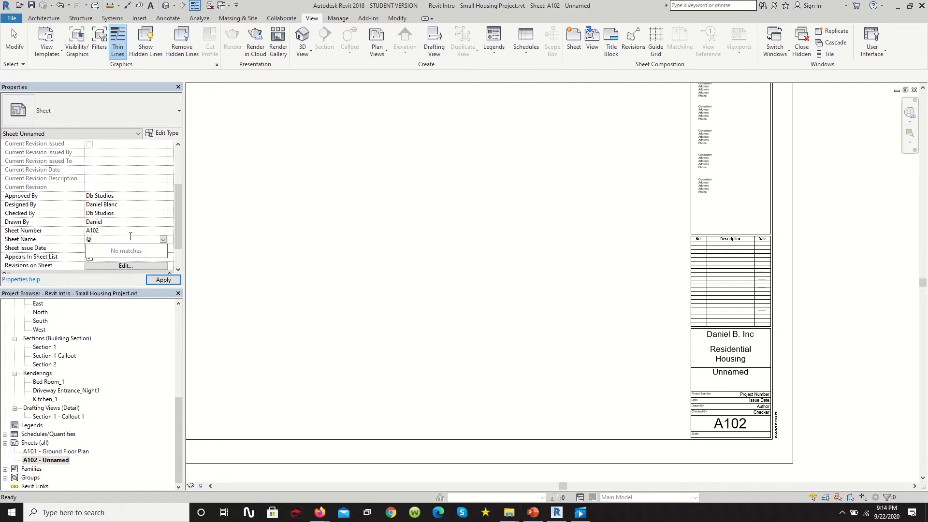
key("BackSpace")
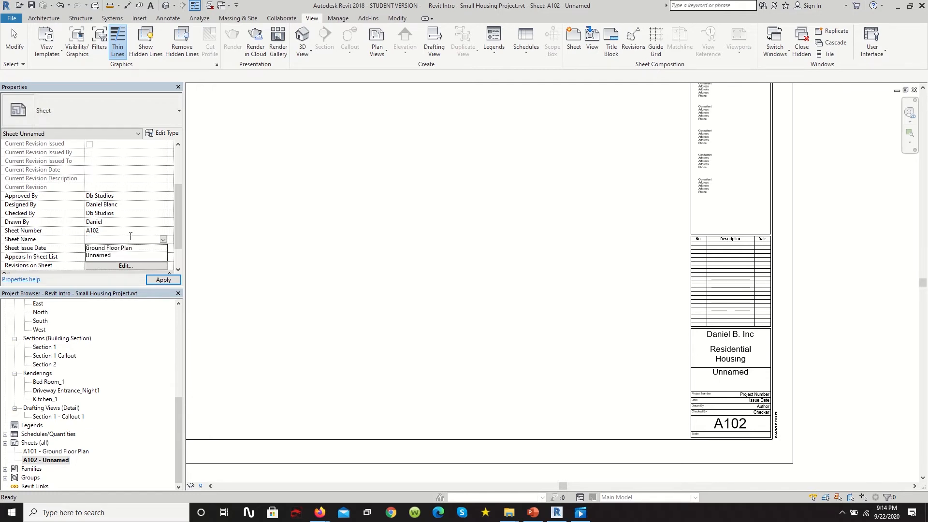
type("@nd")
key("BackSpace")
key("BackSpace")
key("BackSpace")
type("Second Level Plan")
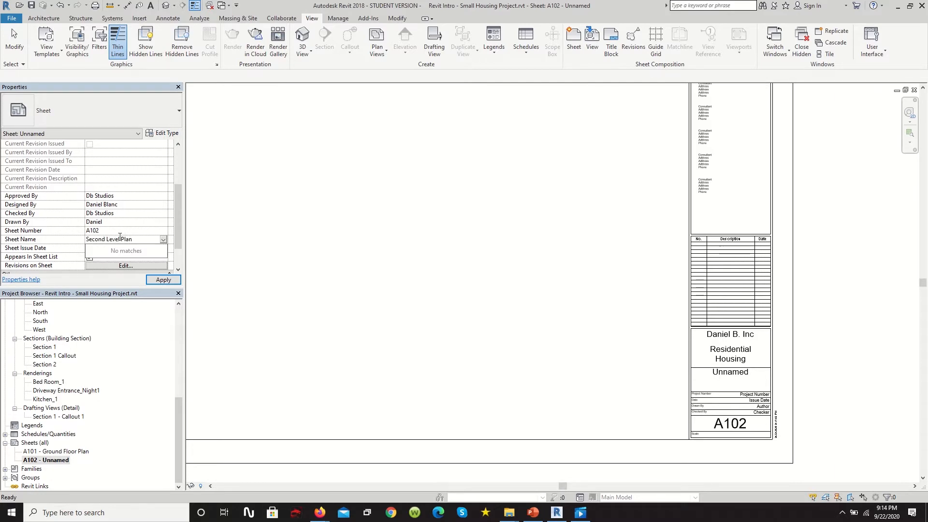
left_click(159, 281)
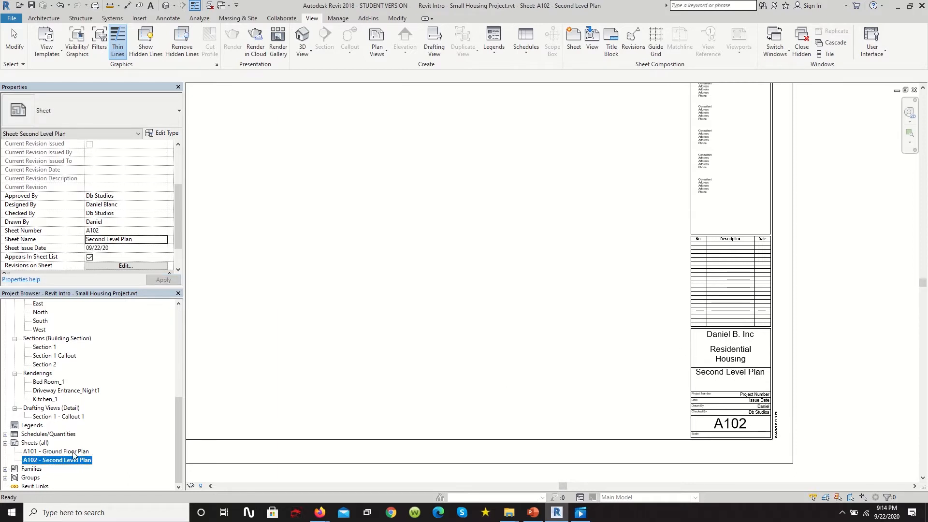
- Create one more sheet after A102 with the E1 30 x 42 Horizontal title block
left_click(574, 35)
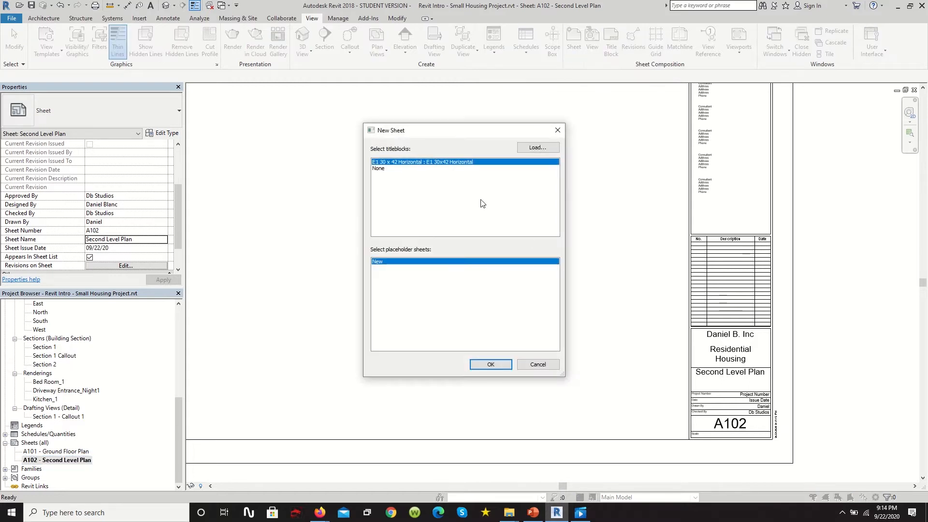
left_click(492, 366)
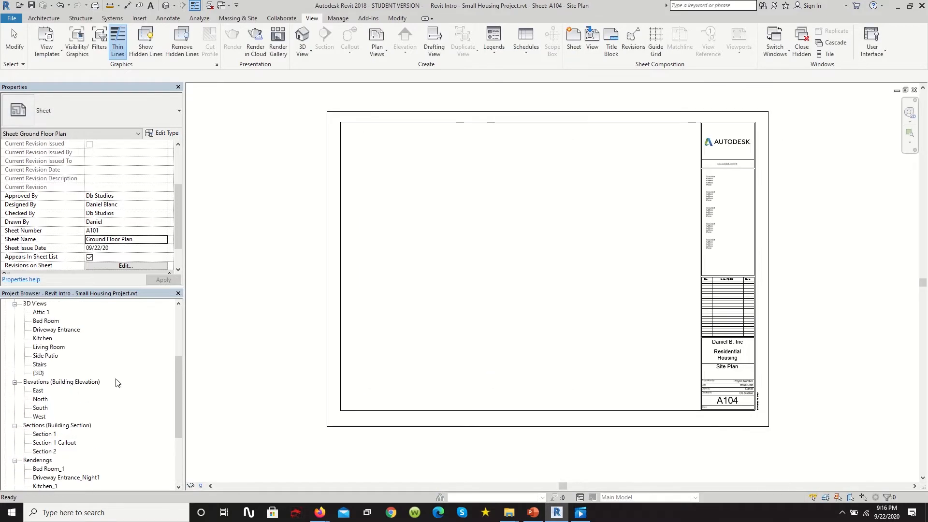
- Place the Site floor plan view in the middle of the Site Plan sheet A104
scroll(109, 355, "up", 10)
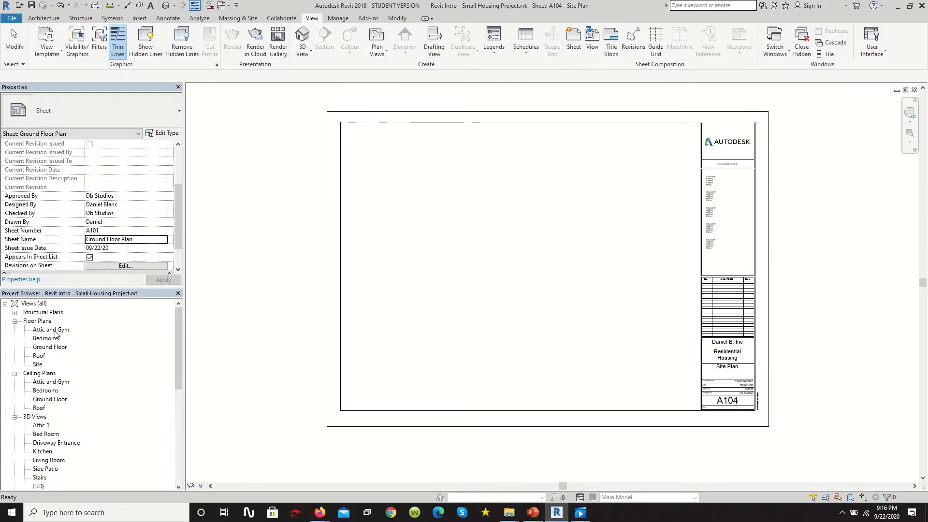
left_click(54, 330)
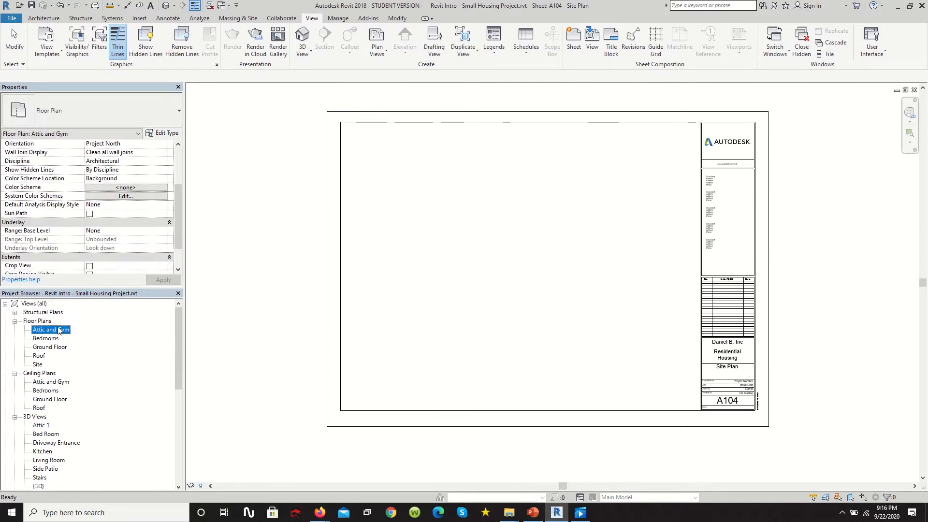
left_click(49, 347)
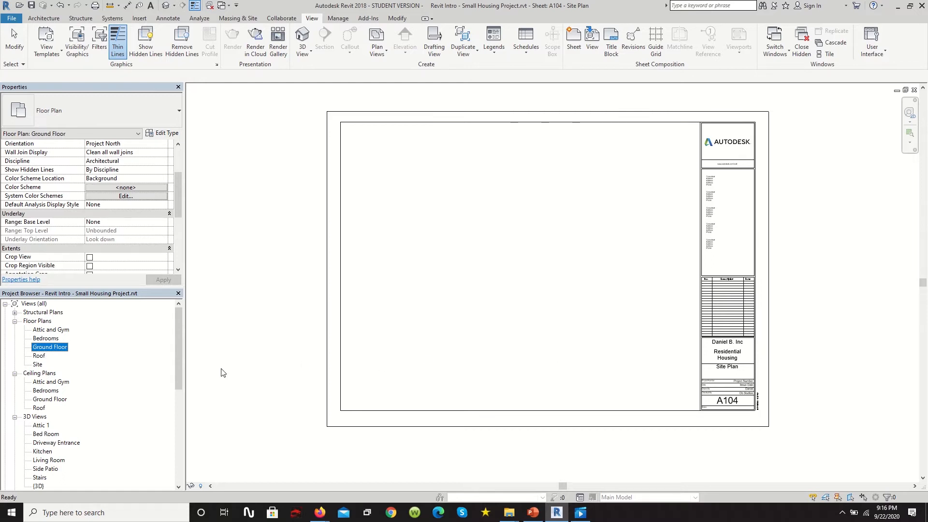
scroll(126, 404, "down", 2)
scroll(81, 361, "up", 2)
left_click(36, 365)
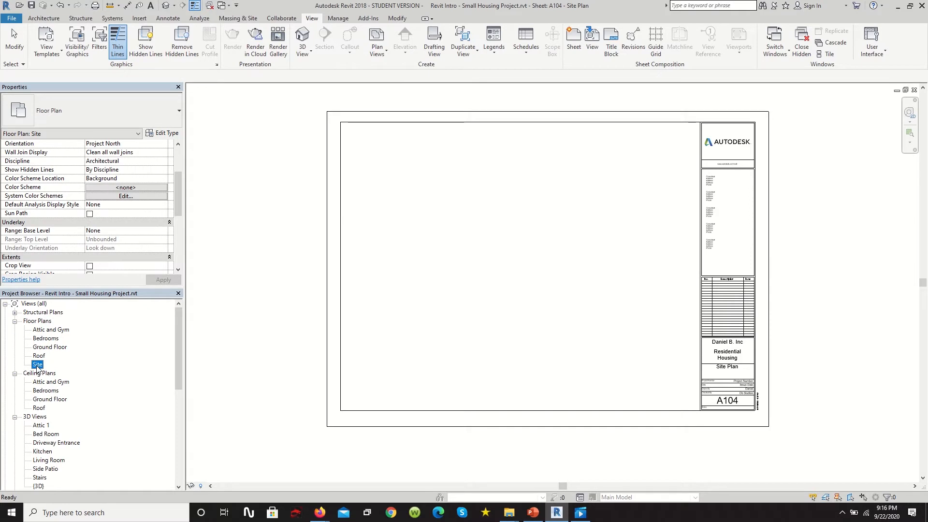
left_click_drag(38, 365, 413, 304)
left_click_drag(520, 277, 517, 275)
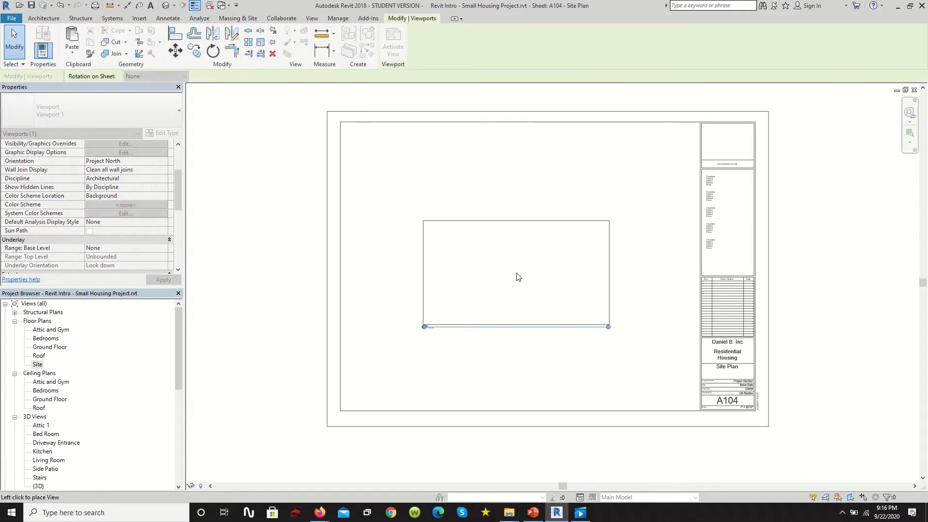
left_click(517, 277)
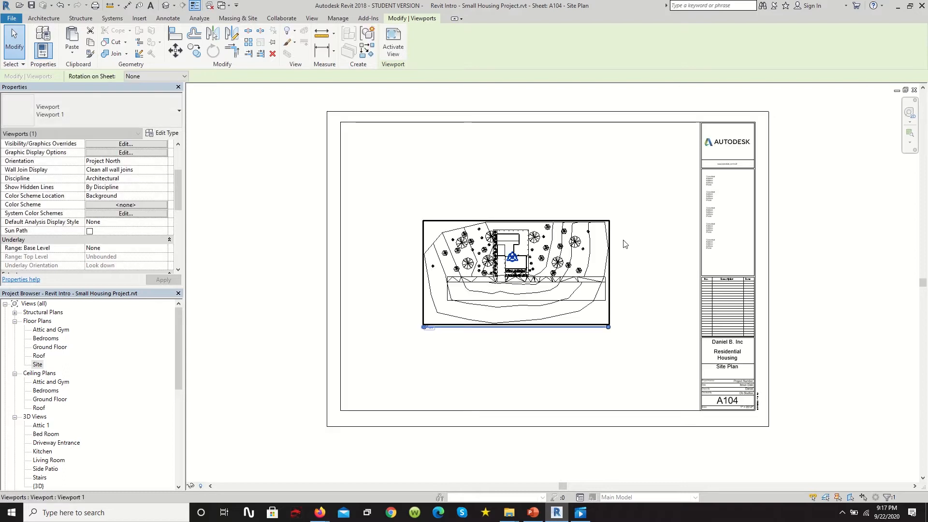
- Examine the placed site plan, its view title and scale, and the title block on sheet A104
scroll(531, 314, "up", 3)
scroll(516, 370, "up", 4)
scroll(408, 346, "down", 3)
scroll(387, 337, "up", 3)
scroll(401, 329, "down", 5)
left_click(729, 385)
scroll(450, 319, "up", 3)
left_click(424, 321)
left_click(329, 336)
scroll(378, 318, "up", 2)
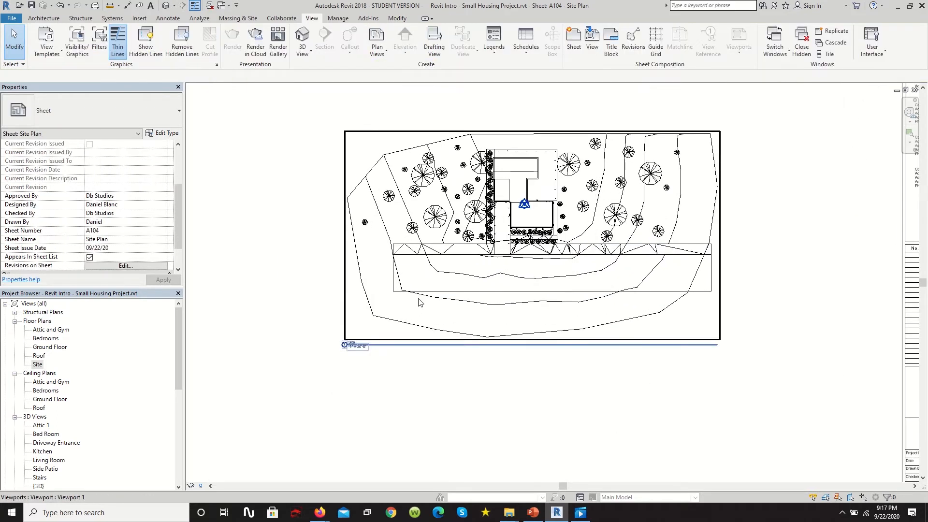
- Set the site plan viewport's view scale to 1/16" = 1'-0"
left_click(419, 303)
scroll(412, 363, "down", 2)
left_click(108, 152)
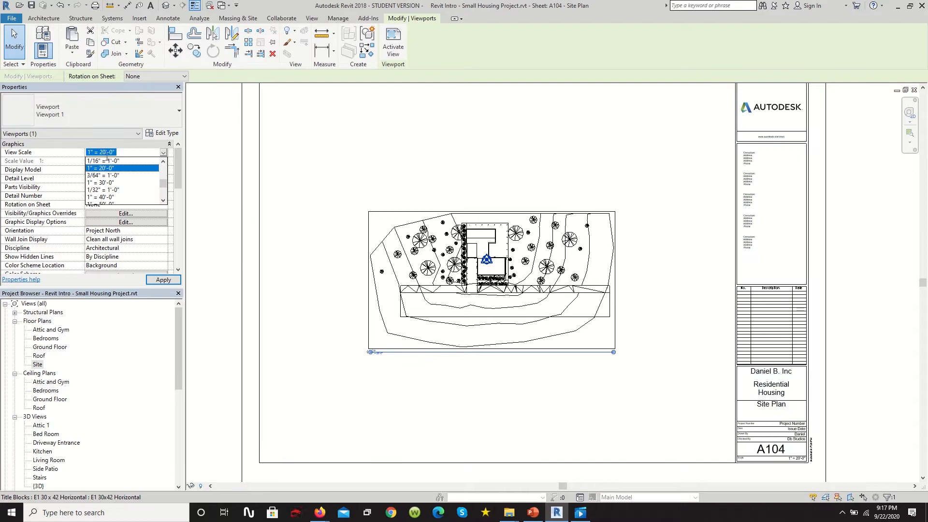
left_click(205, 160)
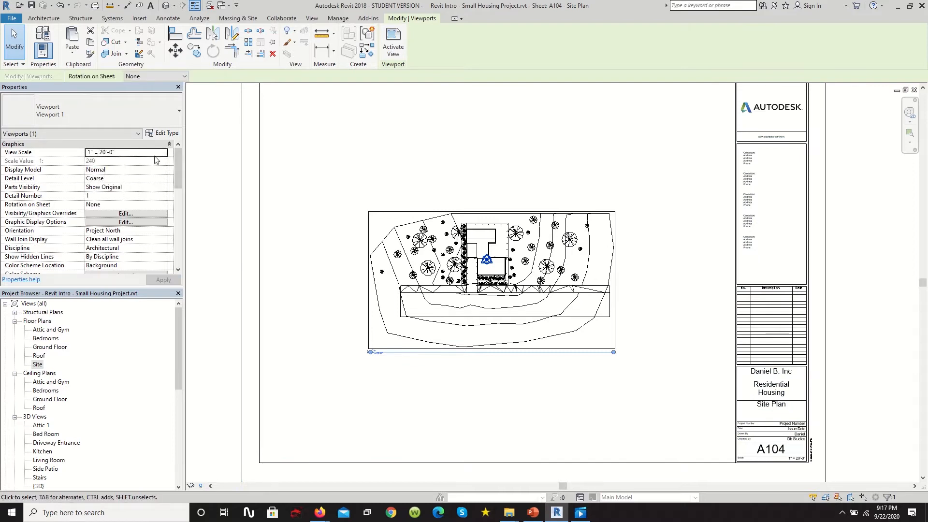
left_click(164, 152)
scroll(117, 185, "up", 2)
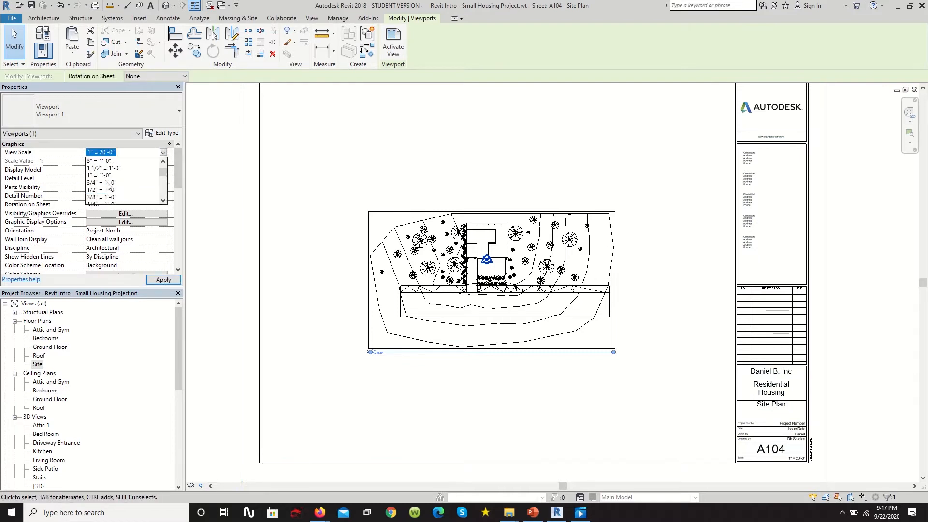
scroll(120, 181, "down", 3)
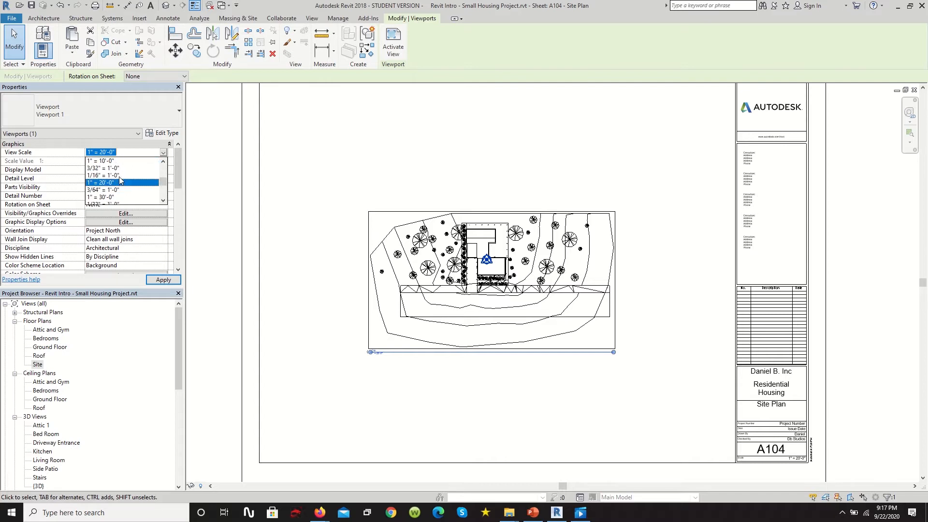
left_click(120, 182)
- Set the site plan viewport's view scale to 1/8" = 1'-0" and move the viewport back over the sheet
left_click(162, 153)
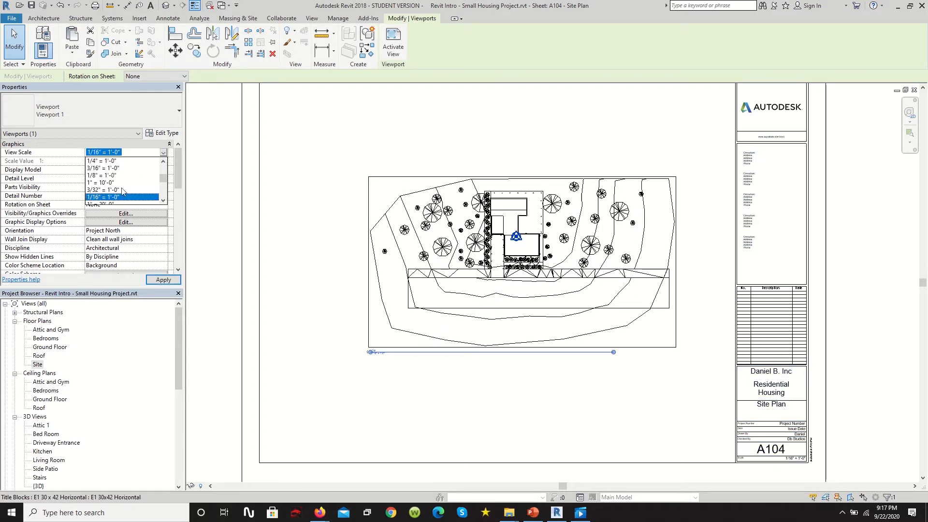
left_click(108, 175)
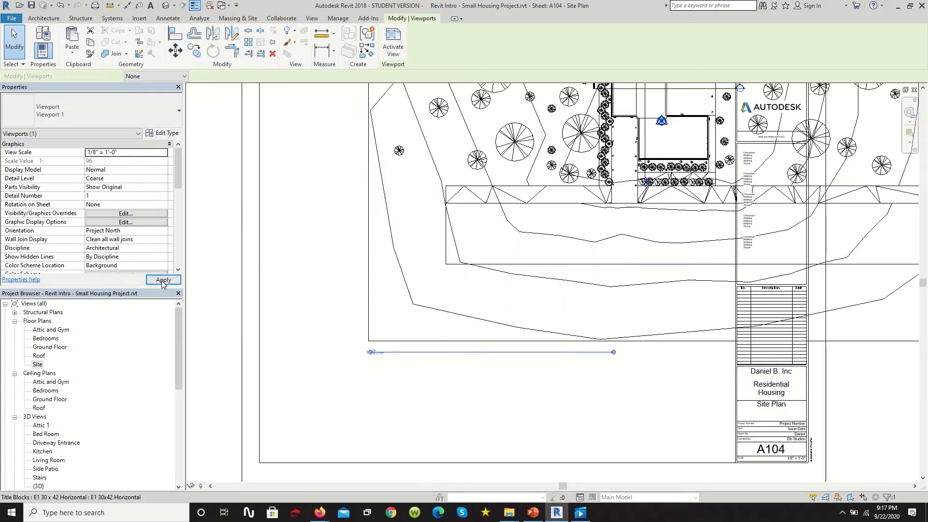
scroll(507, 245, "down", 5)
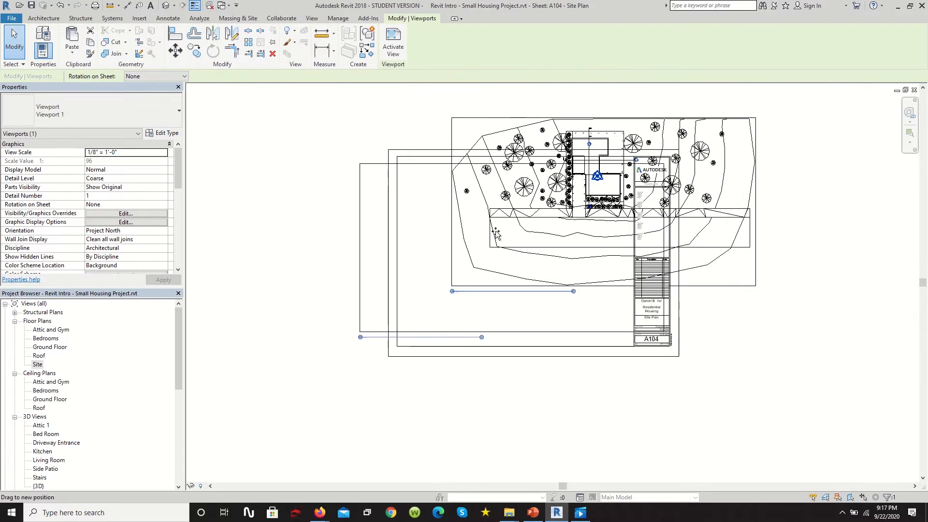
left_click_drag(498, 239, 496, 263)
scroll(511, 234, "up", 2)
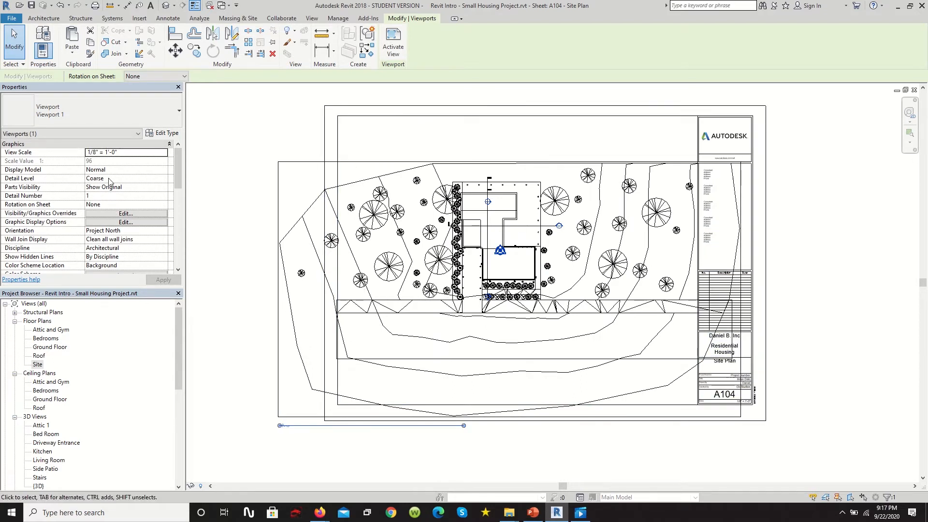
- Set the site plan viewport's view scale to 1/4" = 1'-0"
left_click(159, 153)
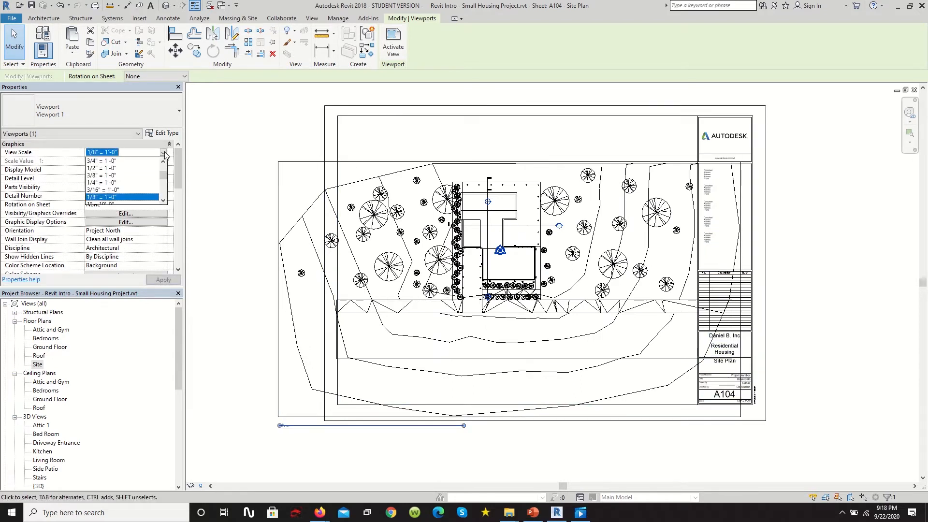
left_click(104, 183)
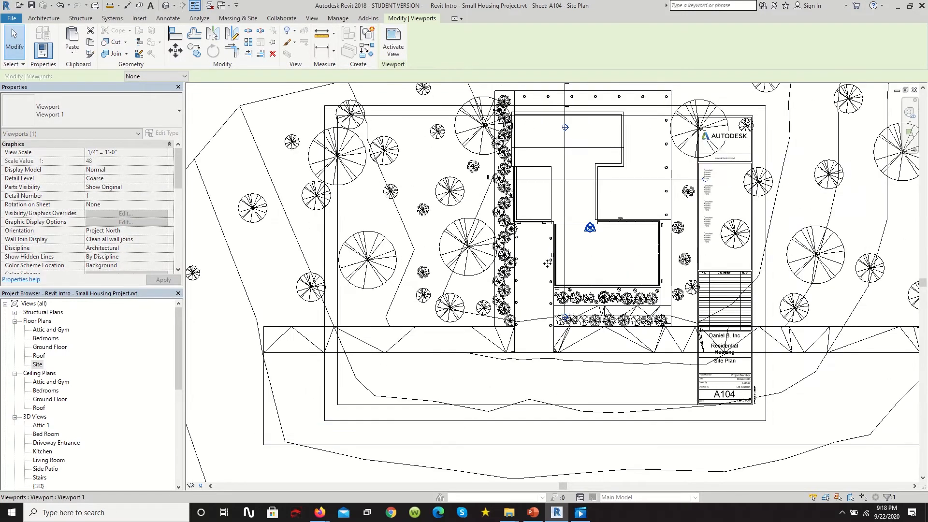
- Set the site plan viewport's view scale to 3/16" = 1'-0" and reposition the viewport over the sheet
mouse_move(491, 296)
left_mouse_down()
mouse_move(476, 295)
mouse_move(483, 291)
left_mouse_up()
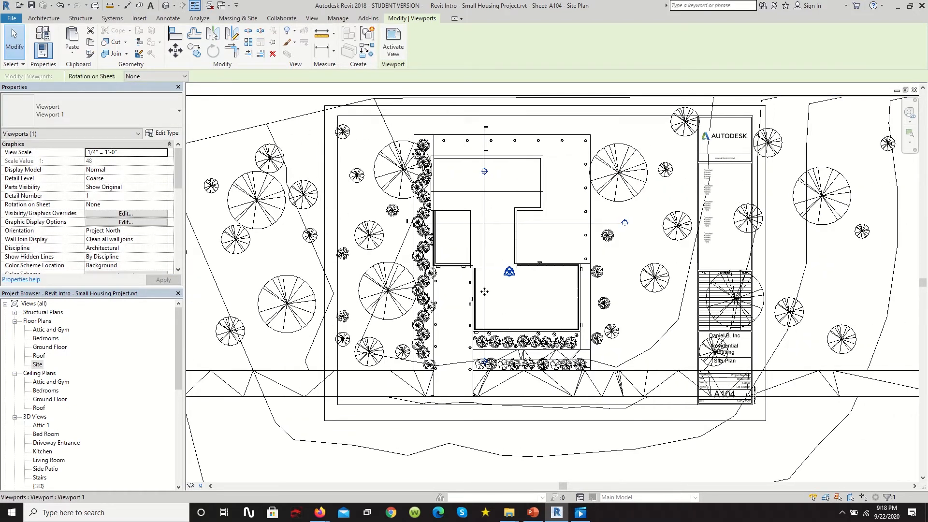
left_click(154, 152)
left_click(163, 152)
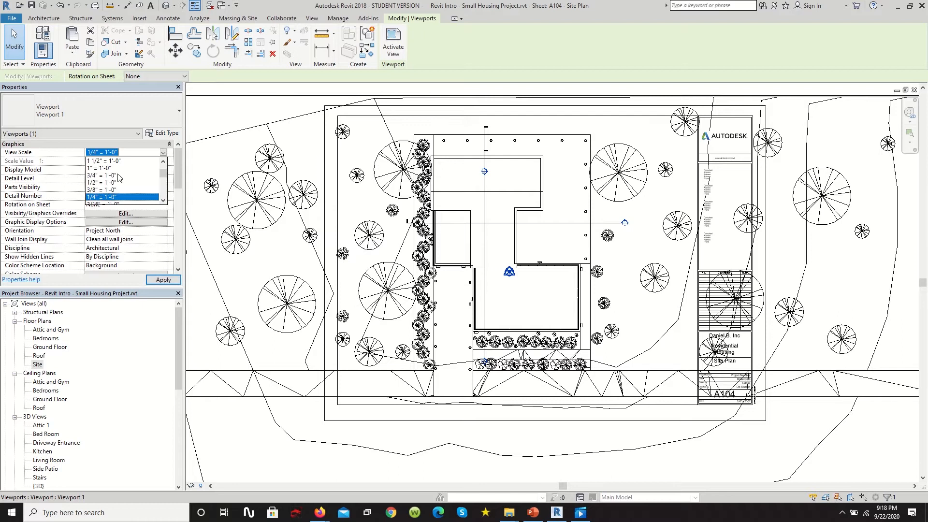
scroll(116, 195, "down", 1)
left_click(103, 183)
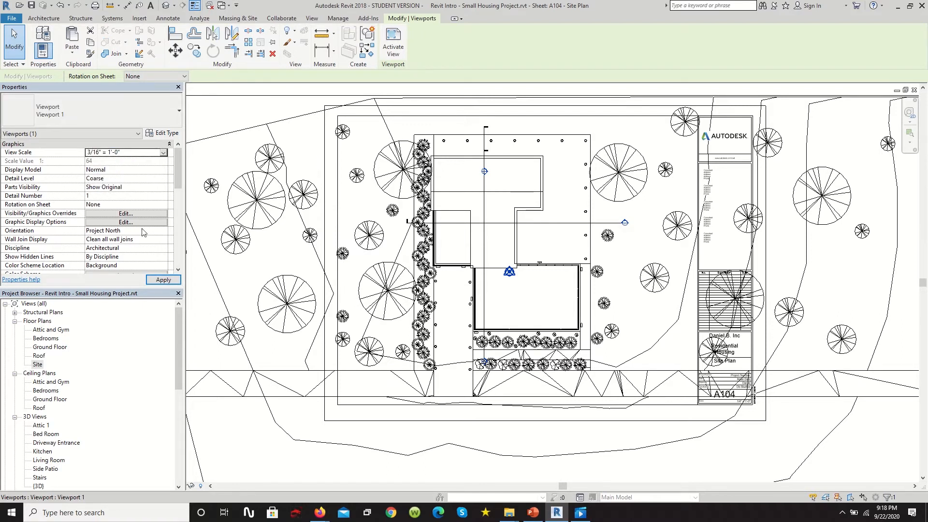
left_click_drag(413, 354, 530, 258)
scroll(497, 236, "down", 2)
left_click(837, 271)
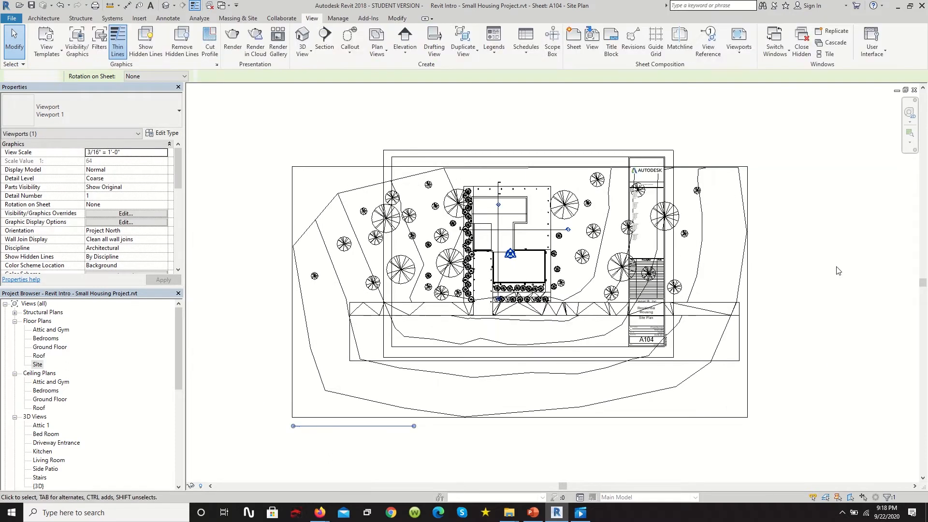
- Turn on Crop View for the site plan viewport
left_click(737, 201)
left_click(331, 171)
scroll(92, 208, "up", 3)
left_click(89, 196)
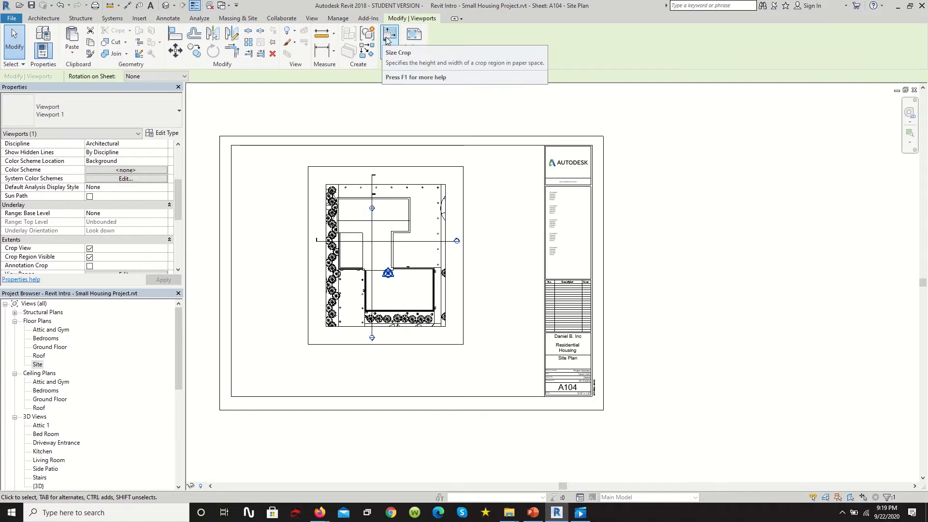
- Set the site plan viewport's crop region size to 20" wide and 22" high
left_click(389, 39)
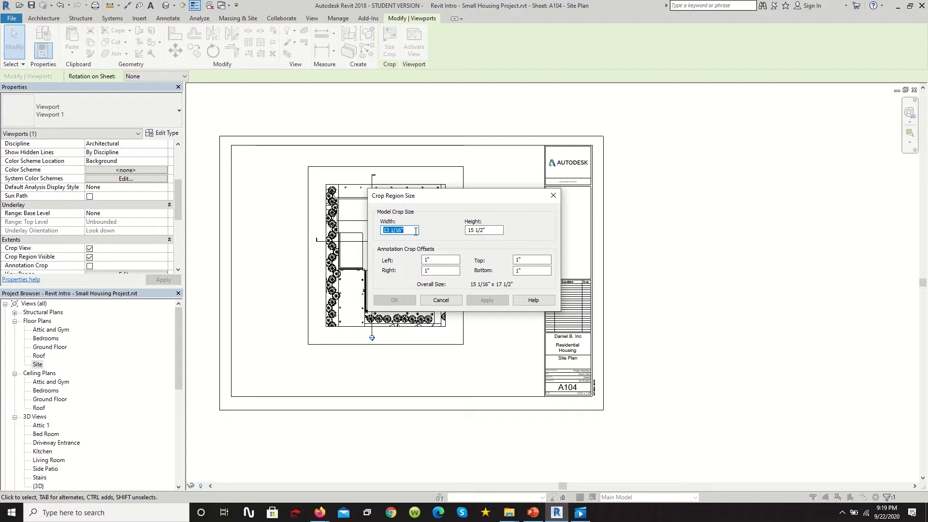
type("20")
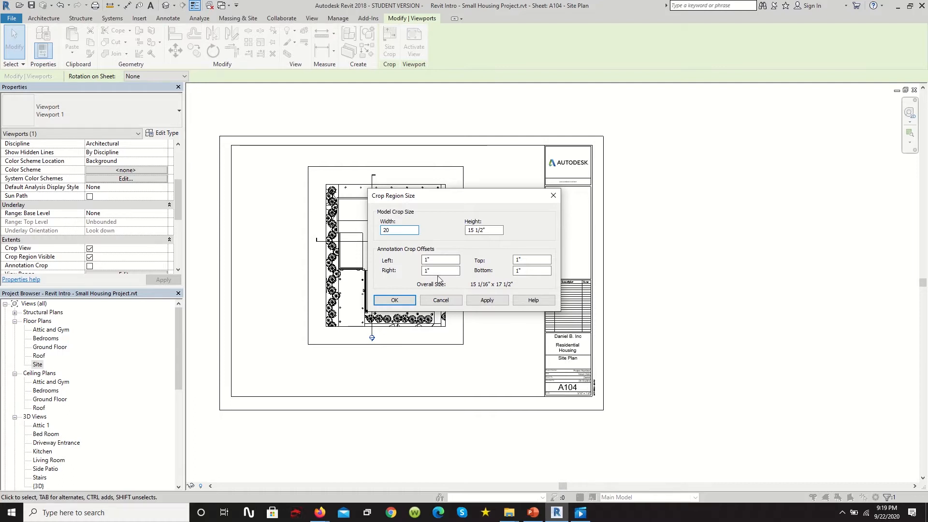
key("Tab")
type("22")
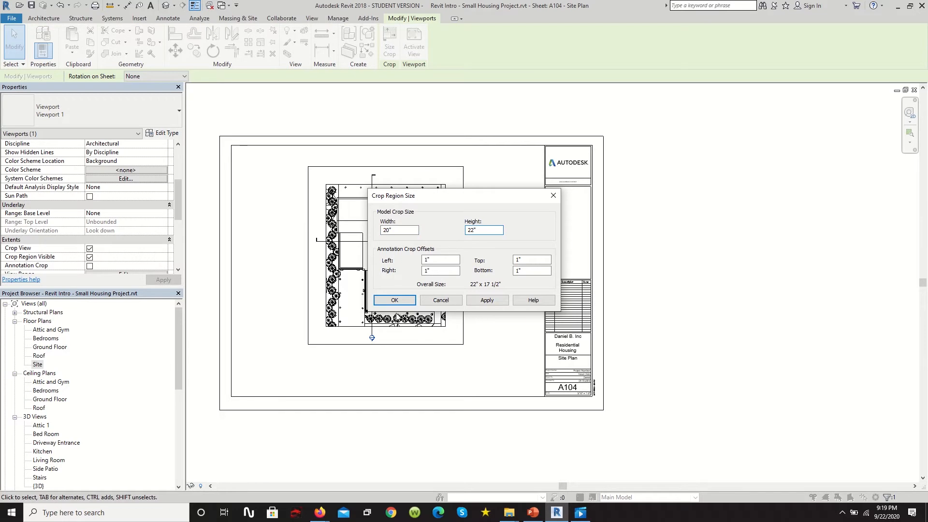
left_click(395, 300)
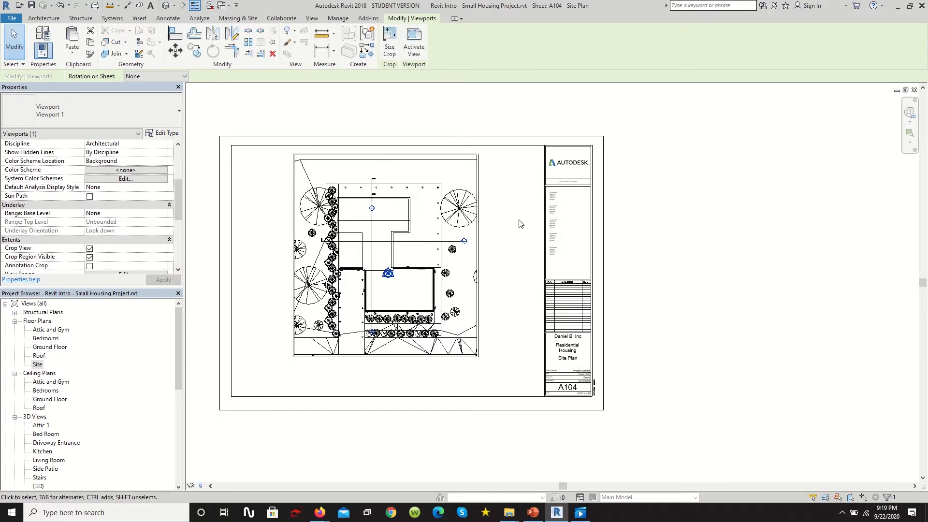
left_click(519, 223)
scroll(416, 357, "up", 2)
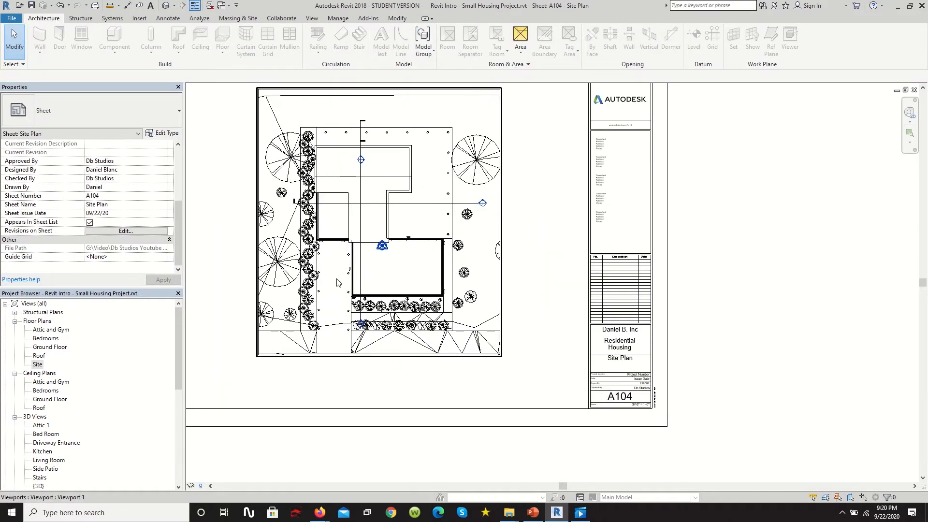
scroll(529, 264, "down", 3)
scroll(474, 145, "up", 2)
- Set the site plan viewport's crop region to 36" wide by 28" high and shift the viewport down on the sheet
left_click(478, 154)
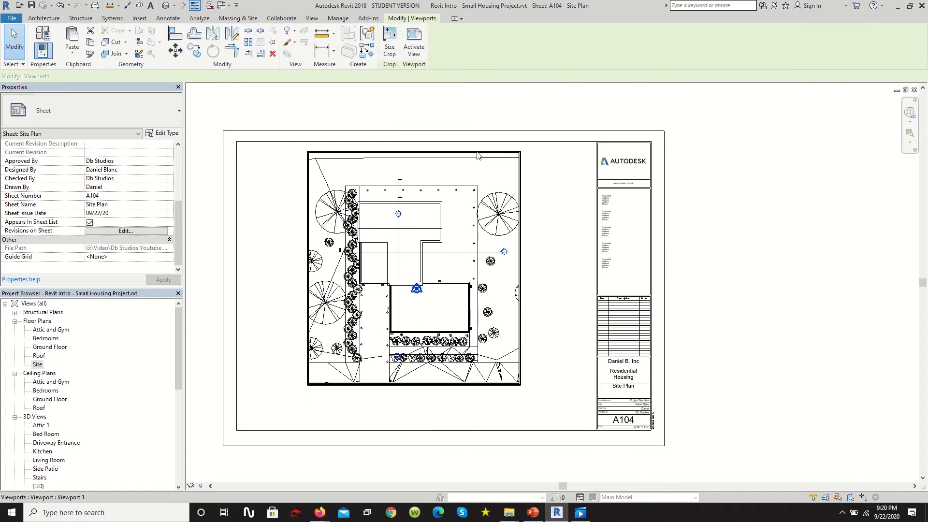
scroll(116, 263, "down", 1)
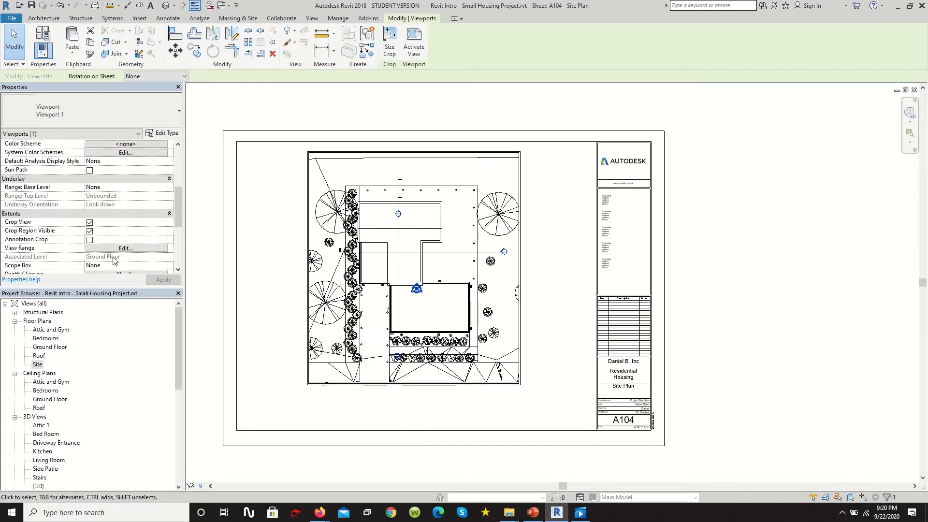
scroll(101, 241, "down", 2)
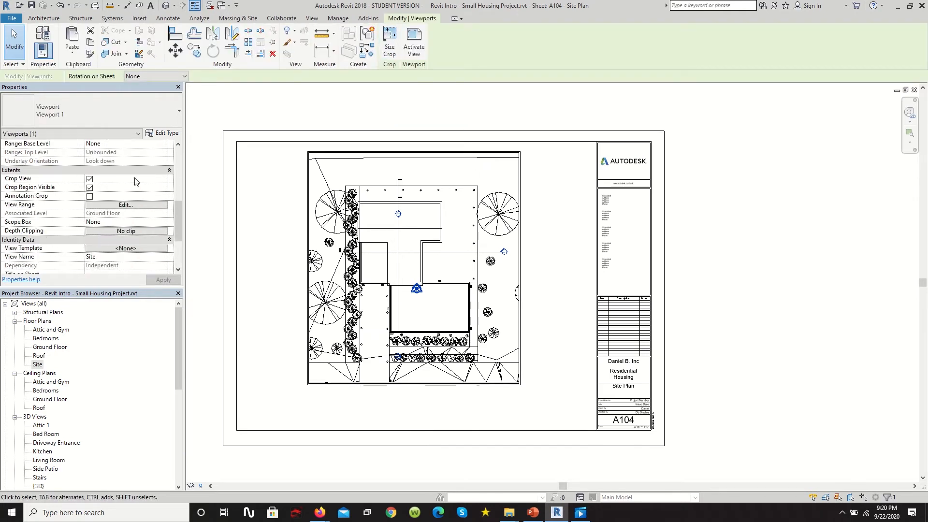
left_click(390, 48)
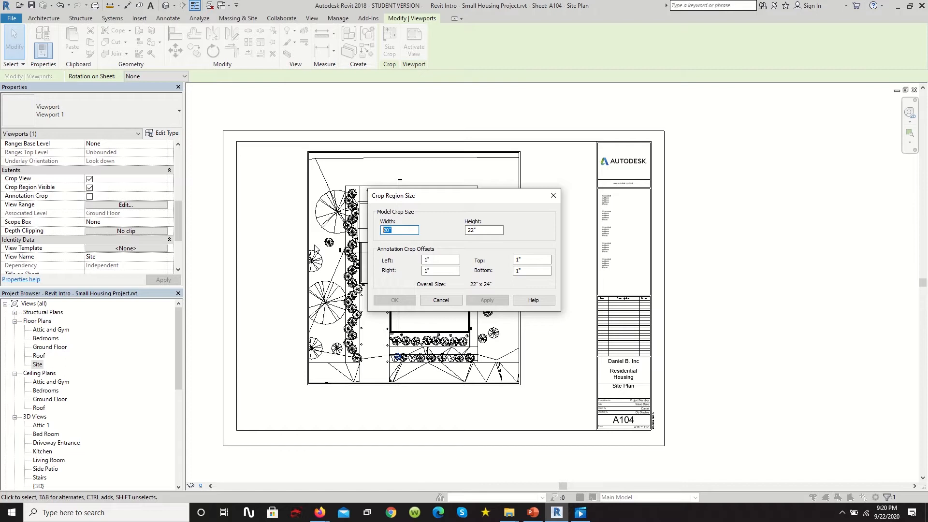
type("2836")
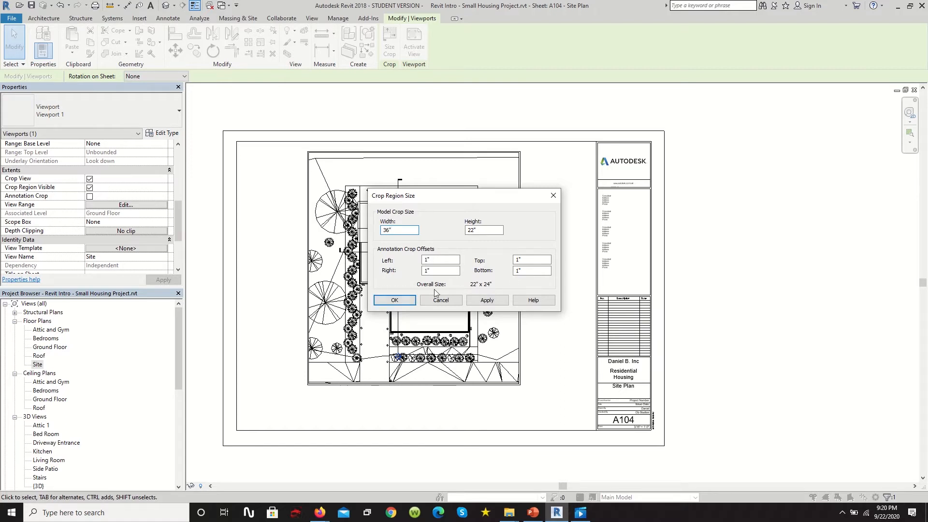
key("Tab")
type("28")
key("Return")
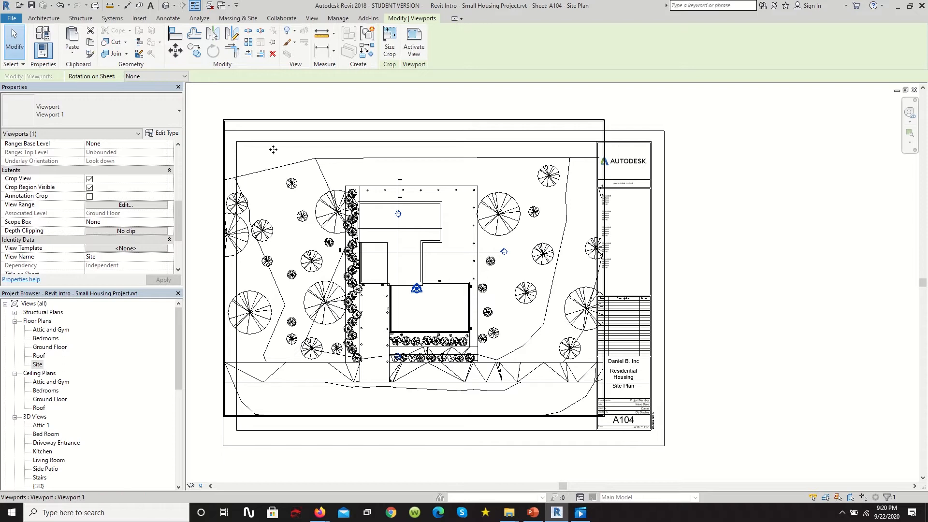
left_click_drag(290, 119, 293, 139)
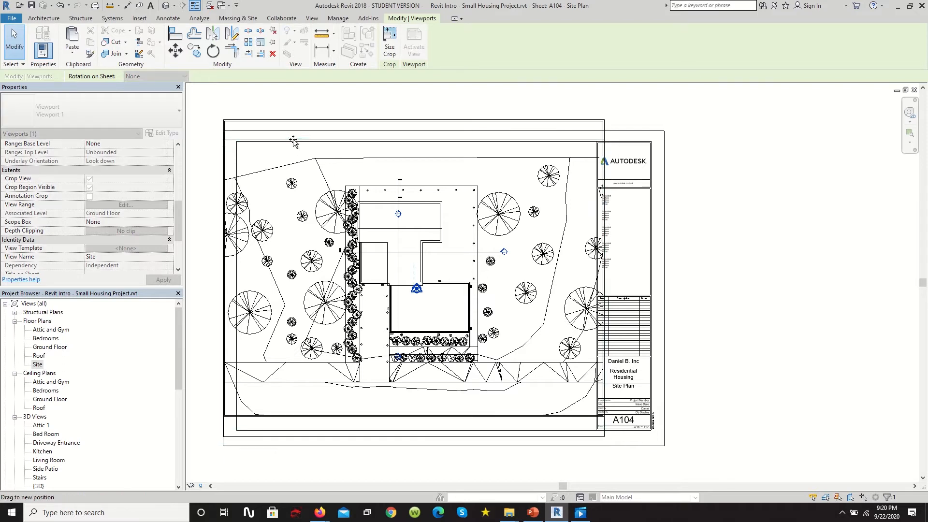
left_click(749, 254)
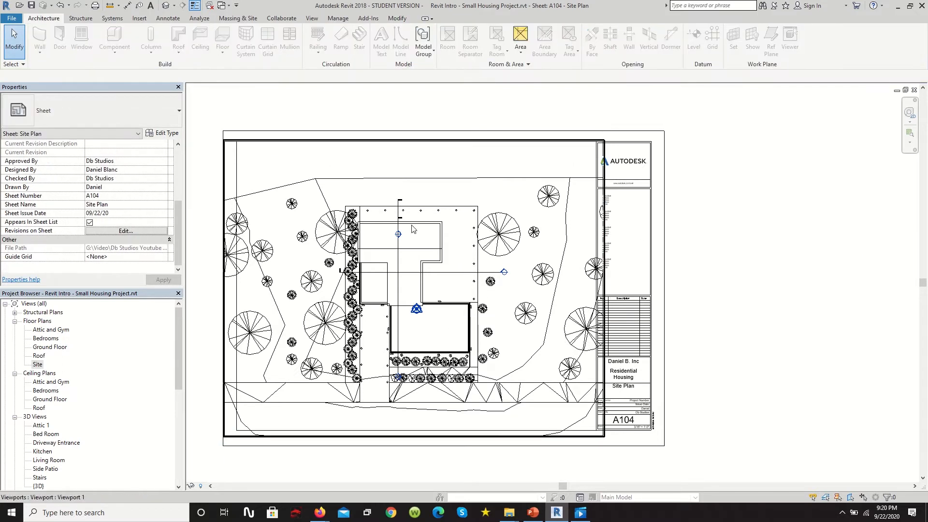
- Set the site plan's crop region to 32" wide by 26" high and move the viewport up inside the sheet border
left_click(404, 175)
left_click(390, 43)
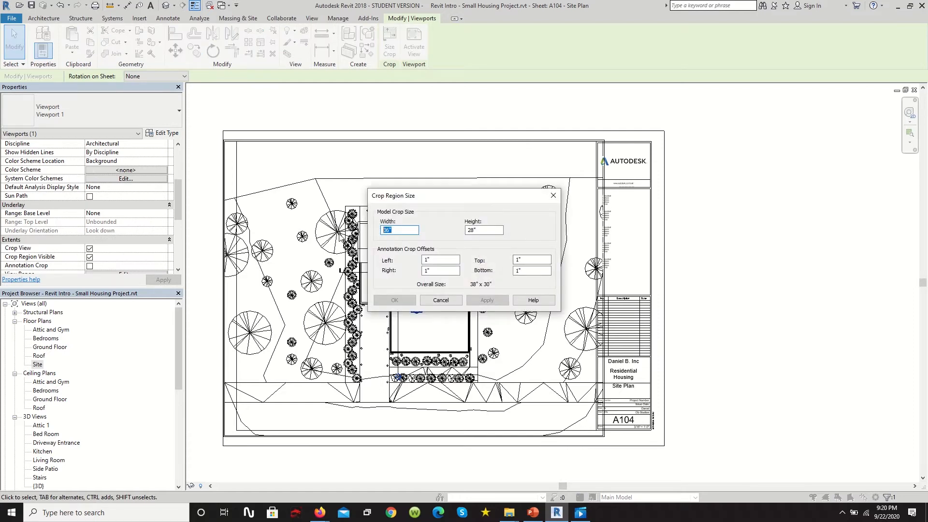
type("32")
key("Tab")
type("26")
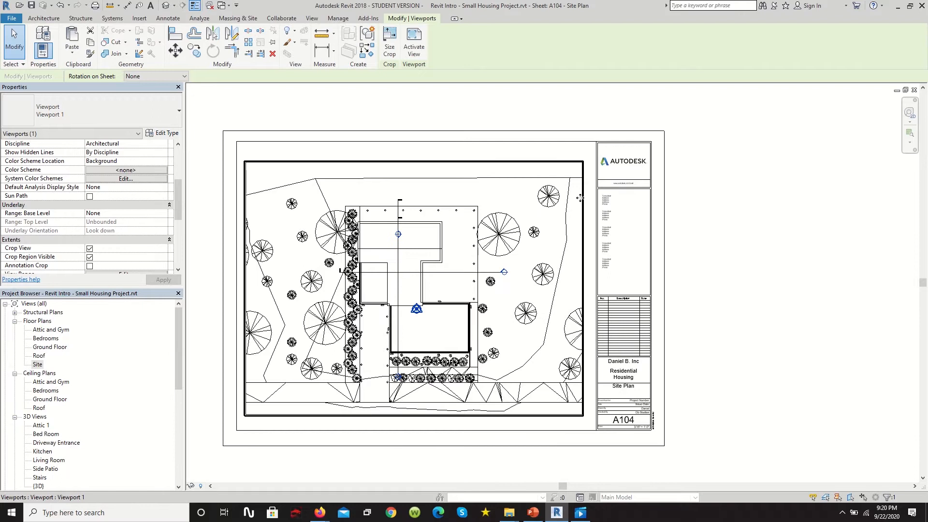
left_click(677, 194)
left_click(354, 190)
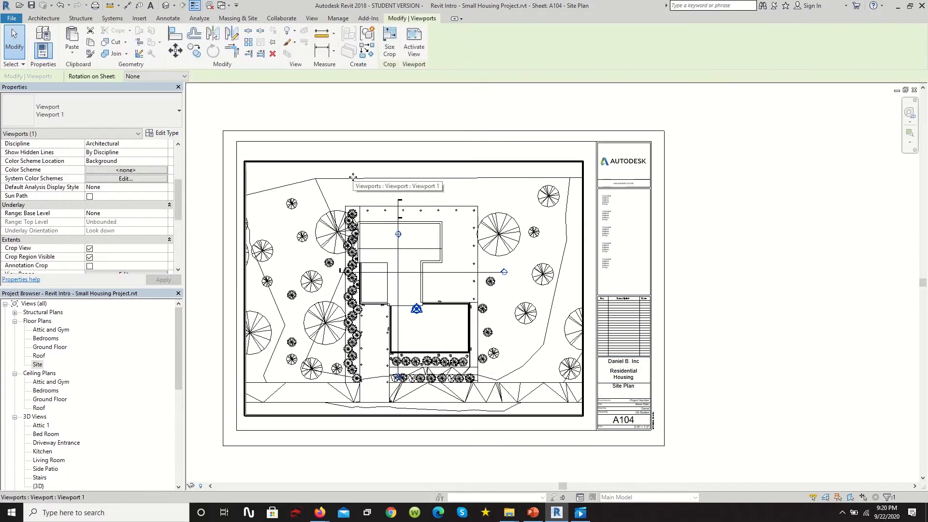
left_click_drag(353, 191, 353, 177)
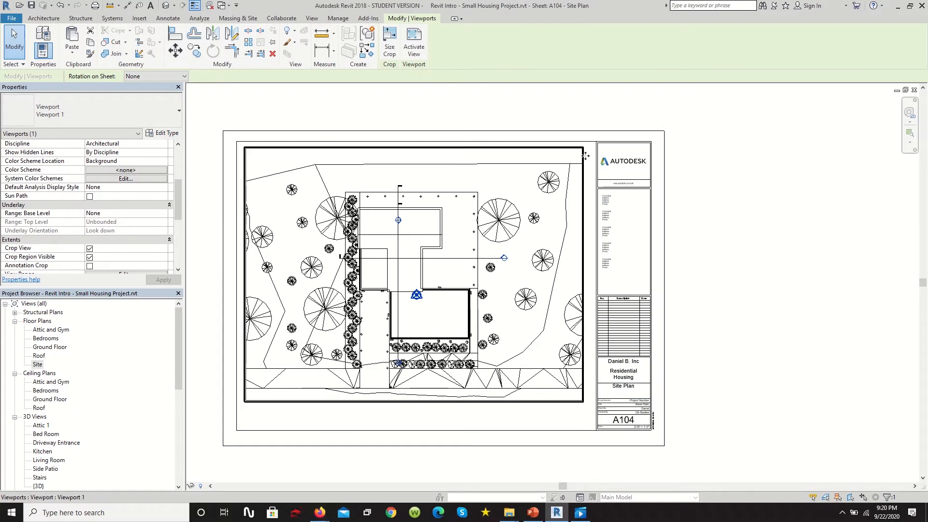
- Turn off Crop Region Visible for the site plan viewport and deselect it
left_click(89, 258)
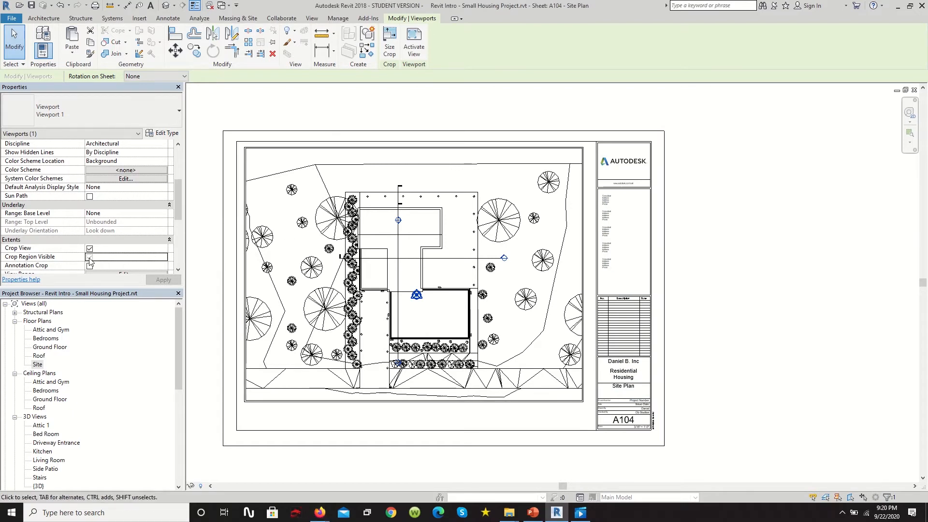
left_click(270, 144)
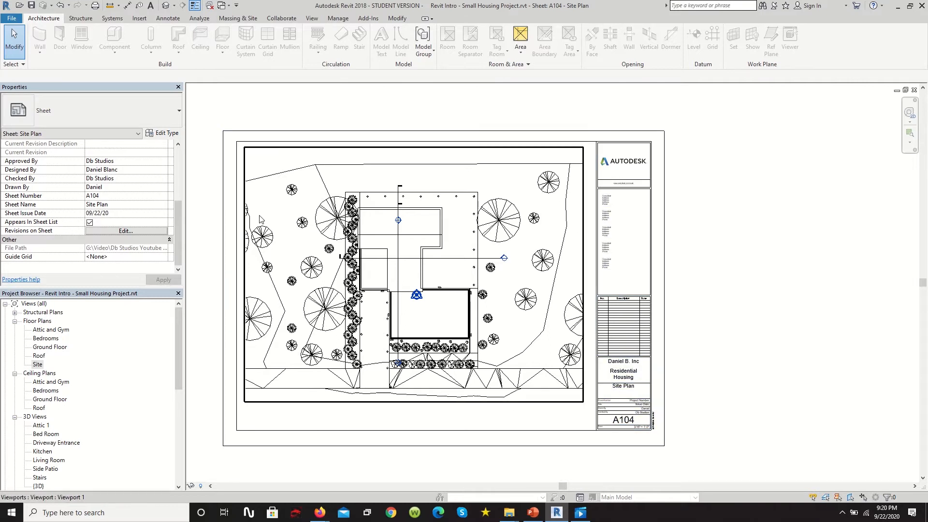
left_click(267, 151)
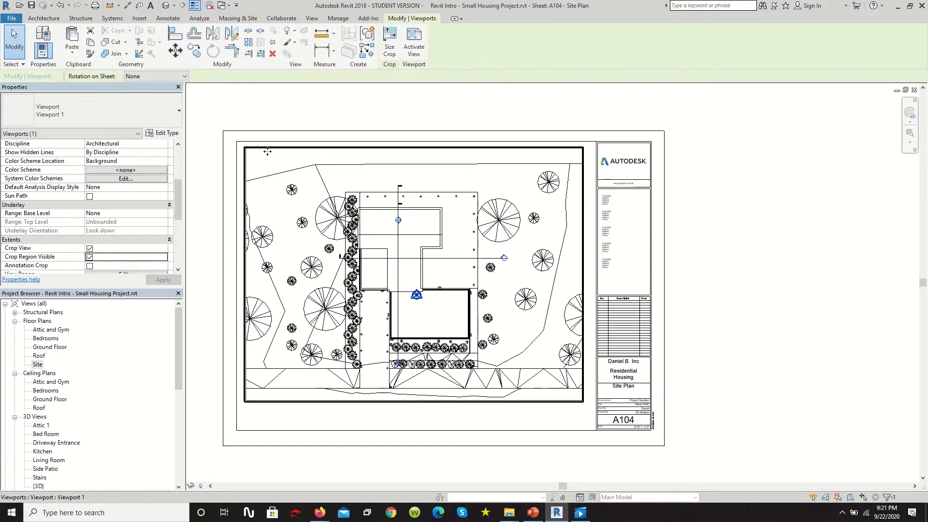
left_click(89, 258)
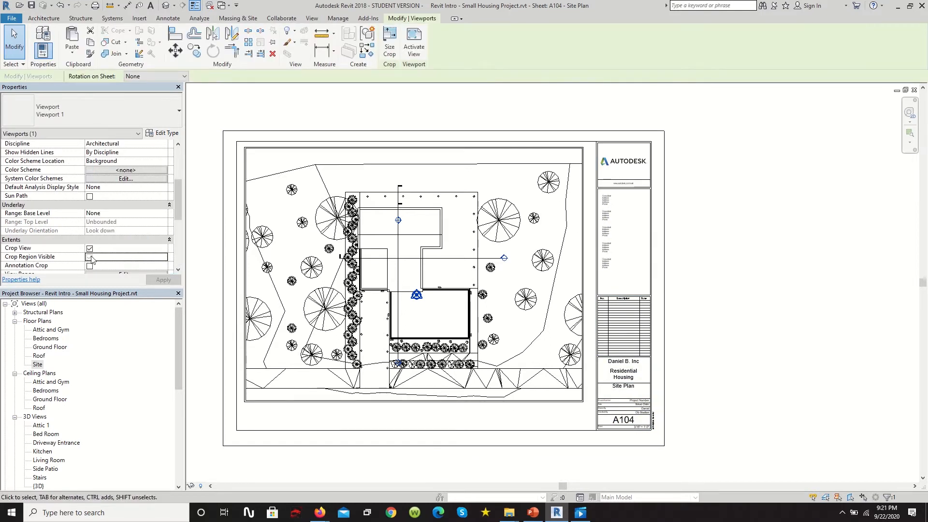
left_click(290, 105)
- Move the site plan's view title to just below the plan, inside the lower edge of the sheet border
scroll(450, 309, "down", 4)
scroll(265, 438, "up", 6)
scroll(293, 408, "up", 6)
scroll(289, 436, "down", 6)
scroll(378, 438, "down", 2)
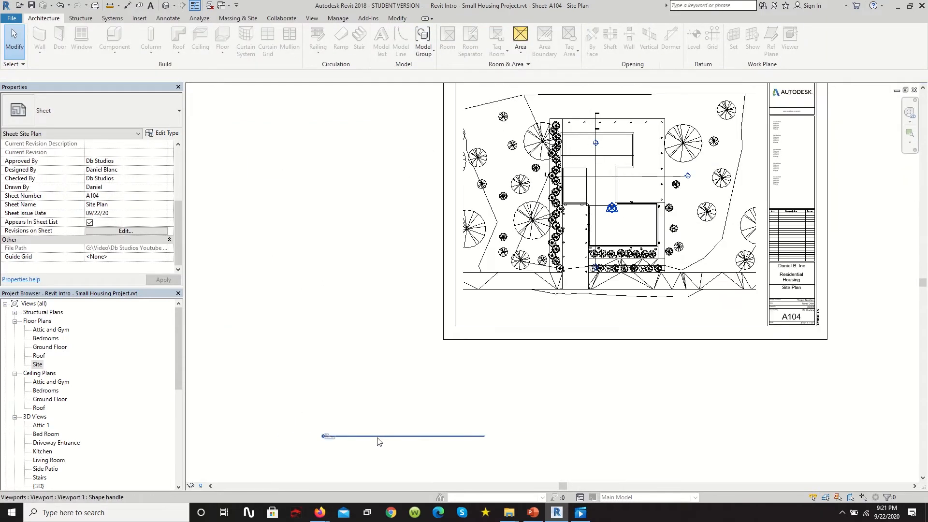
left_click(381, 436)
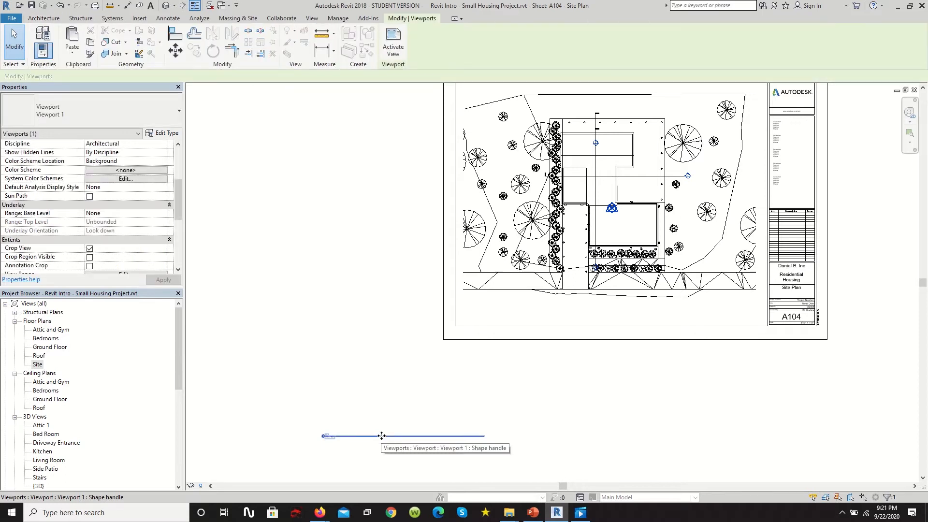
left_click_drag(381, 437, 524, 311)
scroll(490, 307, "up", 5)
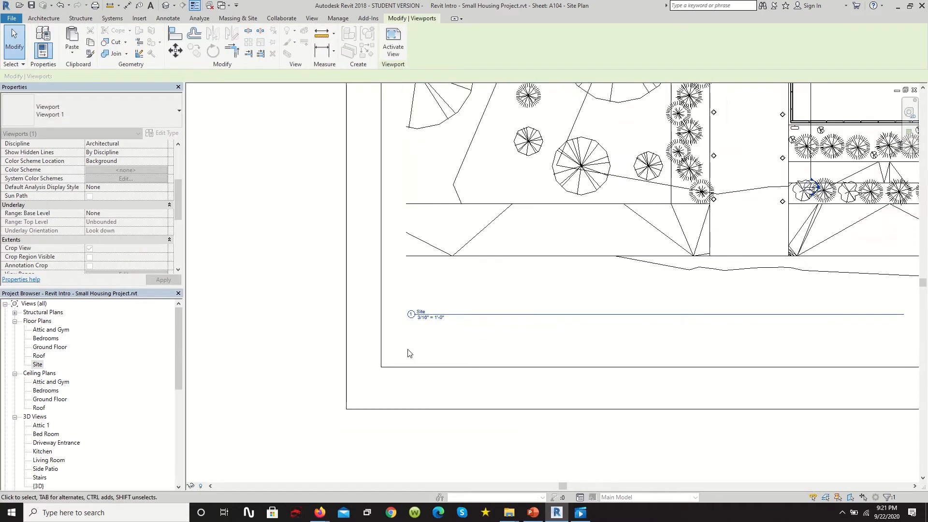
left_click(406, 354)
scroll(398, 386, "down", 4)
scroll(397, 386, "up", 3)
scroll(338, 367, "down", 5)
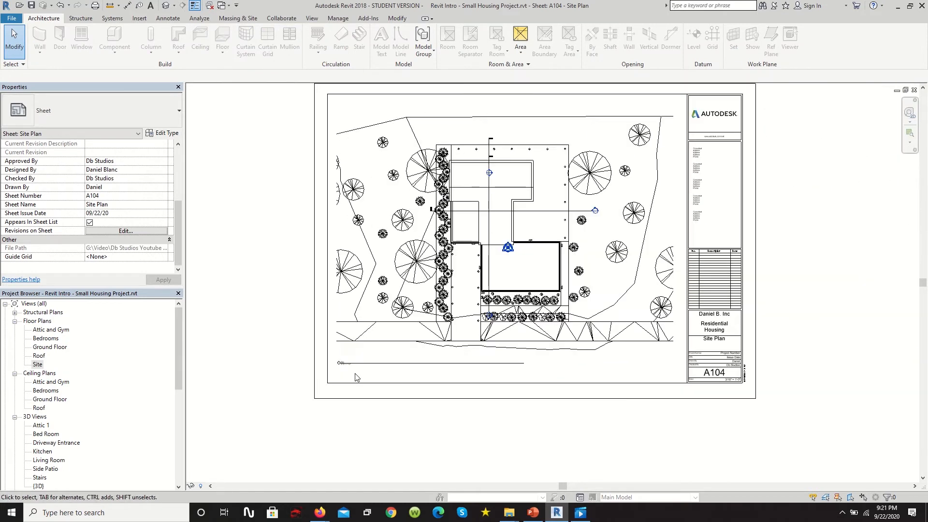
- Examine the marker inside the house and the overall site plan layout on sheet A104
scroll(546, 317, "up", 2)
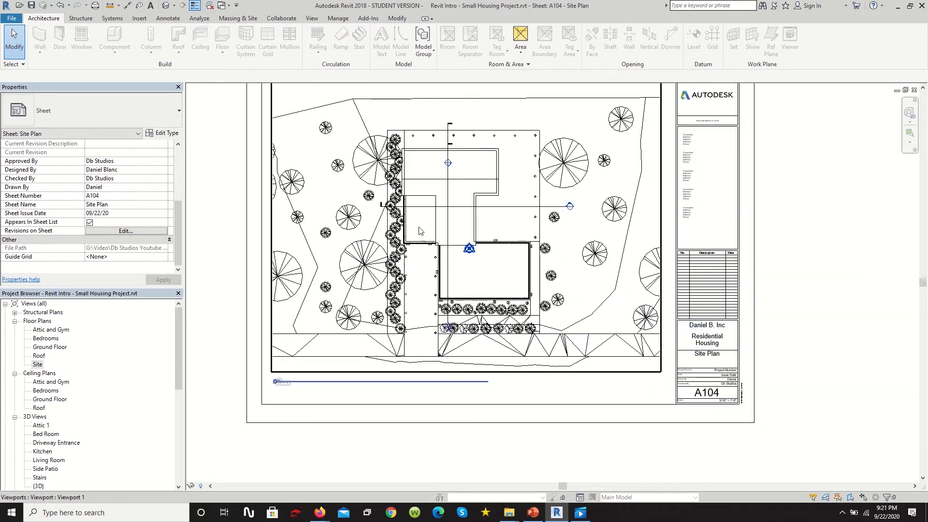
scroll(490, 262, "up", 8)
left_click(493, 264)
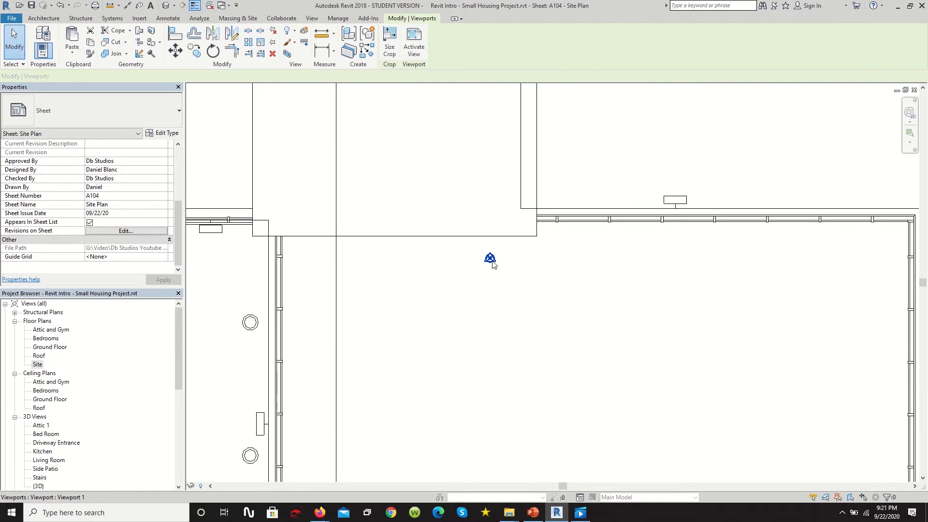
scroll(491, 262, "down", 7)
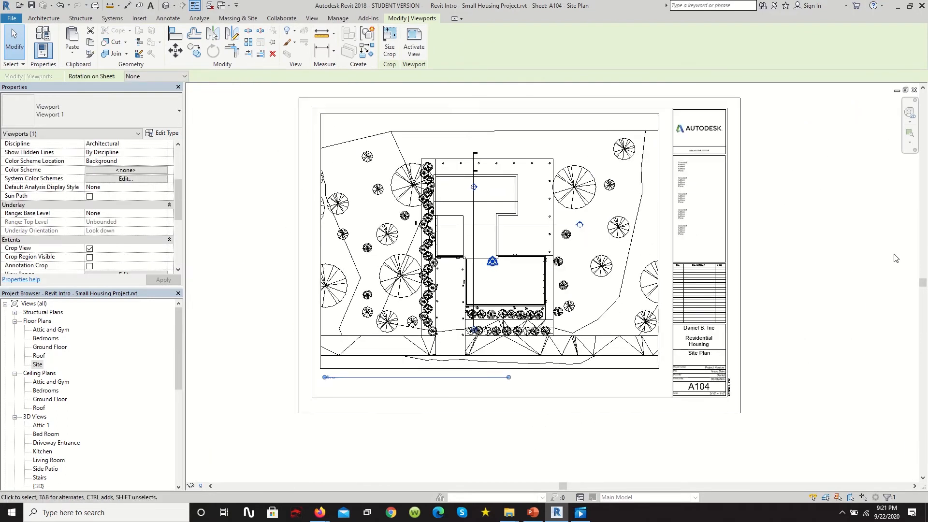
left_click(896, 258)
scroll(373, 387, "up", 3)
scroll(296, 375, "down", 3)
scroll(444, 345, "up", 2)
scroll(454, 416, "down", 3)
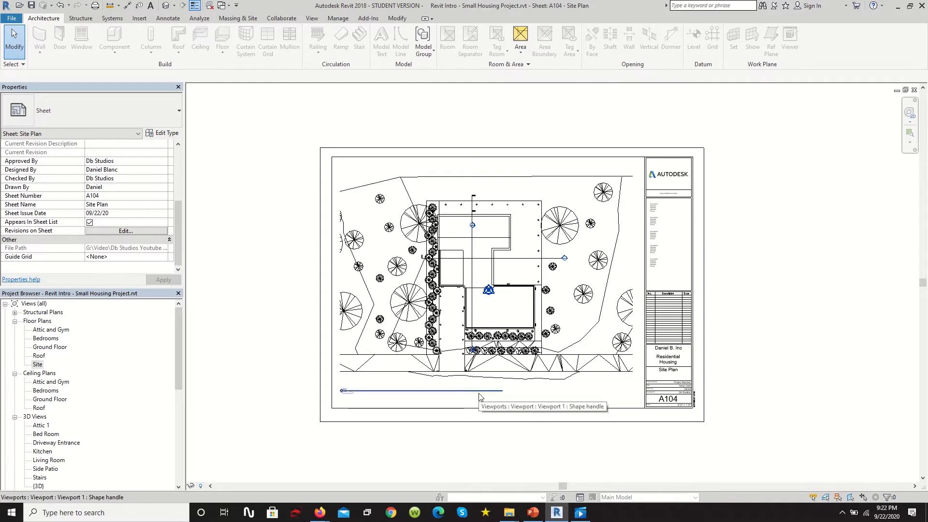
scroll(55, 405, "down", 3)
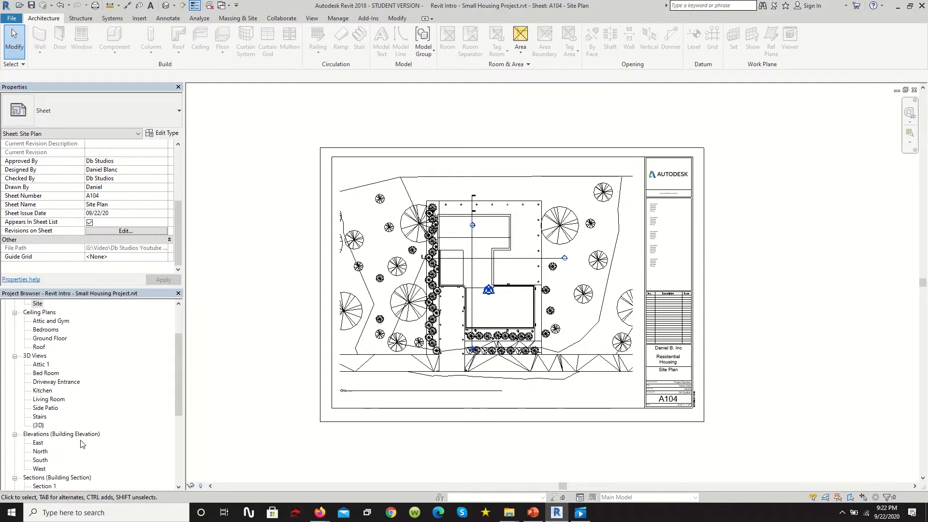
scroll(80, 437, "down", 1)
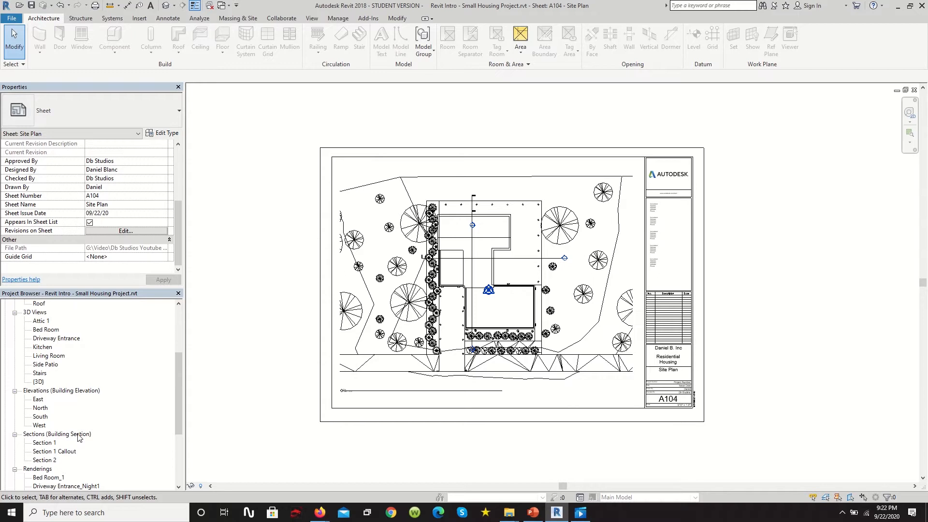
scroll(80, 437, "down", 1)
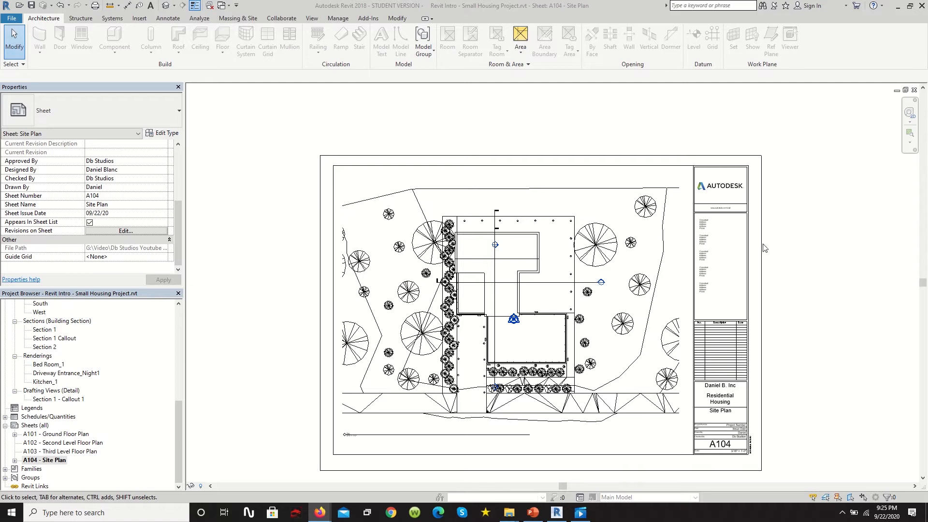
scroll(278, 245, "up", 1)
scroll(393, 327, "down", 1)
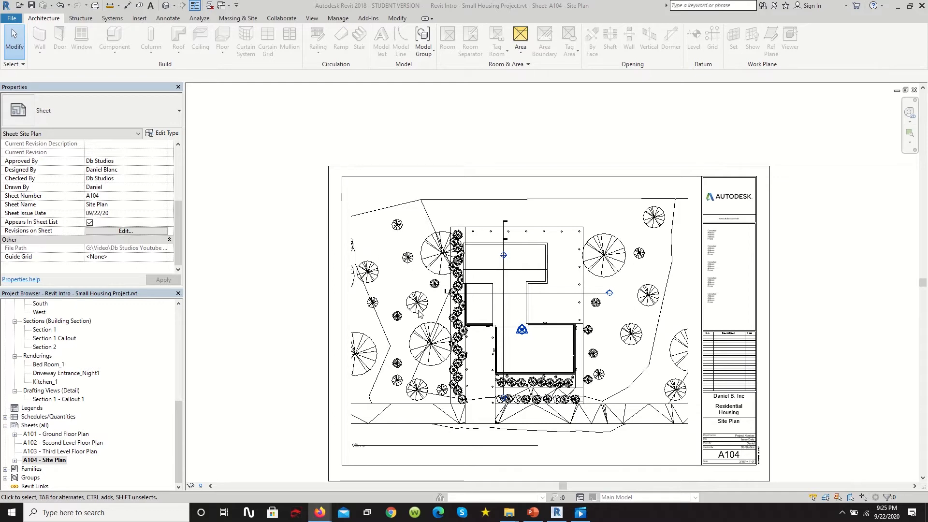
left_click(454, 409)
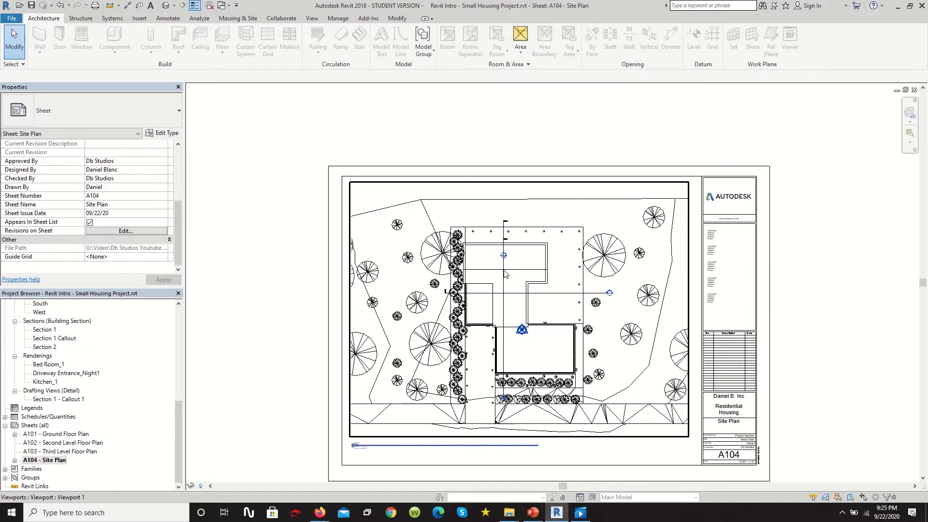
key("Escape")
- Open the Site floor plan view and duplicate it with detailing
scroll(63, 343, "up", 9)
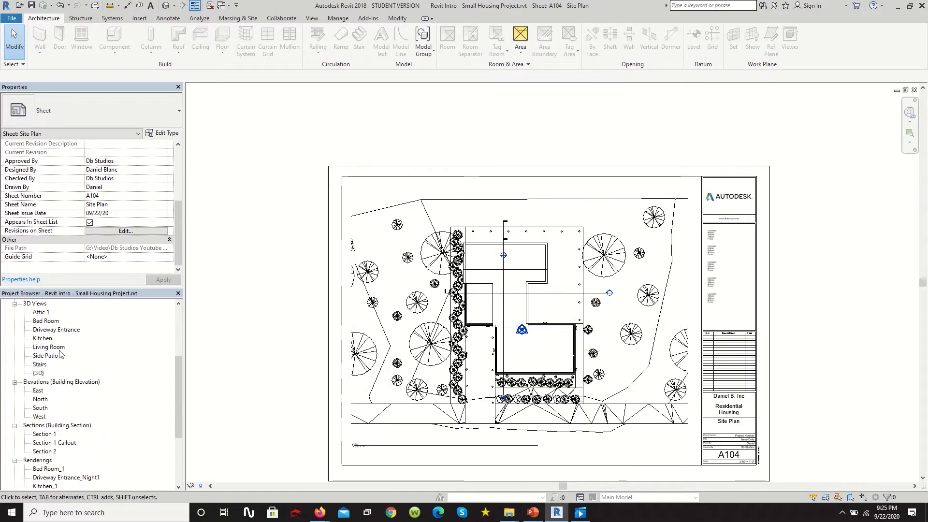
double_click(38, 364)
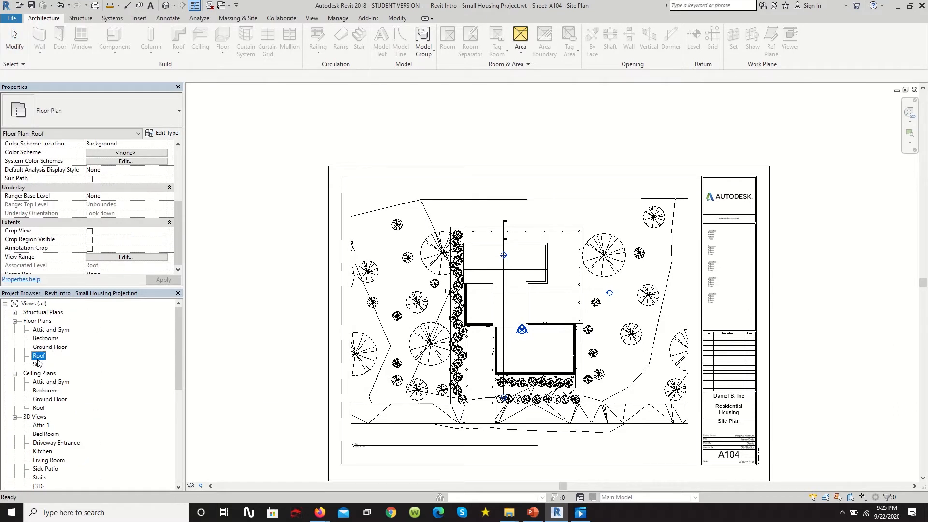
scroll(695, 208, "up", 2)
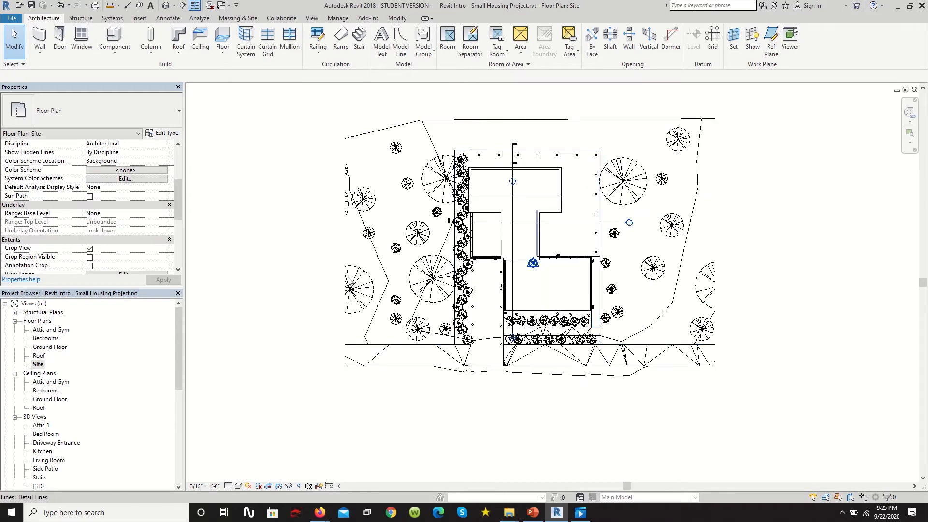
right_click(38, 365)
mouse_move(132, 240)
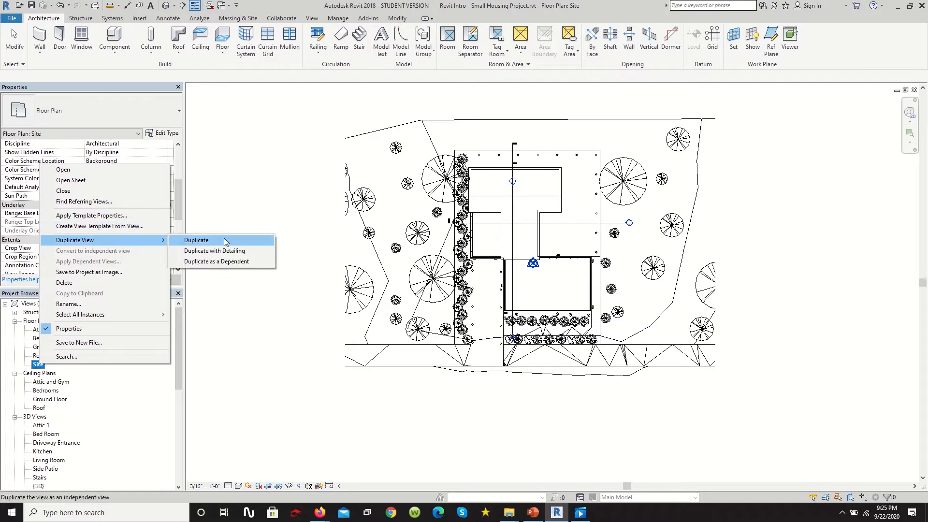
left_click(232, 251)
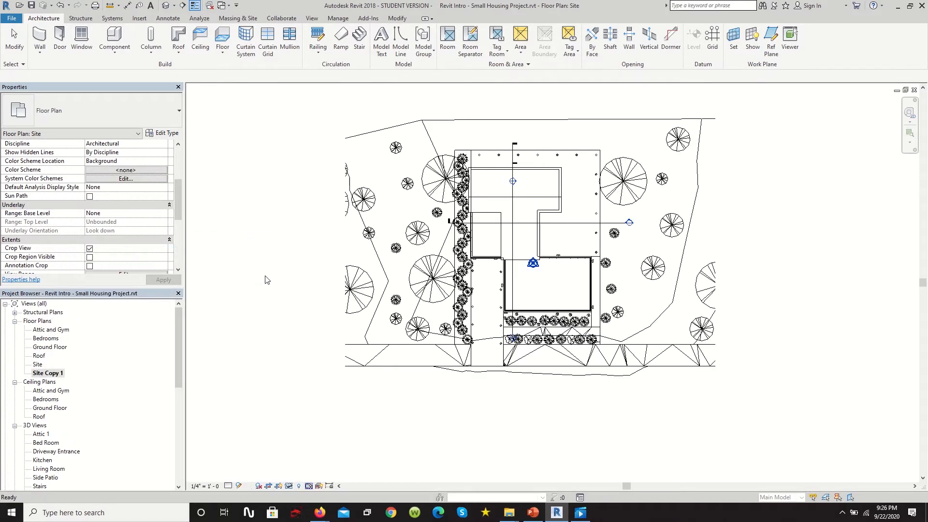
- Rename the duplicated site view as Site for Sheet
right_click(54, 374)
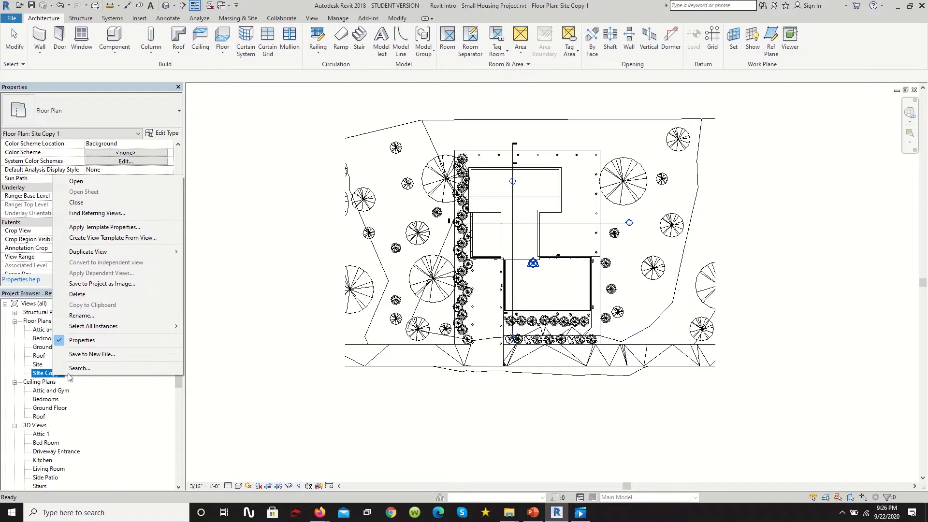
left_click(80, 314)
left_click_drag(197, 340, 166, 342)
type("Sheet")
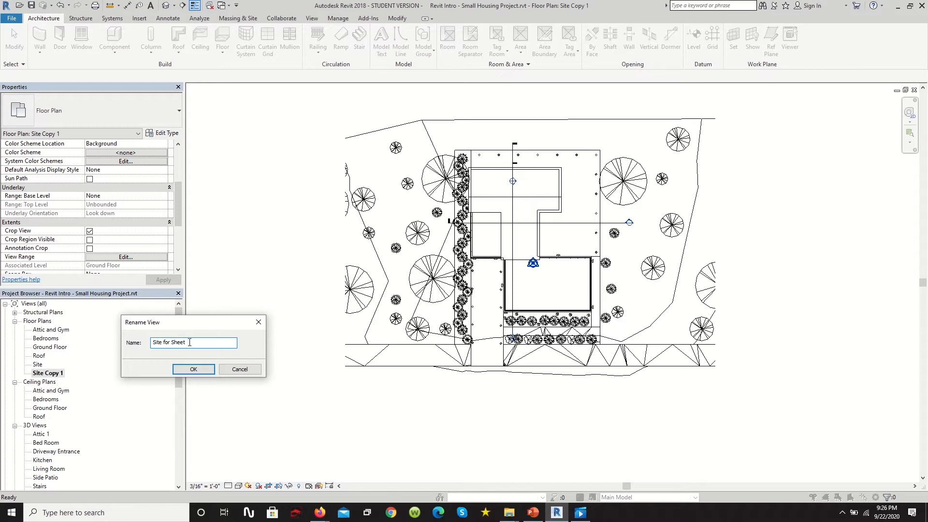
key("Return")
- Switch between the Site and Site for Sheet floor plans to compare the original view with its copy
left_click(38, 356)
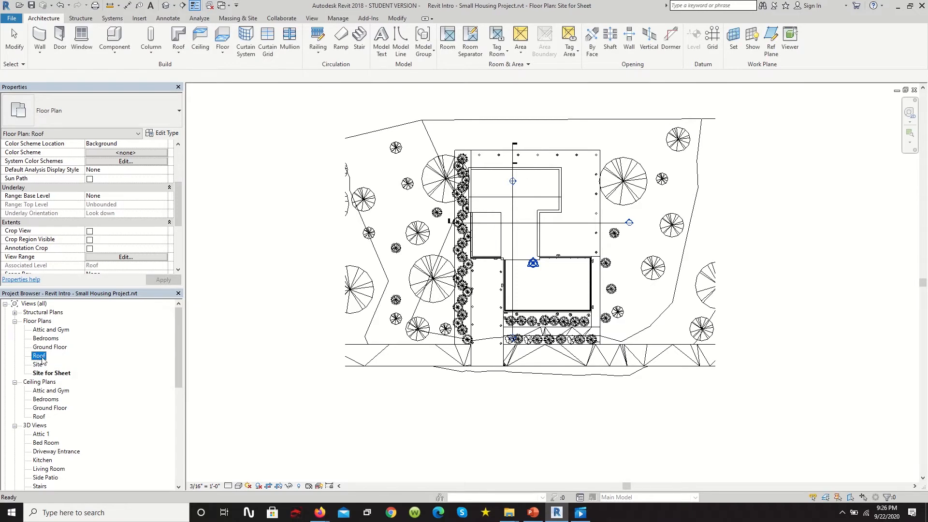
double_click(37, 365)
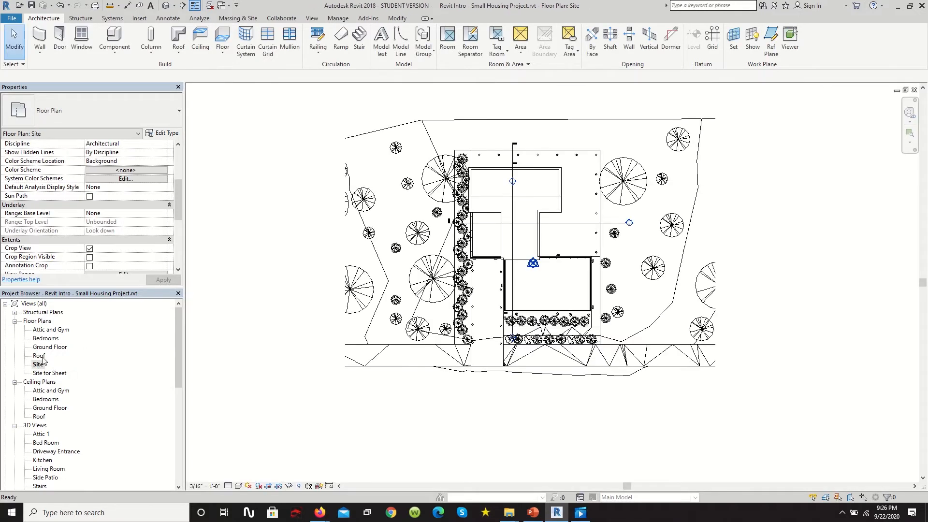
left_click(40, 357)
double_click(49, 373)
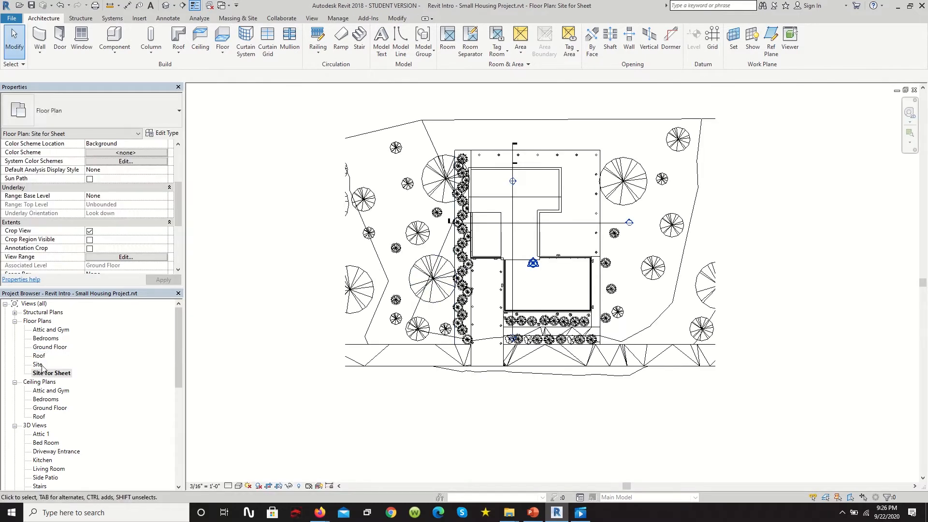
left_click(39, 356)
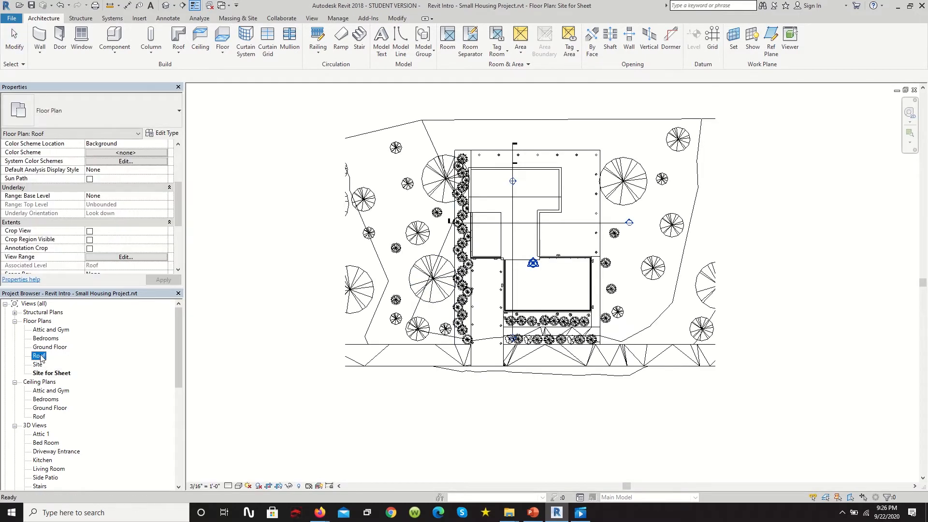
double_click(39, 365)
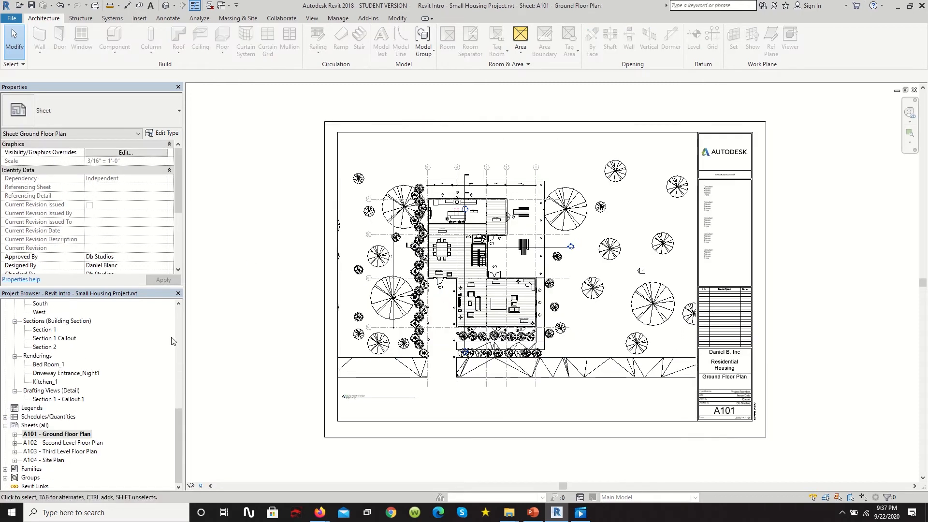
- Review the plan layouts on the second level, third level, ground floor and site plan sheets
double_click(48, 442)
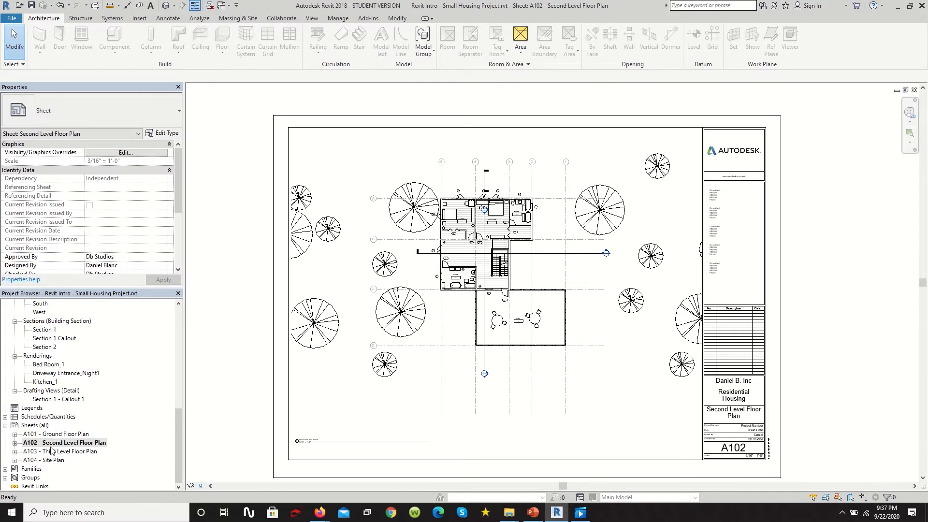
double_click(54, 451)
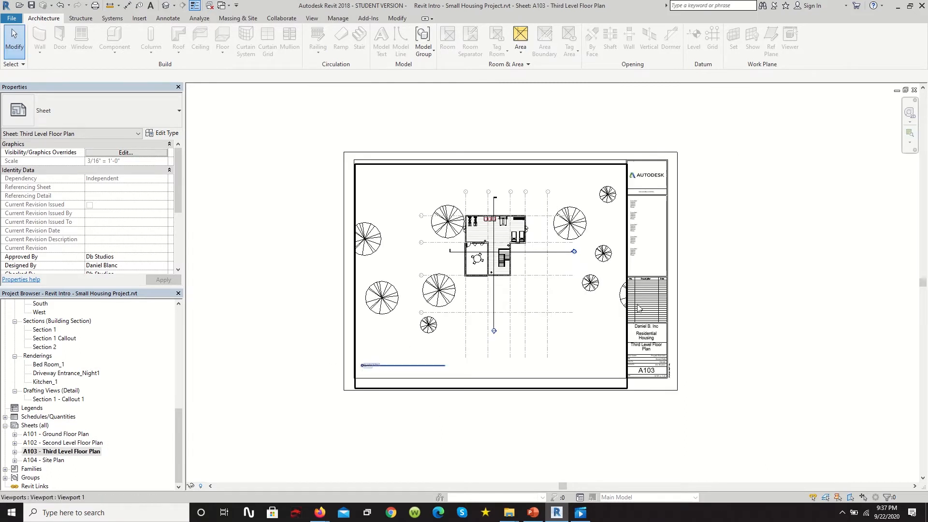
left_click(54, 435)
double_click(55, 435)
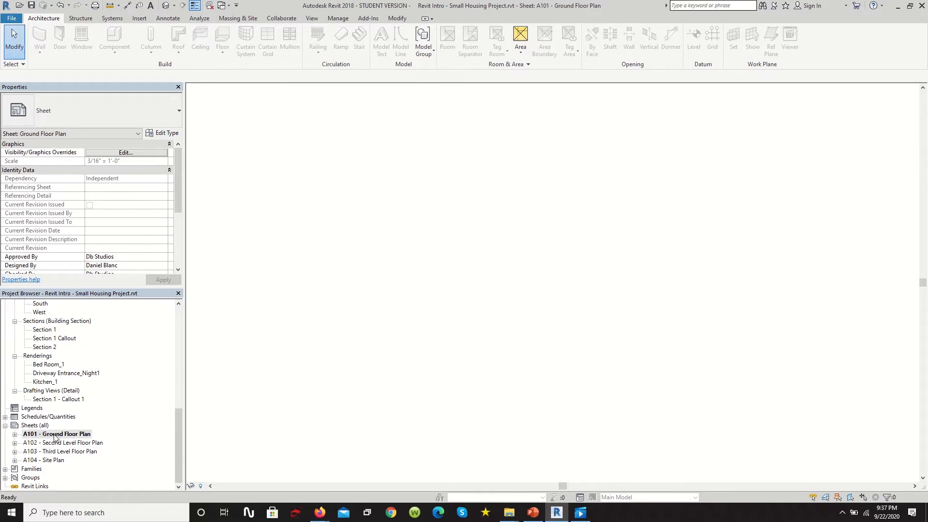
left_click(58, 443)
double_click(64, 459)
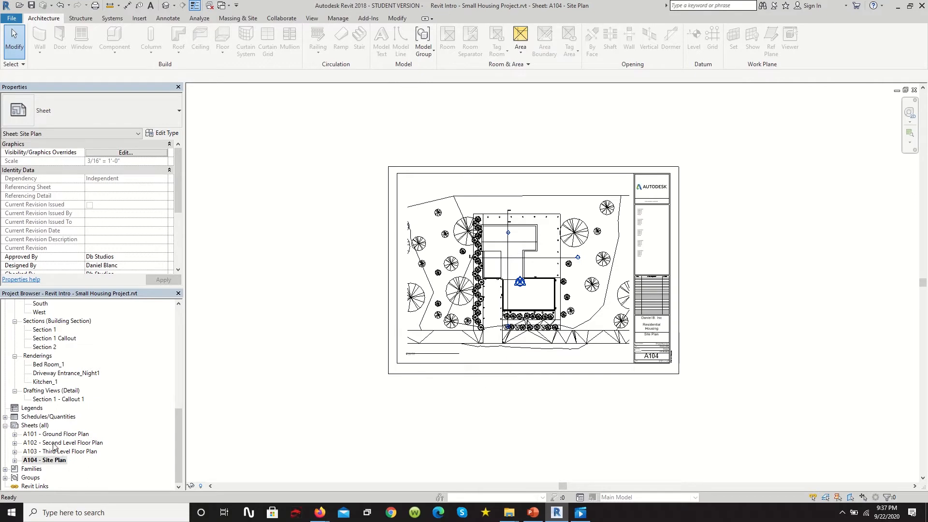
- Create two new sheets with the E1 30 x 42 Horizontal title block
left_click(42, 427)
right_click(42, 427)
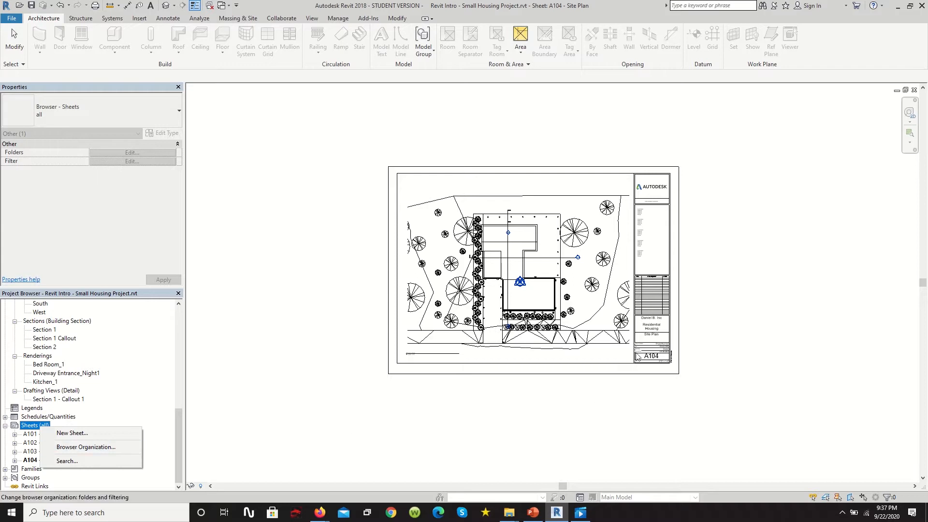
left_click(60, 434)
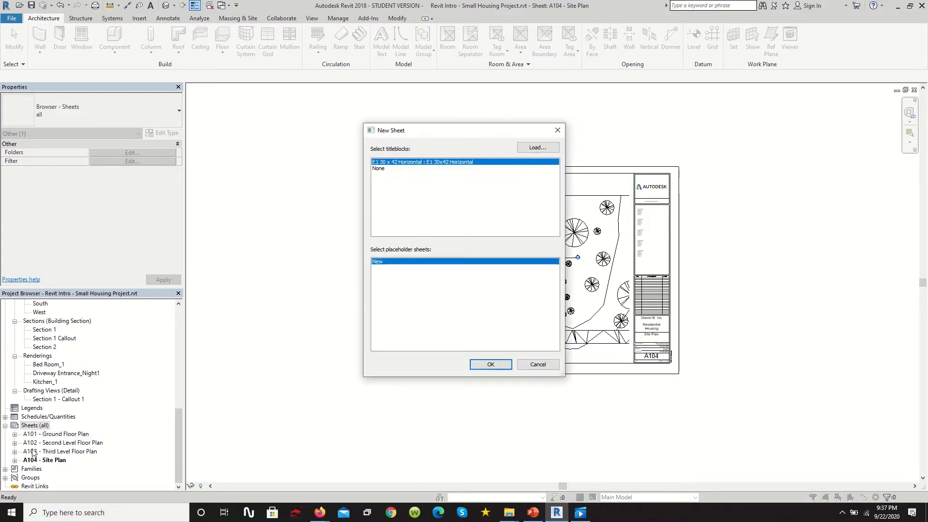
left_click(484, 363)
right_click(46, 425)
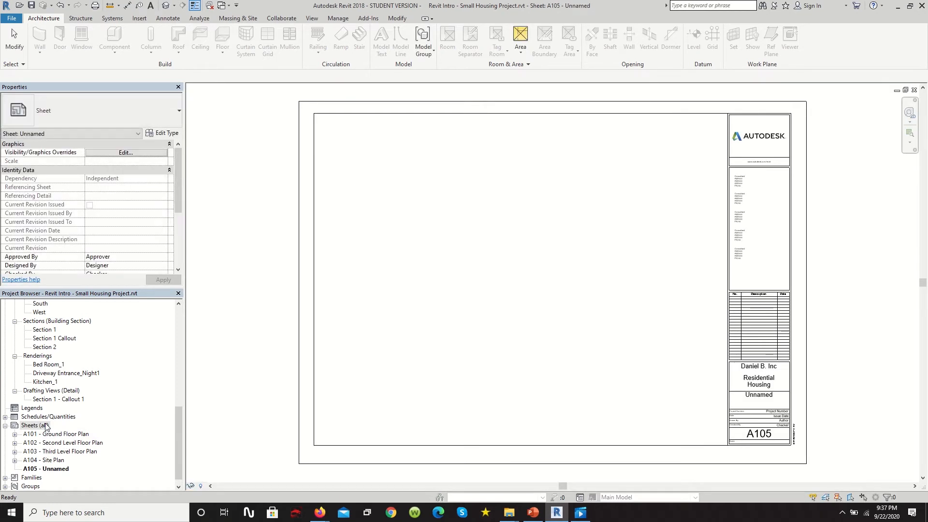
left_click(62, 430)
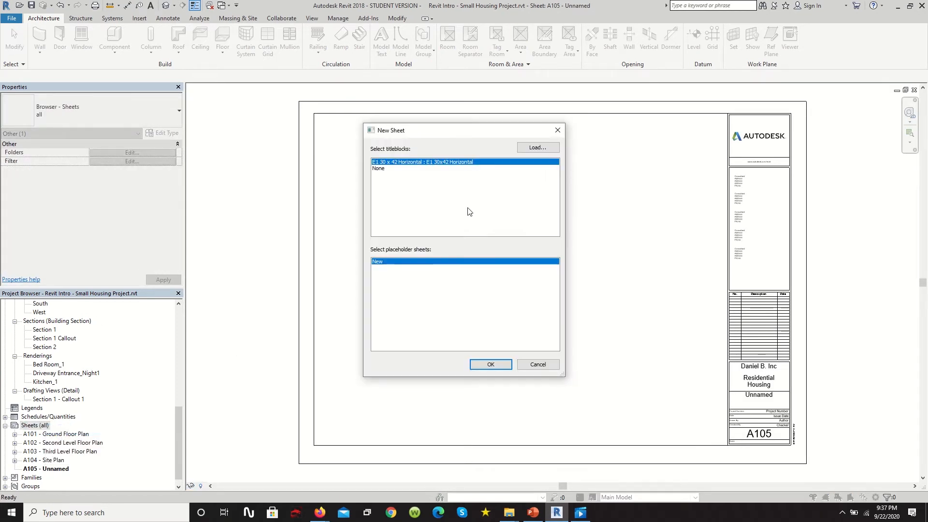
left_click(483, 362)
- Set the sheet name of A106 to Elevation Set 1
scroll(143, 317, "down", 1)
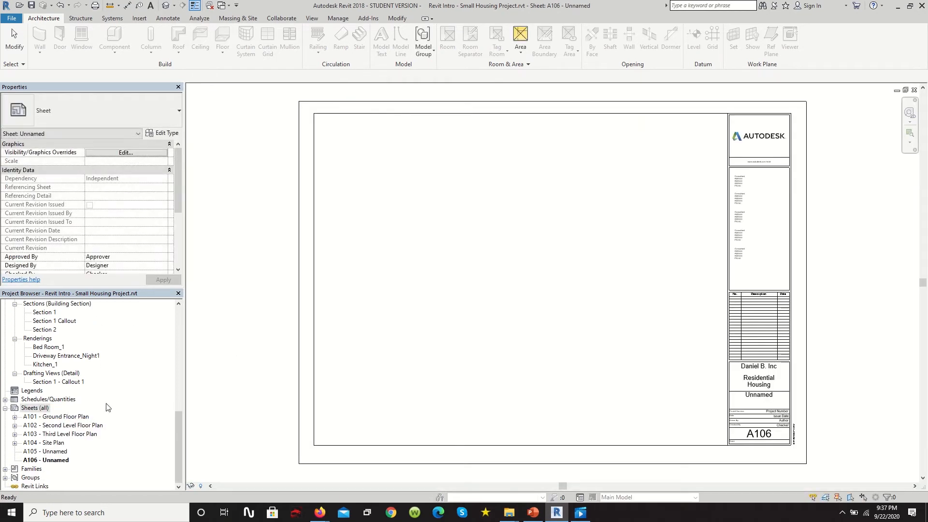
scroll(39, 241, "down", 2)
left_click(39, 266)
type("Elevation Se")
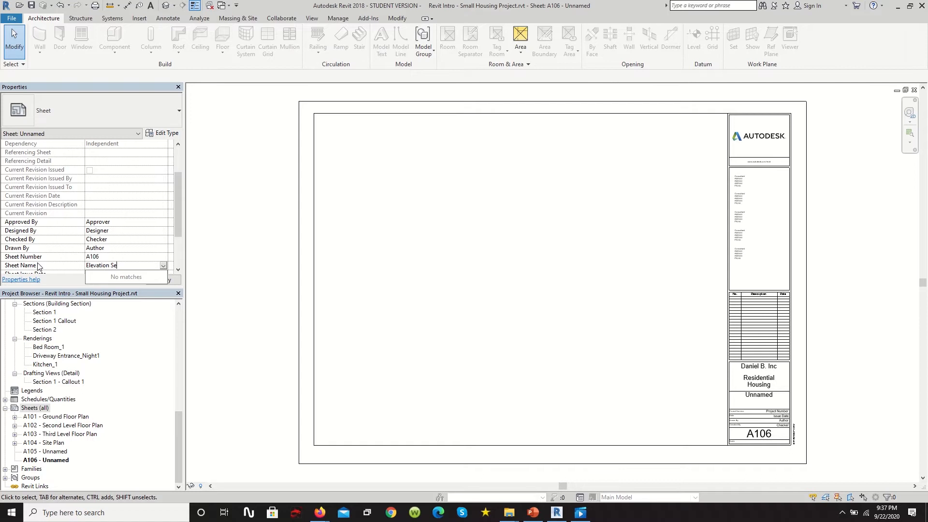
type("t 1")
key("Return")
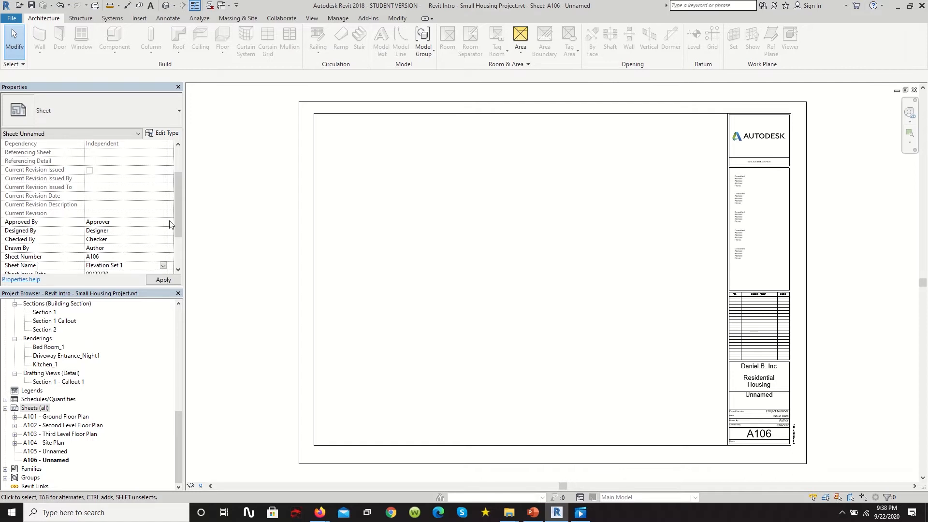
- Set sheet A106's approver and checker to Db Studios, and fill in the designer's and drafter's names from the existing entries
left_click(130, 222)
left_click(139, 238)
left_click(130, 231)
left_click(147, 246)
left_click(163, 240)
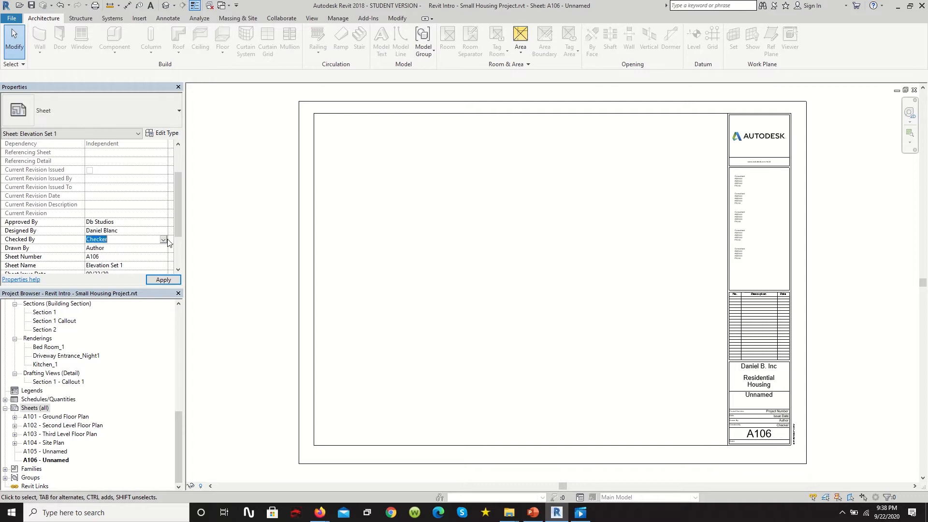
left_click(164, 248)
left_click(129, 248)
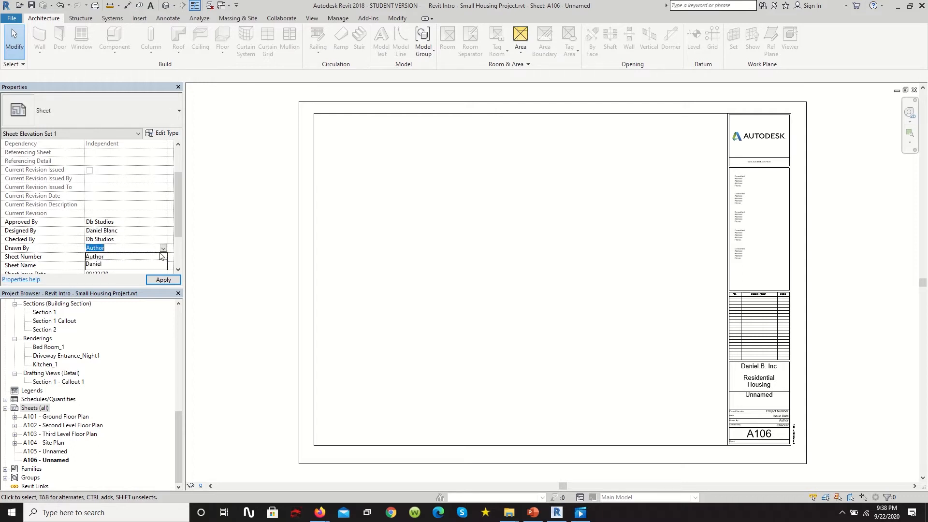
left_click(143, 260)
scroll(160, 232, "down", 3)
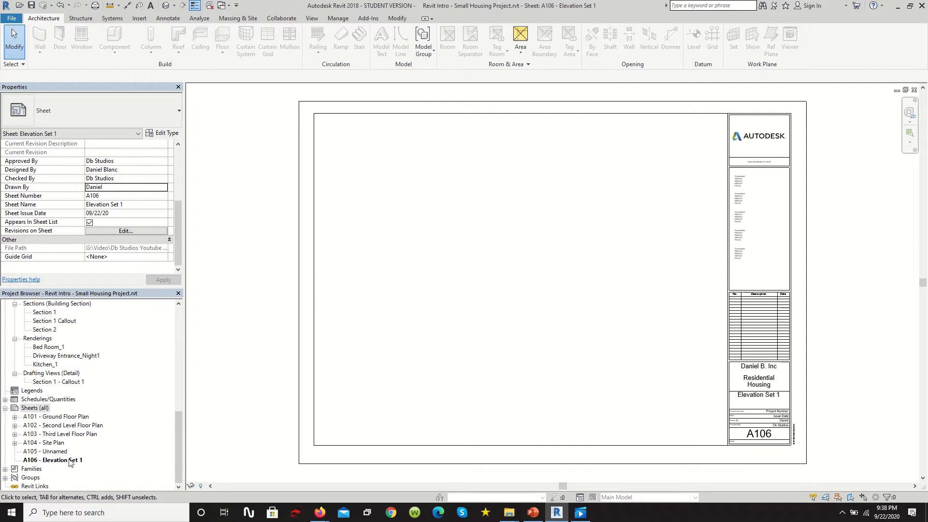
- Change the sheet name of A106 to Elevation Set 2
left_click(35, 408)
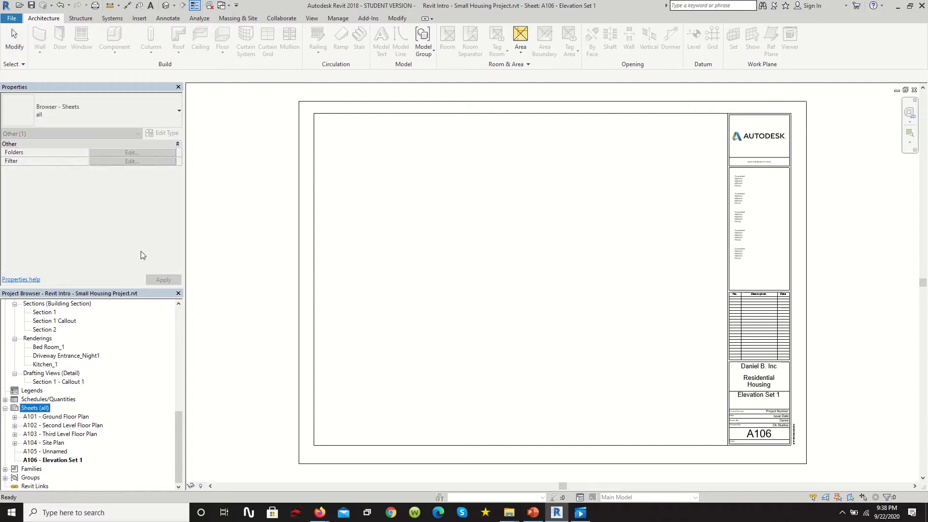
left_click(77, 461)
scroll(125, 261, "down", 2)
left_click(127, 204)
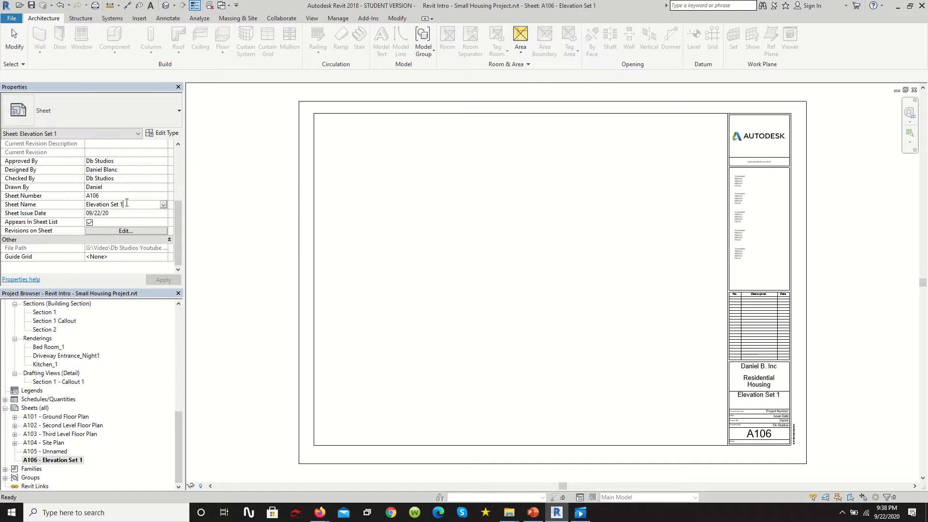
key("BackSpace")
type("2")
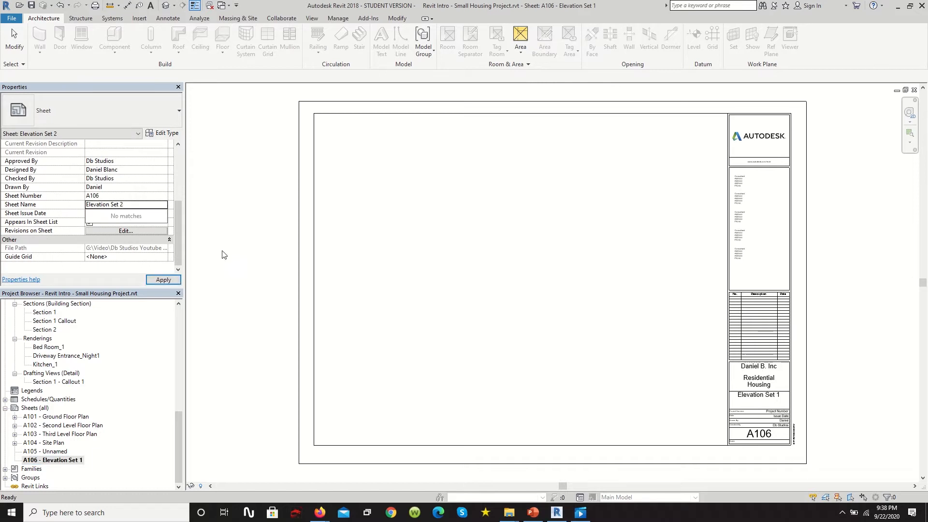
- Name the unnamed sheet A105 Elevation Set 1, reusing the existing elevation sheet name
left_click(47, 452)
left_click(163, 205)
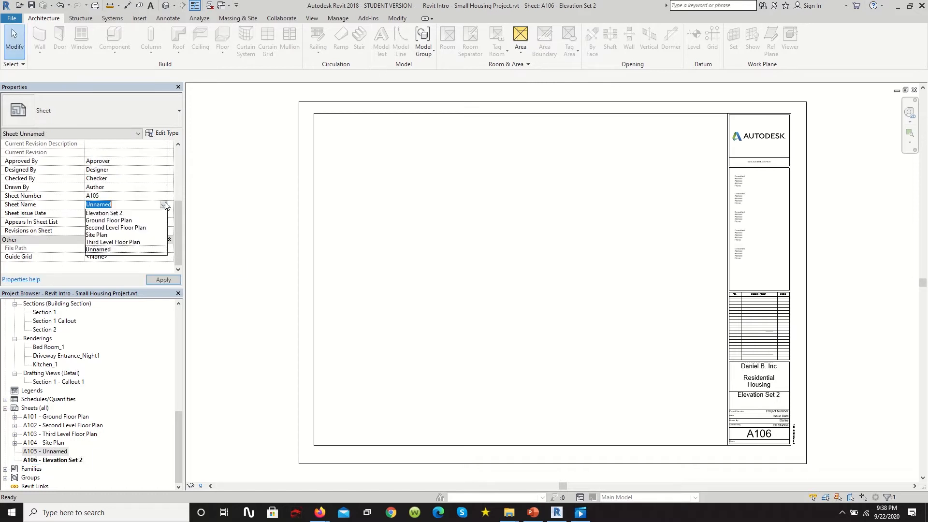
left_click(143, 214)
left_click(141, 204)
left_click(140, 204)
key("BackSpace")
type("1")
- Set sheet A105's approver and checker to Db Studios, and fill in the designer's and drafter's names from the existing entries
left_click(163, 161)
left_click(163, 176)
left_click(162, 170)
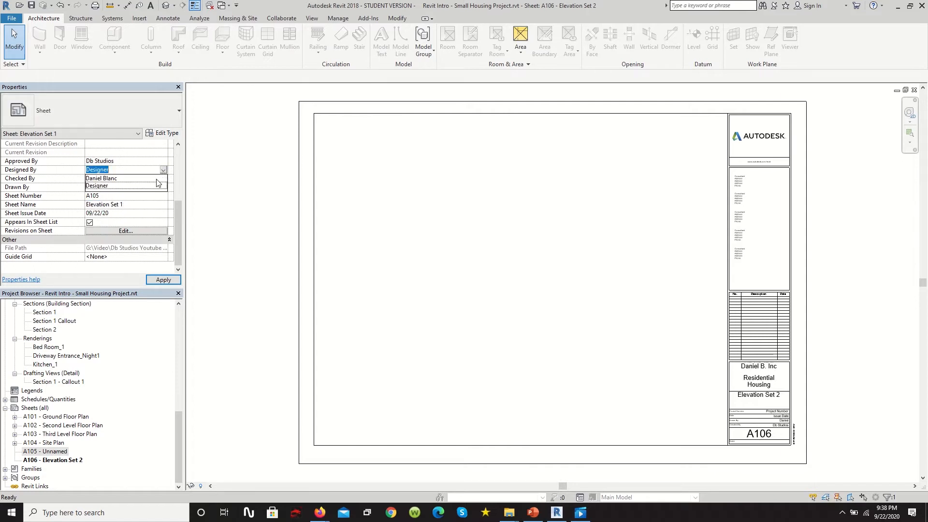
left_click(161, 178)
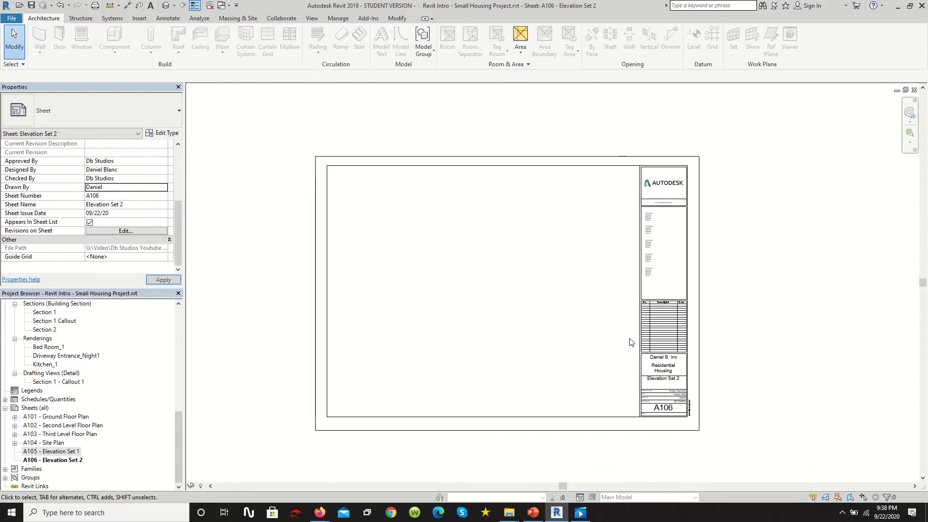
scroll(658, 341, "up", 1)
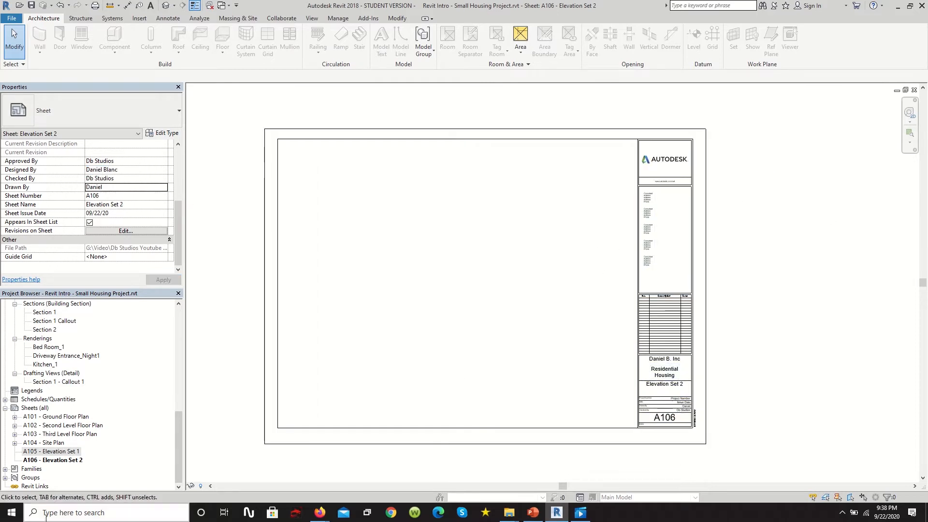
scroll(135, 398, "up", 1)
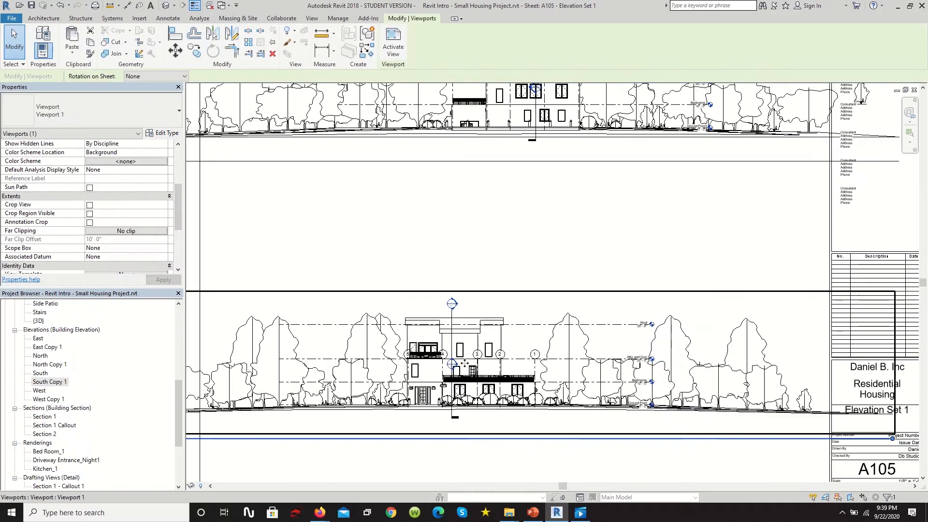
- Examine how the two elevations placed on sheet A105 fit within the border and against the title block
scroll(482, 342, "down", 2)
scroll(430, 389, "up", 1)
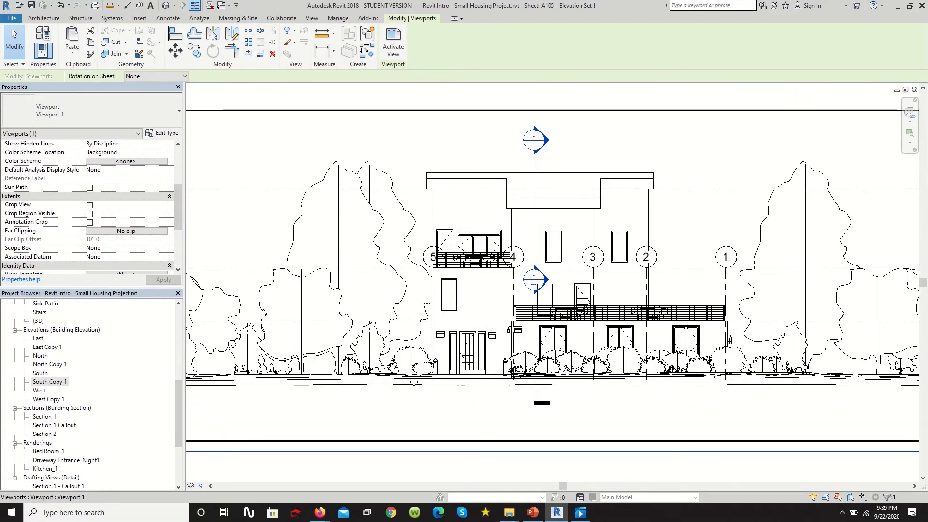
scroll(429, 389, "down", 4)
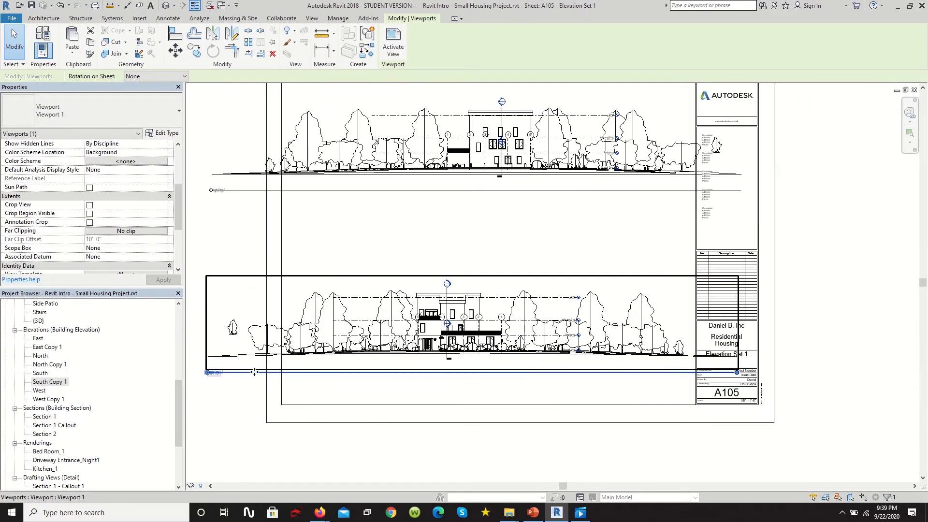
left_click(645, 462)
scroll(623, 365, "up", 4)
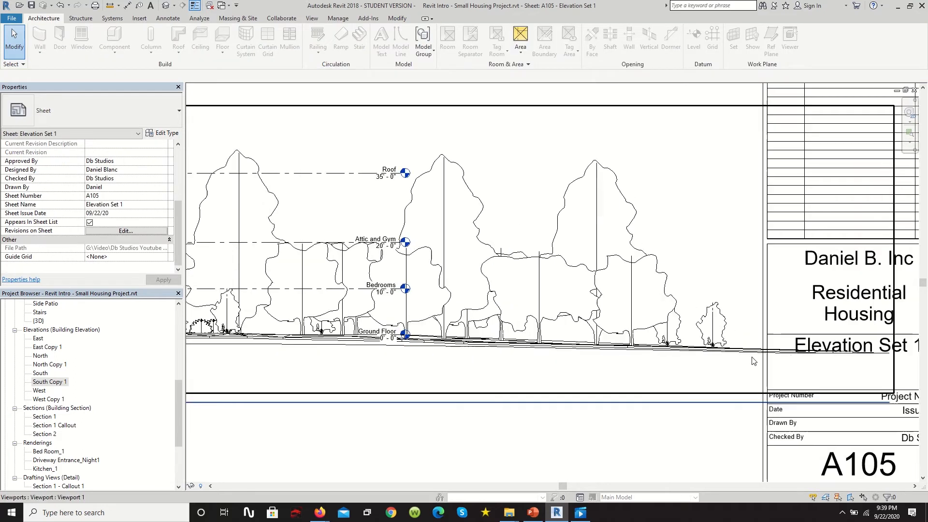
scroll(765, 350, "down", 3)
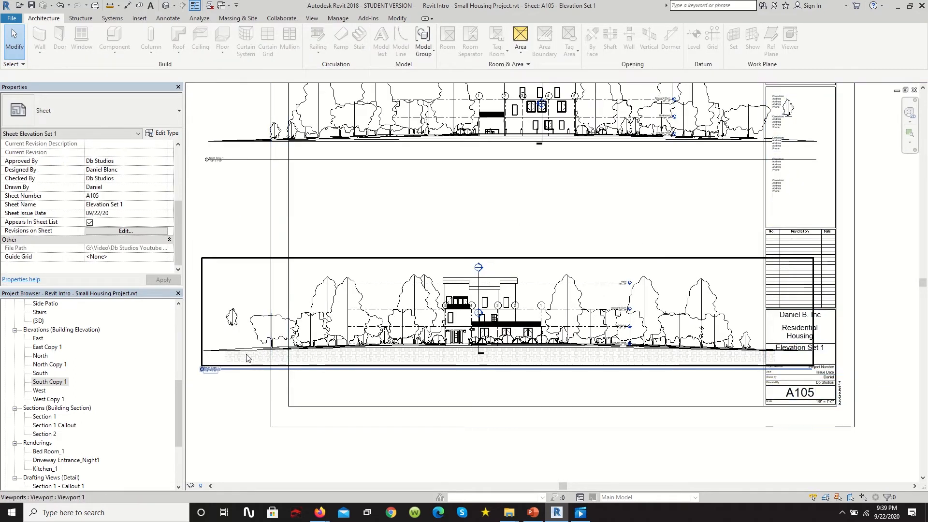
scroll(576, 387, "down", 2)
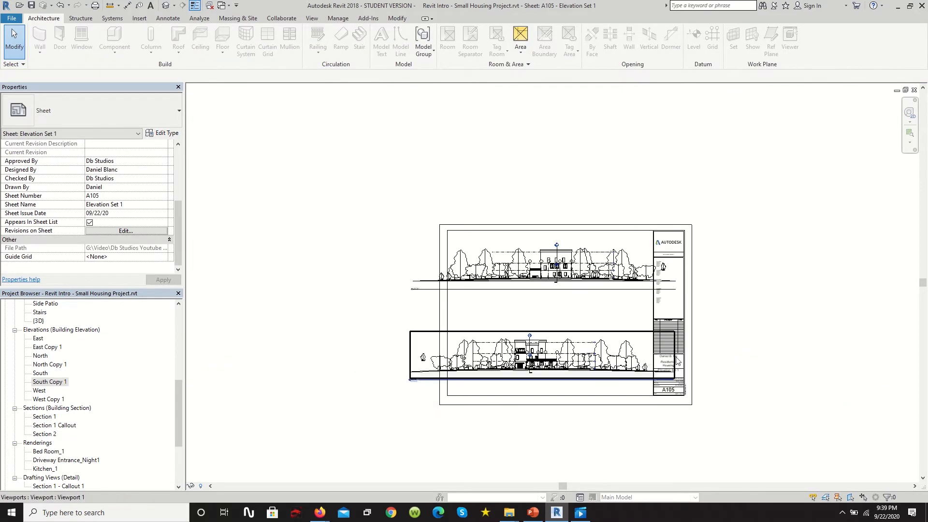
scroll(818, 329, "up", 1)
scroll(525, 124, "up", 1)
- Set the view scale of the upper elevation on sheet A105 to 3/16" = 1'-0"
left_click(483, 228)
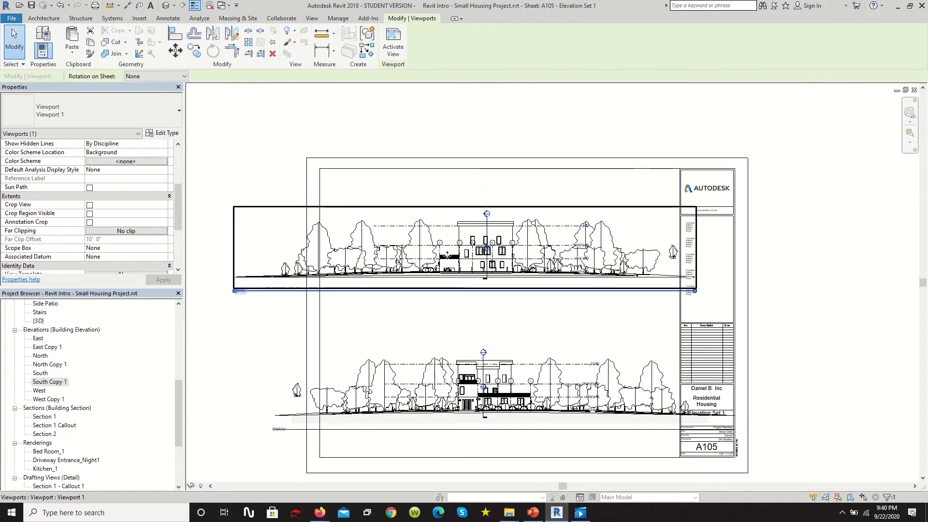
scroll(121, 179, "up", 2)
scroll(127, 186, "up", 2)
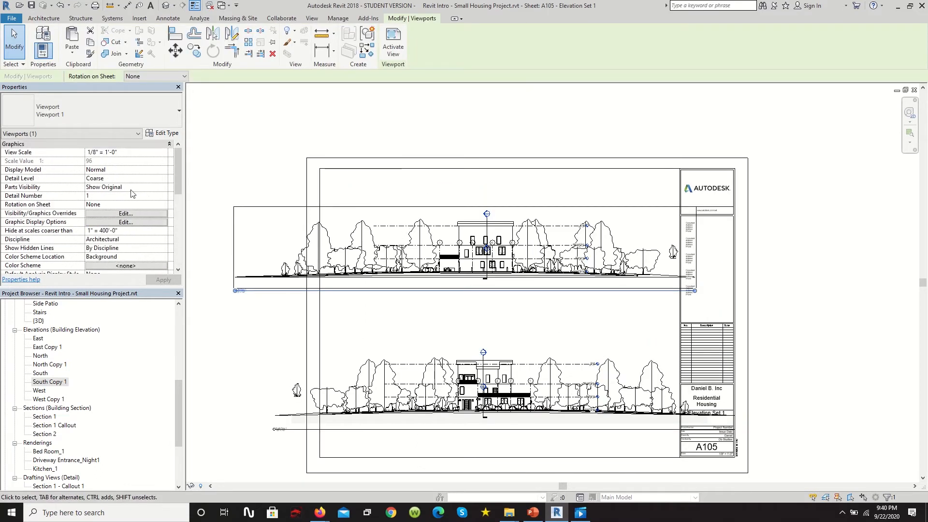
left_click(163, 152)
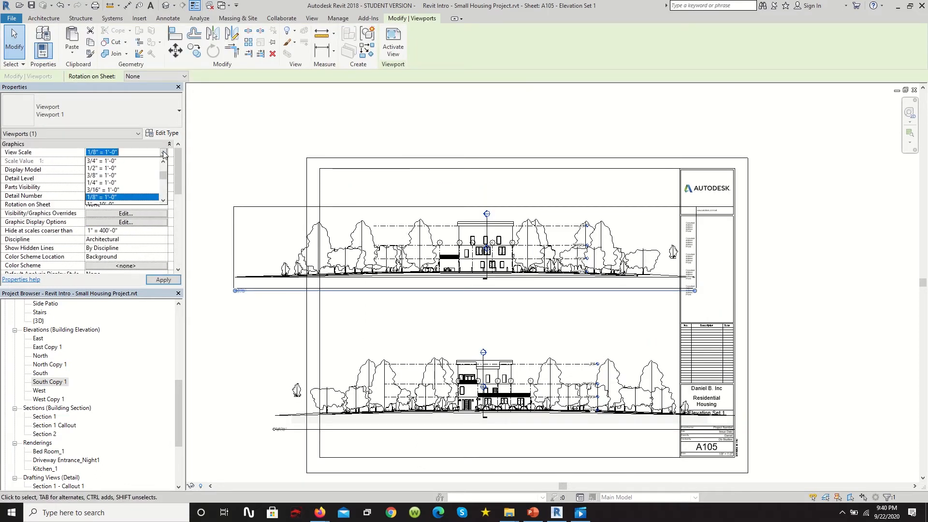
left_click(116, 191)
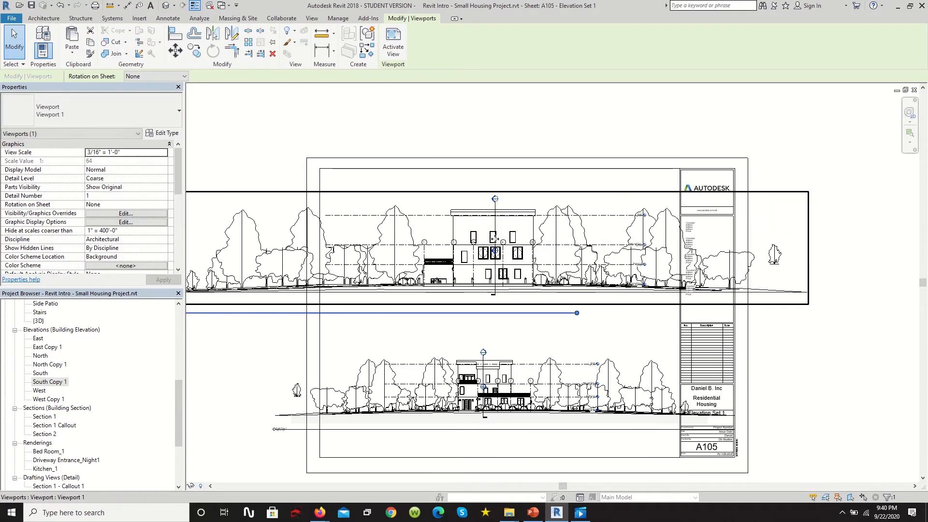
- Set the lower elevation's view scale to 3/16" = 1'-0" and move the viewport back toward the middle of the sheet
left_click(534, 424)
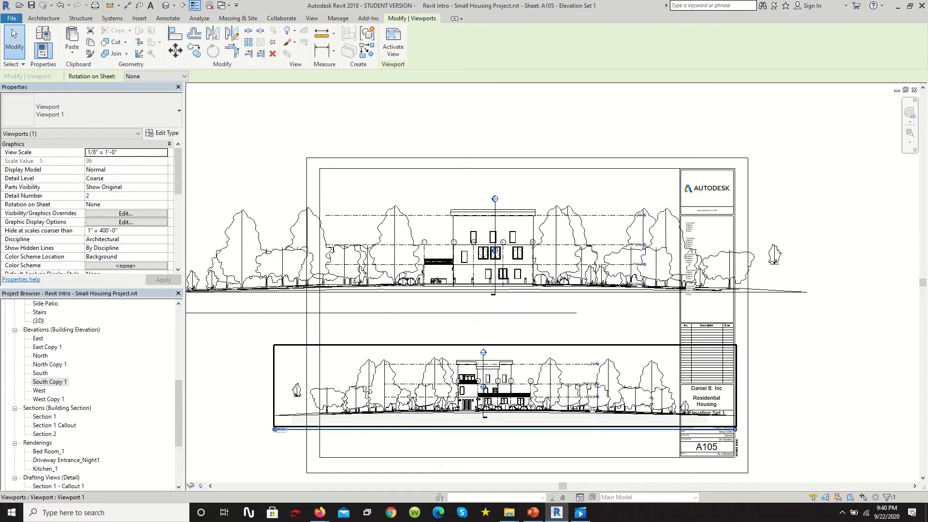
left_click(165, 153)
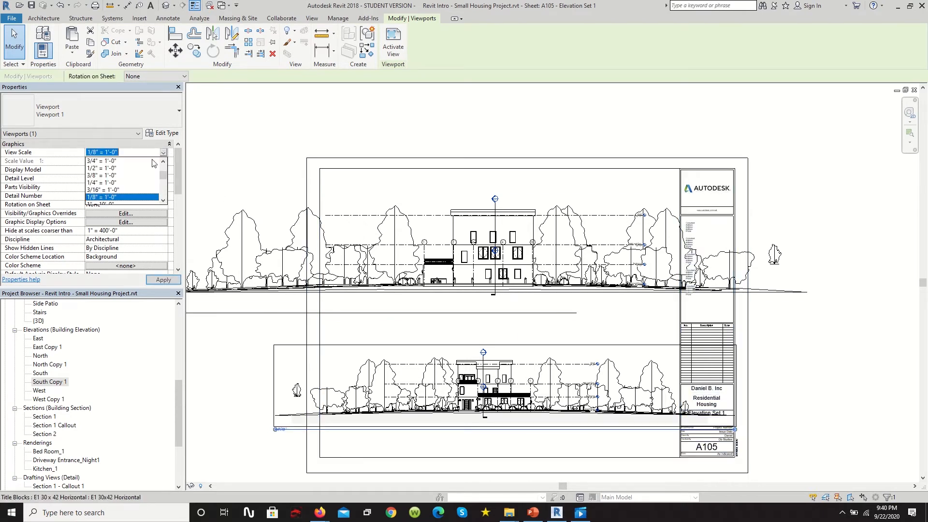
left_click(102, 189)
scroll(484, 174, "down", 2)
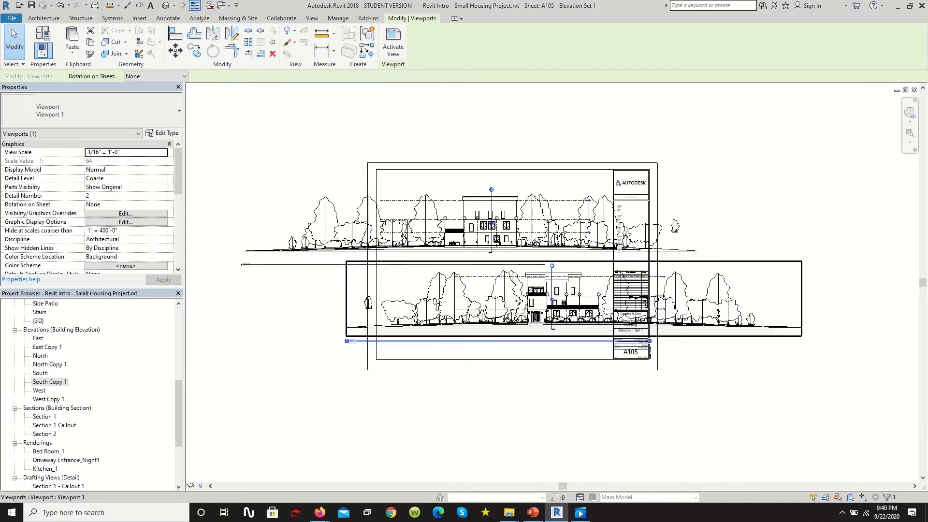
scroll(519, 300, "up", 2)
left_click_drag(518, 301, 414, 326)
- Turn on Crop View and Crop Region Visible for the upper elevation viewport, North Copy 1
left_click(482, 205)
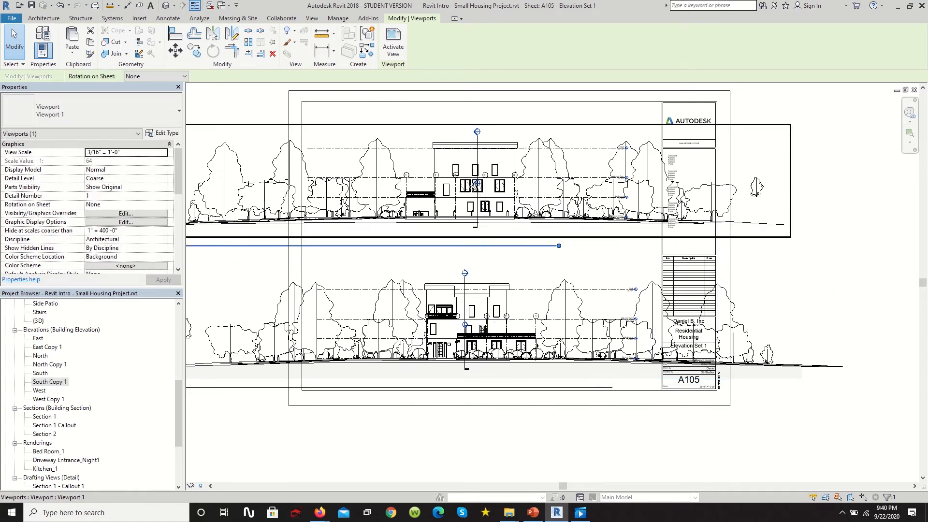
scroll(80, 215, "down", 10)
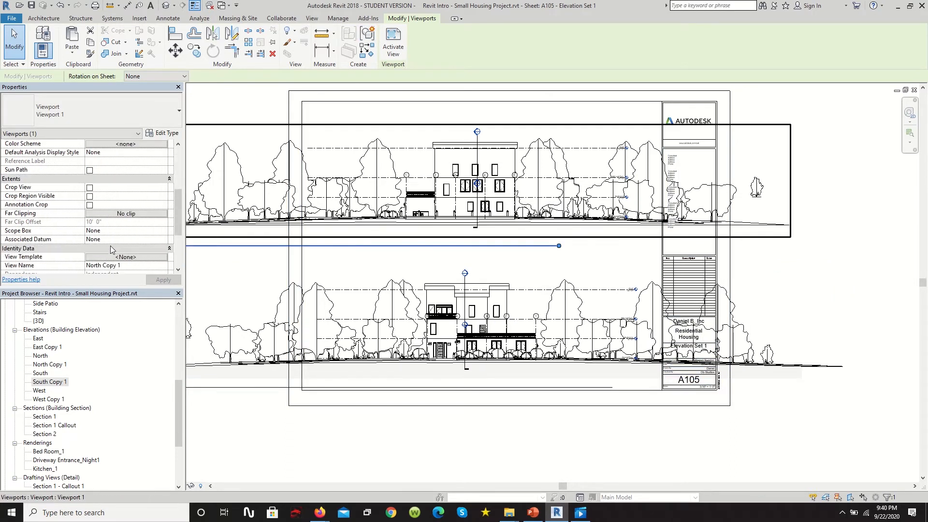
scroll(90, 208, "up", 4)
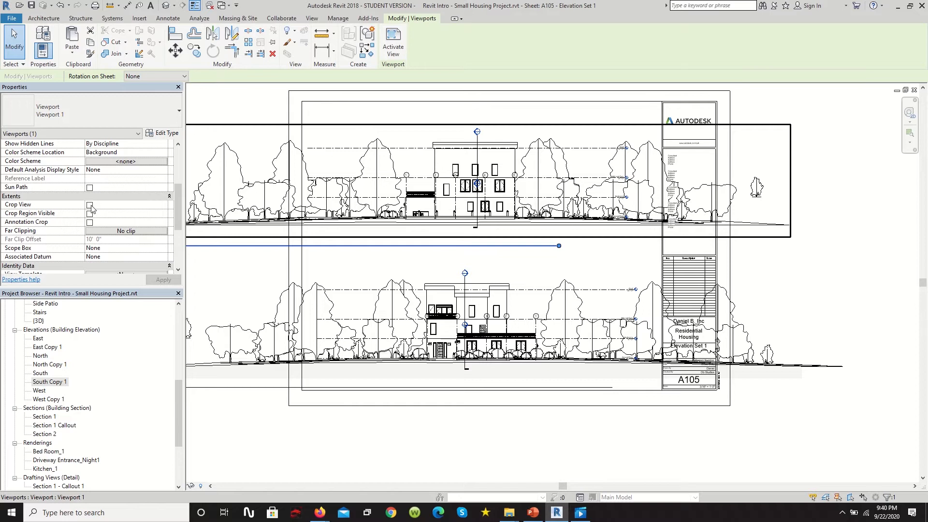
left_click(90, 205)
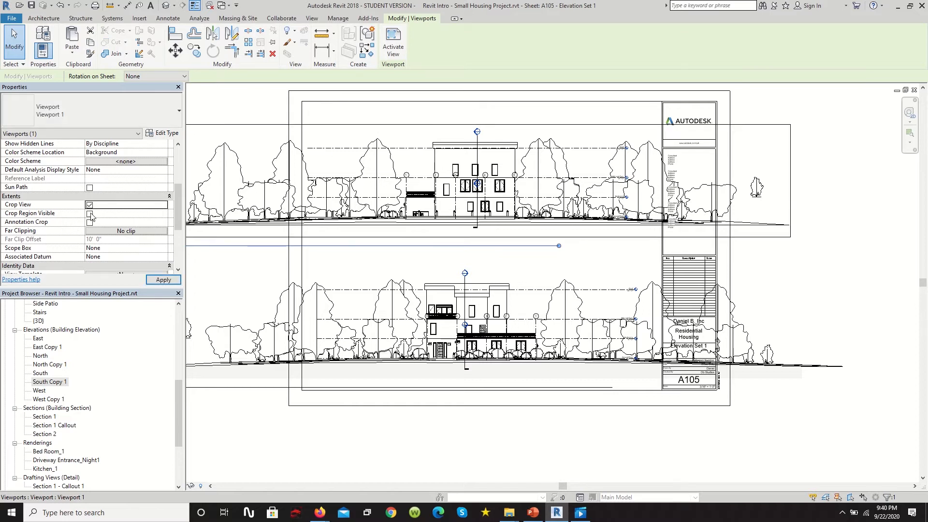
- Turn on Crop View and Crop Region Visible for the lower elevation viewport on sheet A105
left_click(213, 283)
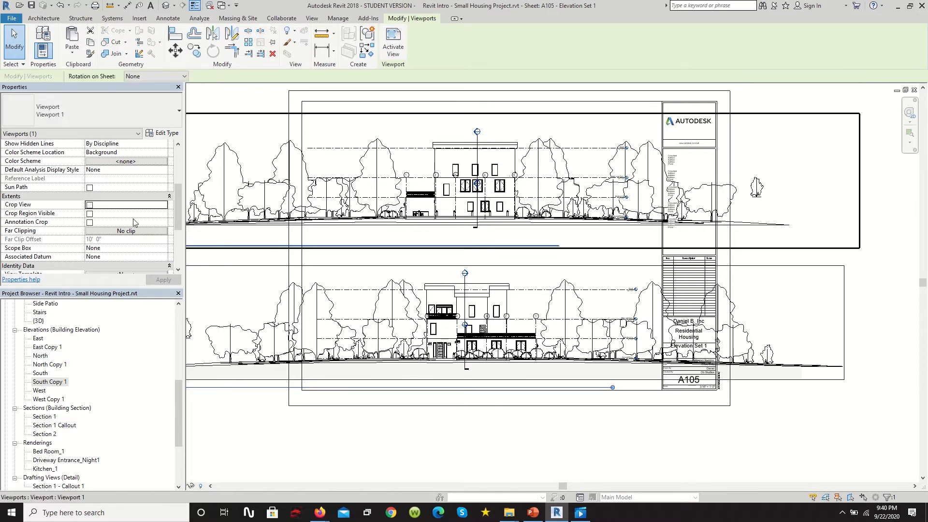
scroll(542, 300, "down", 3)
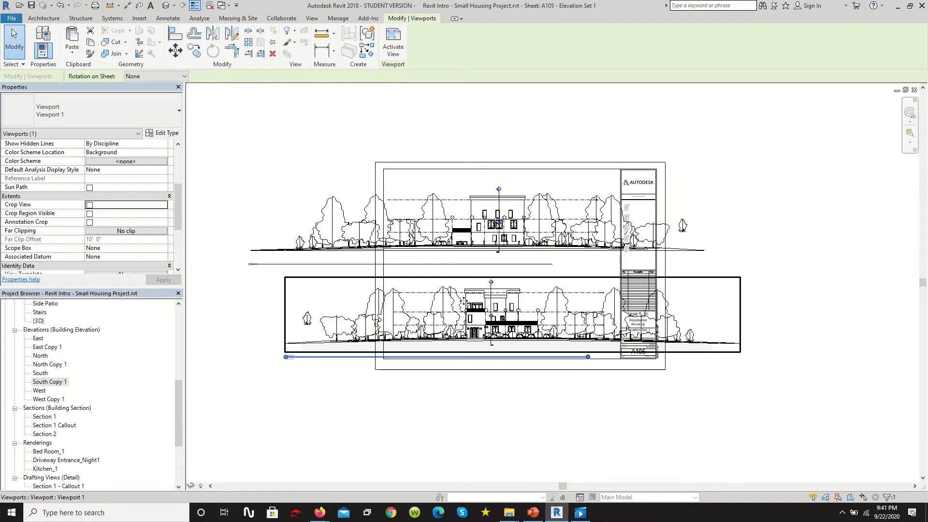
scroll(386, 275, "up", 2)
left_click(90, 205)
left_click(89, 213)
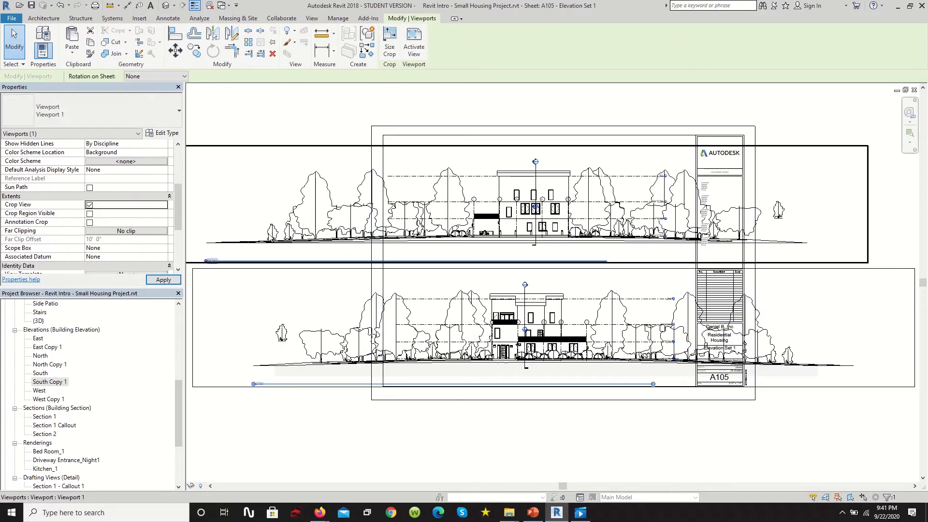
- Set the model crop width of the upper elevation to 34"
left_click(497, 189)
left_click(389, 43)
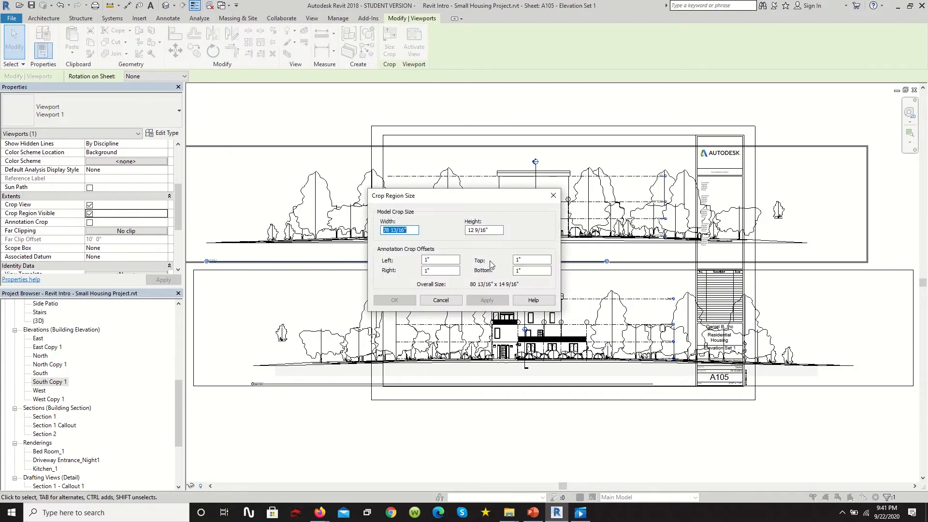
left_click(498, 232)
type("34")
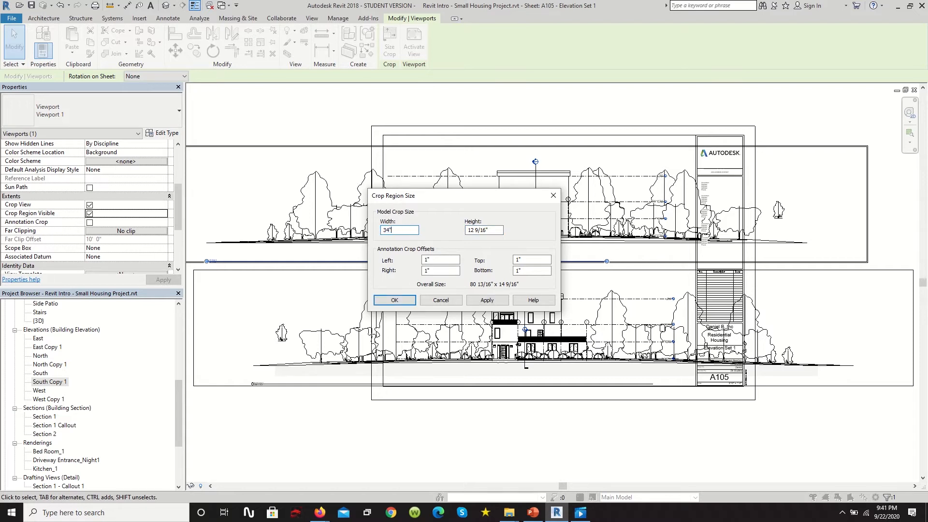
key("Return")
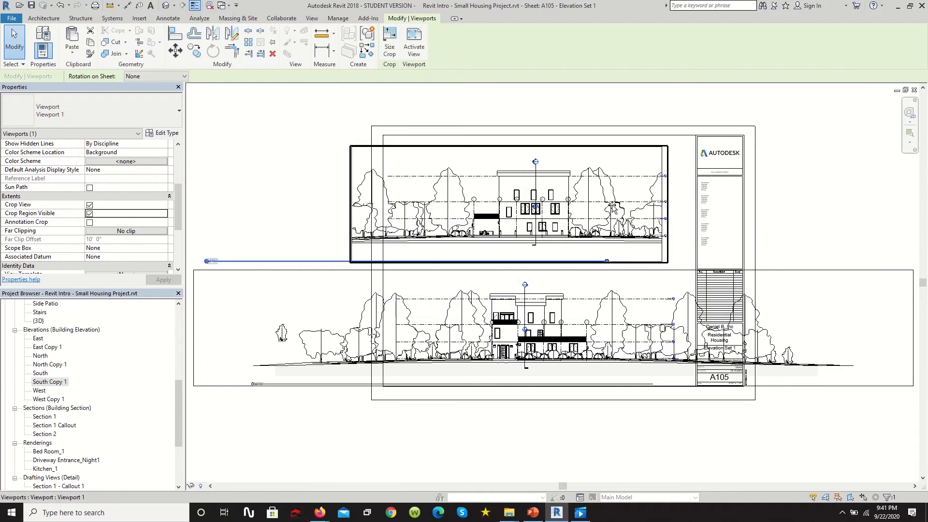
- Move the cropped upper elevation across the sheet so its crop region ends at the title block's edge
left_click_drag(613, 207, 627, 206)
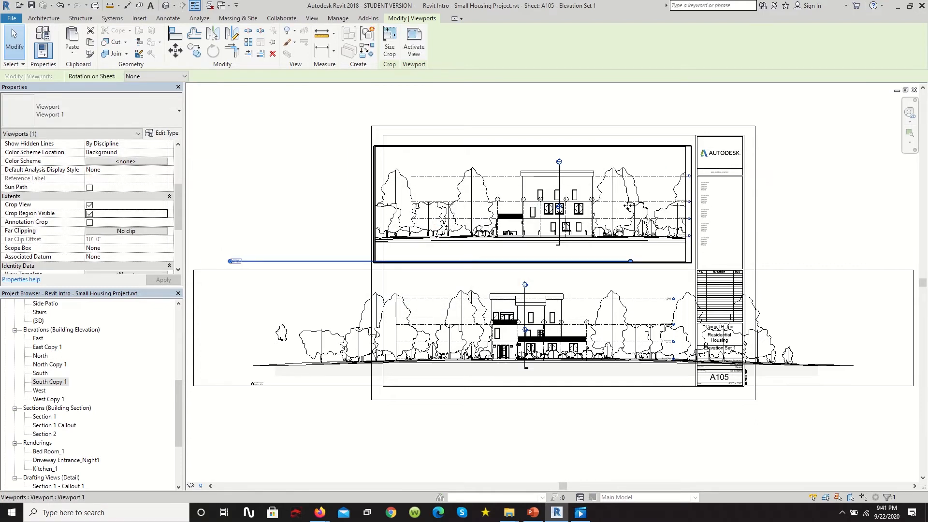
left_click_drag(638, 205, 643, 206)
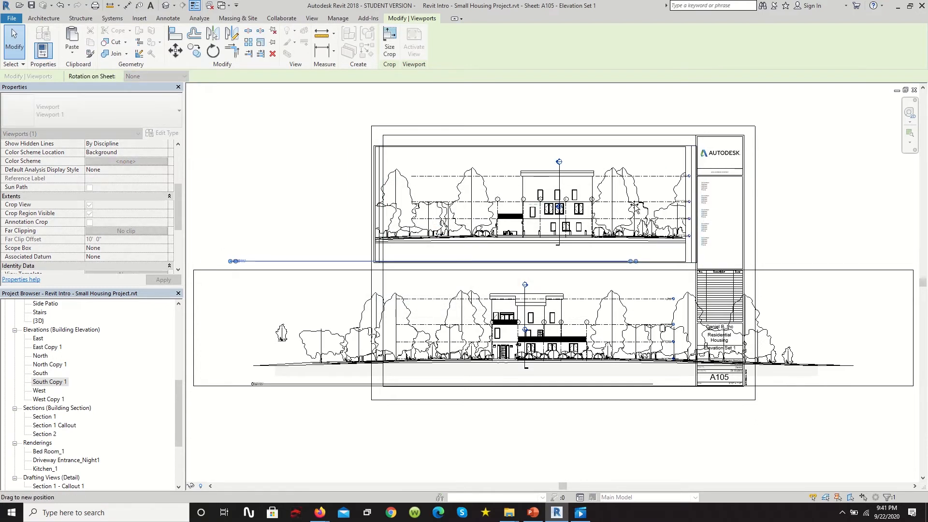
scroll(406, 187, "up", 2)
scroll(395, 202, "up", 2)
scroll(377, 288, "down", 3)
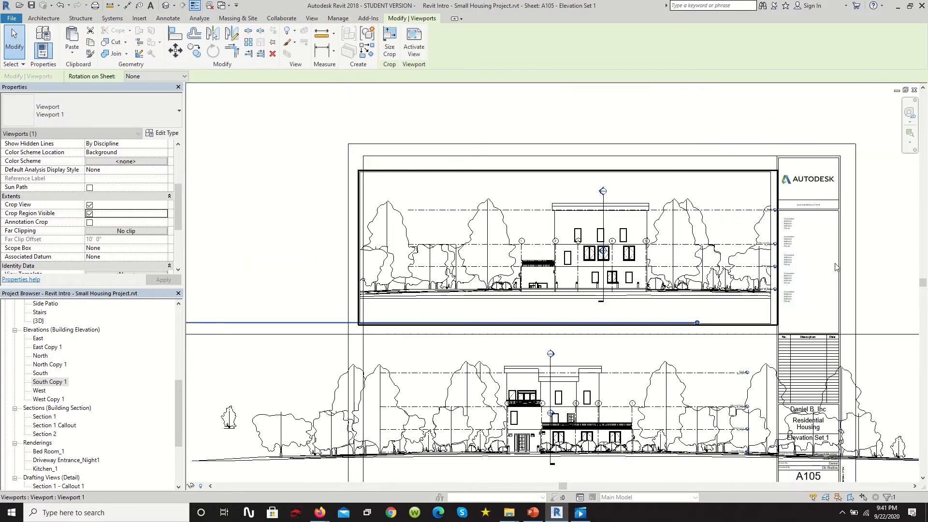
- Set the upper elevation's model crop width to 32" so that it fits within the sheet border
scroll(829, 257, "up", 4)
scroll(697, 338, "up", 2)
scroll(701, 344, "down", 2)
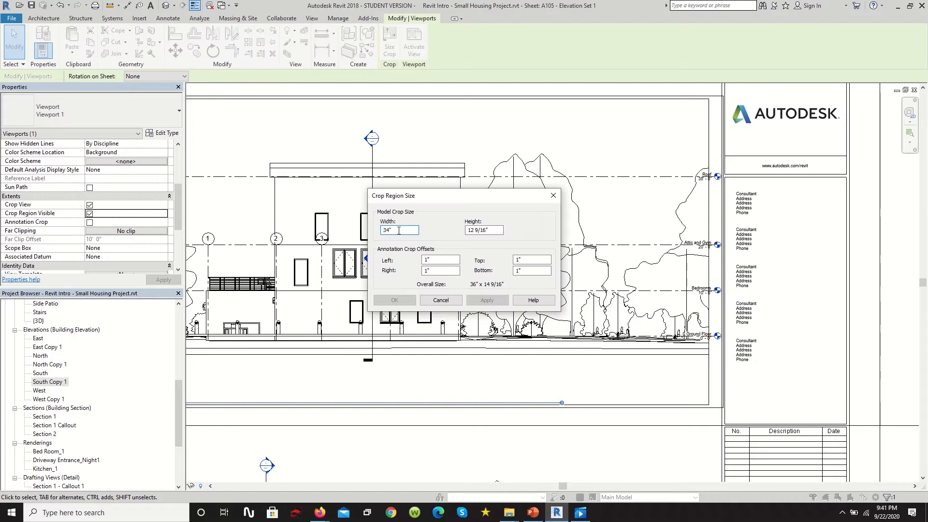
type("32")
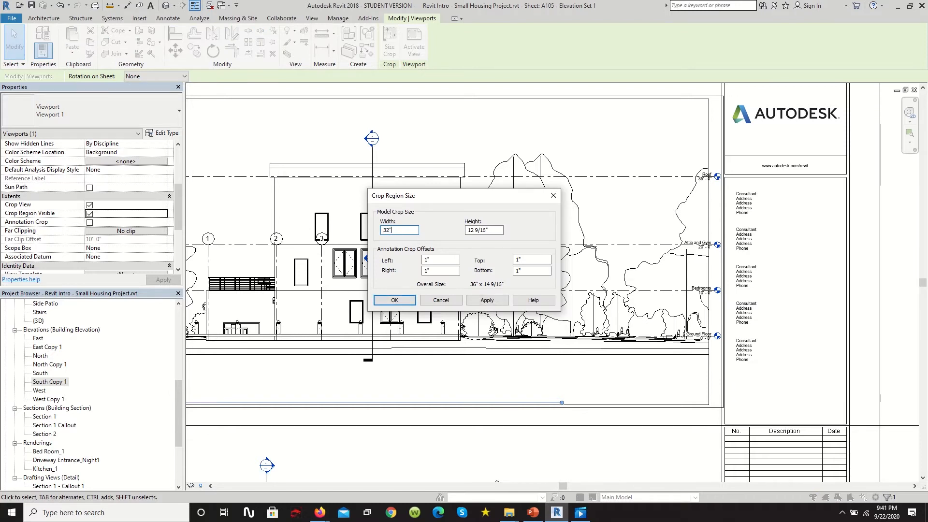
key("Return")
scroll(261, 231, "down", 4)
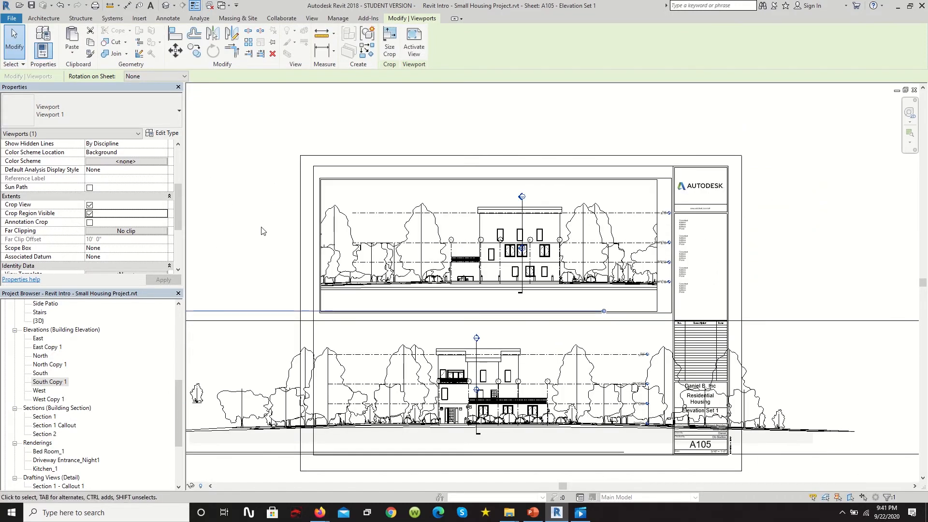
scroll(299, 223, "up", 2)
scroll(380, 215, "down", 1)
left_click(302, 234)
- Set the lower elevation's model crop width to 32" so that it fits inside the sheet border
scroll(416, 200, "down", 2)
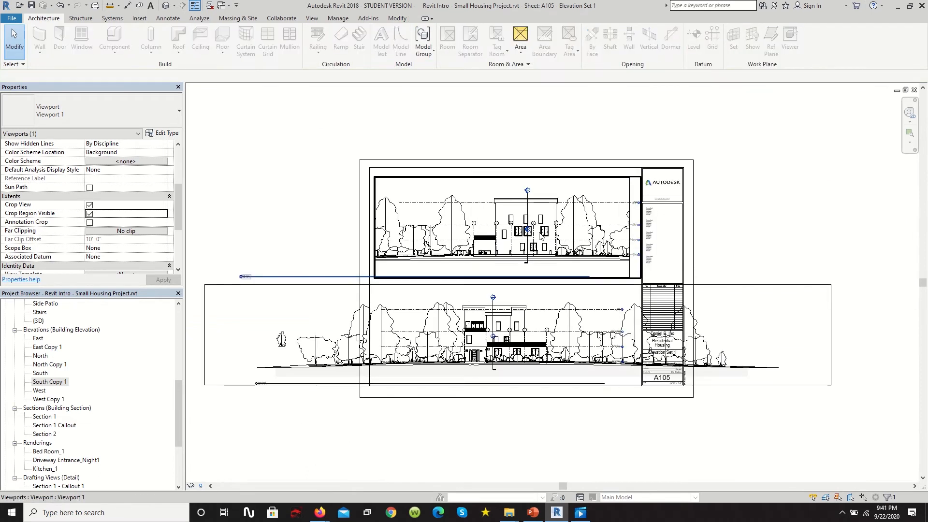
left_click(507, 334)
left_click(390, 41)
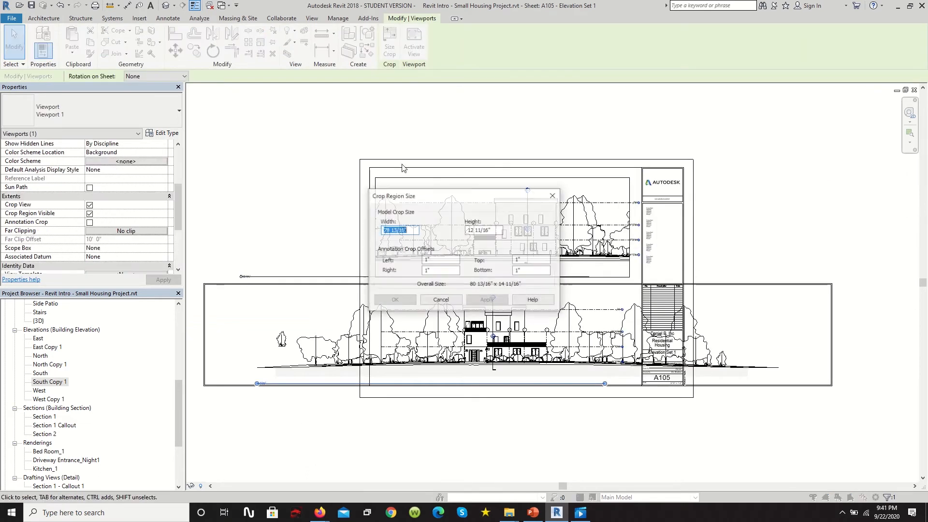
type("32")
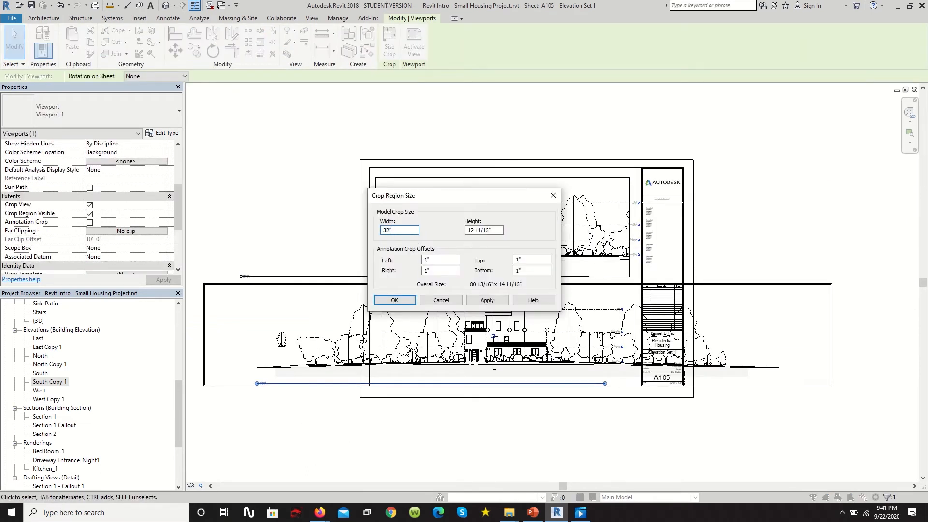
key("Return")
scroll(519, 349, "up", 1)
scroll(532, 328, "up", 1)
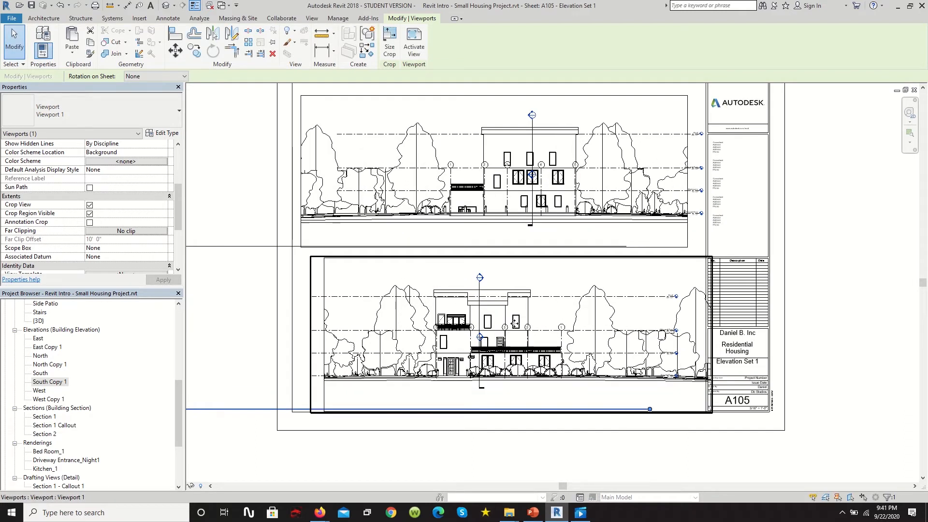
scroll(638, 321, "down", 1)
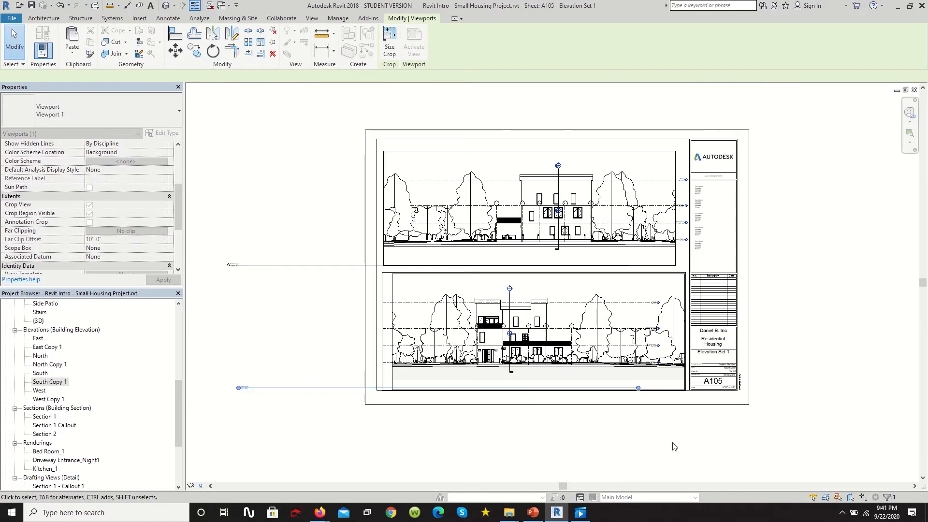
- Move both elevations' view titles onto the sheet, each just below its own elevation near the border
left_click(673, 448)
left_click_drag(270, 391, 419, 384)
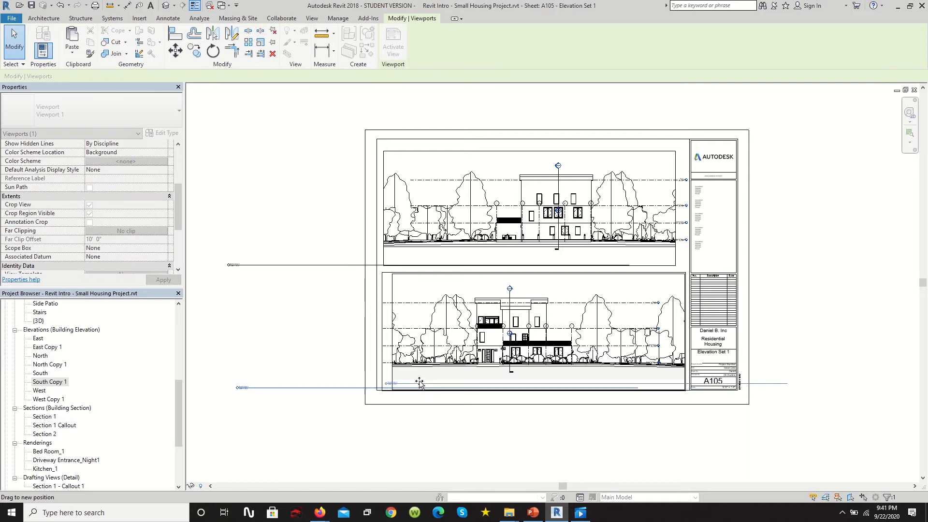
left_click_drag(269, 264, 411, 262)
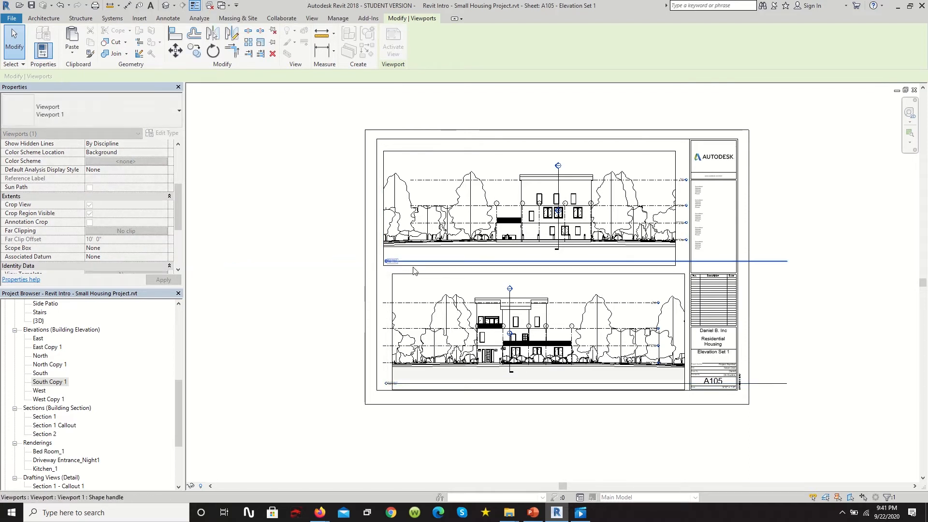
left_click(838, 281)
- Shorten the title lines of both elevation viewports to roughly a quarter of the elevation's width
left_click(786, 262)
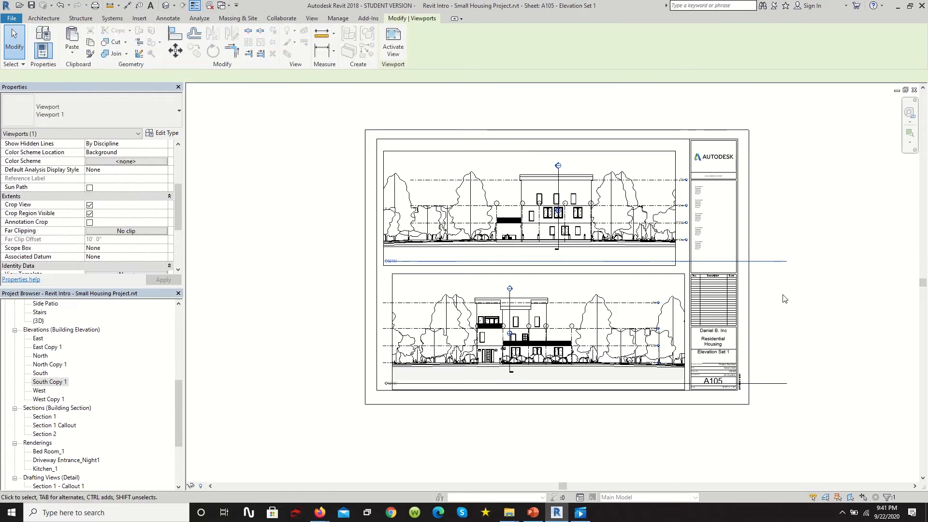
left_click(620, 342, "ctrl")
left_click(873, 249)
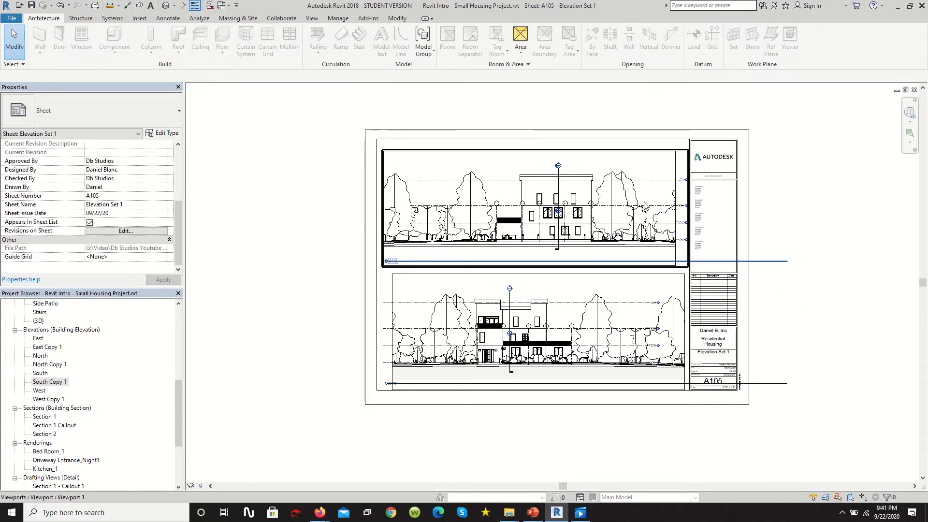
left_click(787, 261)
left_click_drag(498, 265, 458, 263)
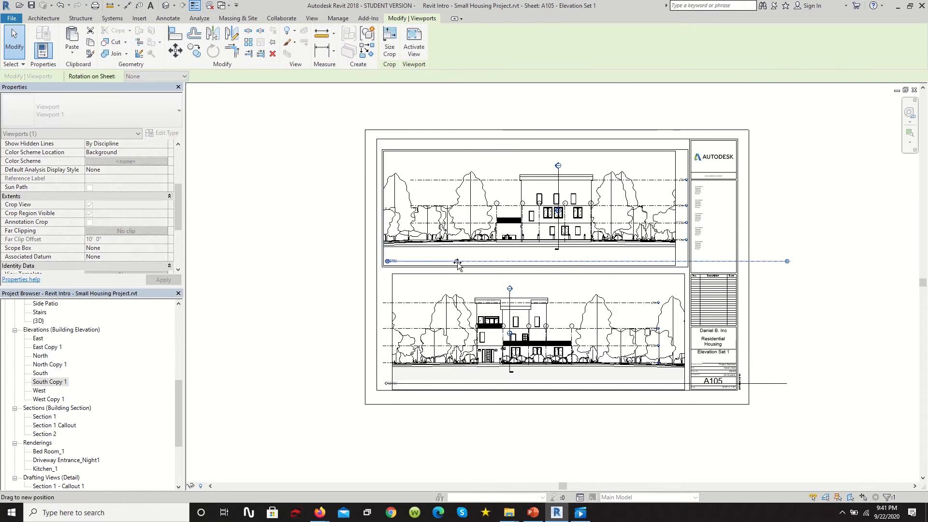
left_click(883, 332)
left_click(614, 319)
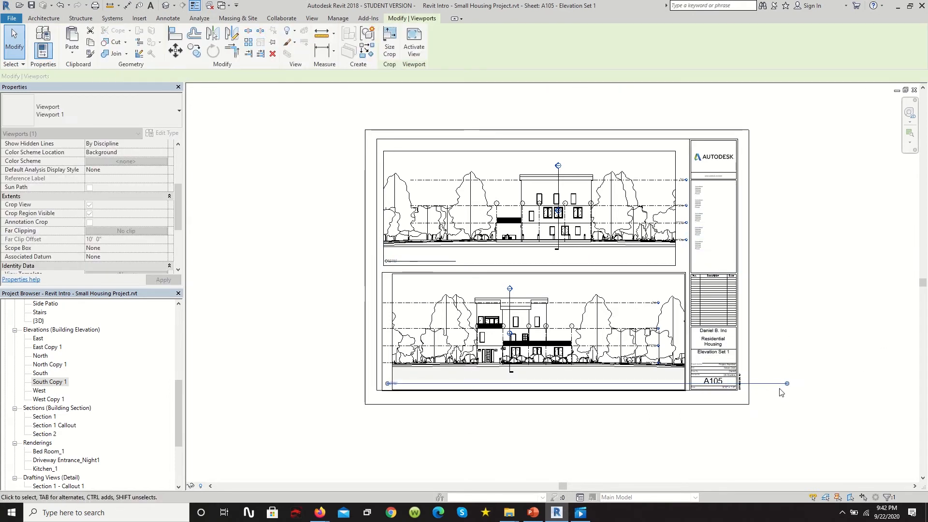
left_click_drag(454, 386, 456, 386)
left_click(487, 439)
scroll(619, 209, "up", 1)
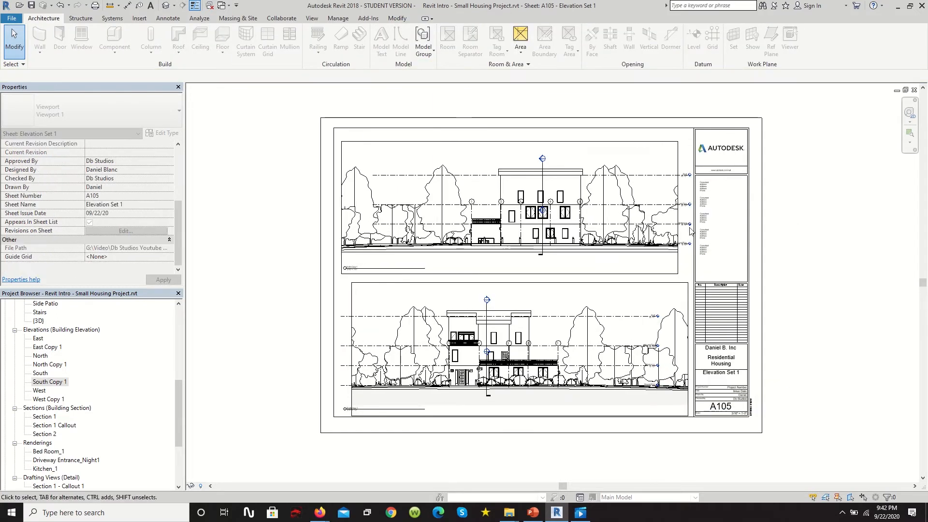
- Turn off Crop Region Visible for both the upper and lower elevation viewports
left_click(620, 208)
scroll(100, 202, "up", 2)
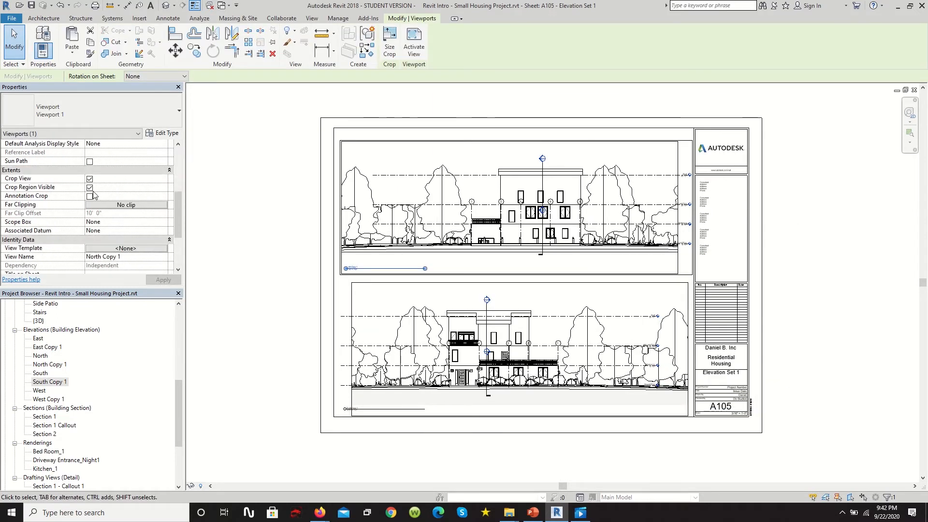
left_click(89, 187)
left_click(396, 338)
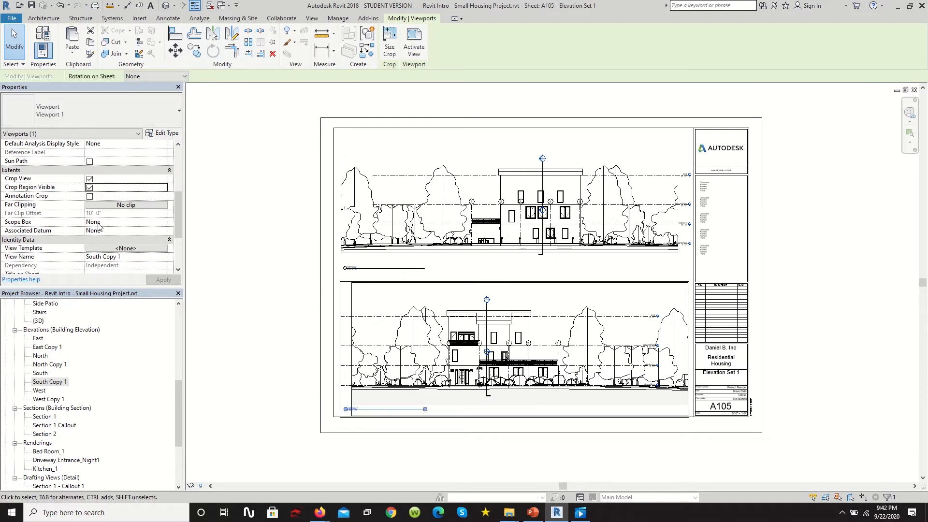
left_click(89, 188)
left_click(851, 203)
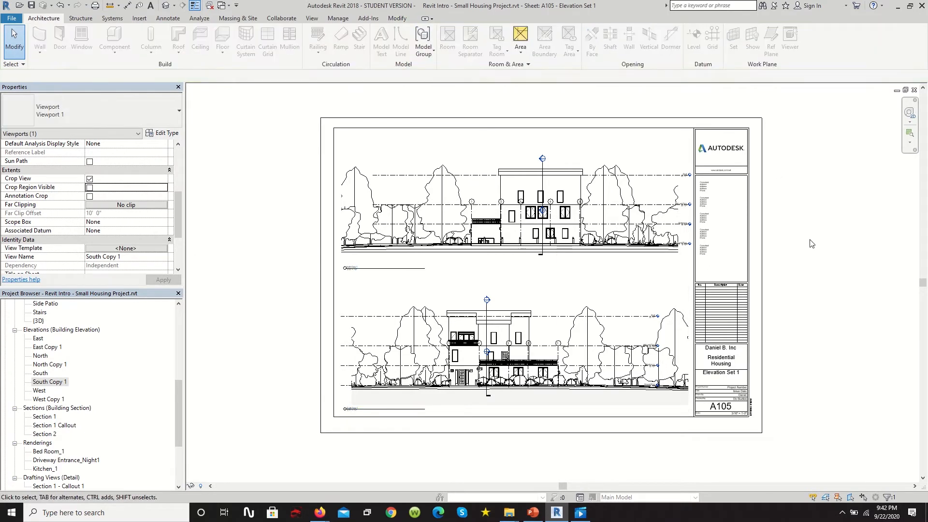
- Examine the elevations on sheet A105 up close, including their linework, grid bubbles and placement within the sheet border
scroll(553, 393, "up", 5)
scroll(528, 329, "down", 5)
left_click(527, 330)
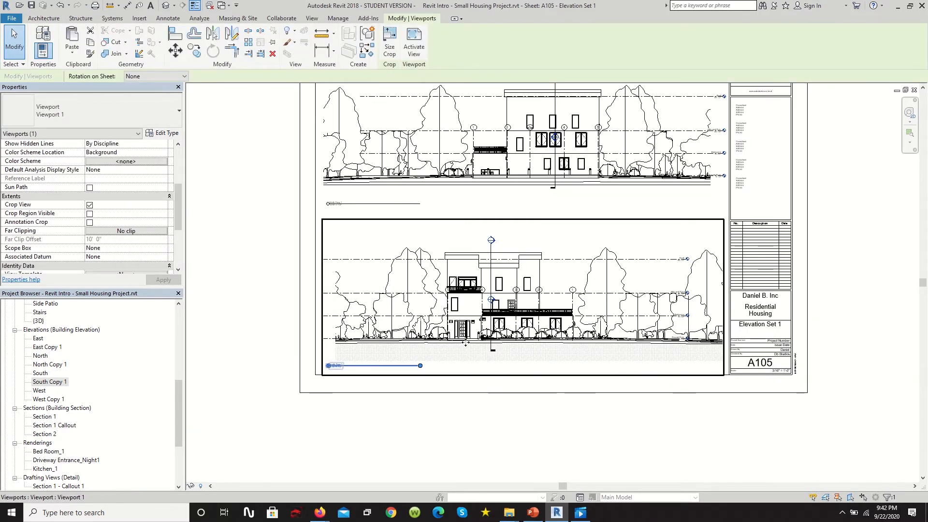
scroll(455, 337, "down", 1)
scroll(534, 119, "up", 3)
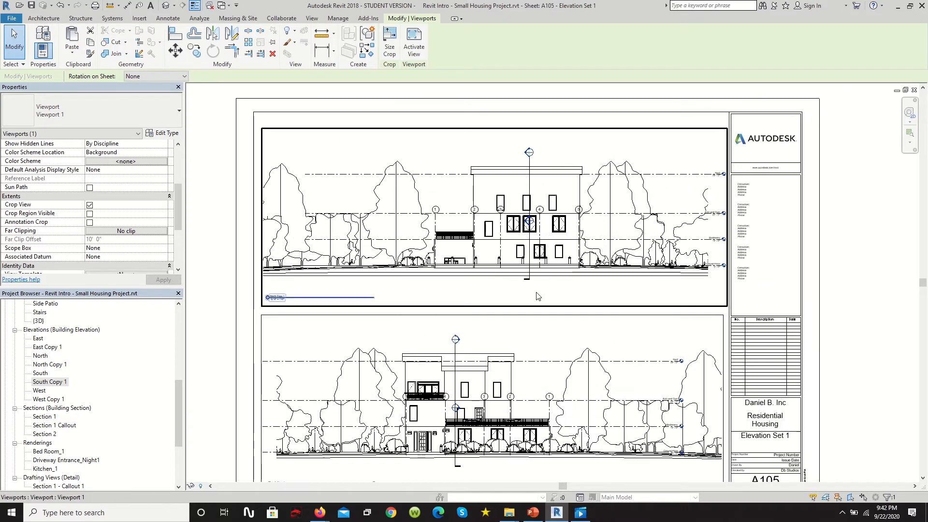
scroll(519, 215, "up", 5)
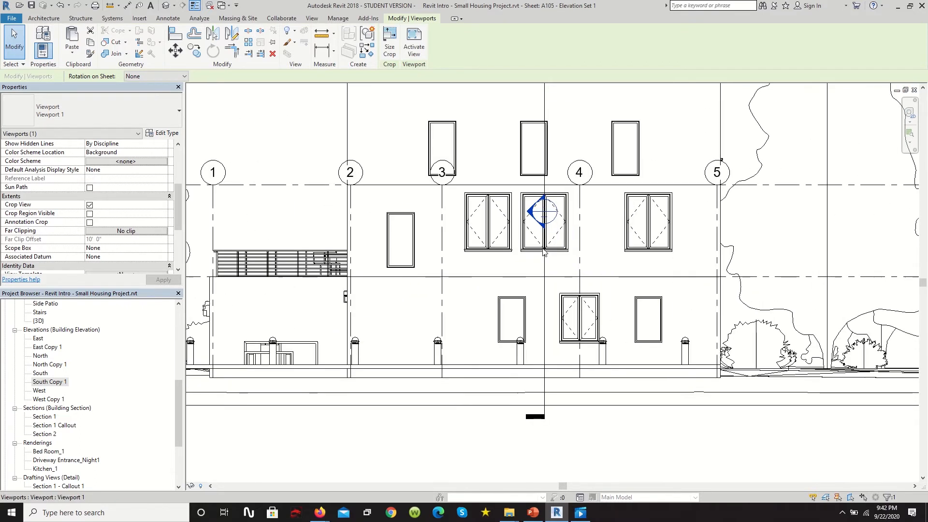
scroll(488, 276, "down", 3)
scroll(488, 275, "down", 3)
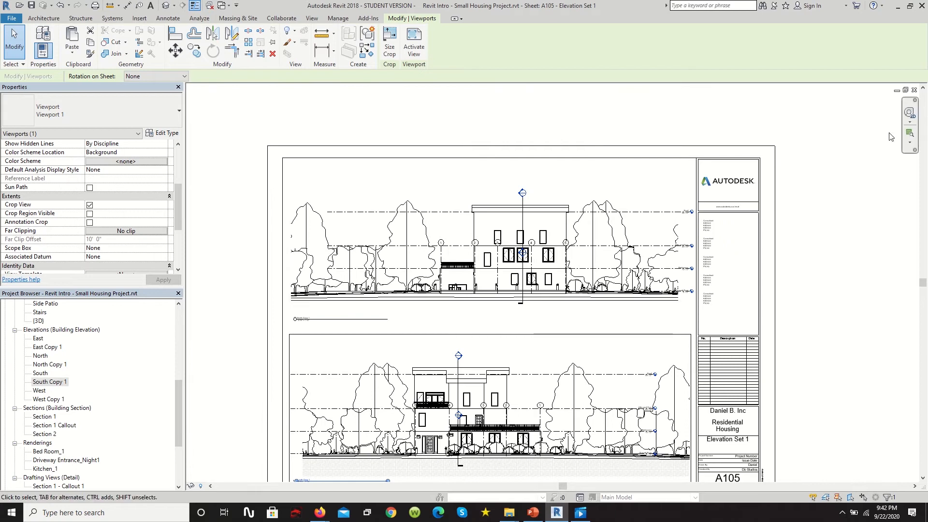
scroll(639, 303, "down", 1)
scroll(639, 303, "up", 1)
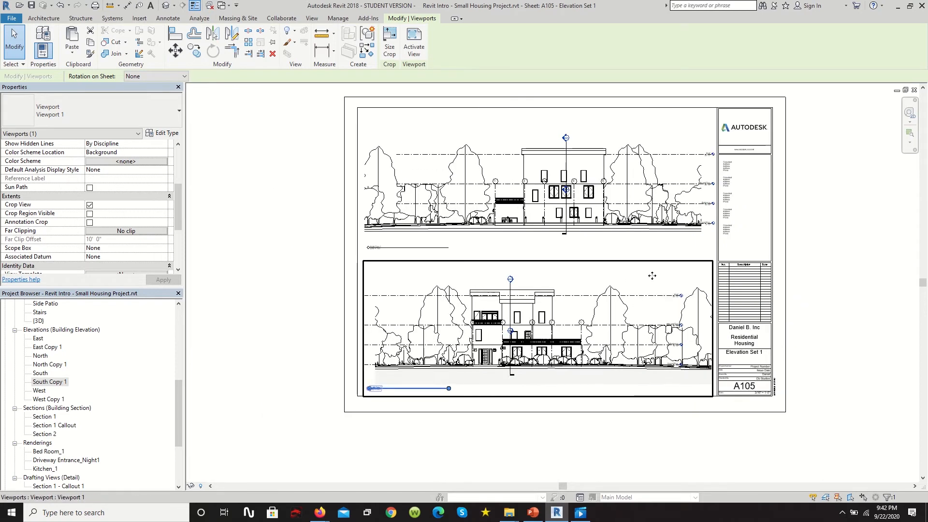
- Set the upper elevation's model display style to Realistic in its Graphic Display Options and inspect the result
left_click(570, 227)
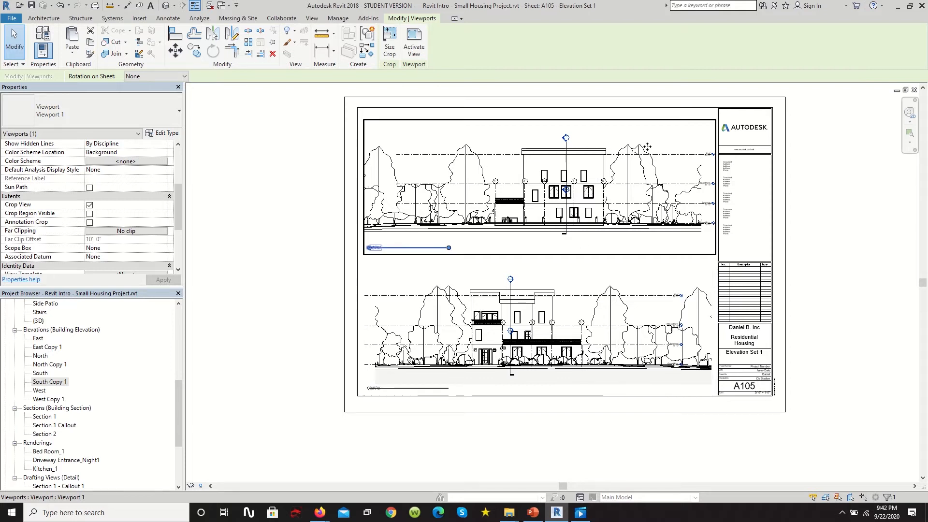
scroll(632, 189, "up", 1)
left_click_drag(181, 196, 182, 157)
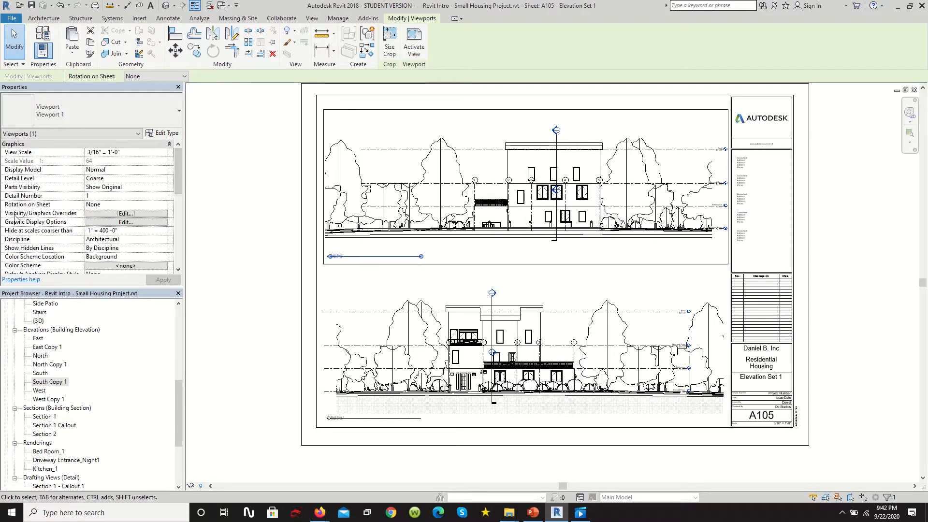
left_click(126, 222)
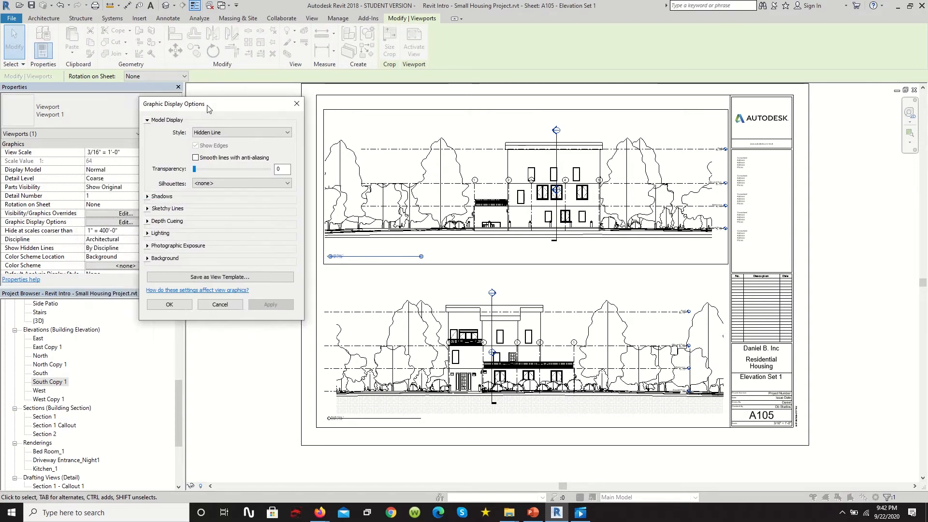
left_click(247, 130)
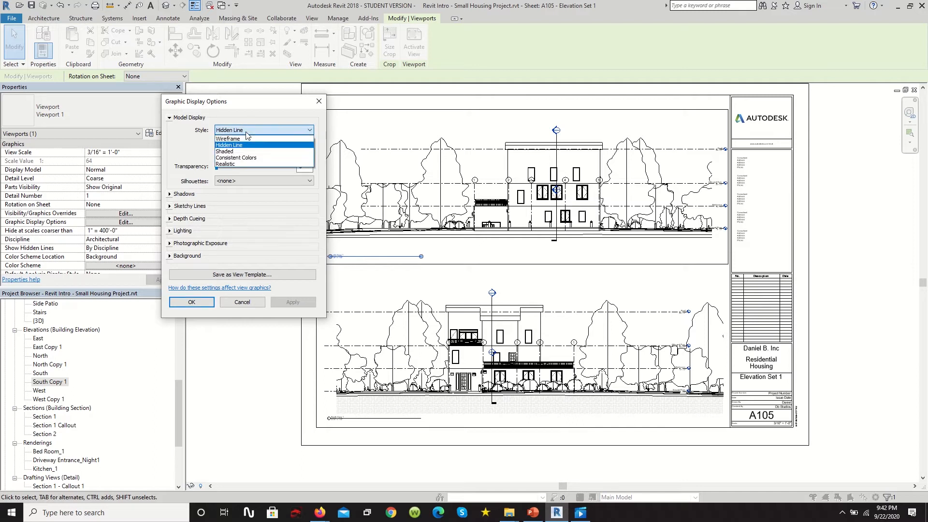
left_click(241, 165)
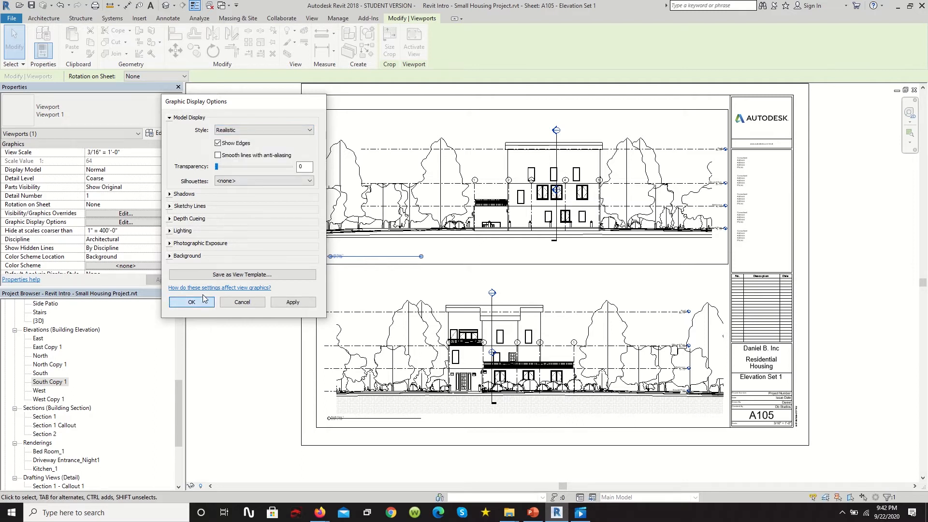
left_click(192, 303)
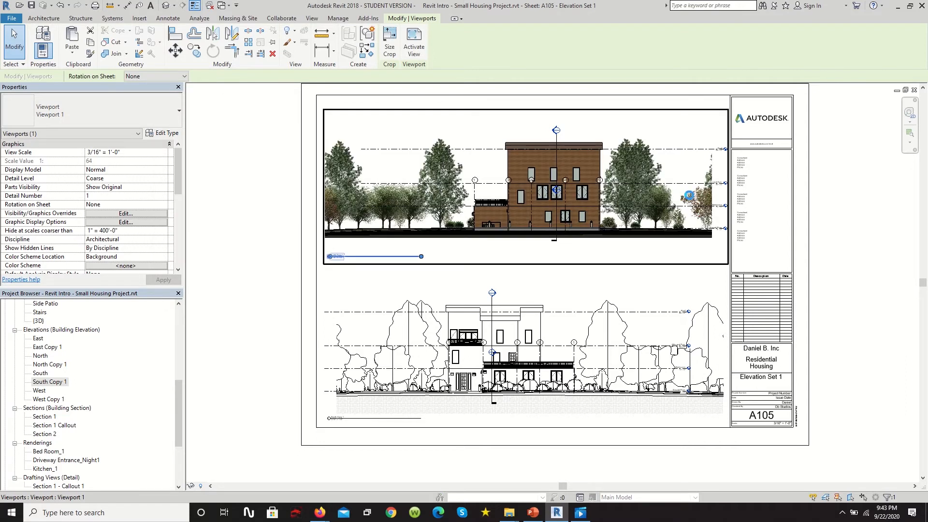
scroll(379, 268, "up", 1)
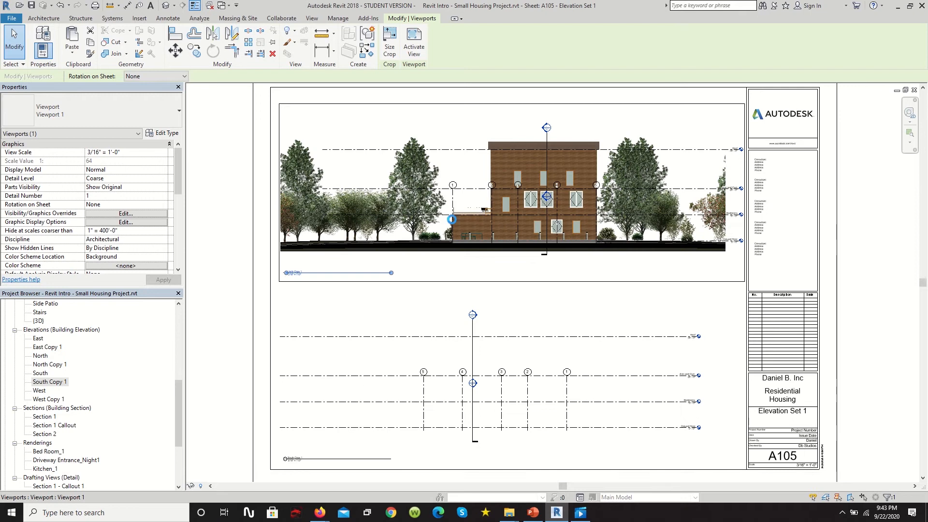
scroll(475, 247, "up", 3)
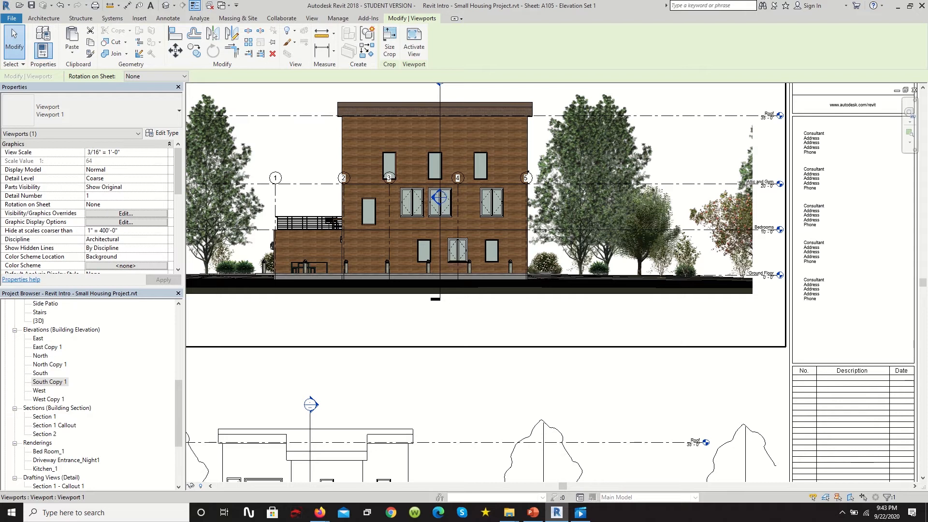
- Set the upper elevation's model display style to Consistent Colors in its Graphic Display Options
right_click(240, 196)
left_click(122, 223)
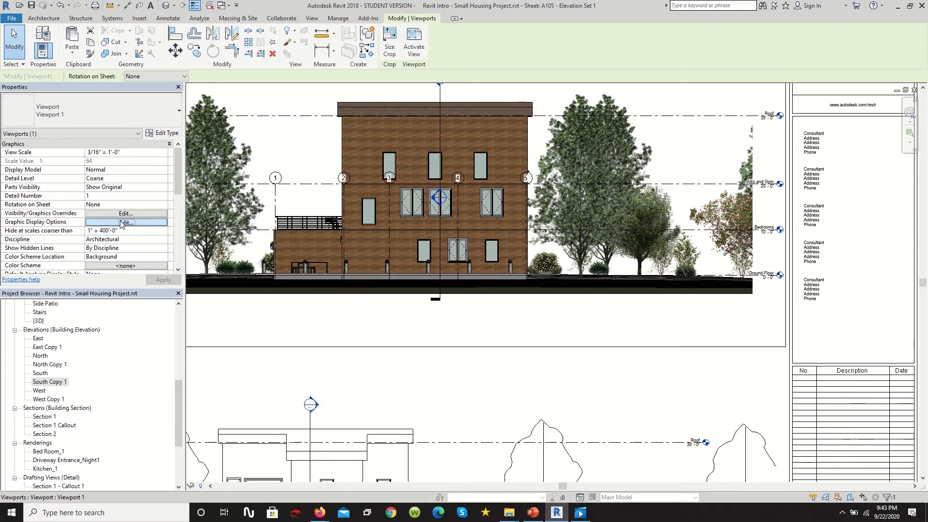
left_click(122, 223)
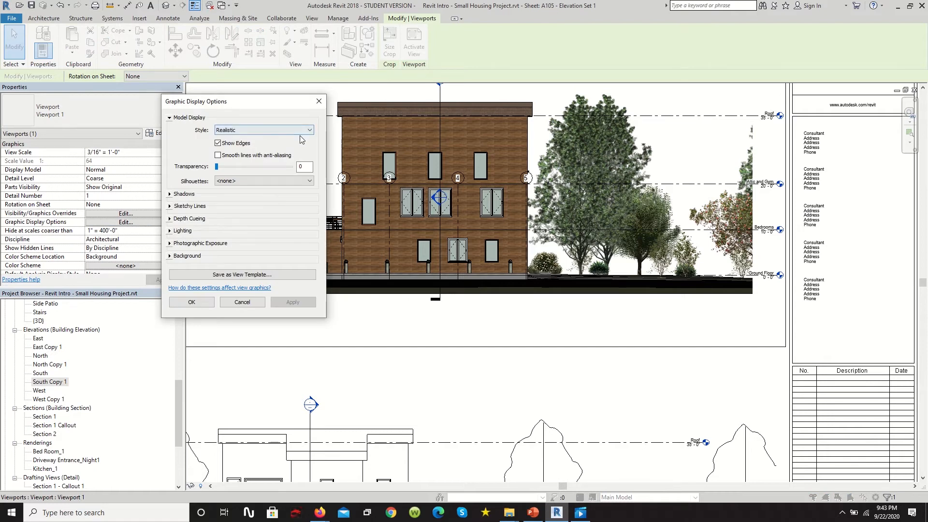
left_click(280, 131)
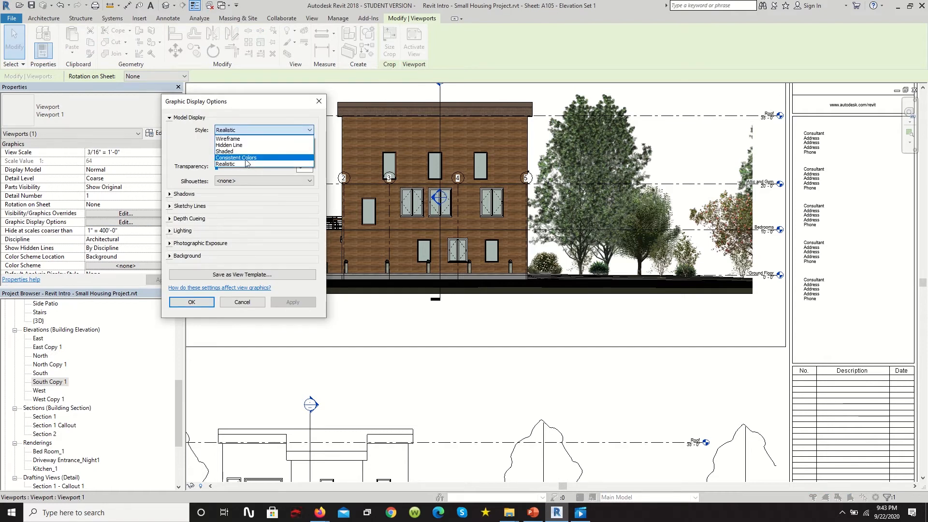
left_click(246, 159)
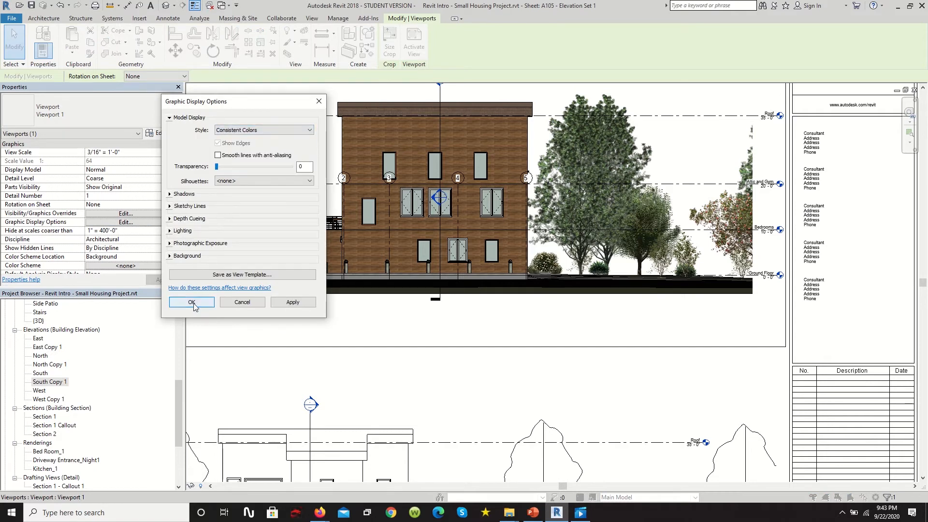
left_click(192, 302)
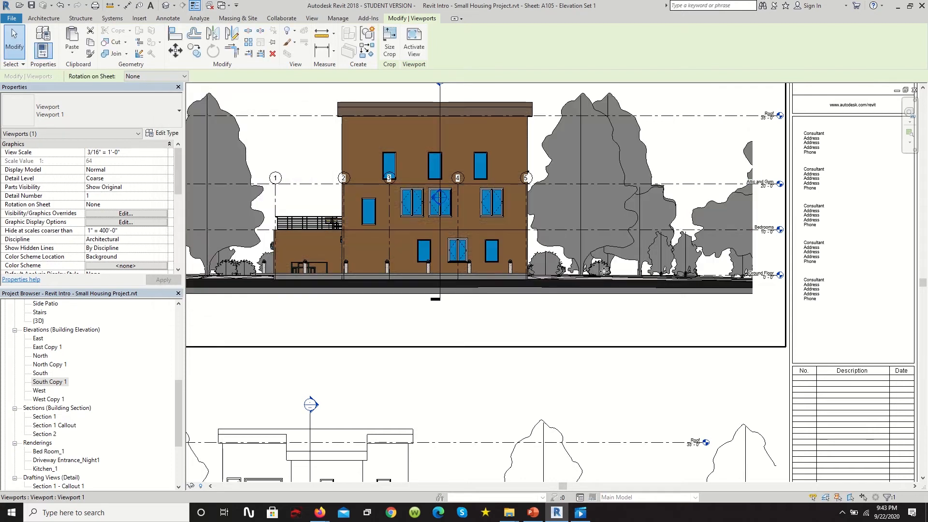
scroll(579, 263, "down", 4)
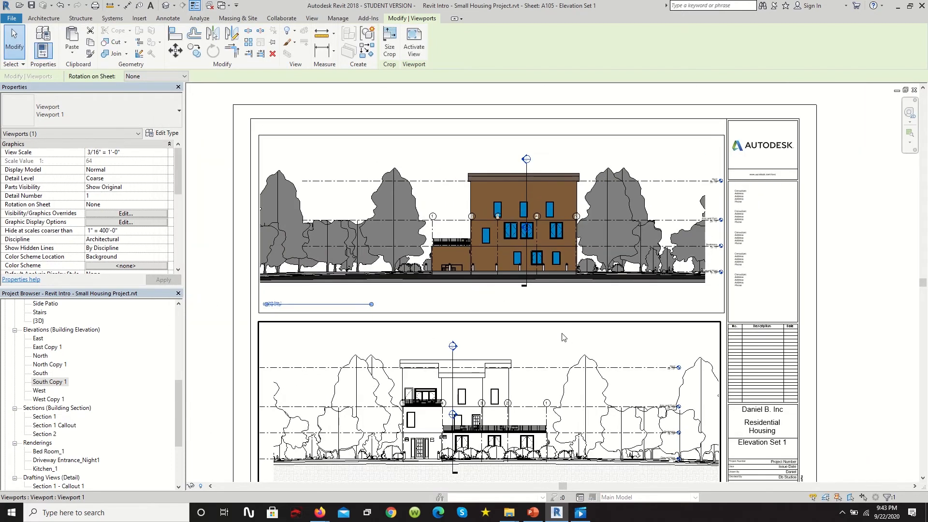
scroll(551, 285, "up", 1)
left_click(404, 142)
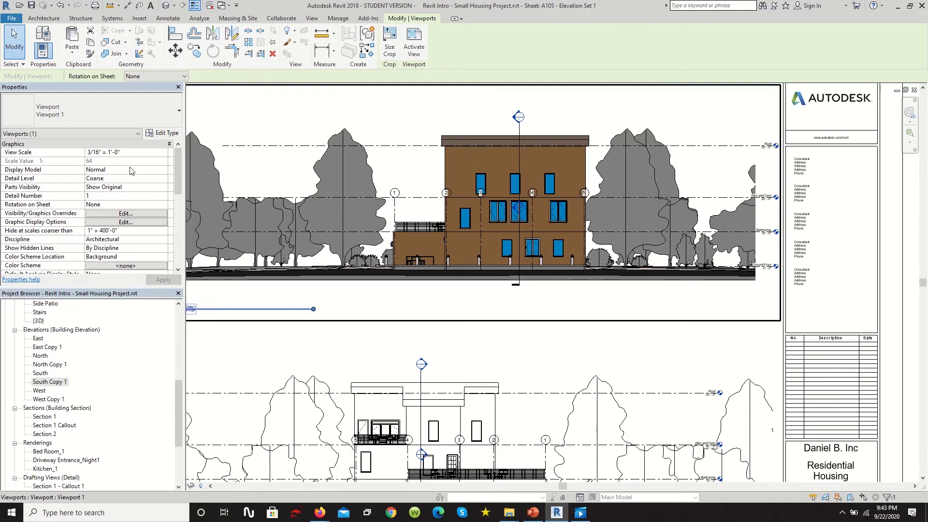
- Set the upper elevation's model display style to Shaded in its Graphic Display Options and inspect the result
left_click(126, 221)
left_click(235, 130)
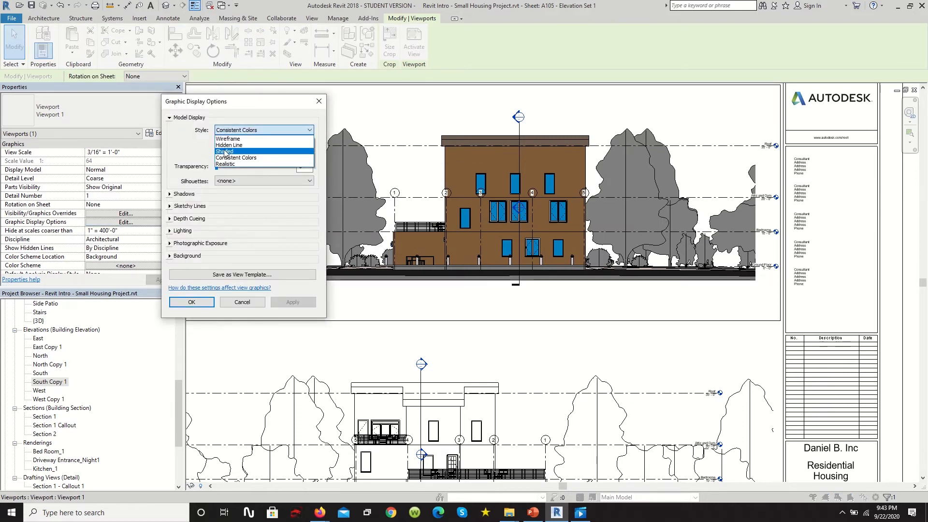
left_click(226, 164)
left_click(178, 302)
scroll(475, 284, "down", 5)
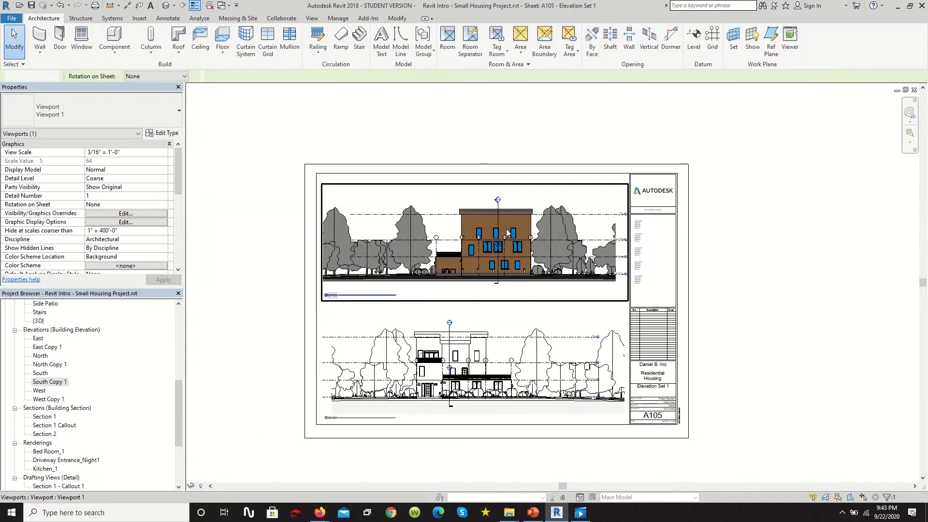
scroll(540, 253, "up", 4)
left_click(709, 293)
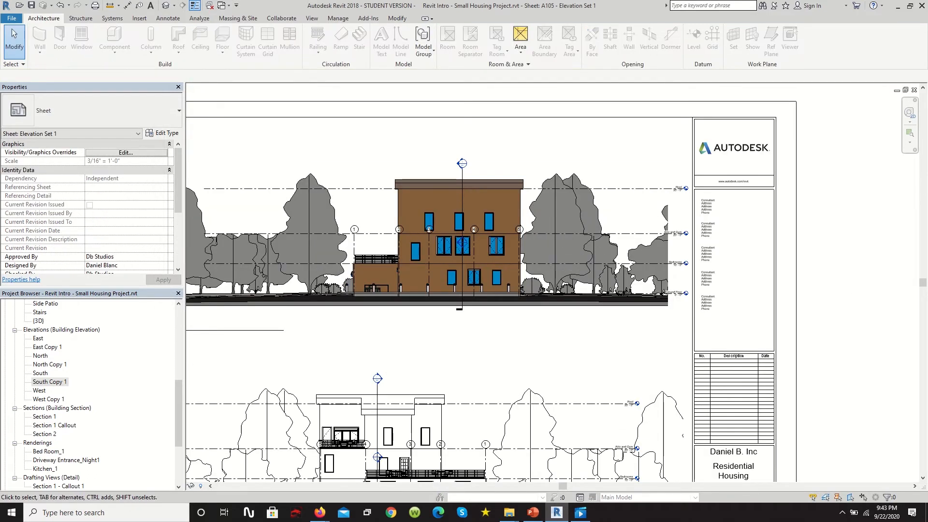
- Set the upper elevation's model display style to Hidden Line in its Graphic Display Options
left_click(399, 190)
left_click(121, 222)
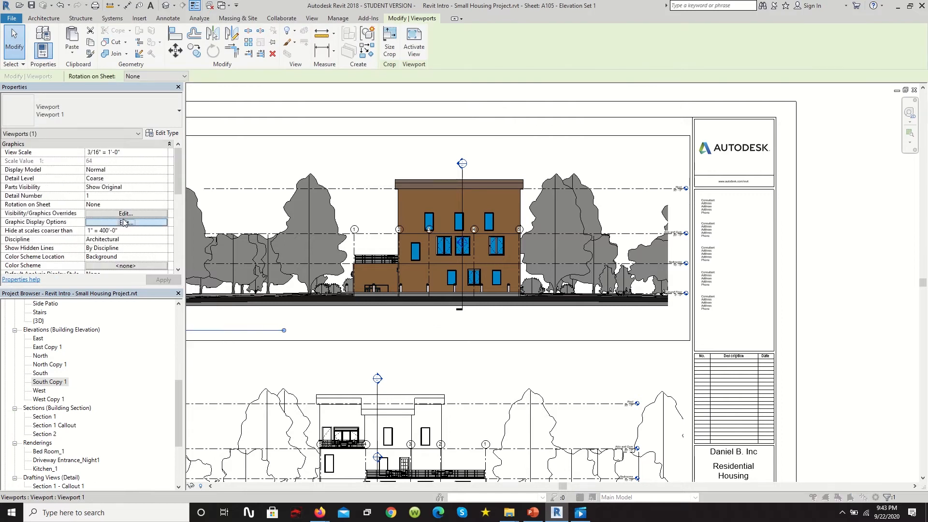
left_click(270, 132)
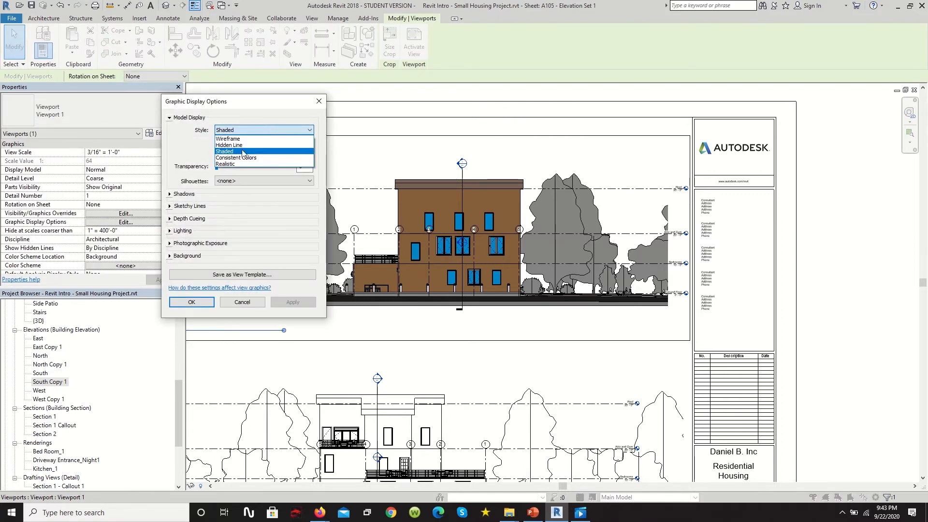
left_click(229, 145)
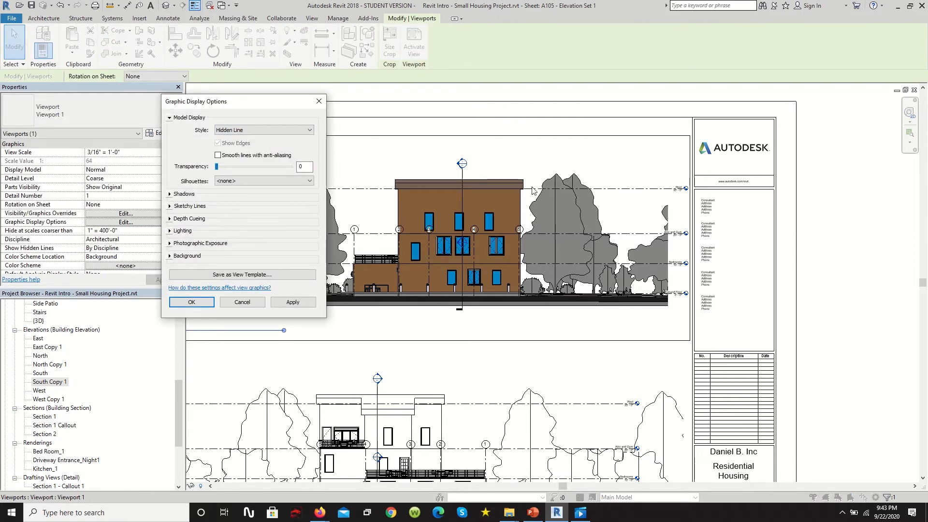
left_click(188, 306)
scroll(548, 245, "down", 2)
left_click(858, 253)
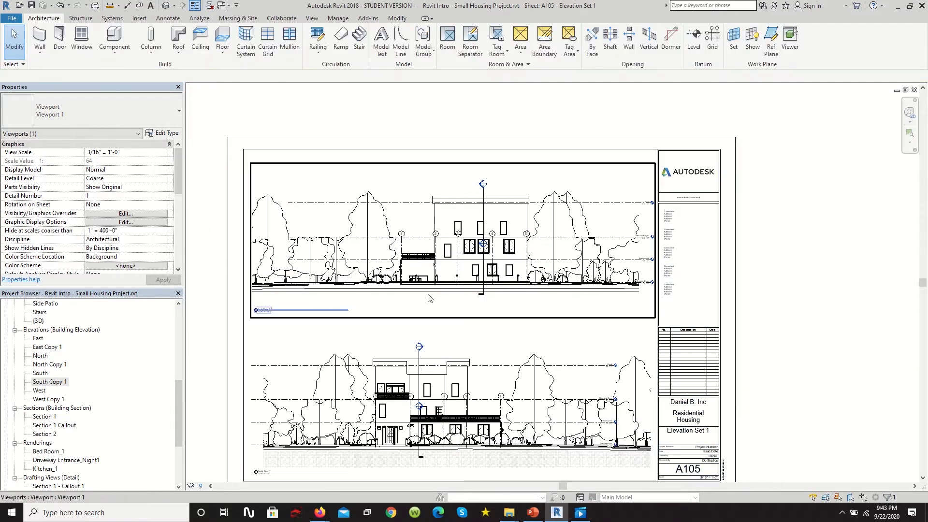
- Override the Grids annotation category to Halftone in the upper elevation's Visibility/Graphic Overrides and inspect the grid bubbles on the sheet
scroll(418, 300, "up", 2)
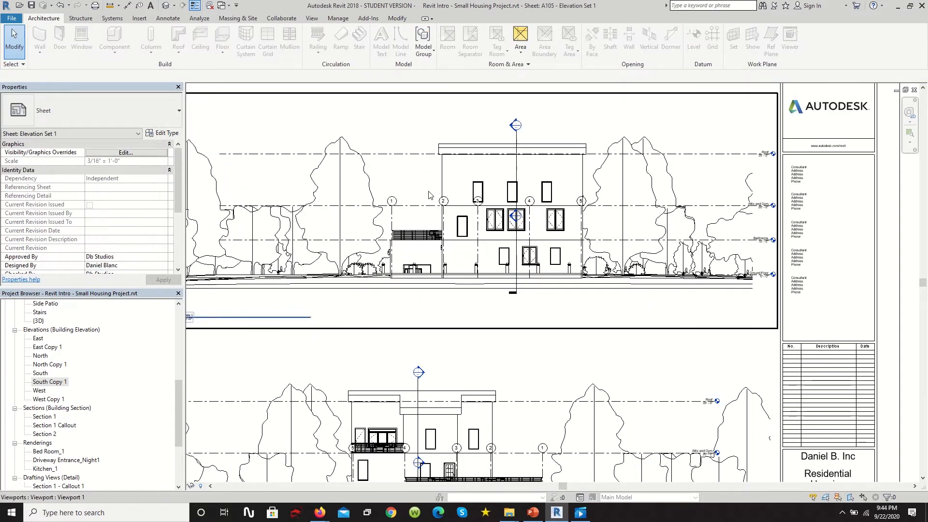
left_click(369, 115)
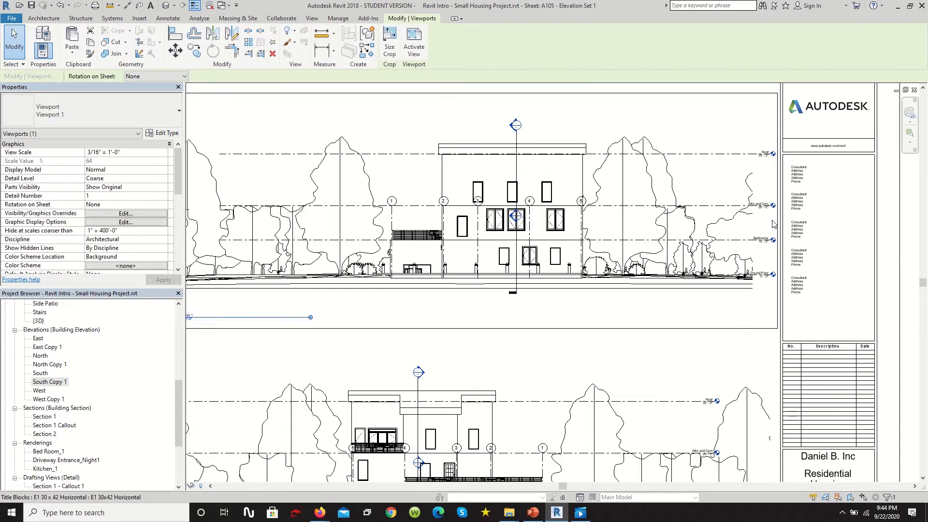
left_click(126, 214)
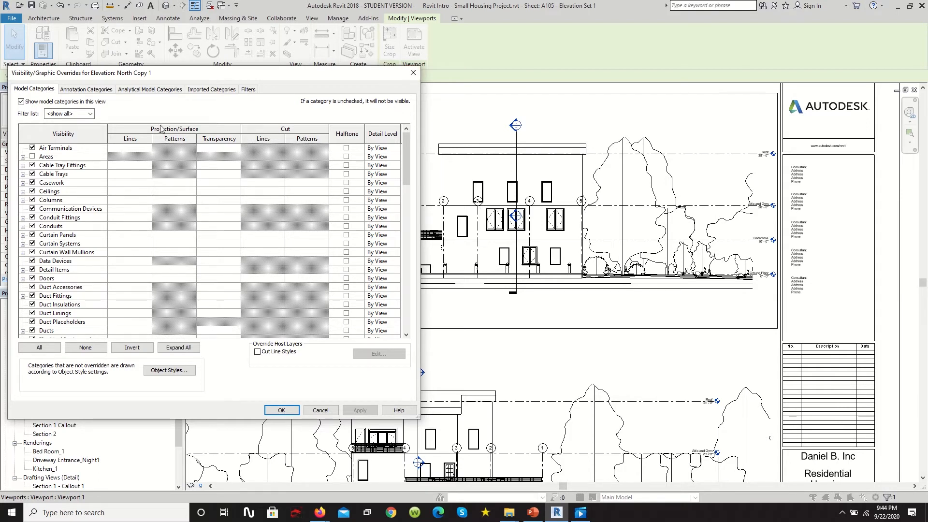
left_click(81, 89)
scroll(55, 296, "down", 10)
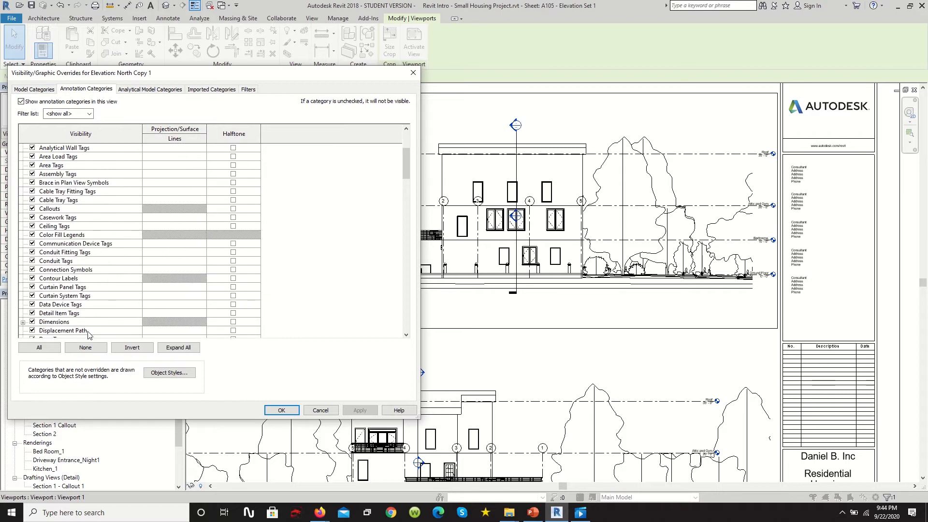
scroll(55, 297, "down", 6)
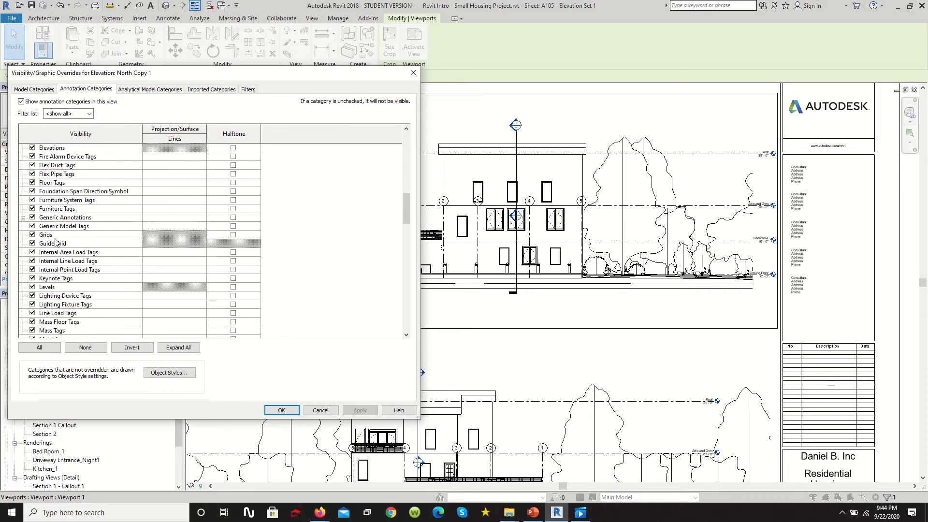
left_click(233, 236)
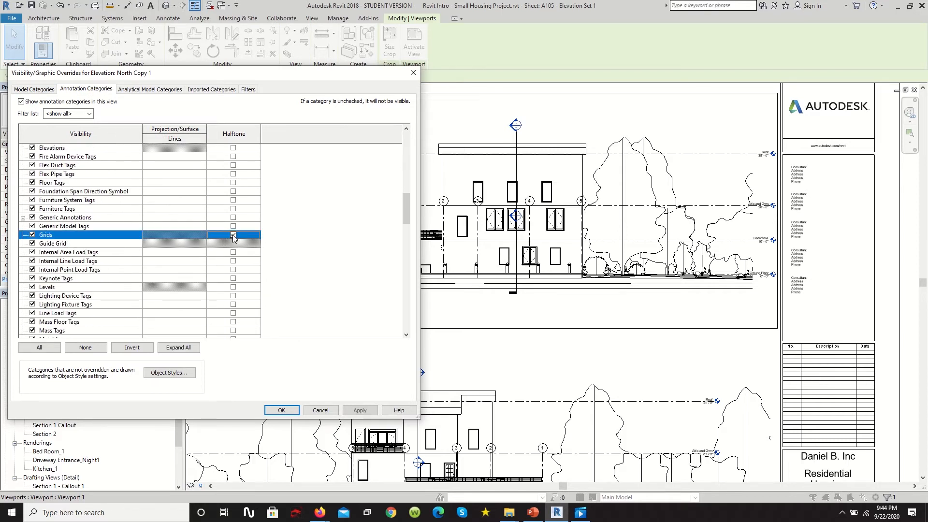
left_click(281, 410)
scroll(349, 211, "up", 3)
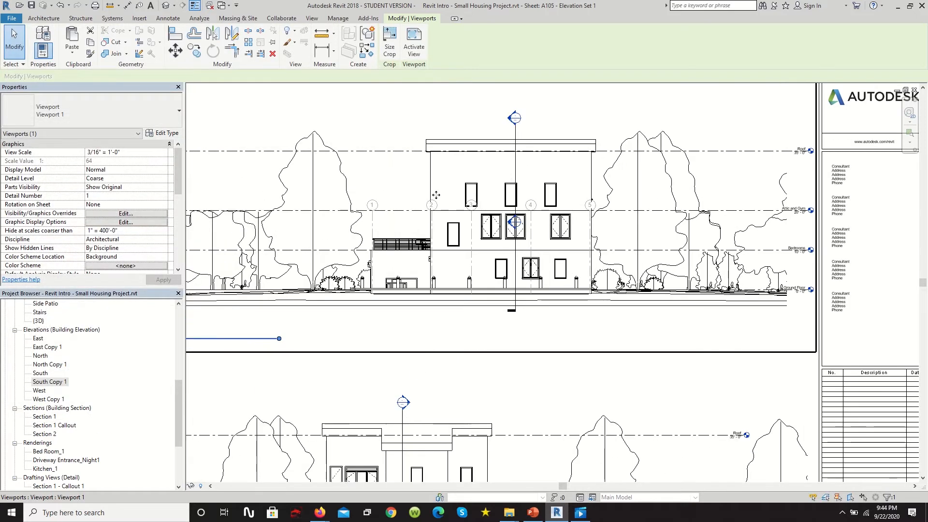
scroll(349, 211, "down", 5)
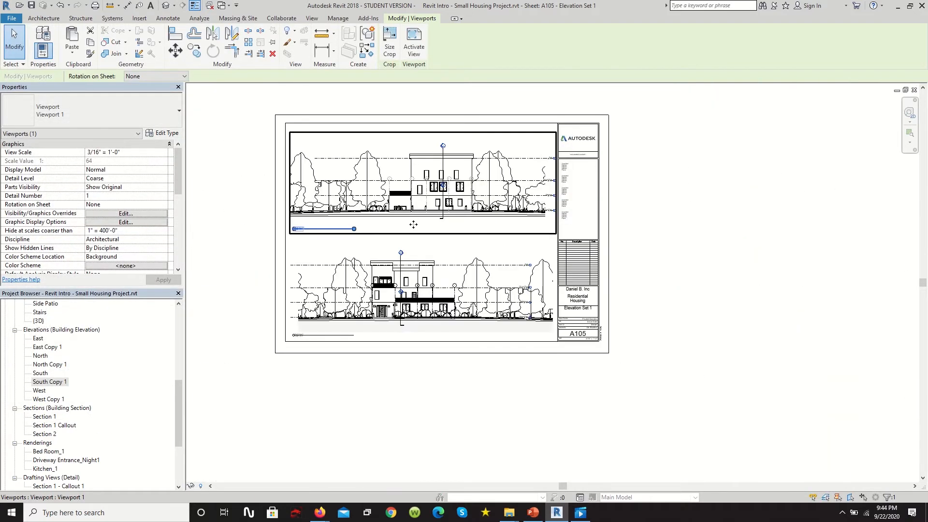
scroll(444, 240, "up", 4)
scroll(444, 240, "down", 4)
- Activate the upper elevation's view on the sheet for editing its grids
scroll(364, 274, "up", 5)
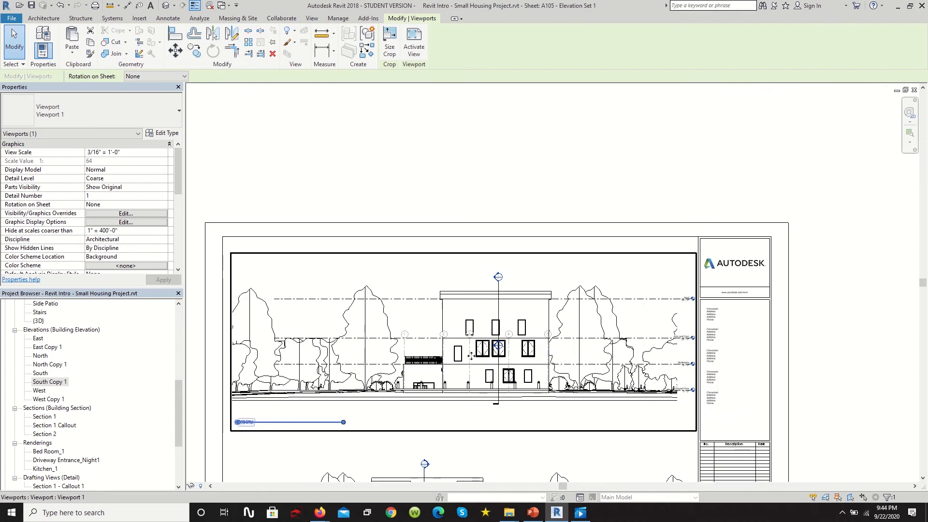
double_click(344, 293)
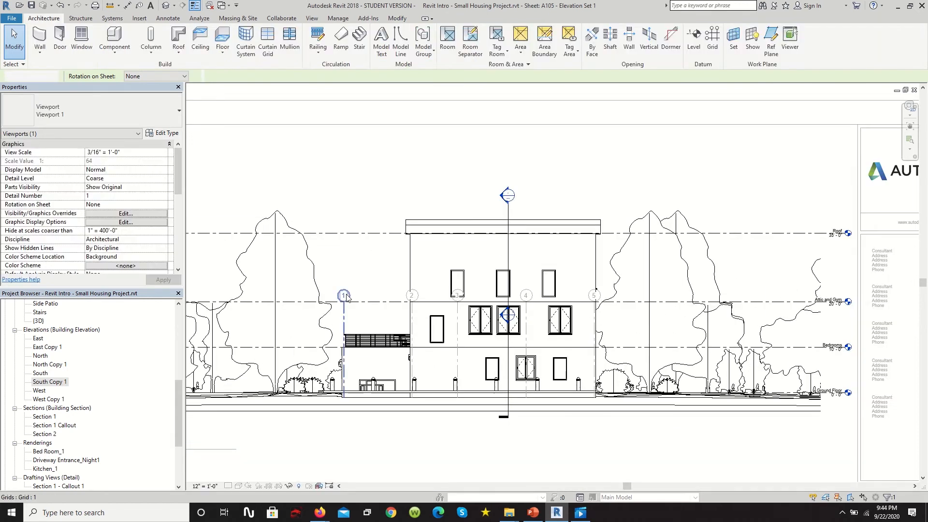
- Raise the grid bubbles in the North Copy 1 elevation above the building's roof
left_click(344, 292)
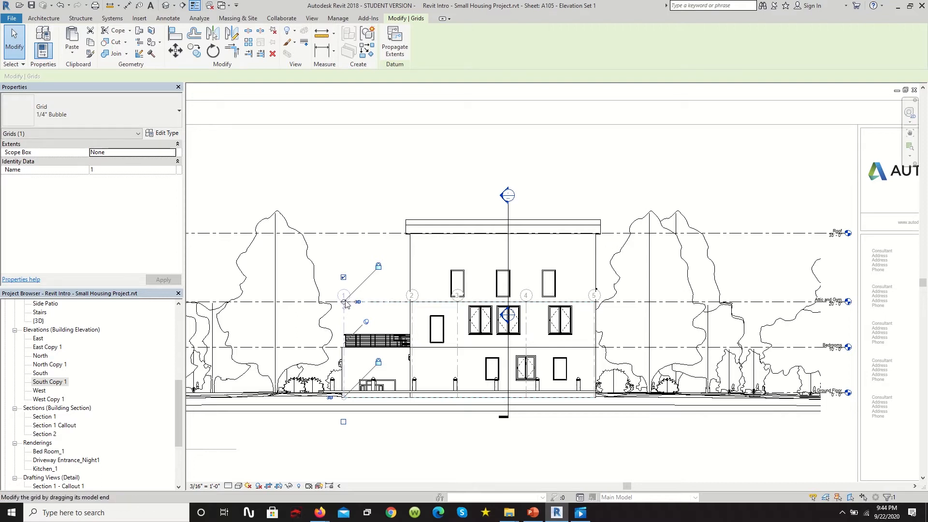
left_click(367, 322)
left_click_drag(346, 308, 348, 169)
scroll(413, 244, "up", 1)
scroll(501, 169, "down", 1)
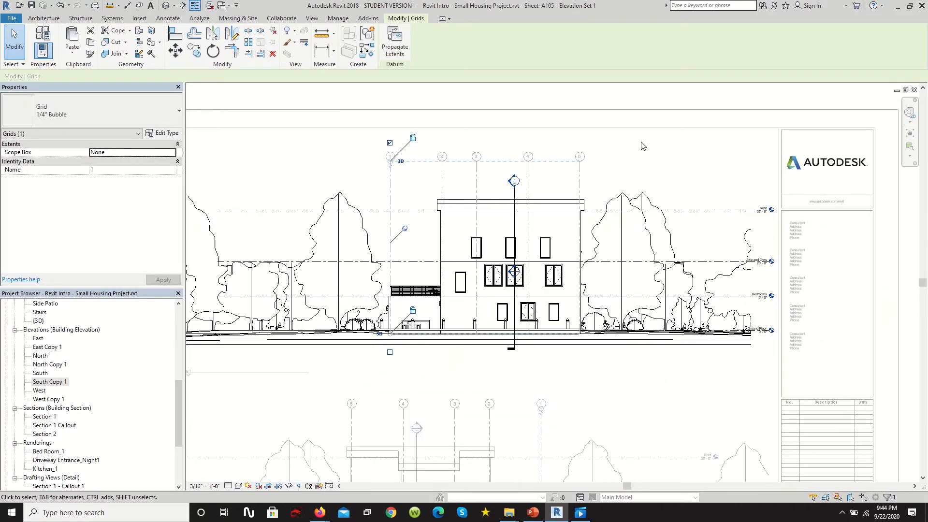
left_click(642, 145)
scroll(578, 179, "down", 2)
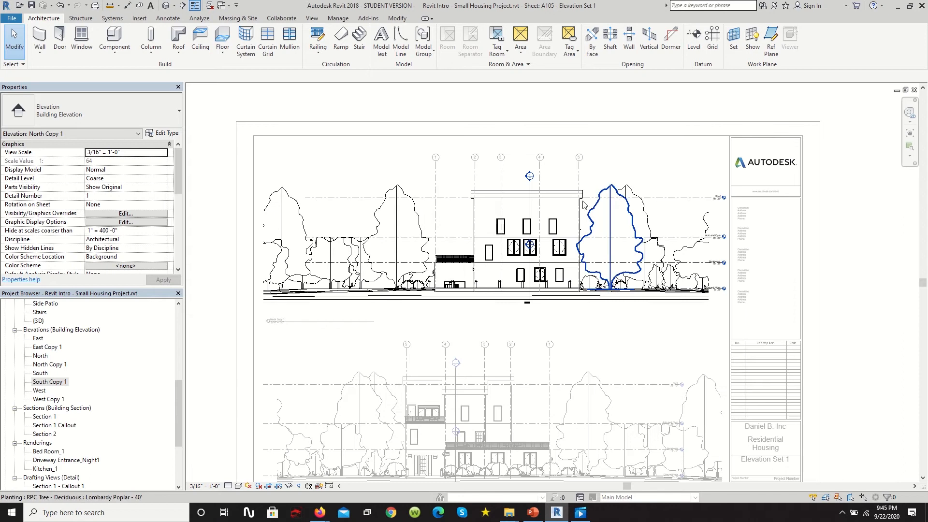
scroll(521, 374, "up", 2)
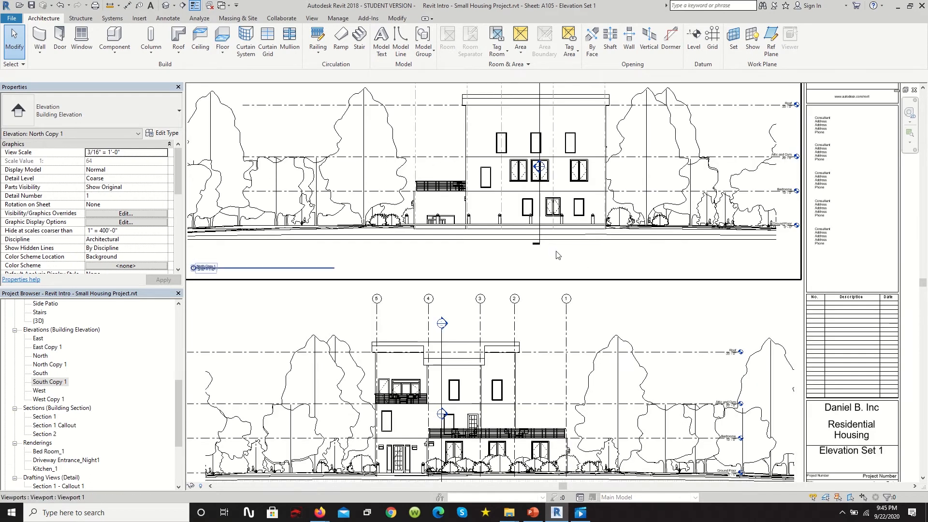
- Set the Grids annotation category to halftone in the South Copy 1 elevation's visibility overrides
scroll(582, 263, "down", 1)
scroll(402, 311, "up", 1)
scroll(402, 310, "up", 1)
left_click(415, 291)
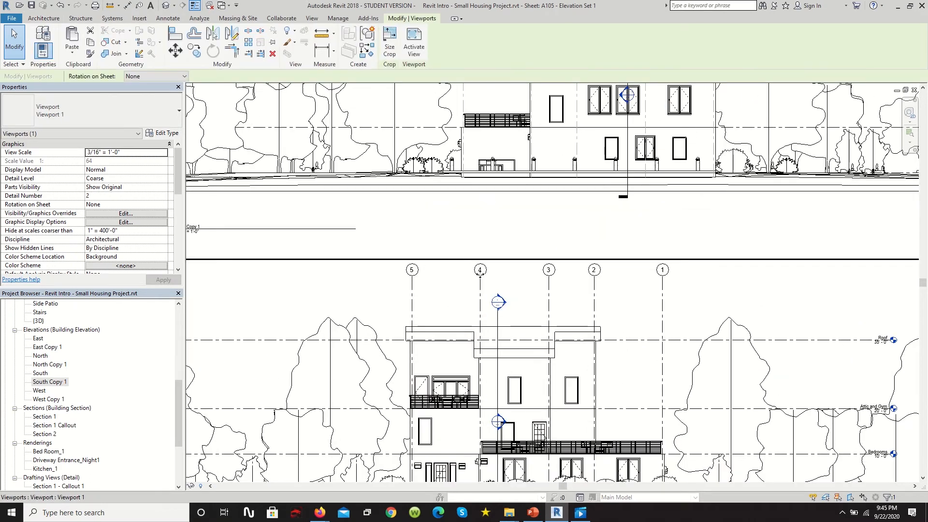
left_click(125, 214)
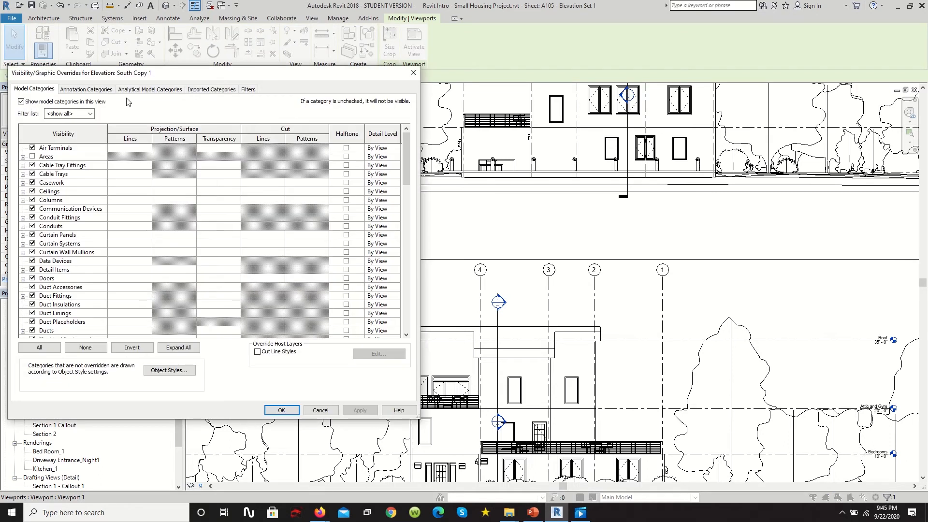
left_click(86, 89)
scroll(34, 317, "down", 9)
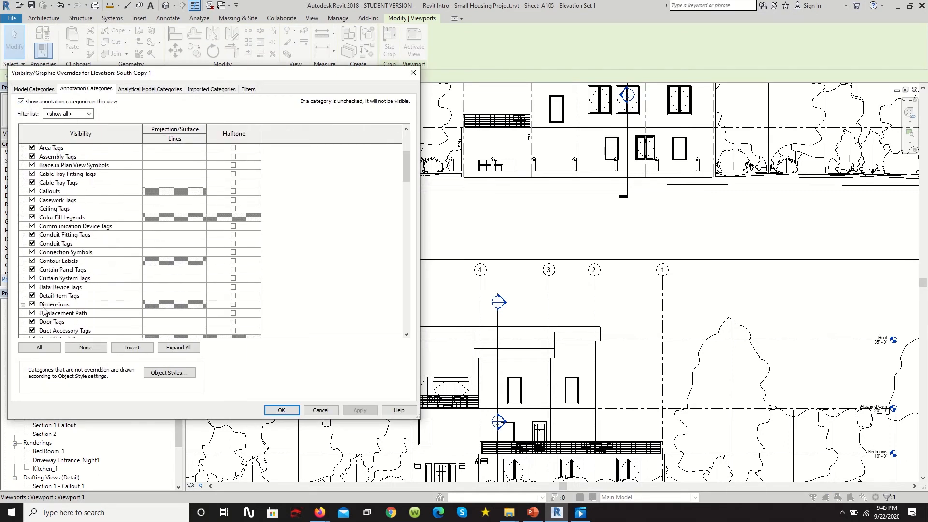
scroll(34, 317, "down", 6)
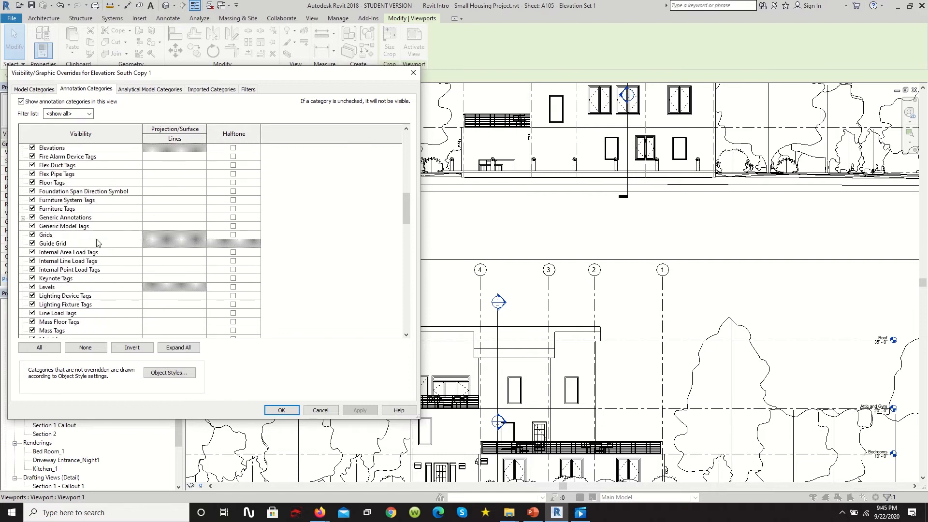
left_click(233, 235)
left_click(289, 412)
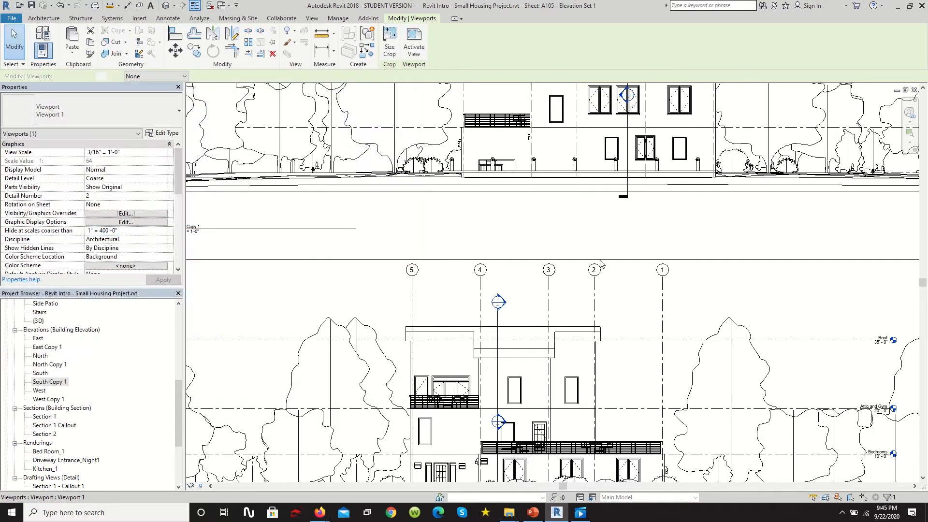
scroll(448, 342, "down", 4)
scroll(503, 145, "up", 4)
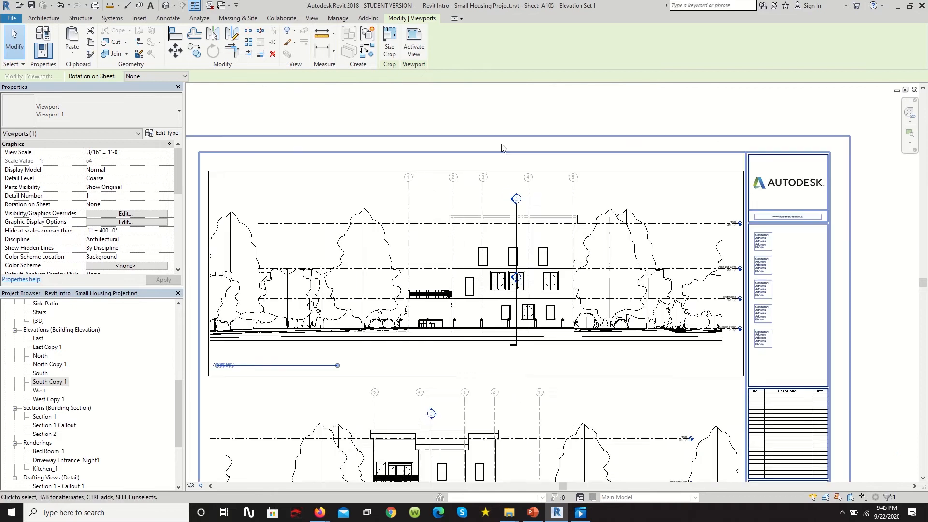
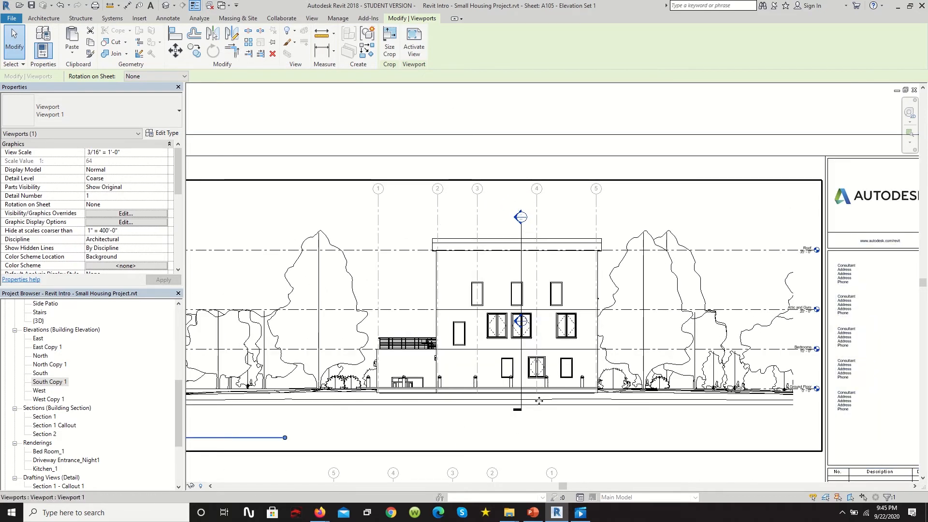
- Set the Sections annotation category to halftone in the North Copy 1 elevation's visibility overrides
scroll(539, 400, "down", 2)
scroll(544, 403, "up", 3)
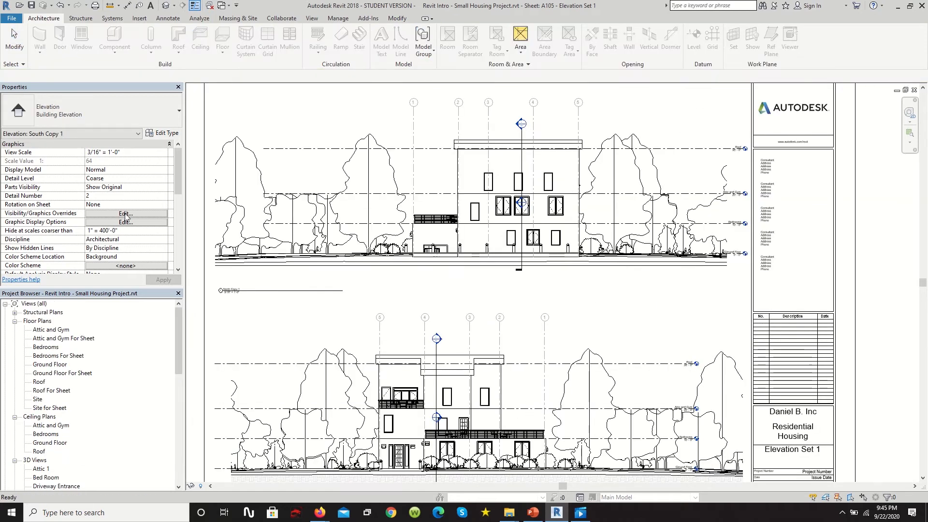
left_click(126, 213)
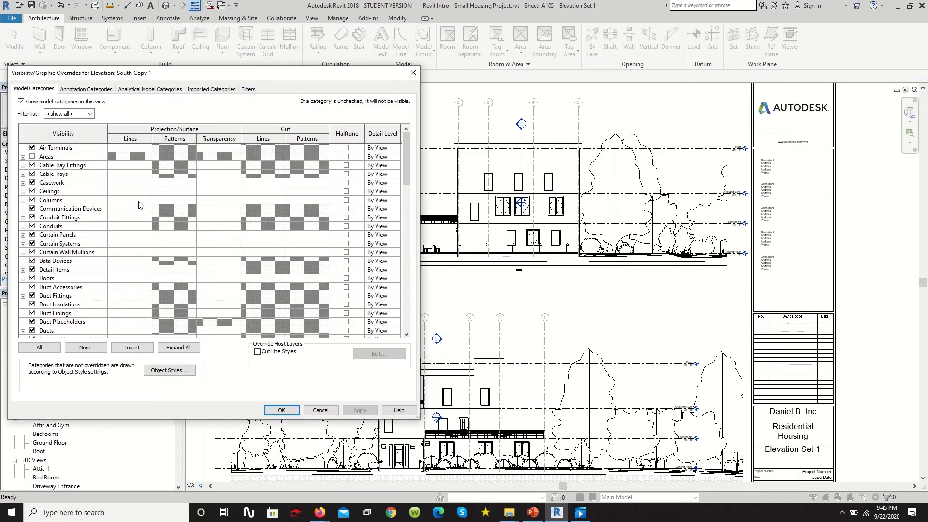
left_click(87, 89)
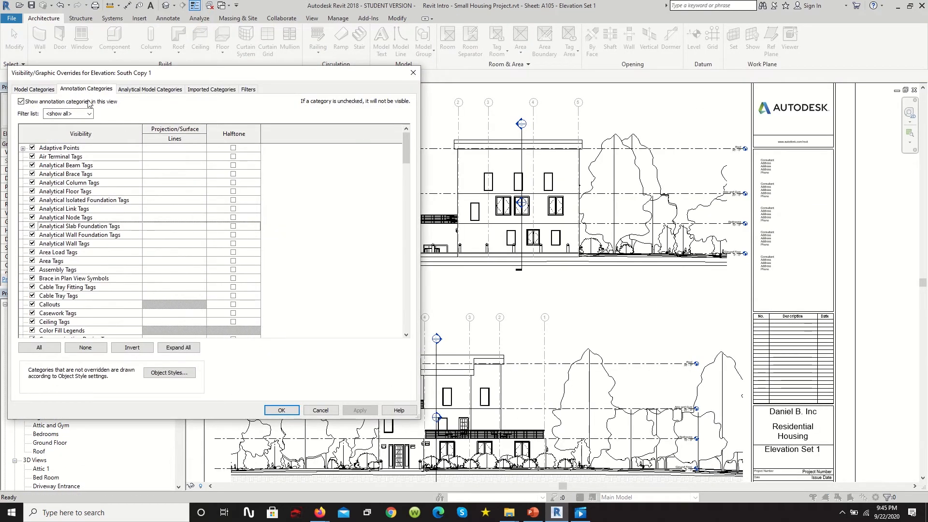
scroll(97, 270, "down", 8)
scroll(99, 275, "down", 3)
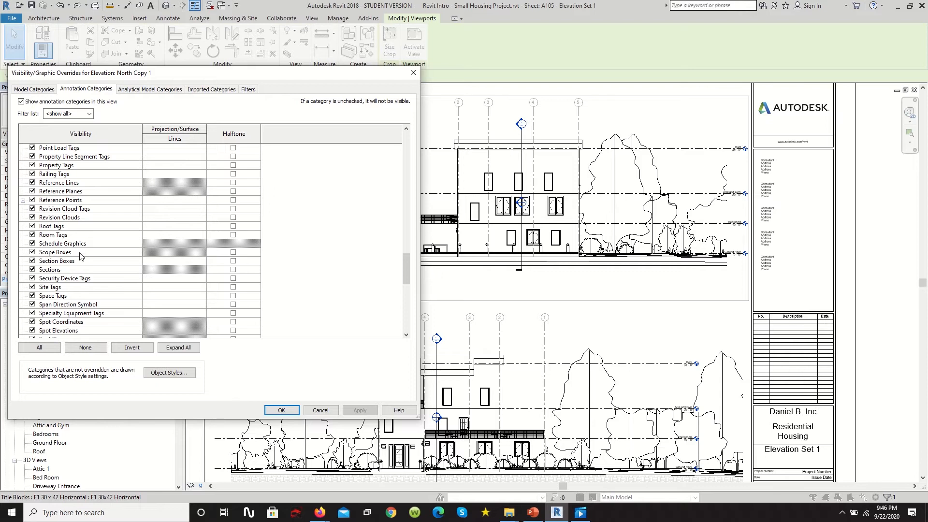
left_click(233, 269)
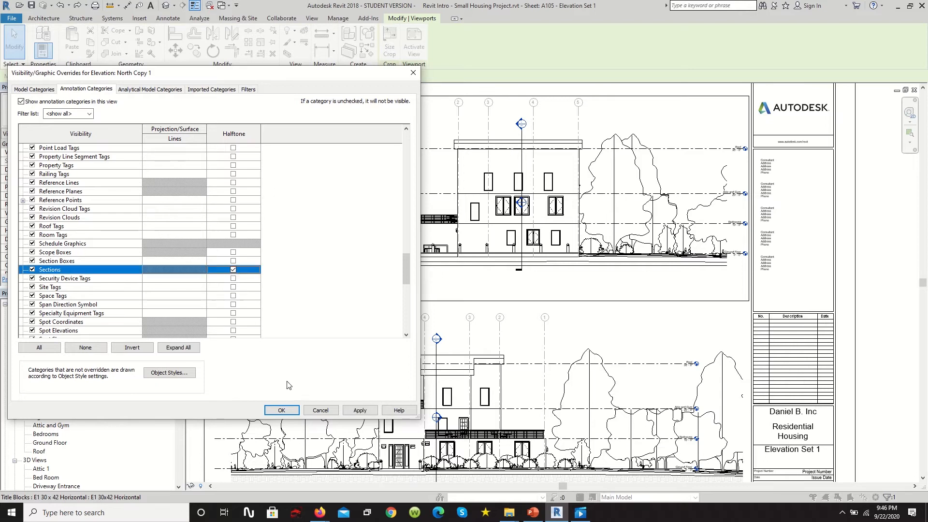
left_click(280, 409)
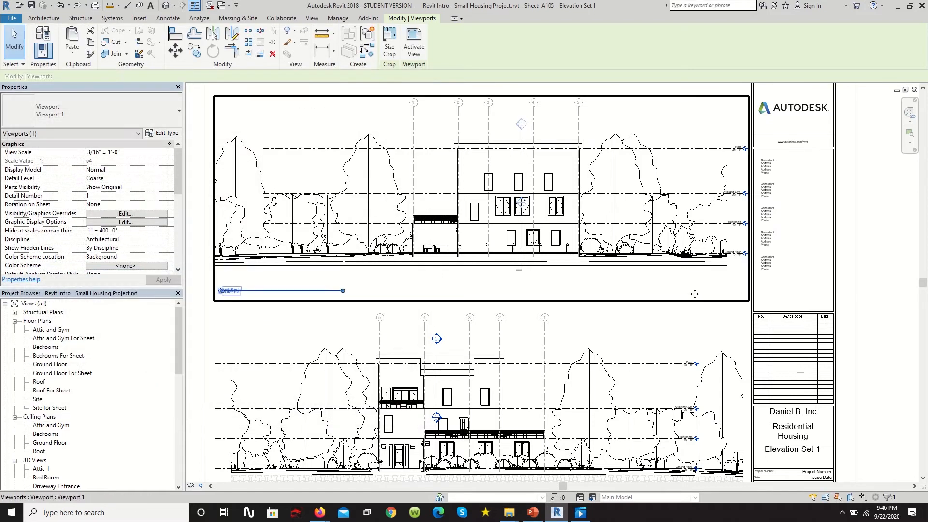
- Compare how the section markers display in the two elevations on the sheet
scroll(483, 125, "up", 4)
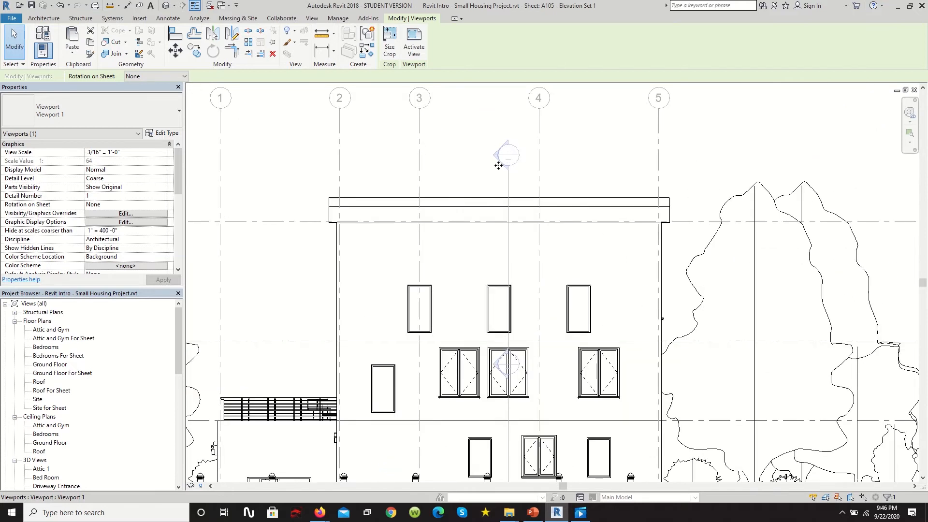
scroll(507, 115, "down", 5)
scroll(427, 196, "up", 5)
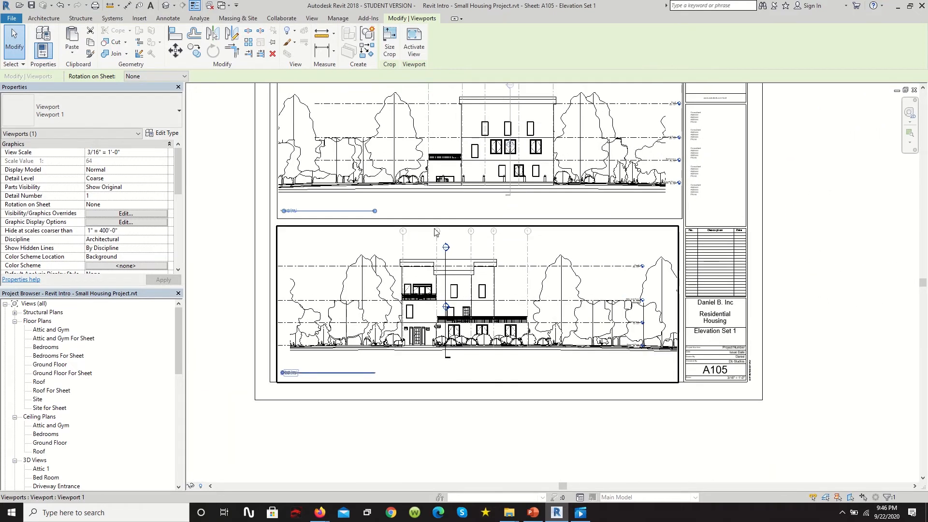
scroll(442, 188, "down", 4)
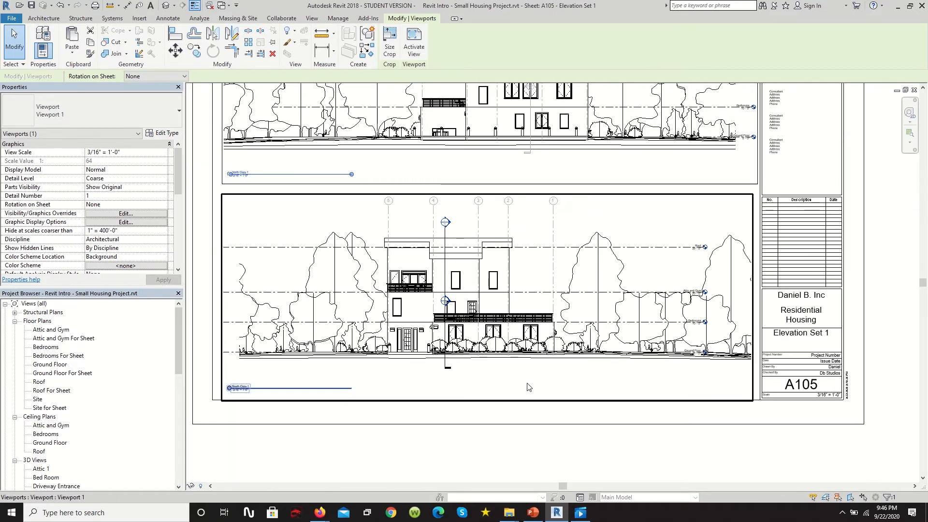
key("Escape")
scroll(461, 267, "up", 4)
scroll(462, 268, "down", 4)
scroll(468, 298, "up", 3)
- In the South Copy 1 elevation's visibility overrides, set Sections to halftone and turn off halftone for Section Boxes
left_click(461, 293)
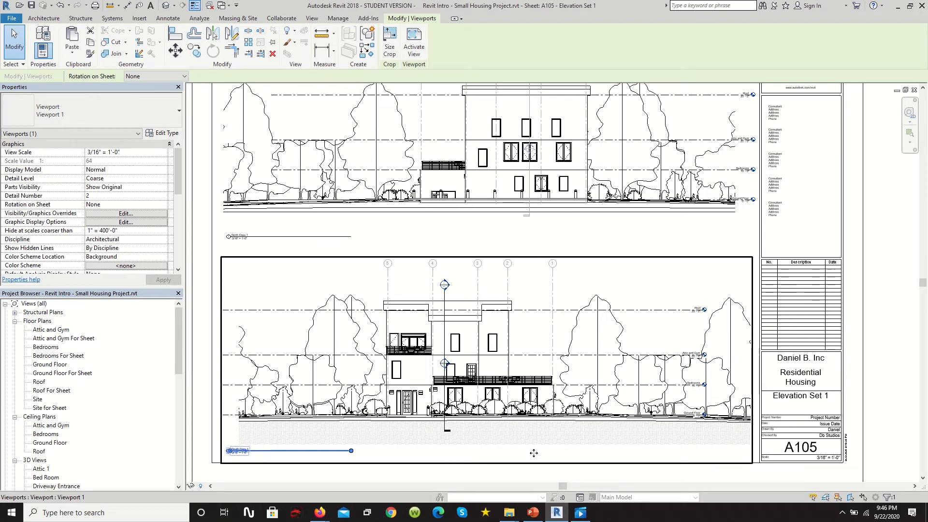
scroll(445, 289, "up", 1)
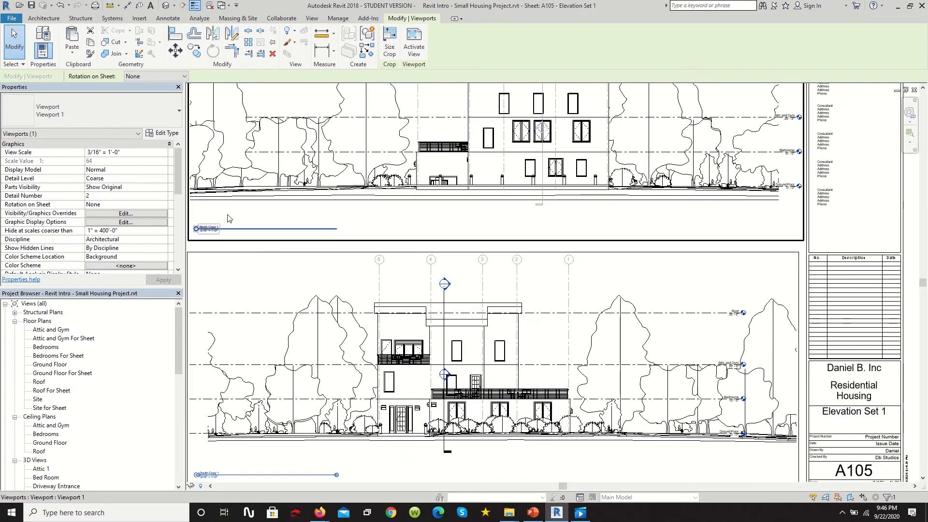
left_click(216, 246)
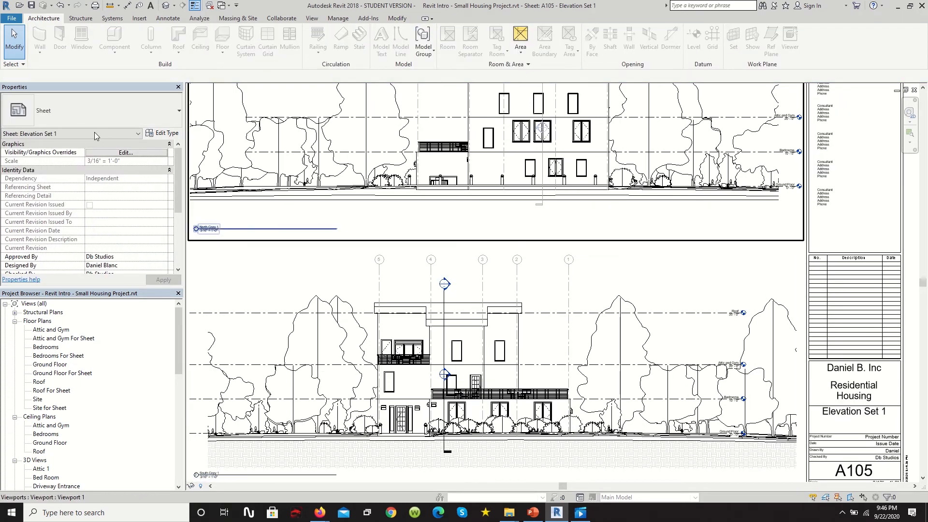
left_click(389, 268)
left_click(123, 213)
left_click(86, 89)
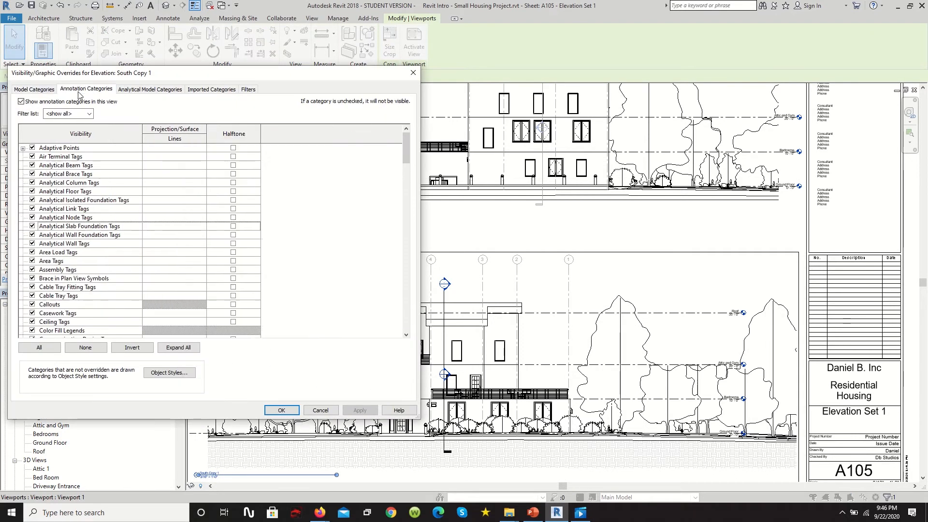
scroll(57, 270, "down", 10)
scroll(57, 269, "down", 12)
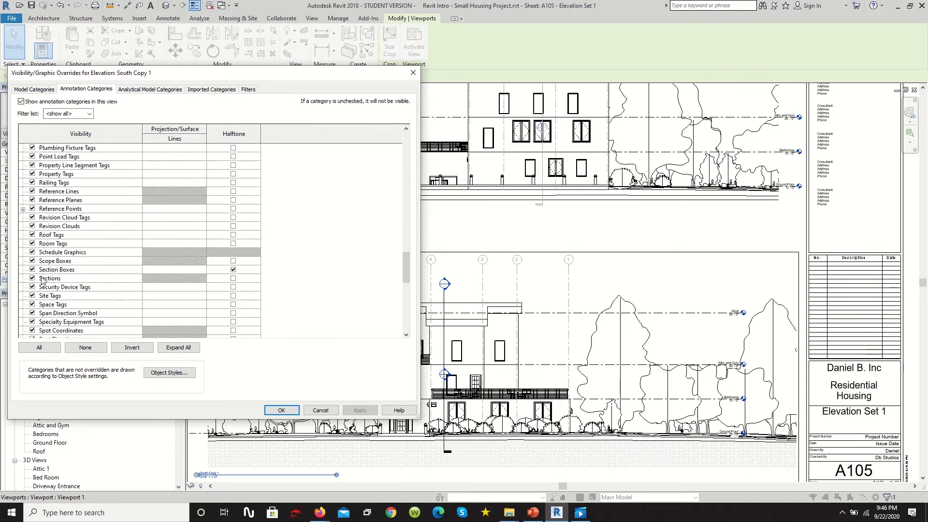
left_click(233, 278)
left_click(233, 269)
left_click(282, 410)
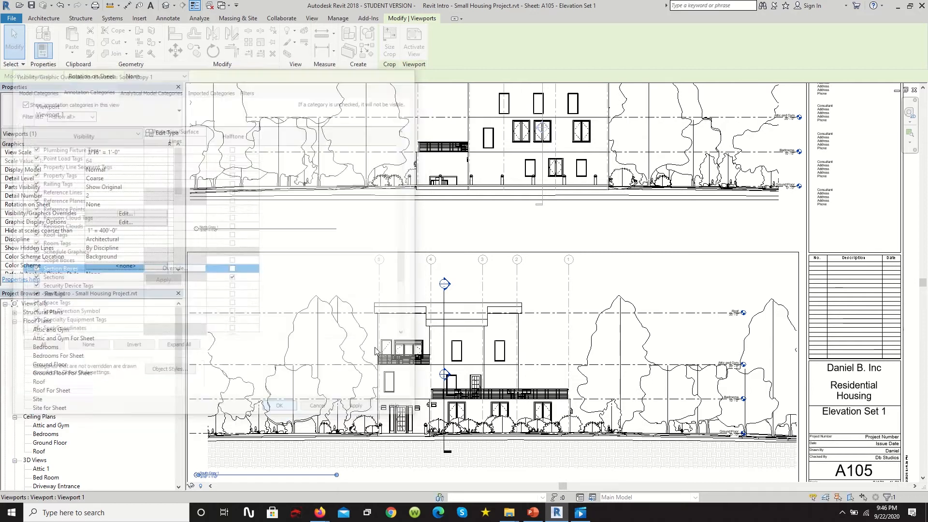
scroll(485, 215, "down", 3)
left_click(334, 256)
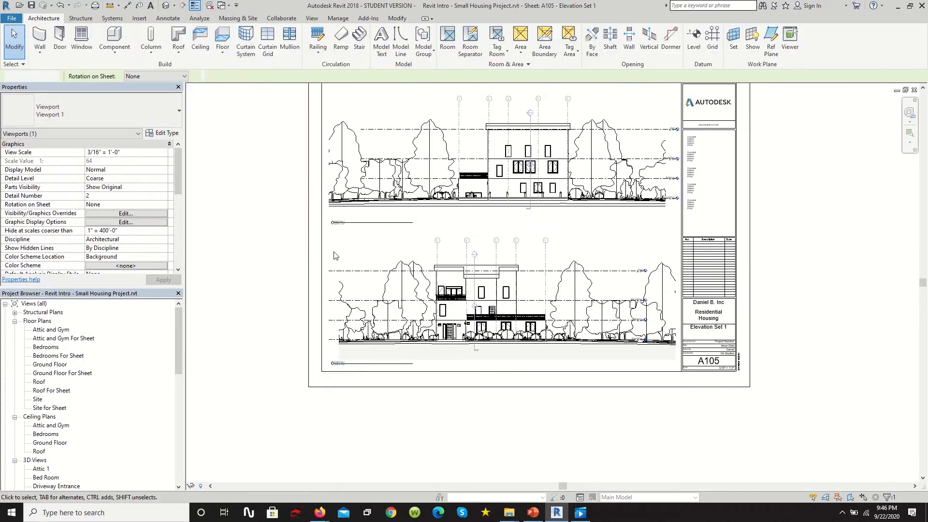
scroll(524, 270, "up", 1)
scroll(406, 453, "down", 1)
scroll(543, 383, "up", 2)
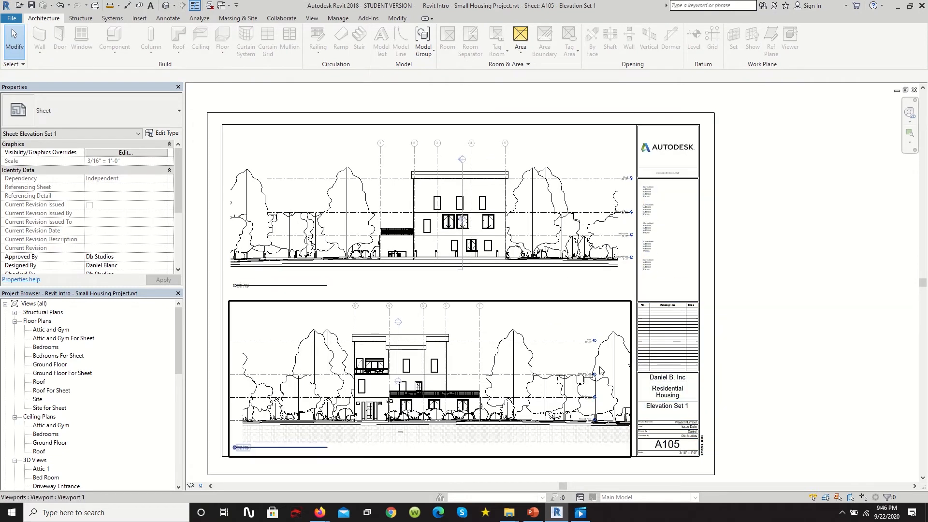
scroll(600, 369, "down", 1)
scroll(840, 305, "up", 1)
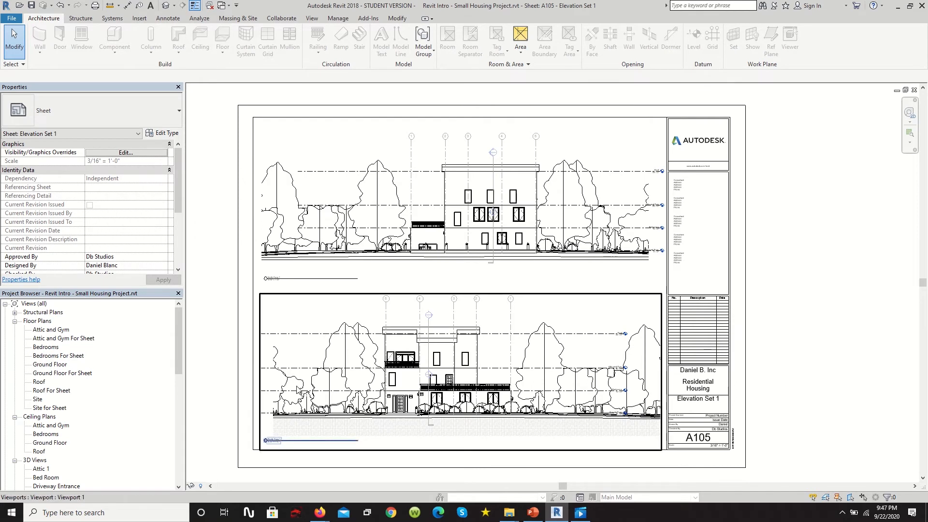
- Rename sheet A105 as Elevation North & South
scroll(72, 435, "down", 3)
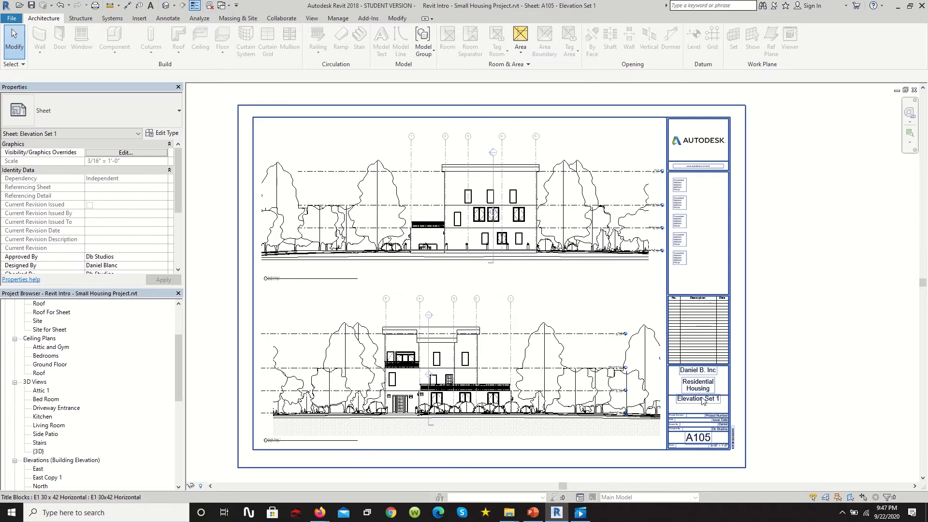
left_click(698, 395)
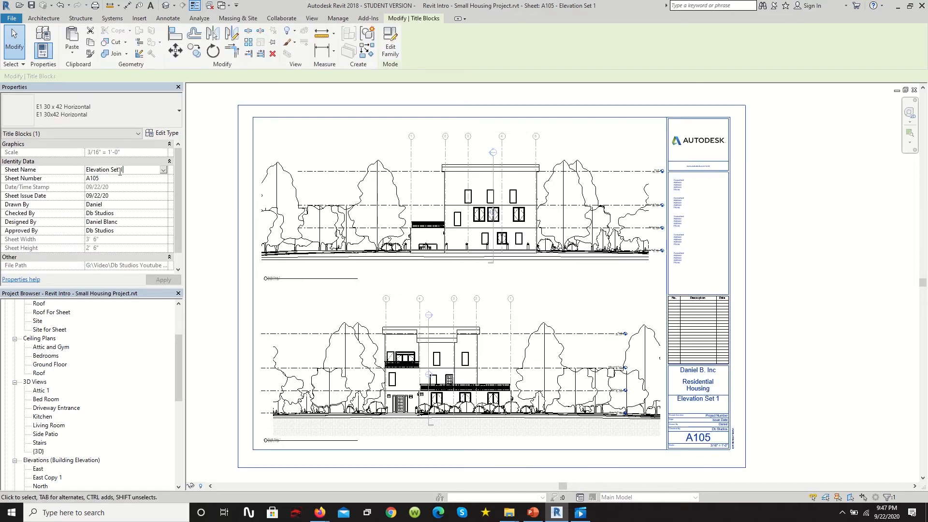
type("No")
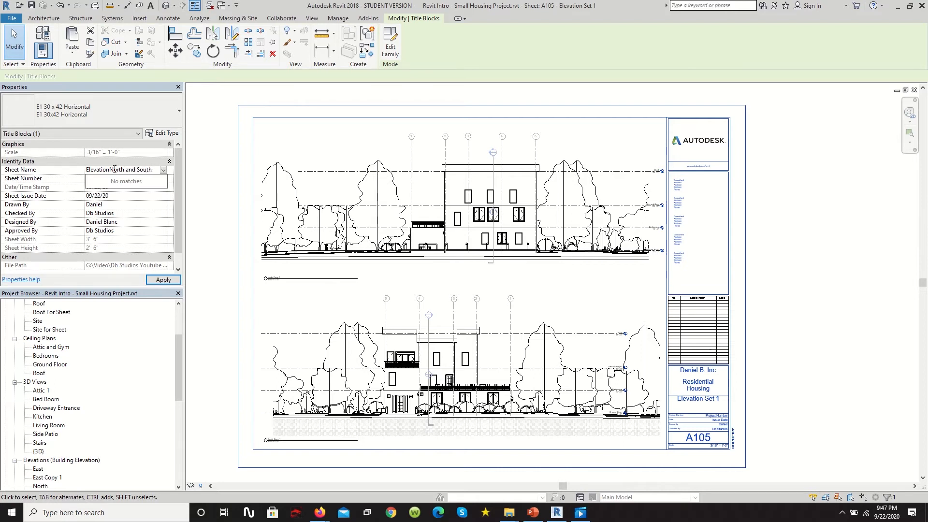
type("rth and South")
key("Return")
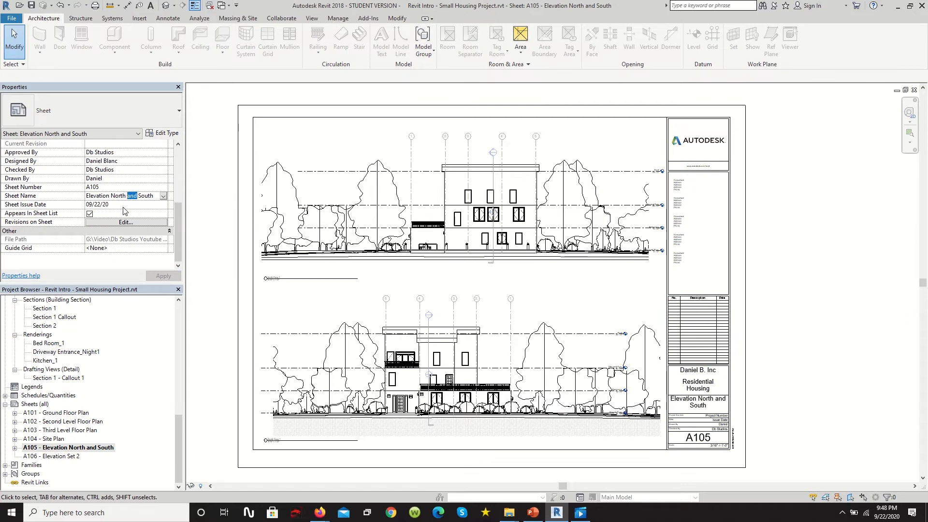
type("&")
left_click(178, 280)
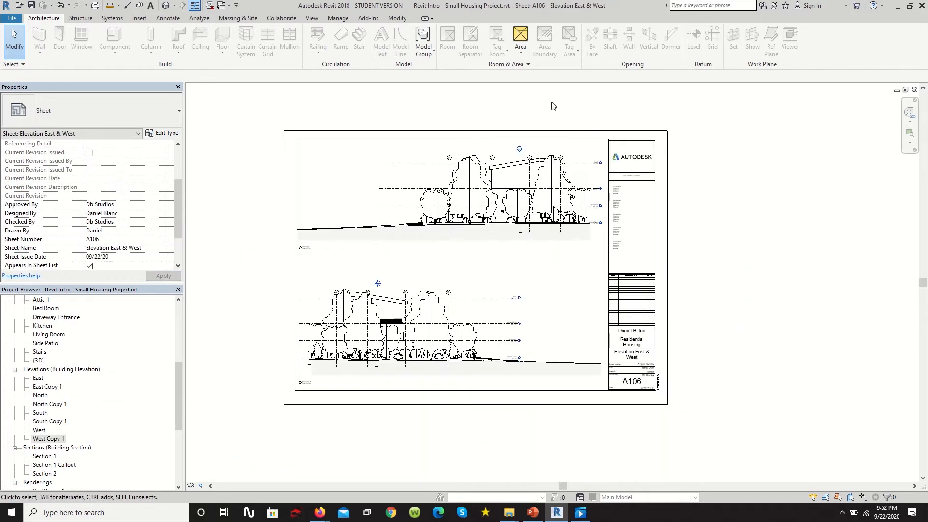
- Hide the 40' Lombardy Poplar between grids A and B in the East Copy 1 viewport on sheet A106, then deactivate the viewport
scroll(702, 176, "up", 5)
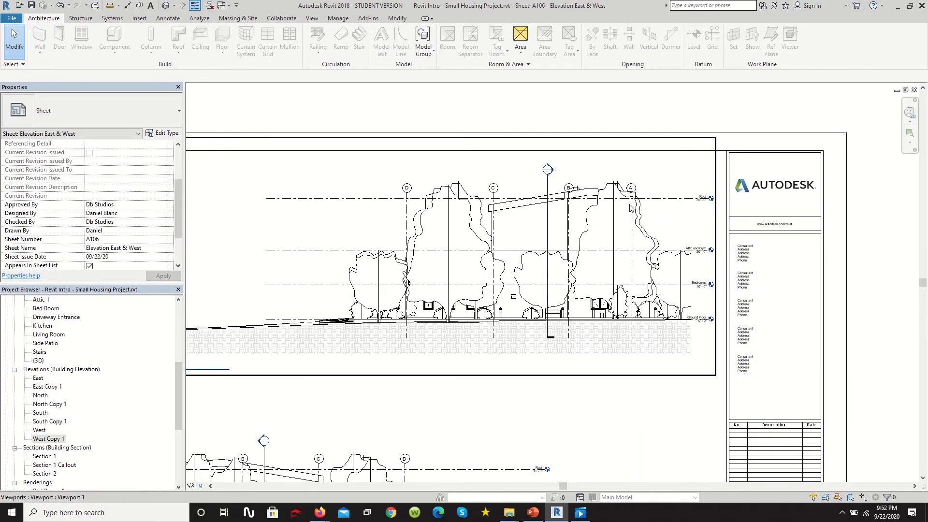
scroll(630, 204, "up", 6)
scroll(627, 139, "down", 3)
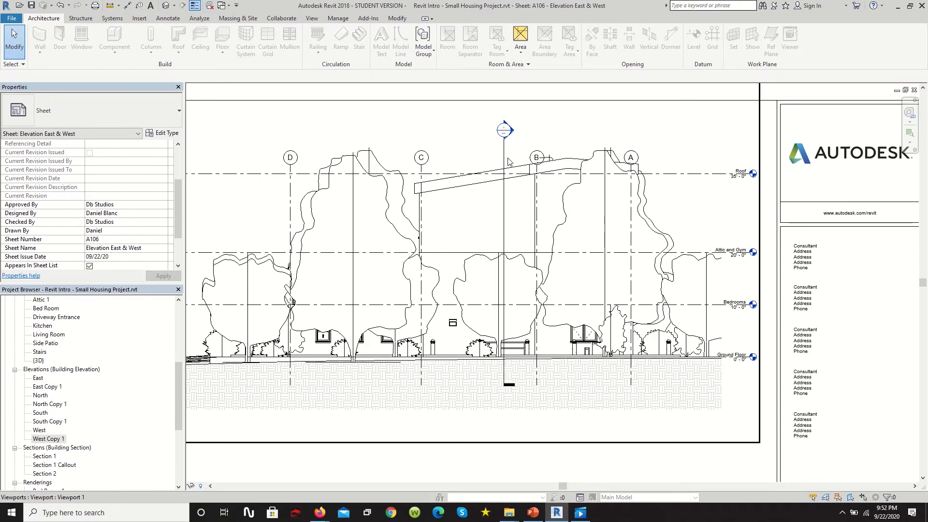
scroll(508, 161, "down", 1)
left_click(461, 263)
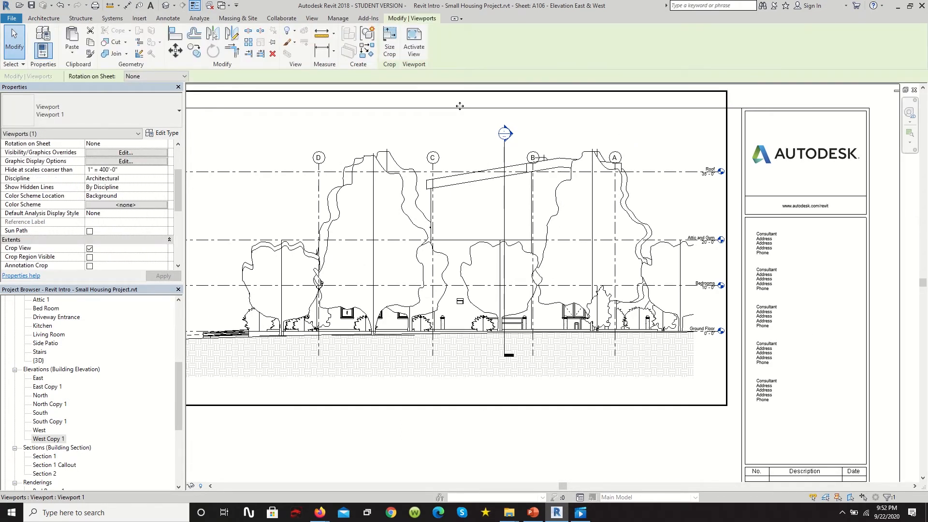
double_click(574, 159)
left_click(567, 188)
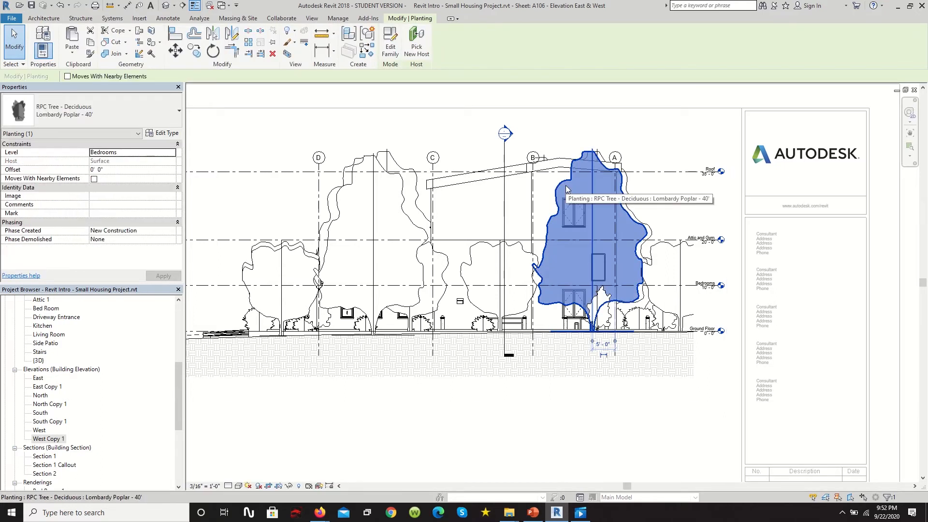
right_click(566, 185)
mouse_move(599, 290)
left_click(696, 290)
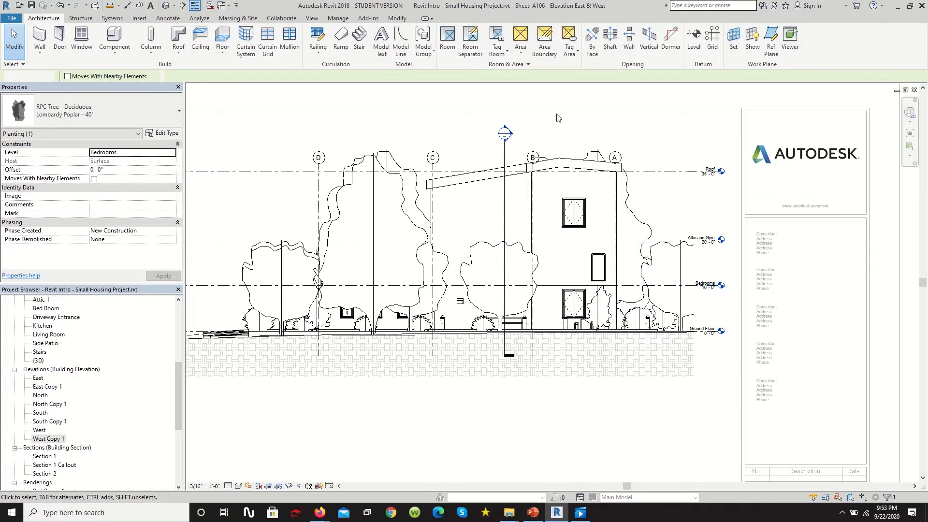
scroll(592, 126, "down", 3)
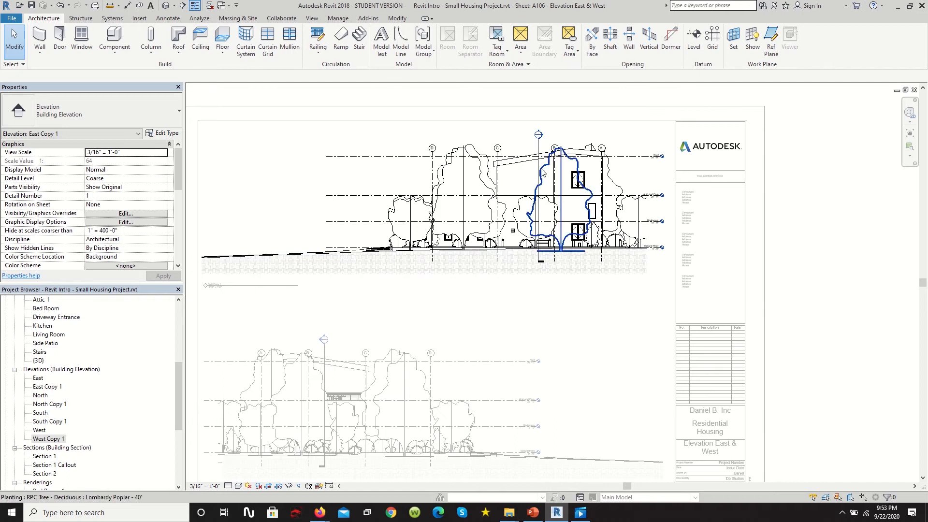
double_click(279, 293)
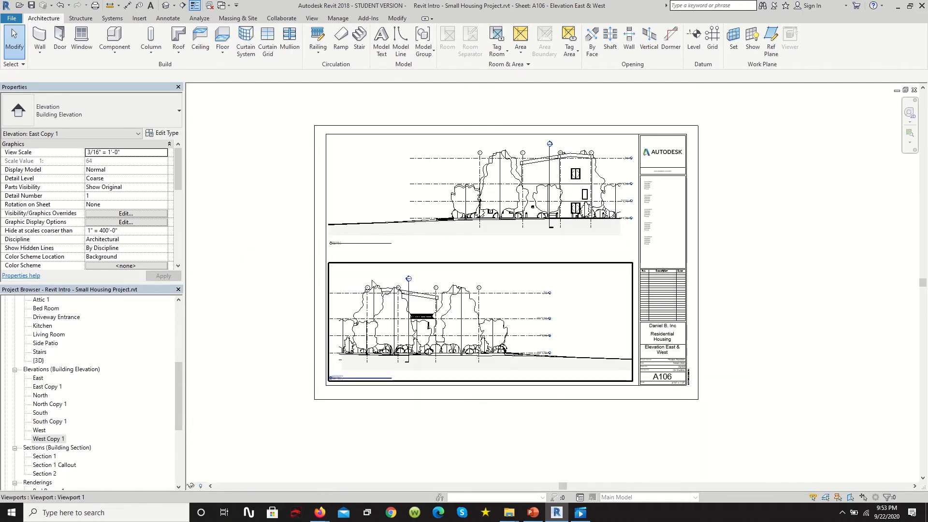
- Activate the West Copy 1 viewport and hide the 40' Lombardy Poplar standing in front of grid B
scroll(373, 283, "up", 3)
double_click(394, 282)
scroll(435, 309, "up", 3)
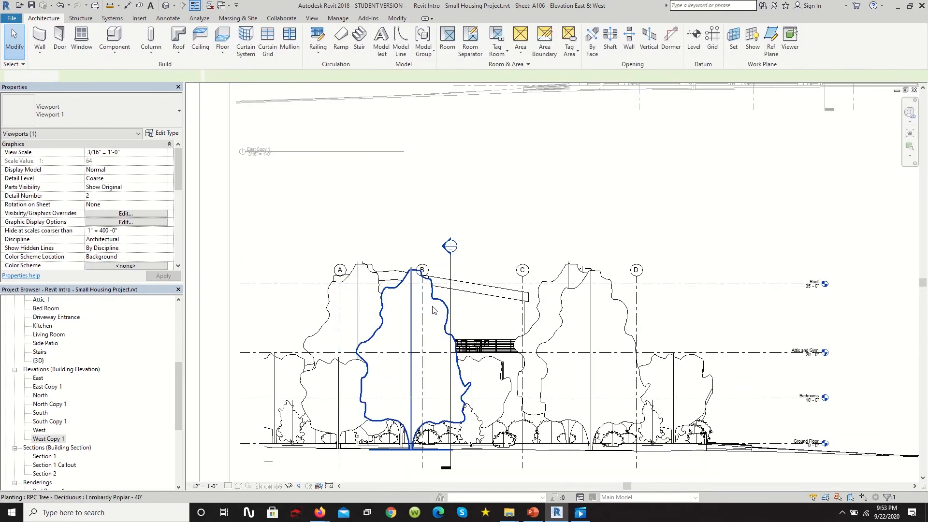
left_click(442, 309)
left_click(442, 308)
right_click(442, 308)
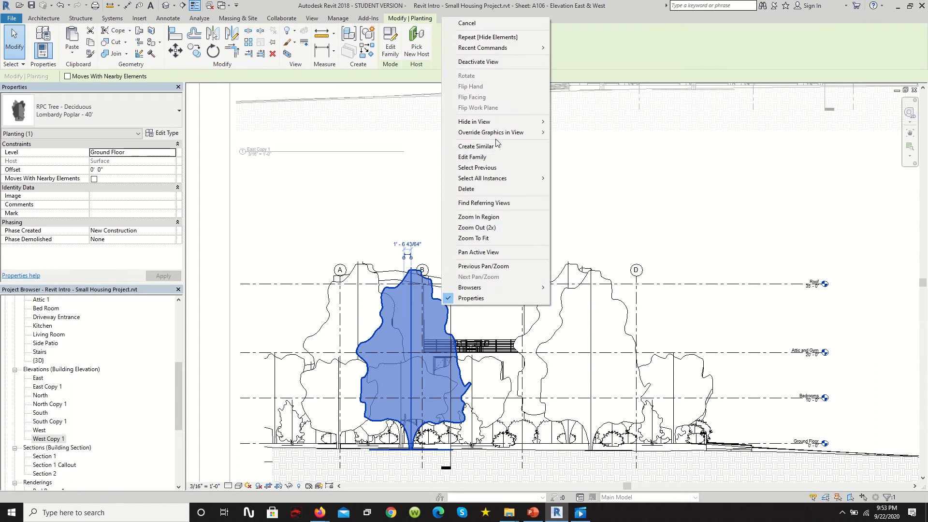
mouse_move(514, 125)
left_click(569, 121)
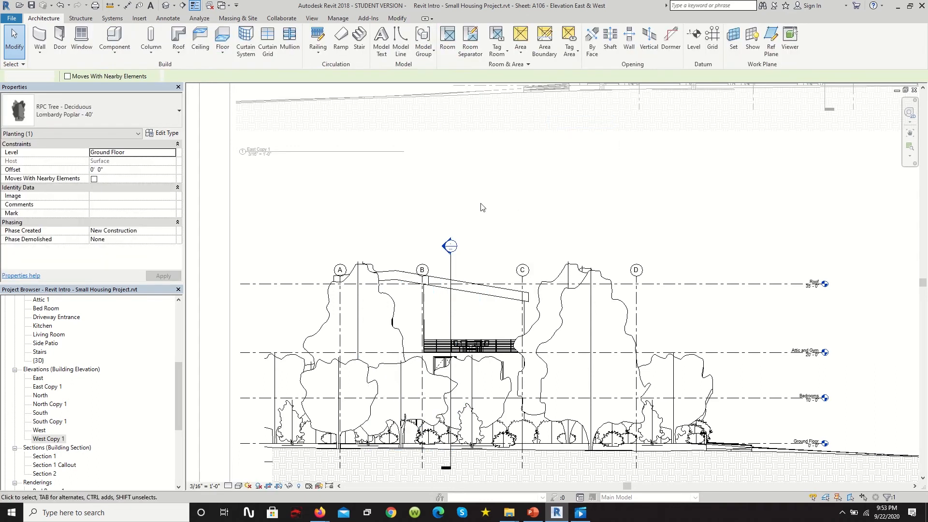
- Hide the 20' American Beech between grids B and C in the West Copy 1 view and deactivate the viewport
scroll(468, 435, "up", 2)
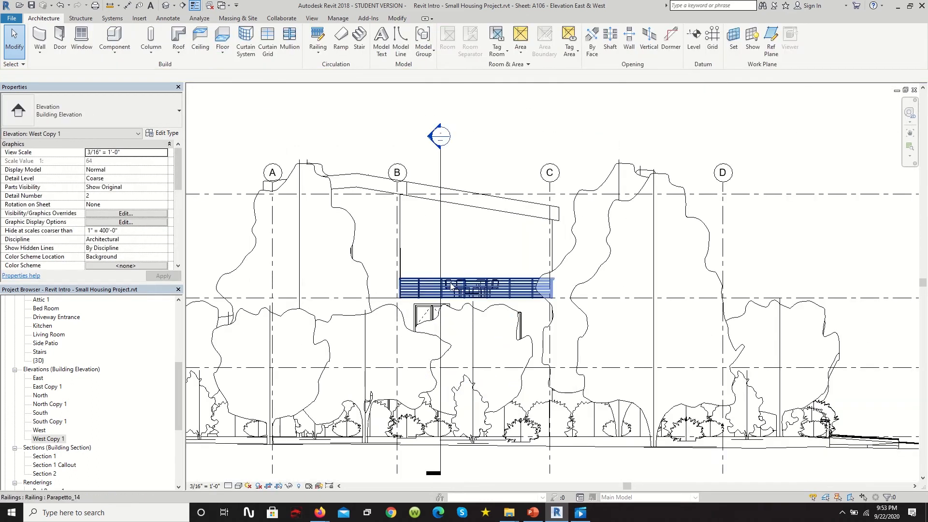
right_click(492, 314)
mouse_move(570, 126)
left_click(628, 127)
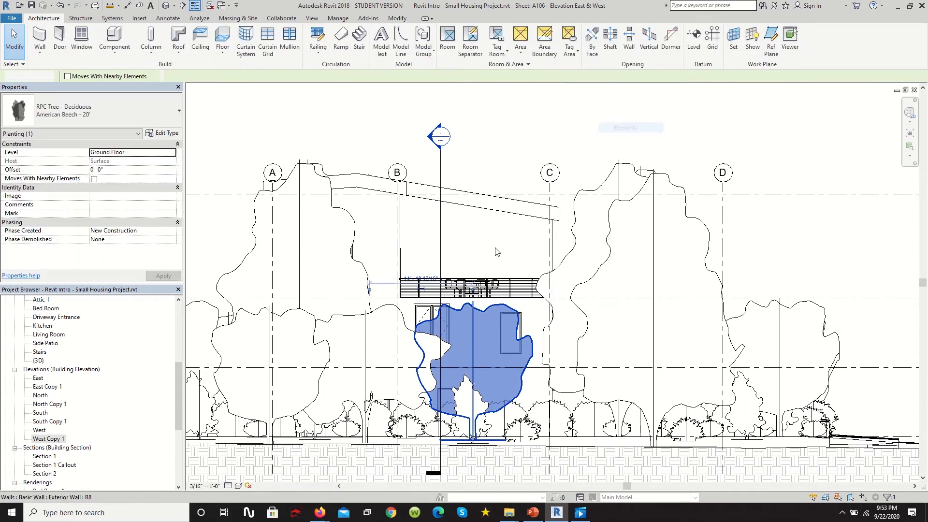
scroll(467, 345, "down", 1)
scroll(467, 345, "down", 4)
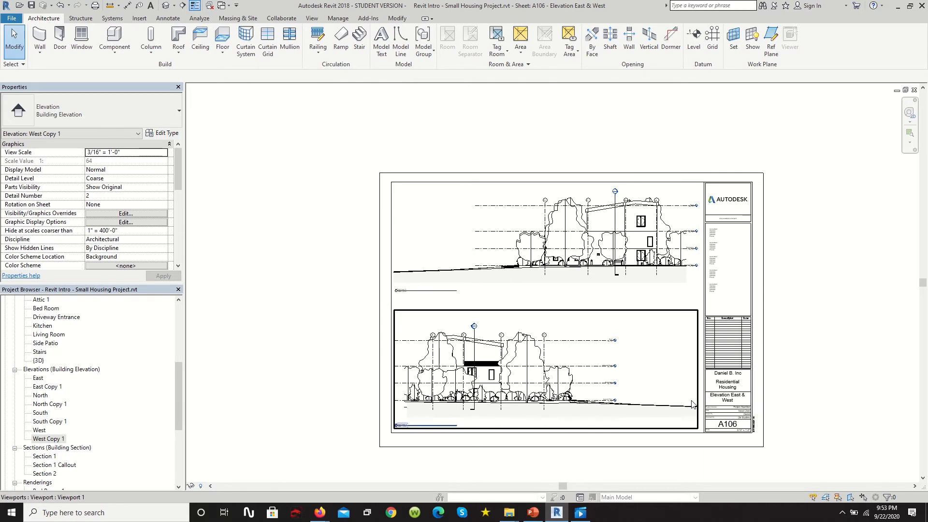
scroll(539, 305, "up", 1)
- Create a new sheet with the E1 30 x 42 Horizontal titleblock
scroll(62, 440, "down", 6)
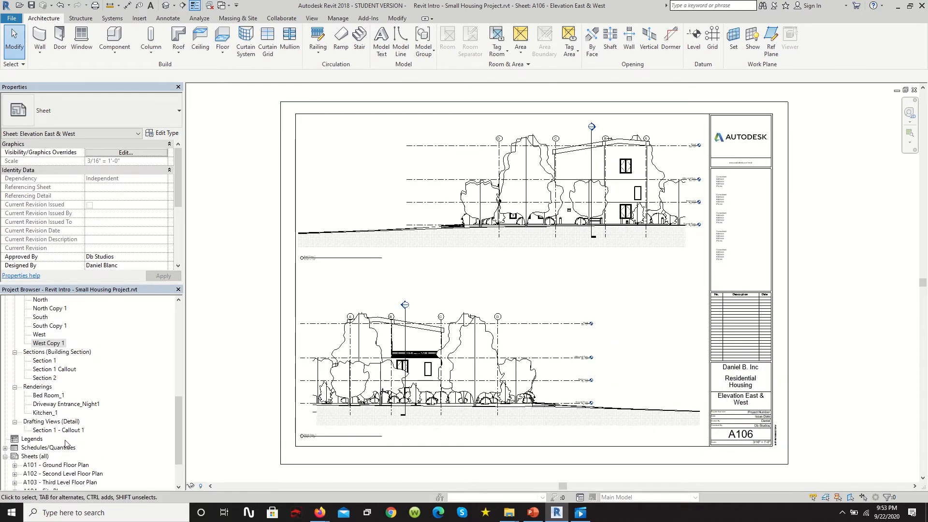
left_click(72, 438)
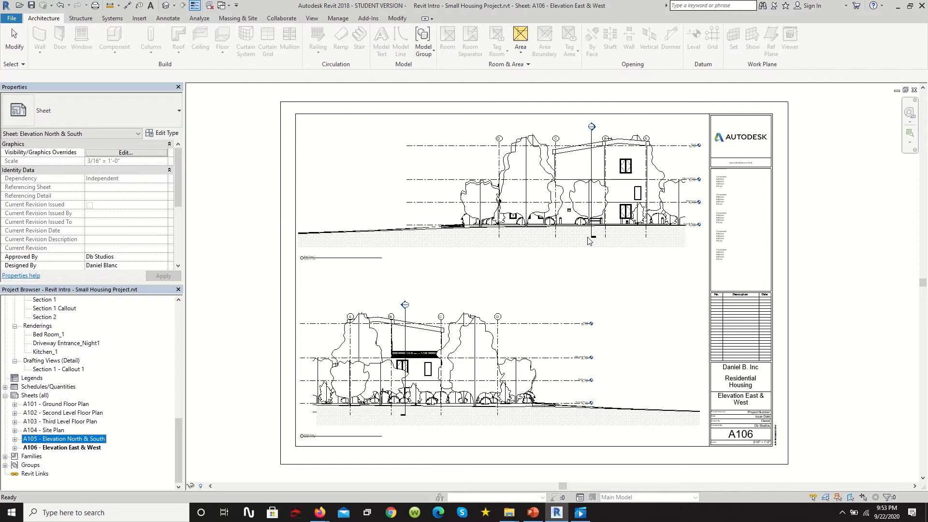
left_click(34, 395)
right_click(35, 396)
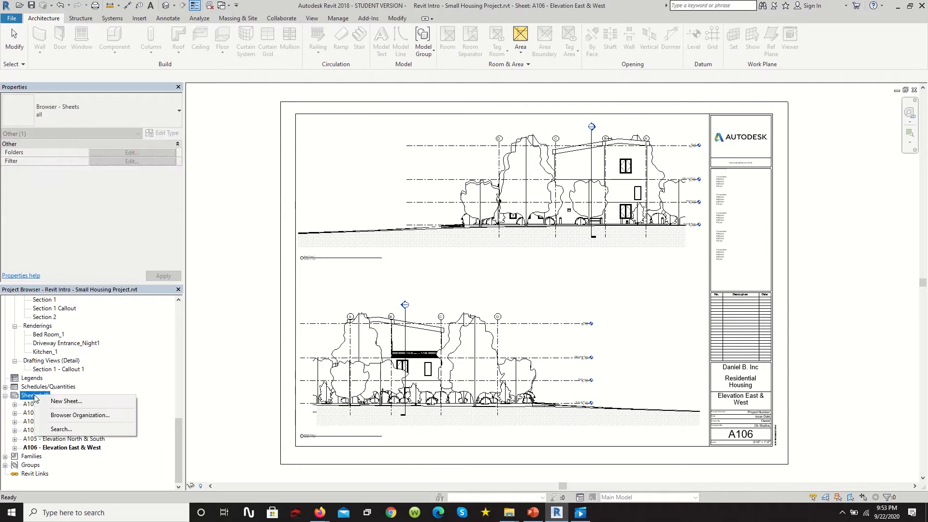
left_click(66, 401)
left_click(491, 364)
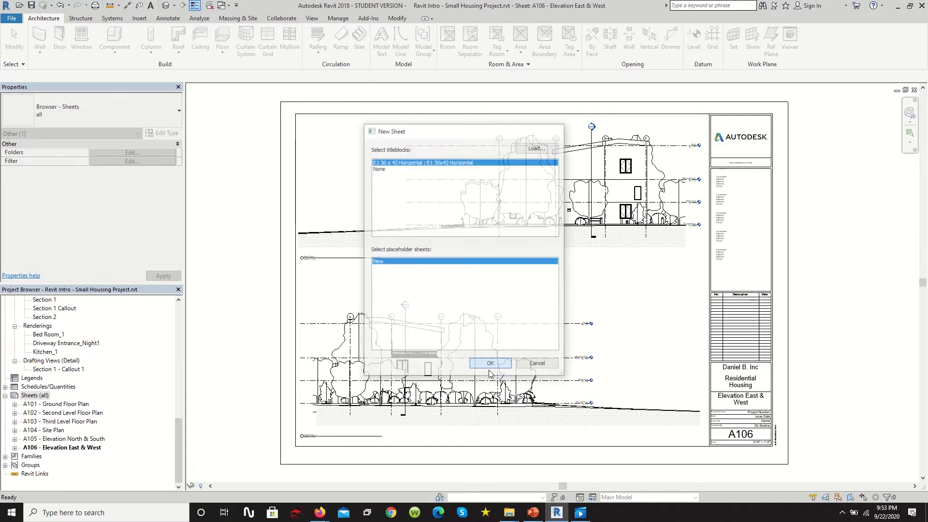
- Name the new sheet Section 1
scroll(140, 206, "down", 5)
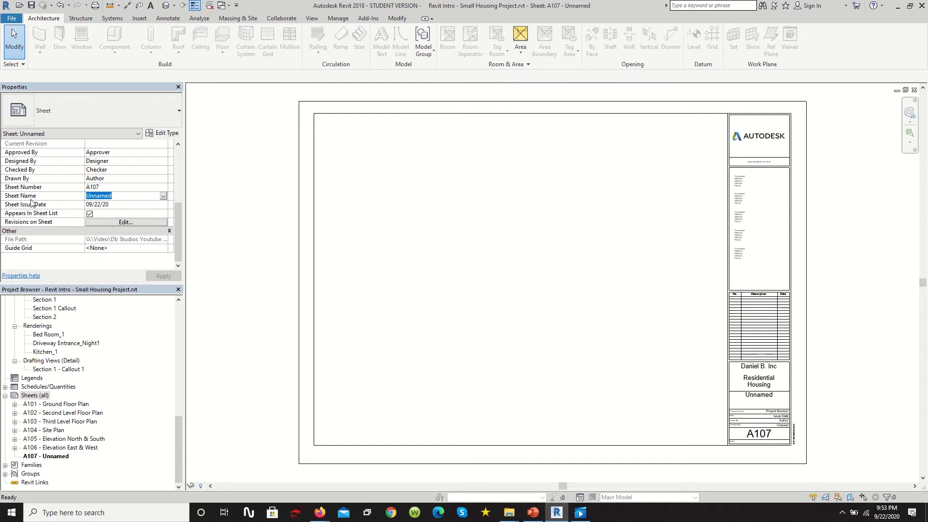
type("Section")
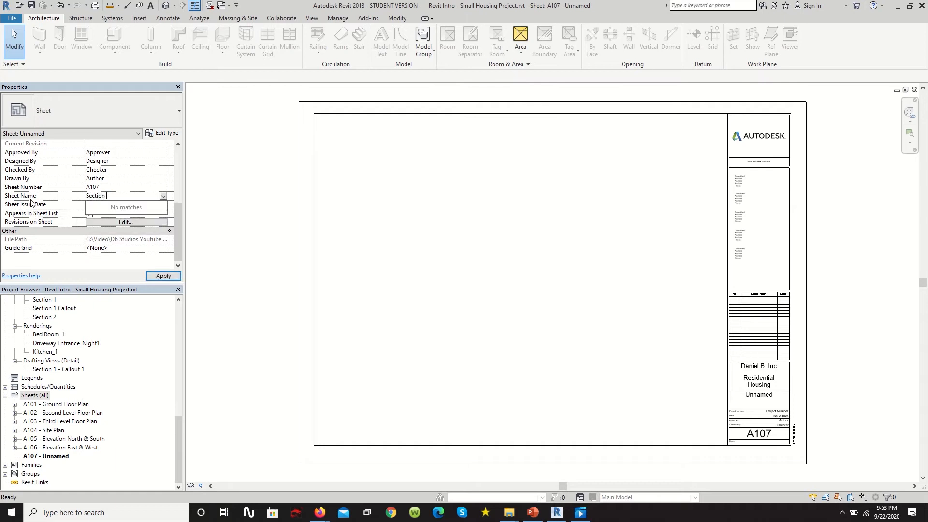
type("1")
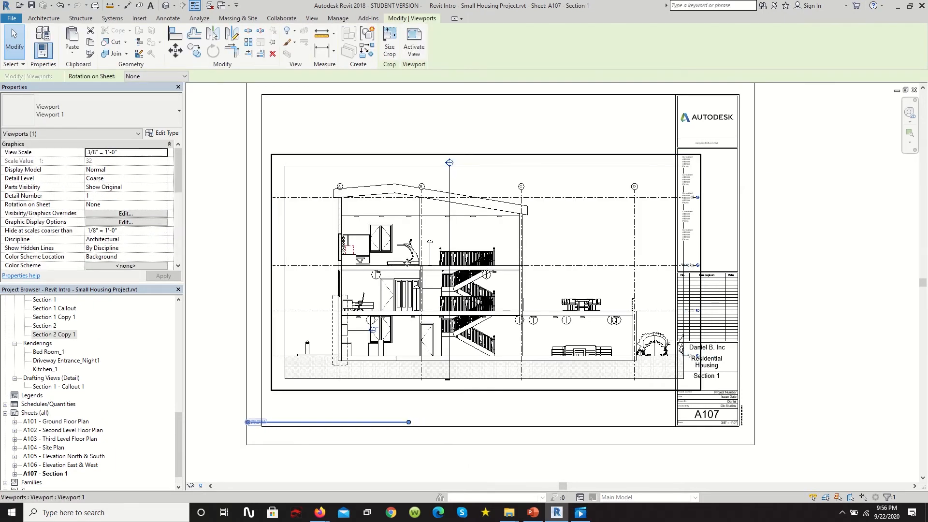
- Shift the section viewport slightly downward on sheet A107
mouse_move(409, 263)
left_mouse_down()
mouse_move(380, 266)
mouse_move(408, 272)
left_mouse_up()
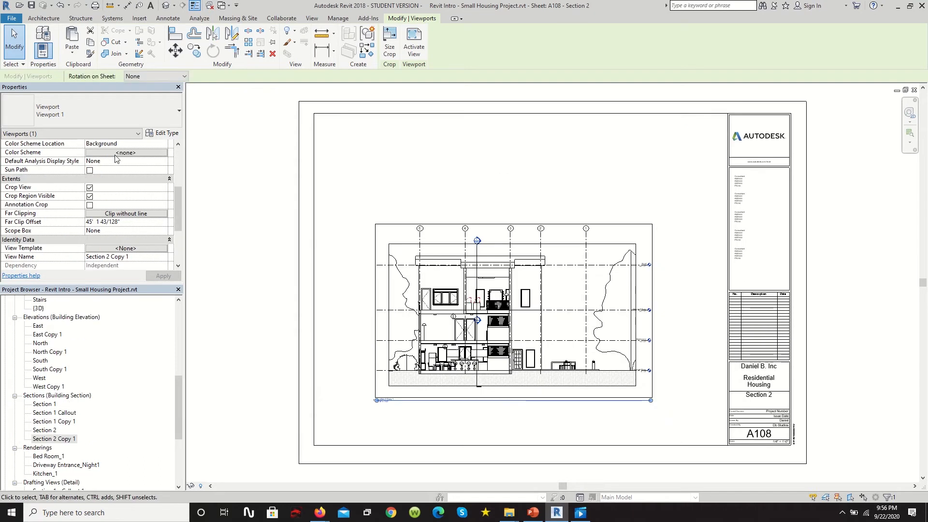
- Set the view scale of the Section 2 Copy 1 viewport on sheet A108 to 3/8" = 1'-0"
scroll(170, 156, "up", 5)
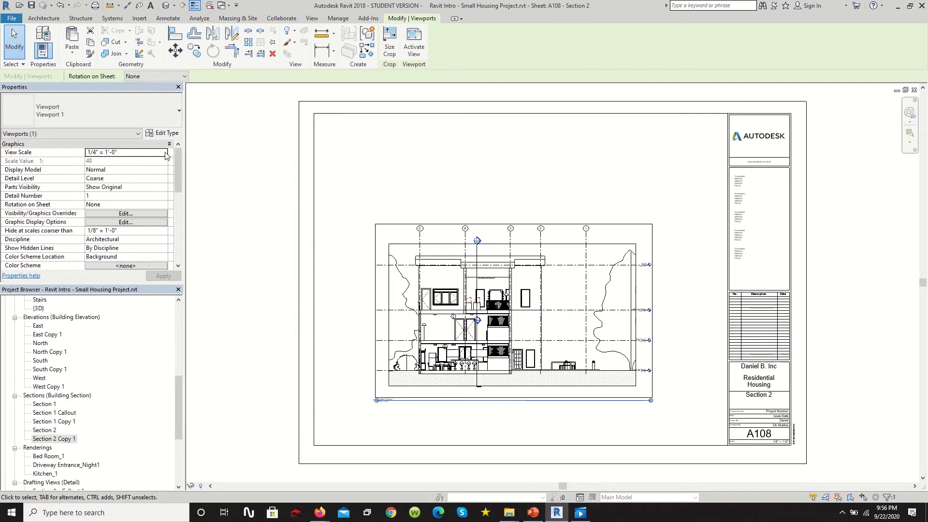
left_click(166, 154)
left_click(102, 189)
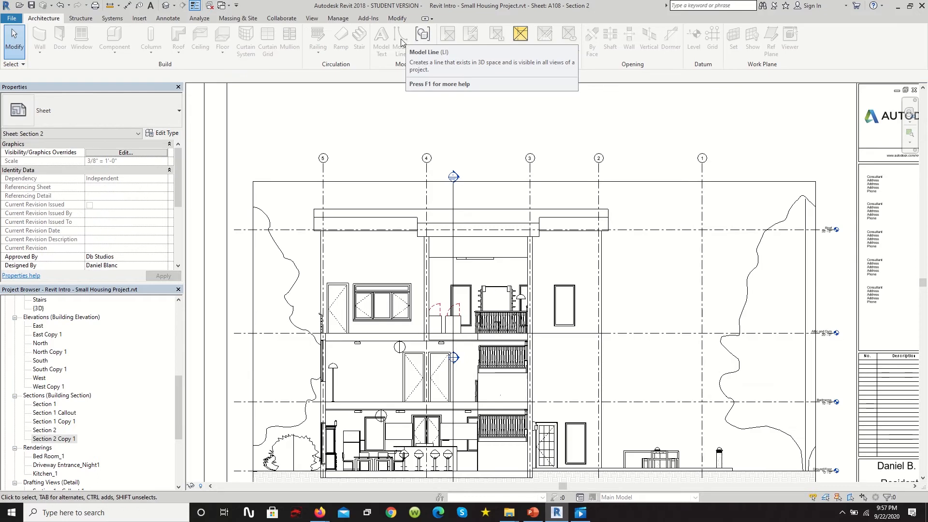
- Examine the detail and sheet numbers in the section marker between grids 4 and 3 on sheet A108
scroll(462, 171, "up", 8)
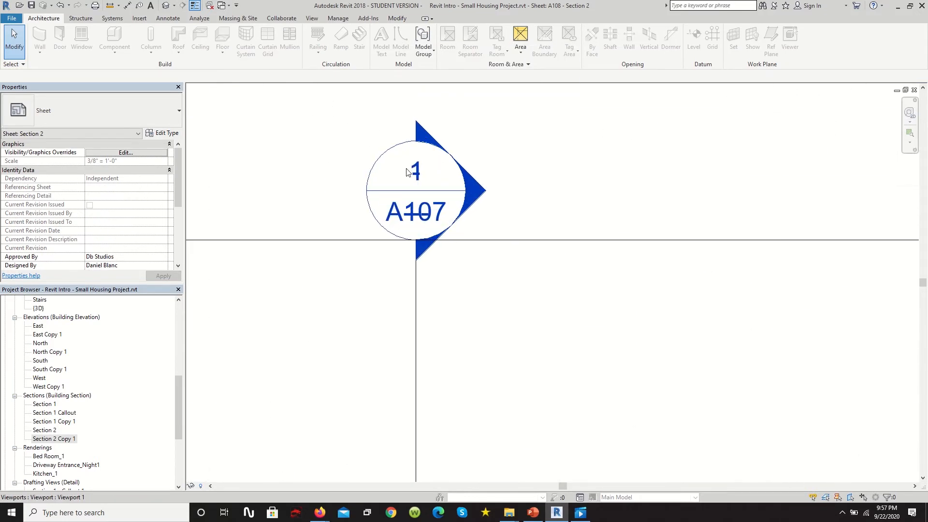
scroll(408, 172, "up", 5)
scroll(435, 218, "down", 4)
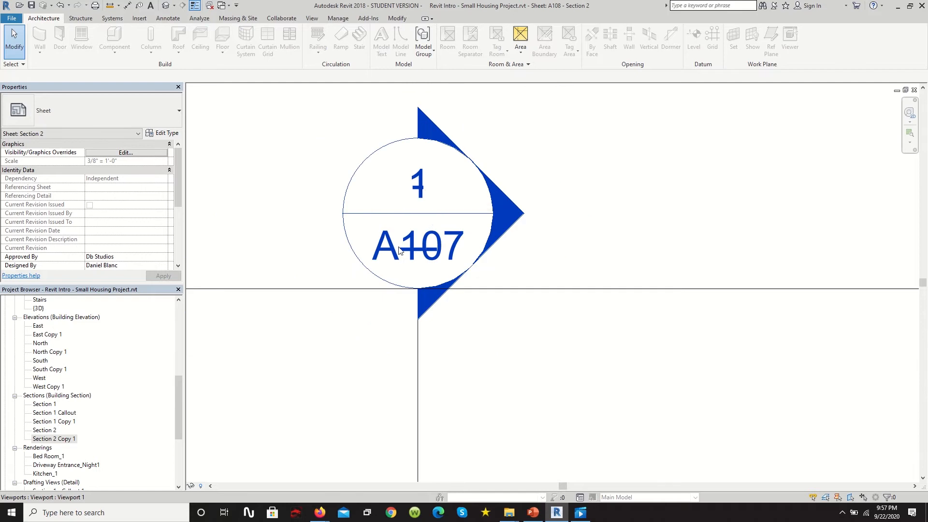
scroll(398, 248, "up", 3)
scroll(416, 240, "down", 4)
scroll(424, 232, "up", 2)
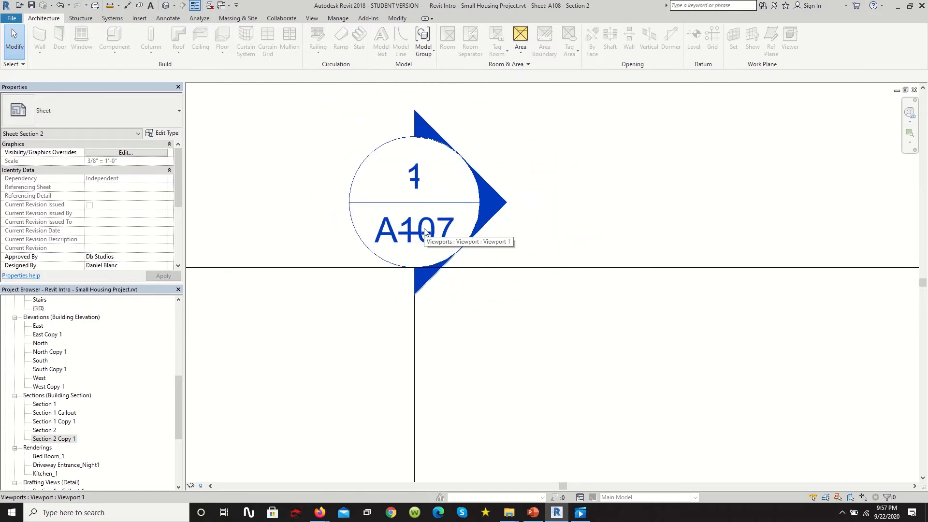
scroll(425, 232, "down", 3)
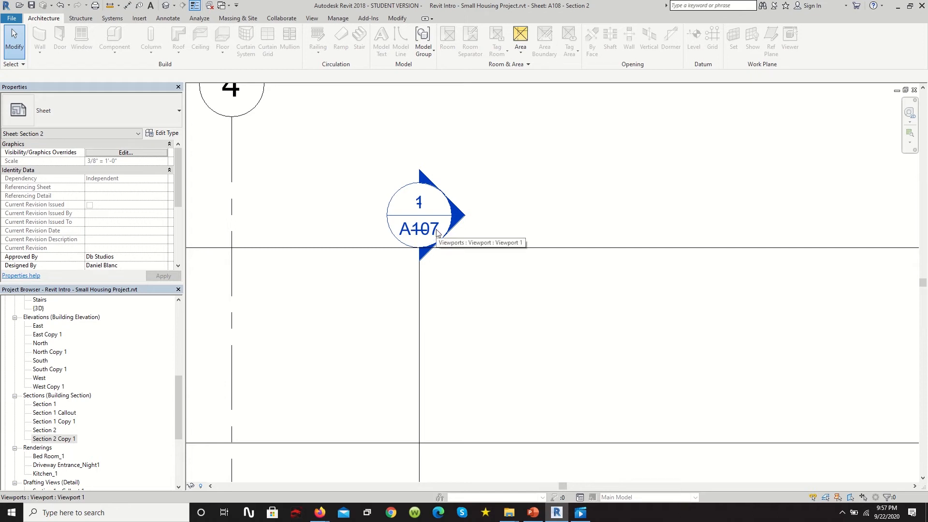
scroll(447, 194, "down", 5)
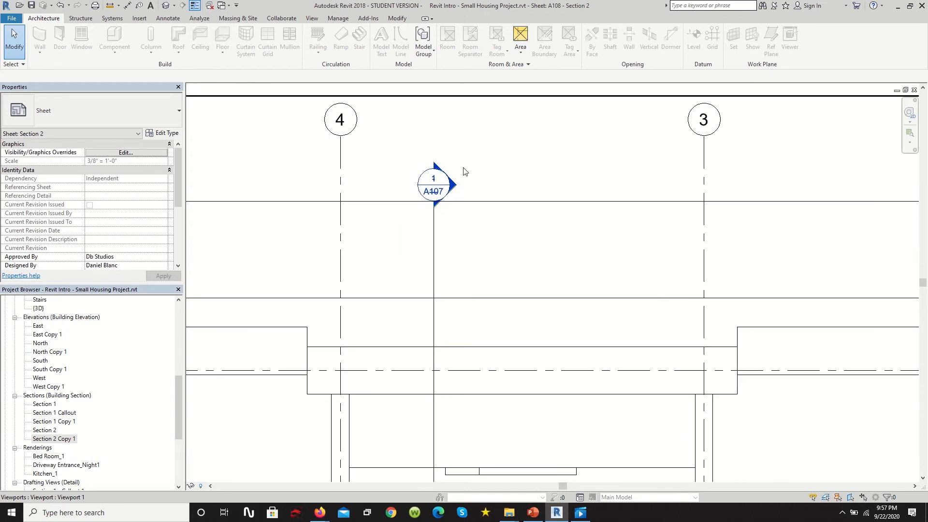
scroll(440, 183, "up", 2)
scroll(440, 189, "up", 1)
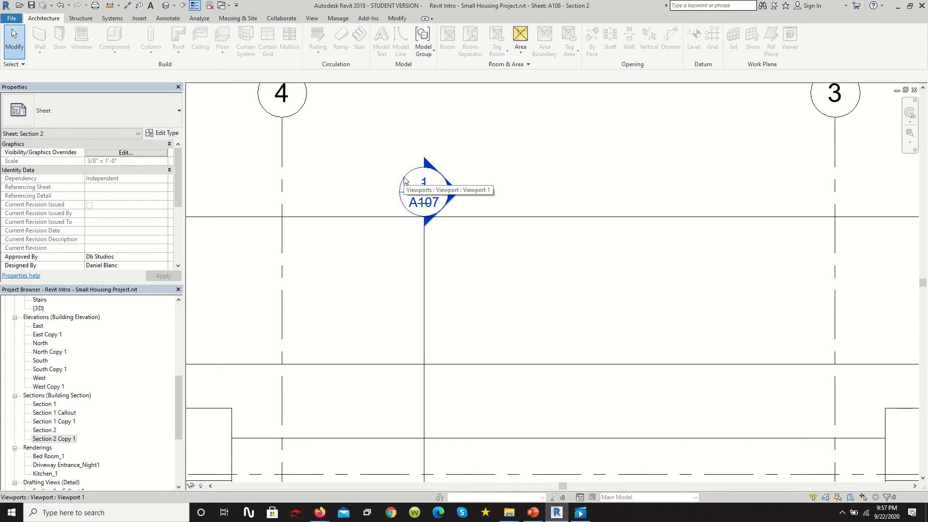
- Activate the viewport on sheet A108 and open the Section 1 view through its section marker
double_click(412, 205)
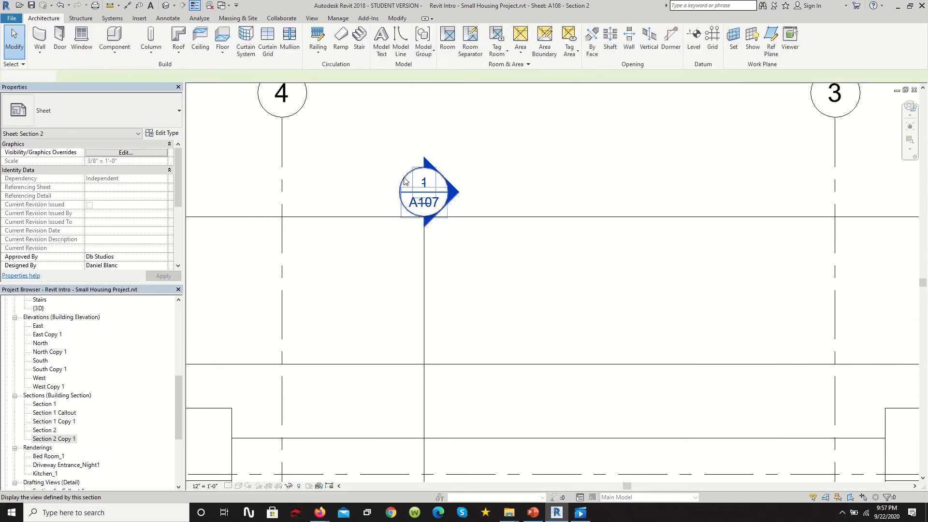
double_click(420, 207)
scroll(431, 217, "down", 4)
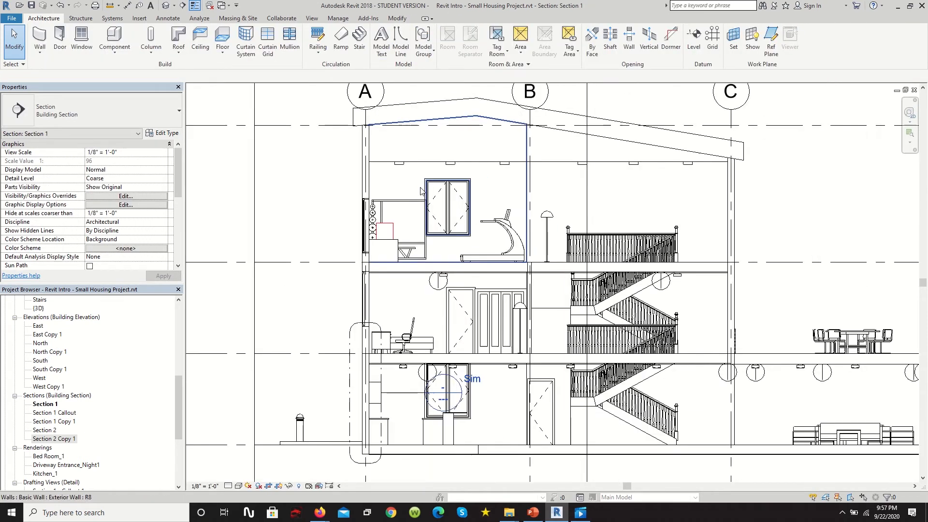
- Follow the section marker between grids B and C to Section 2 Copy 1 and inspect that view's own marker
scroll(466, 160, "up", 6)
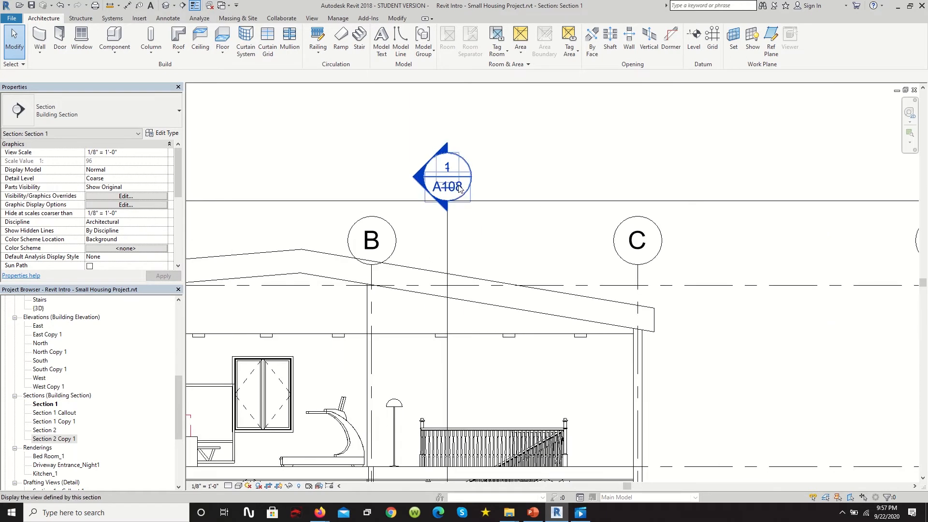
scroll(463, 190, "up", 2)
double_click(456, 201)
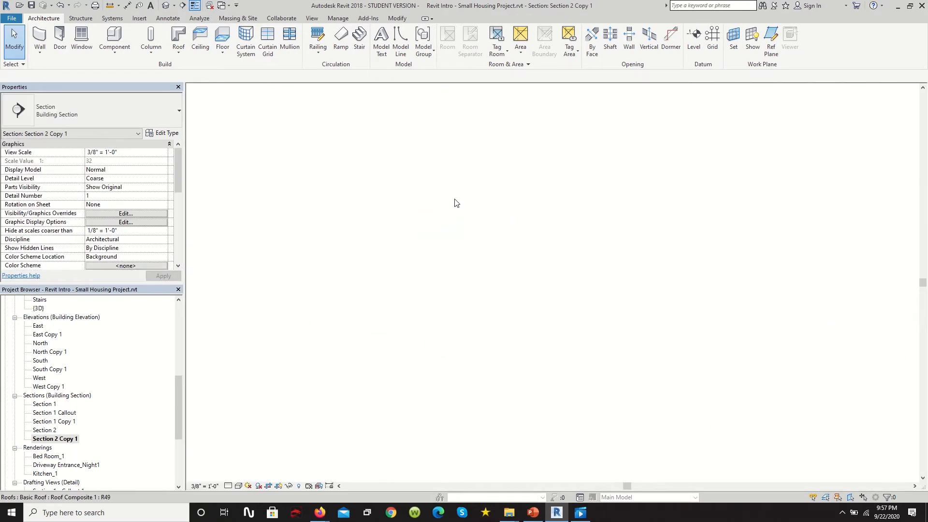
scroll(479, 181, "up", 5)
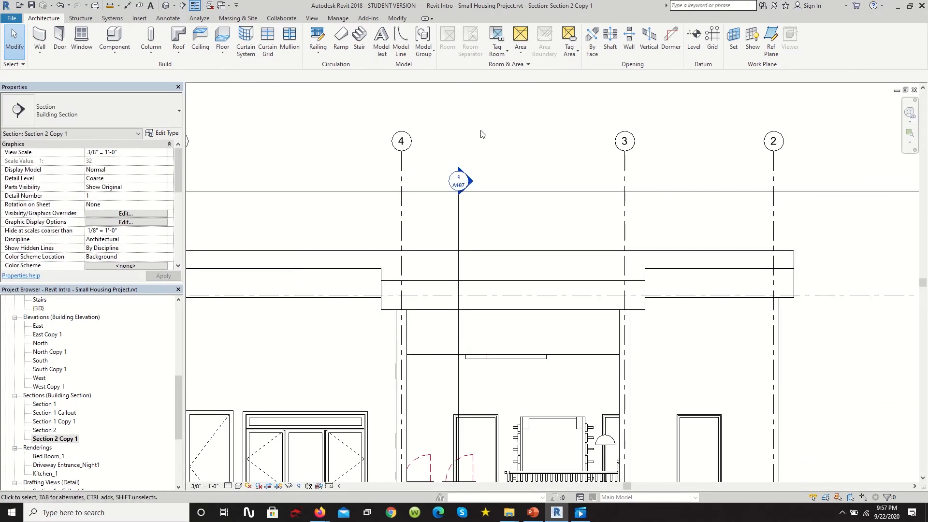
scroll(488, 124, "down", 6)
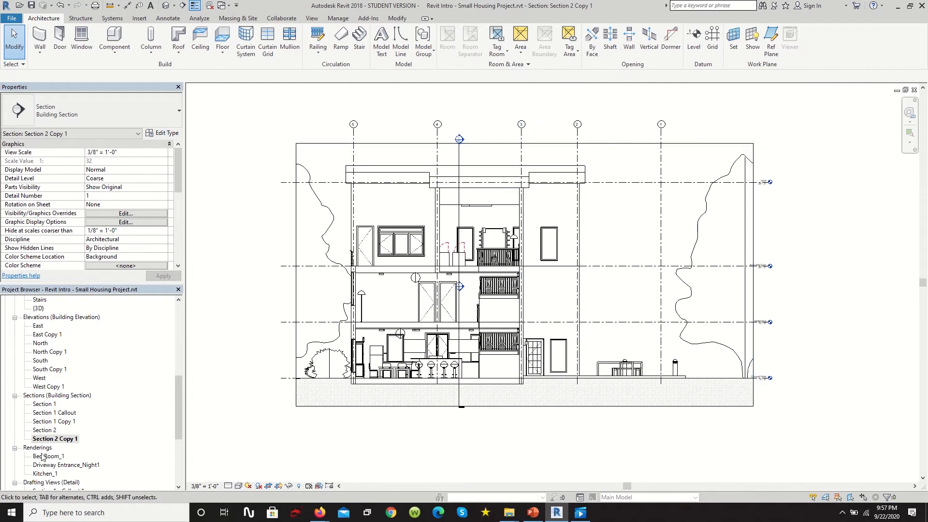
- Open the Ground Floor plan and examine the detail and sheet numbers in its section markers
scroll(66, 343, "up", 6)
scroll(67, 343, "up", 3)
left_click(50, 361)
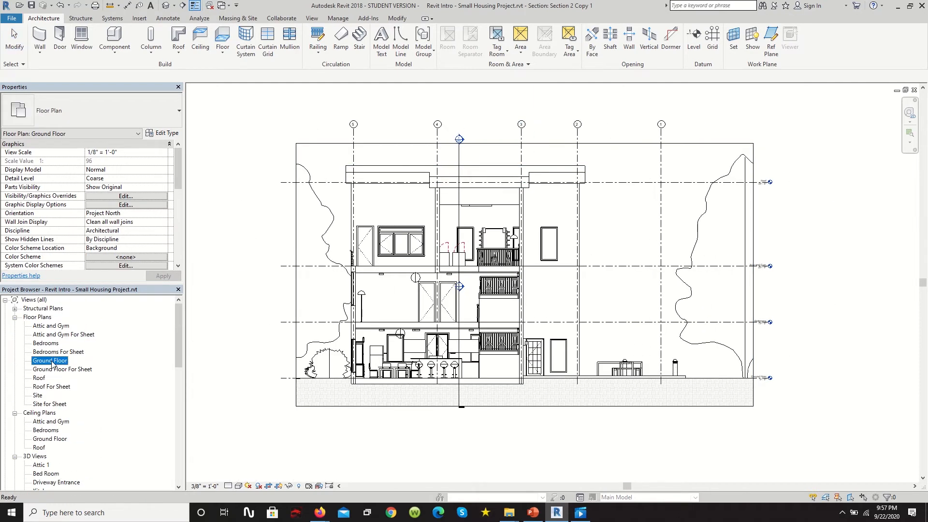
double_click(53, 363)
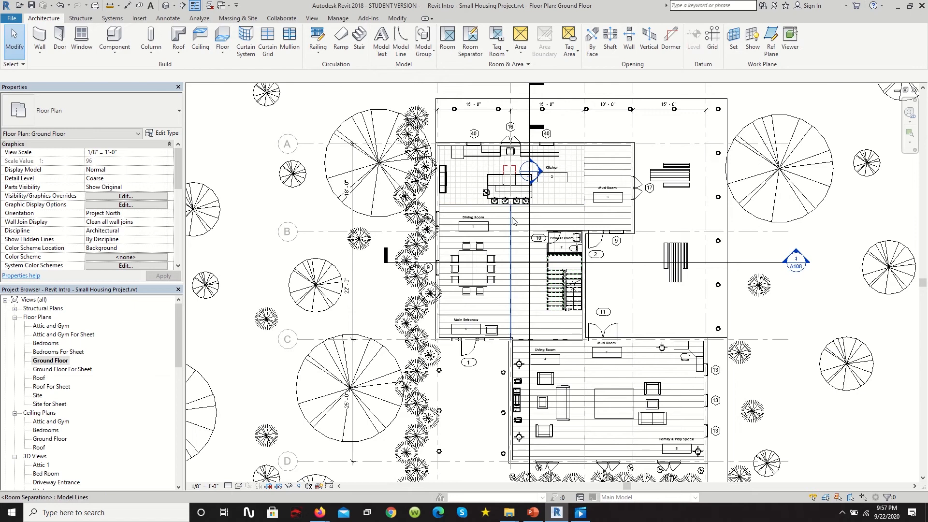
scroll(690, 246, "down", 2)
scroll(690, 246, "up", 10)
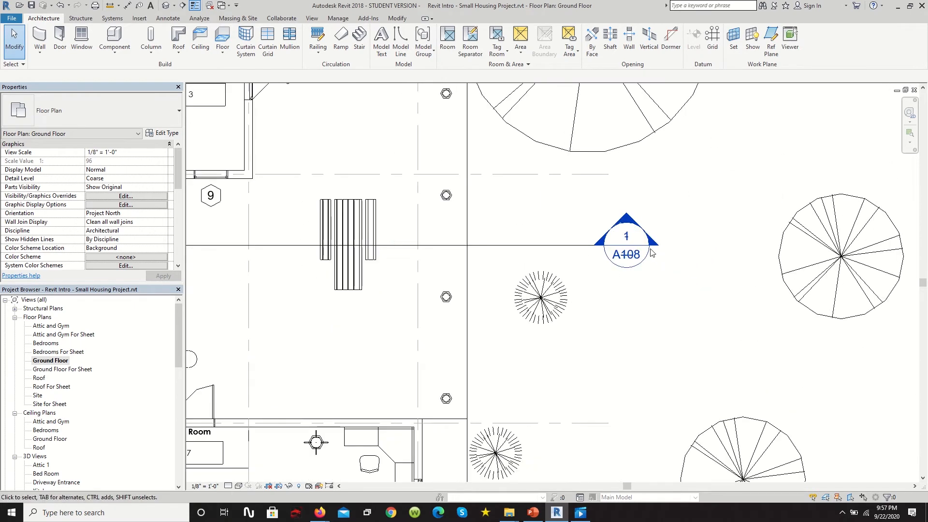
scroll(630, 242, "down", 8)
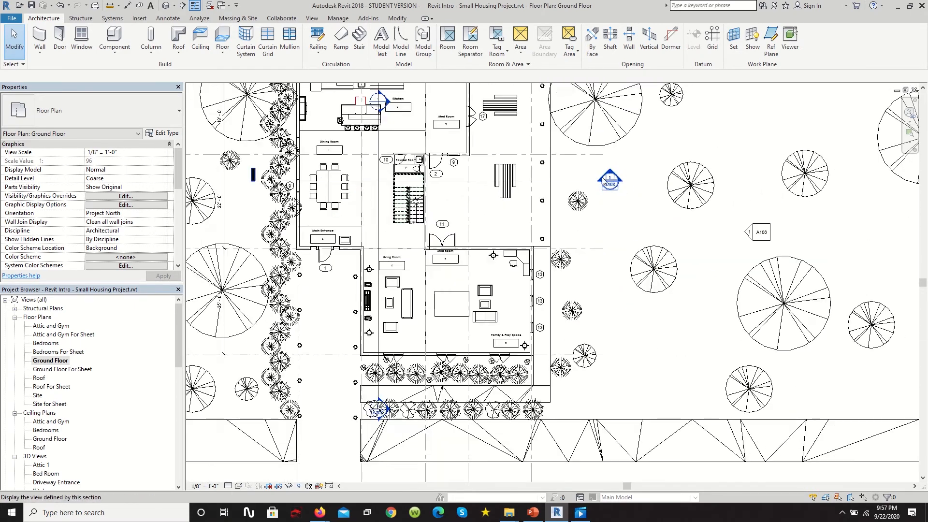
scroll(453, 325, "up", 5)
scroll(453, 325, "up", 2)
scroll(453, 325, "down", 7)
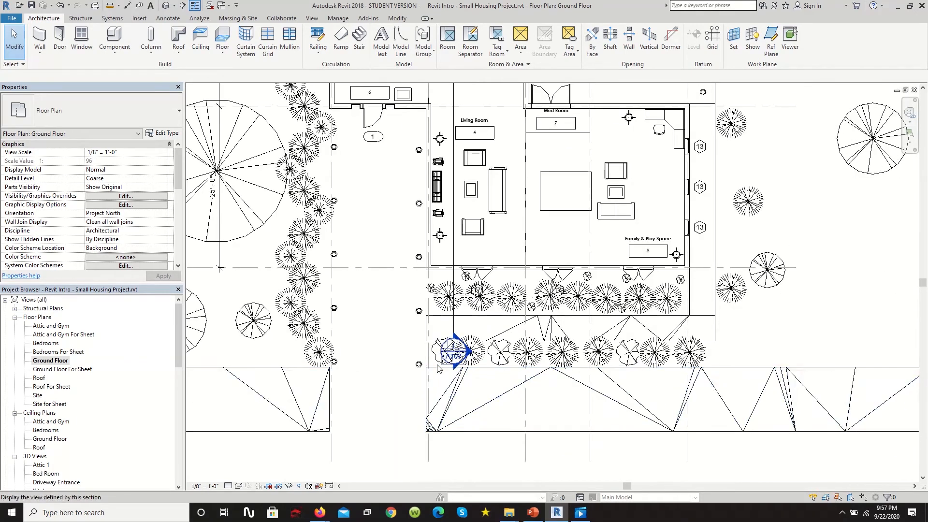
scroll(623, 207, "up", 1)
scroll(577, 232, "up", 6)
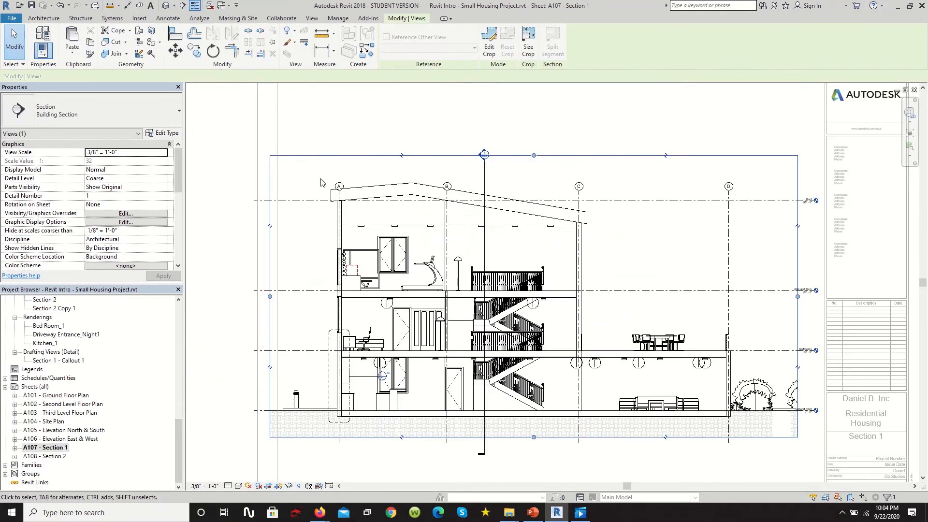
- Edit the crop of the Section 1 Copy 1 view on sheet A107, moving its edge beside grid A inward for a width of about 86 feet
left_click(227, 114)
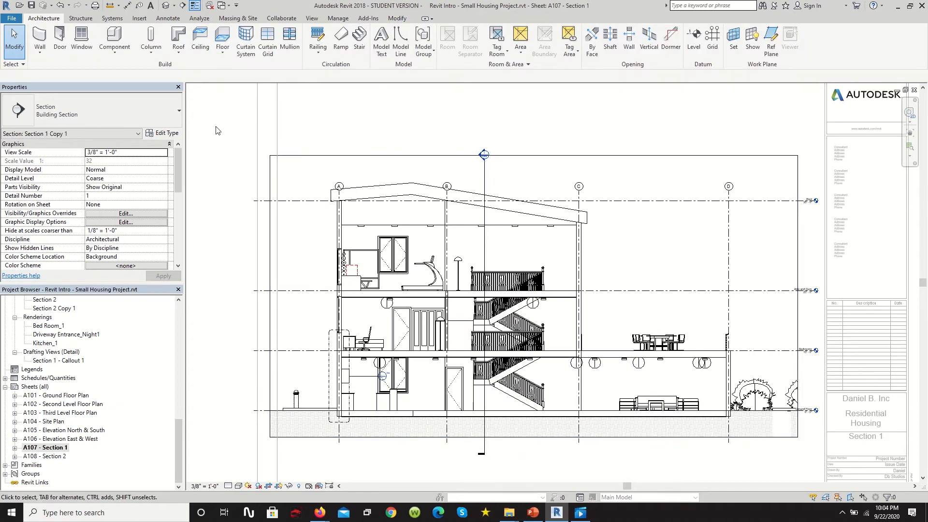
left_click(270, 178)
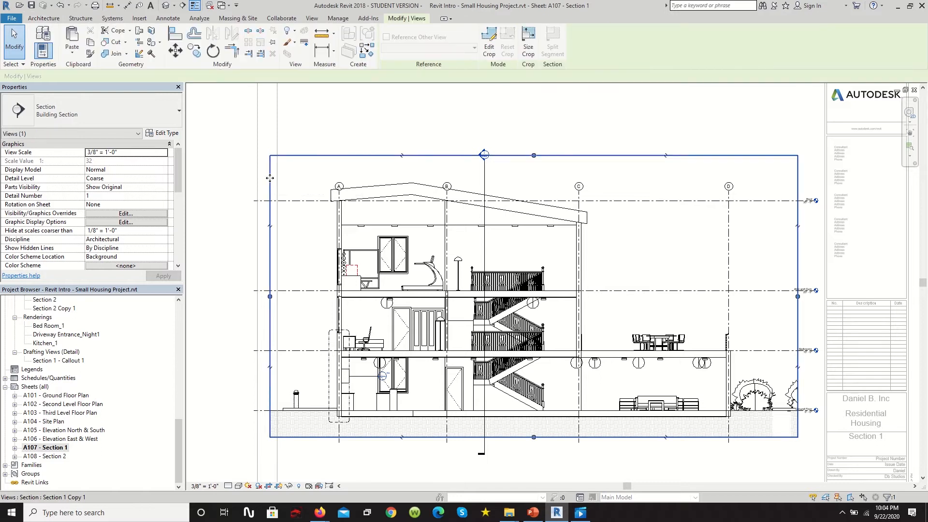
left_click(492, 52)
left_click_drag(270, 252, 283, 252)
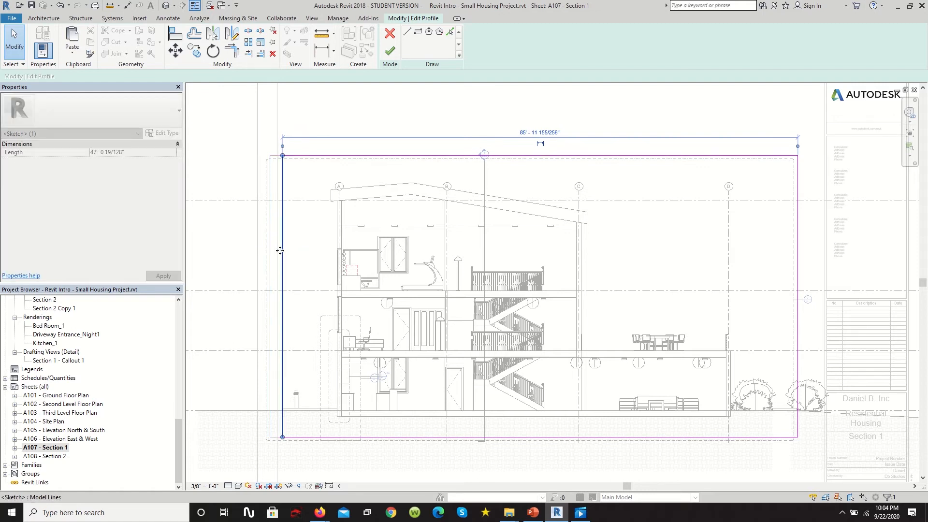
left_click(390, 50)
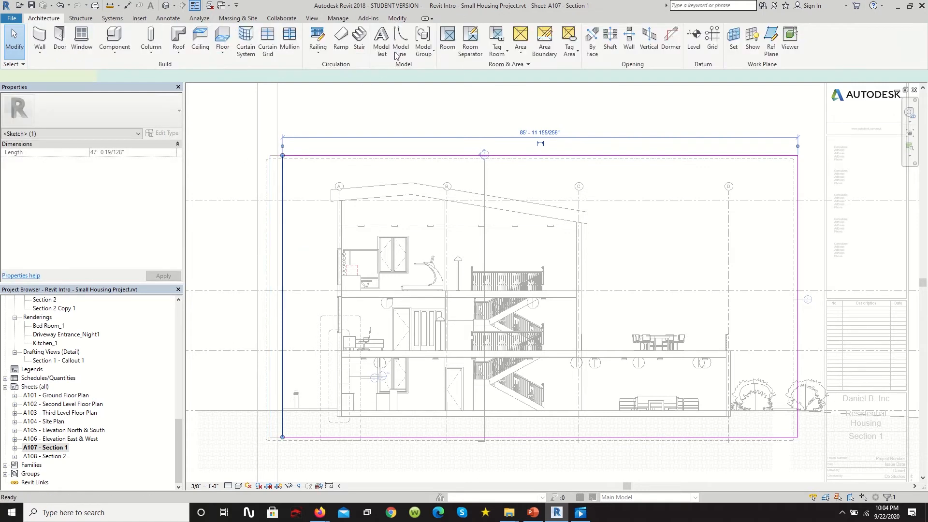
- Hide the crop region of the Section 1 Copy 1 view on sheet A107
scroll(435, 193, "down", 3)
scroll(434, 193, "up", 2)
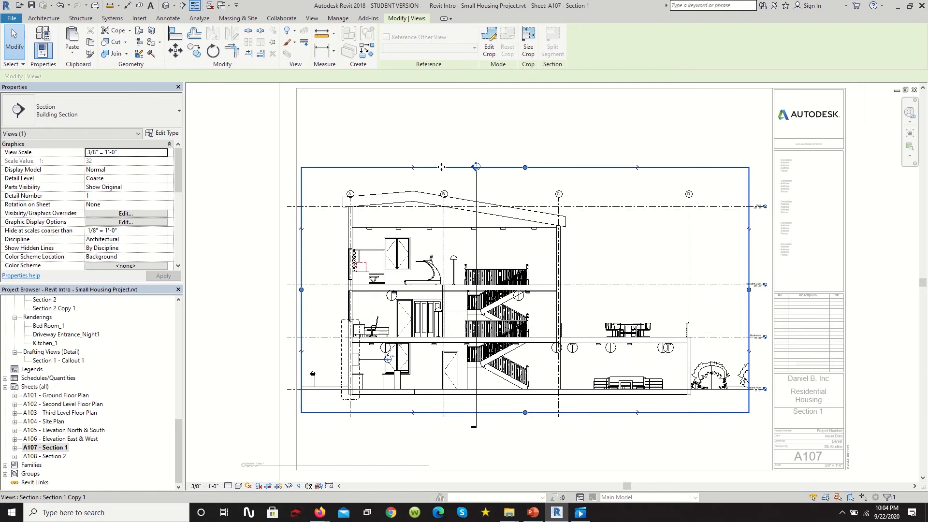
left_click(223, 194)
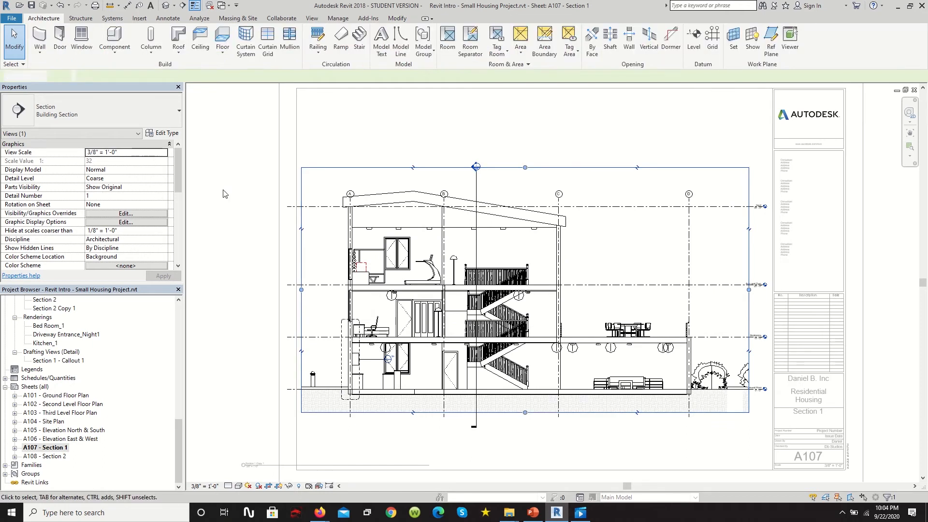
left_click(313, 168)
scroll(103, 237, "down", 4)
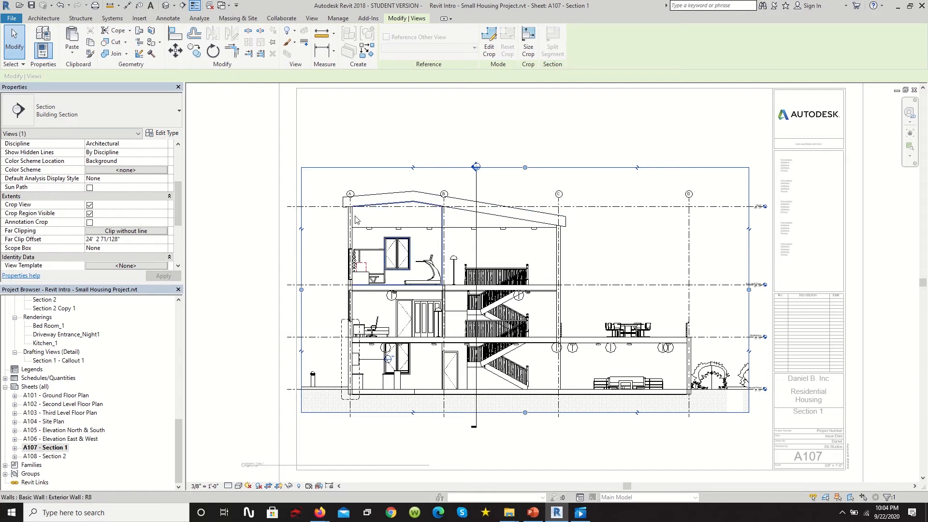
left_click(89, 213)
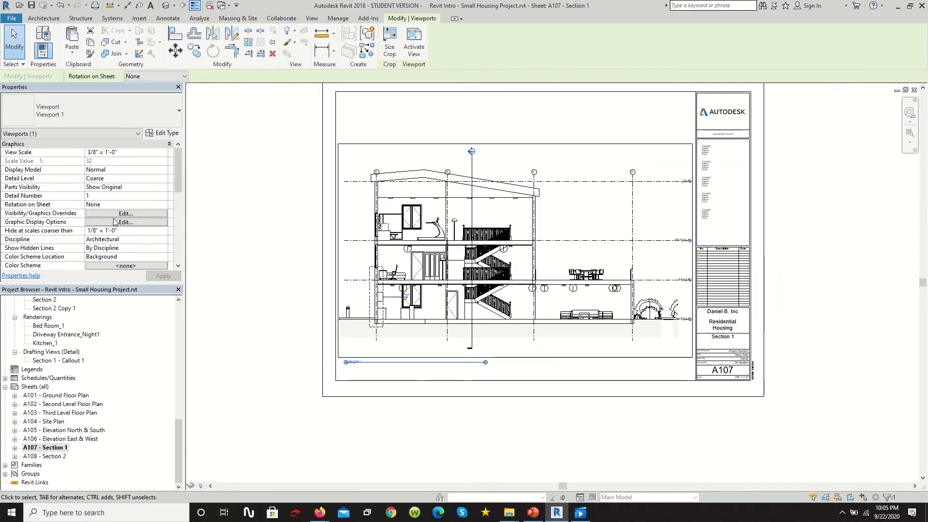
- In the A107 viewport's graphic display options, turn on cast and ambient shadows and set the background to Sky
left_click(115, 222)
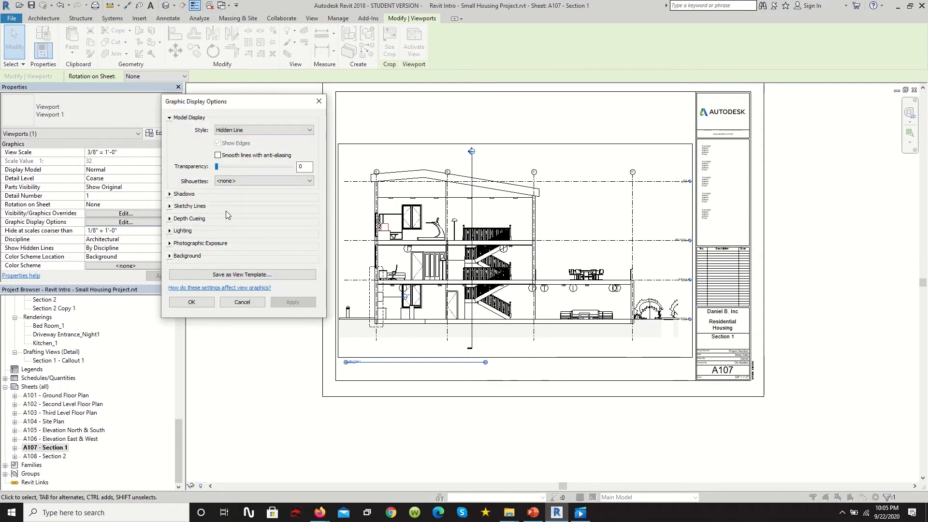
left_click(170, 206)
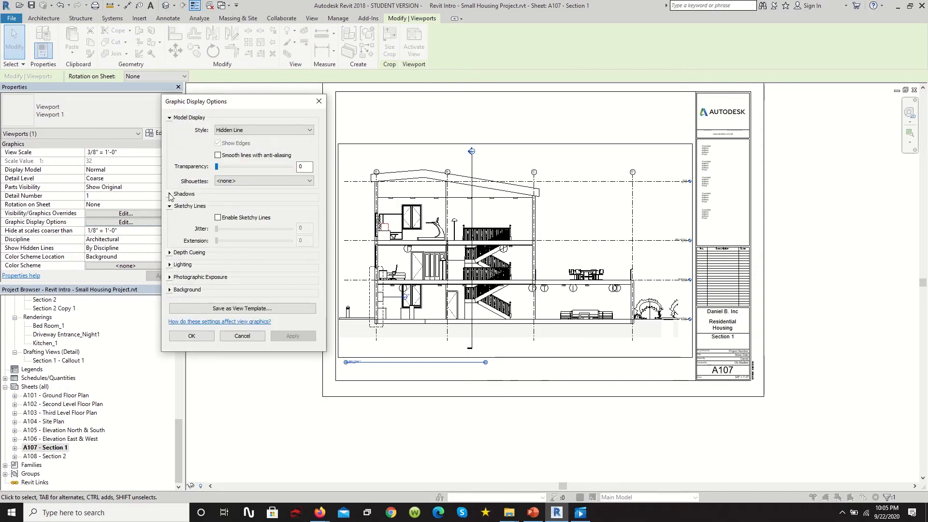
left_click(169, 195)
left_click(218, 201)
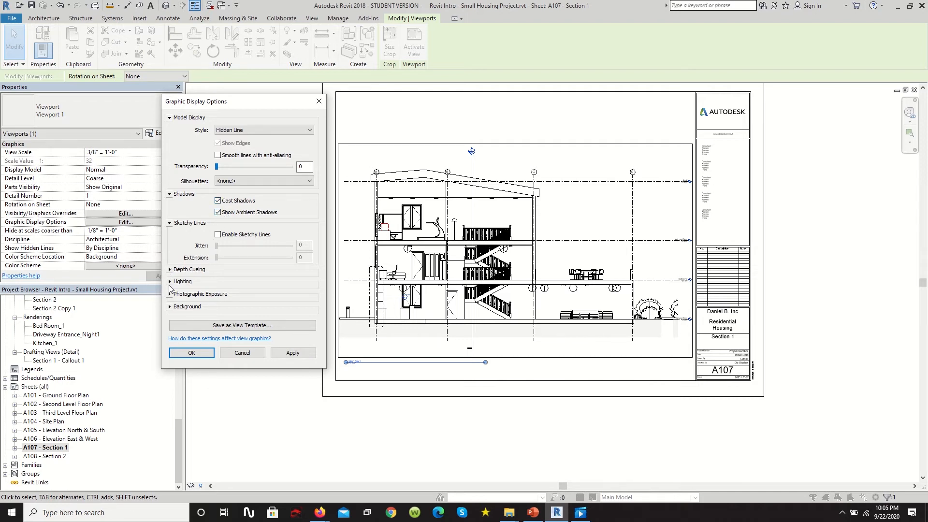
left_click(172, 307)
left_click(232, 320)
left_click(236, 336)
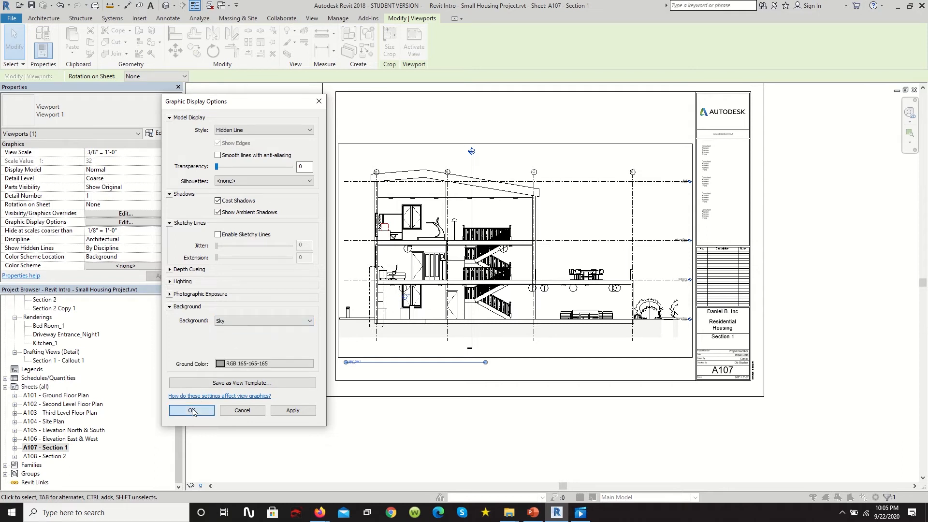
- Set the Sky background's ground color to RGB 123-163-206 and apply the display options to the A107 viewport
left_click(252, 364)
left_click_drag(306, 208, 307, 238)
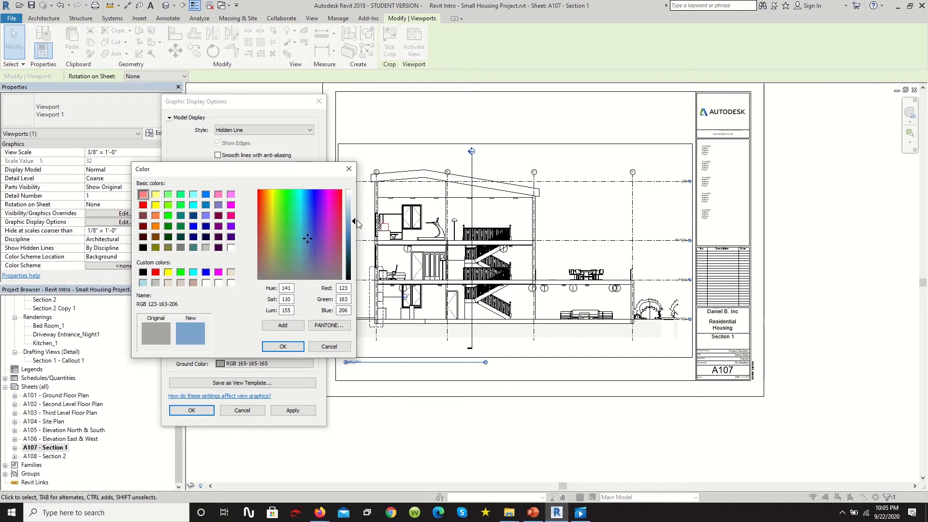
left_click(284, 346)
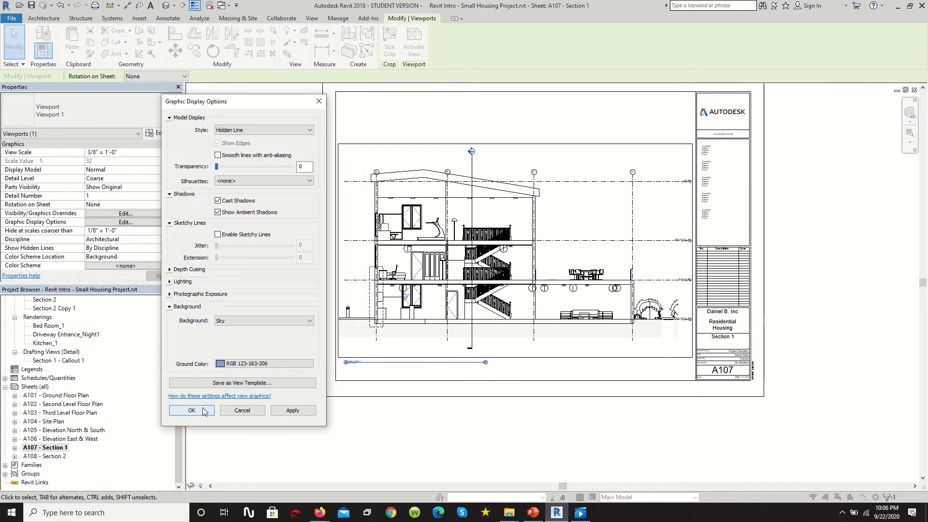
left_click(203, 411)
left_click(389, 99)
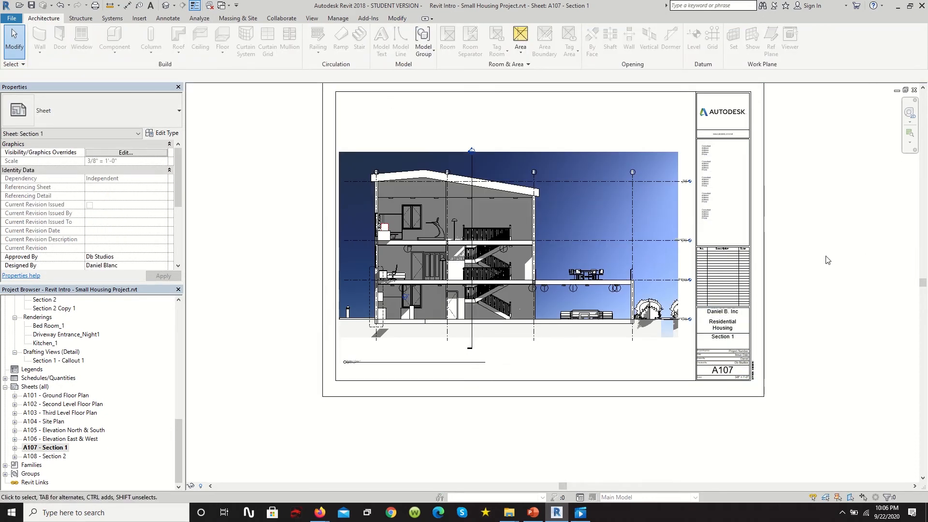
- Enable sketchy lines with a jitter of 1 for the A107 section viewport and inspect the linework around the stairs and floor slabs
scroll(665, 321, "up", 3)
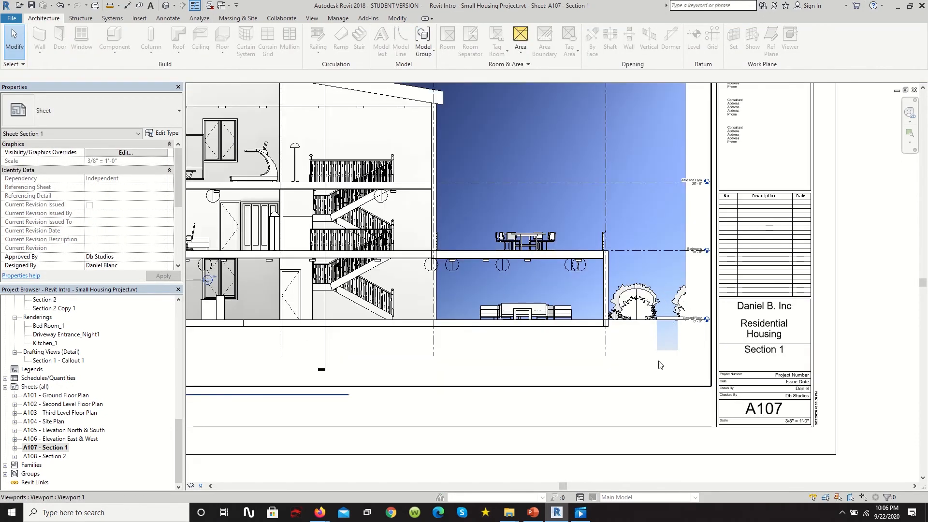
scroll(629, 242, "down", 2)
left_click(581, 122)
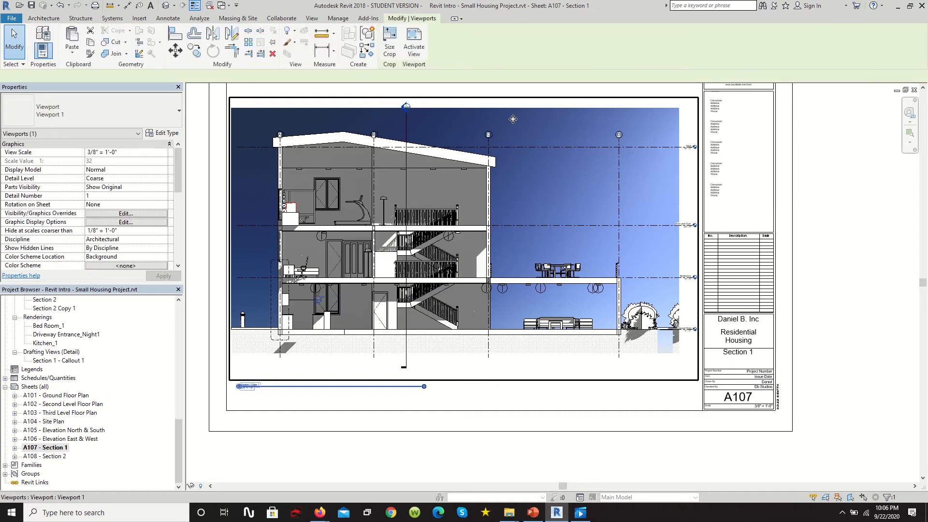
left_click(126, 222)
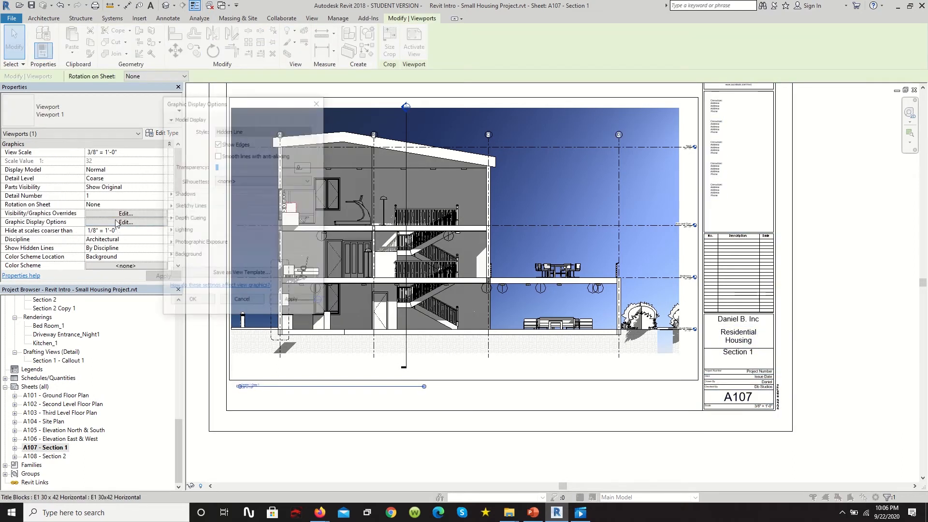
left_click(218, 235)
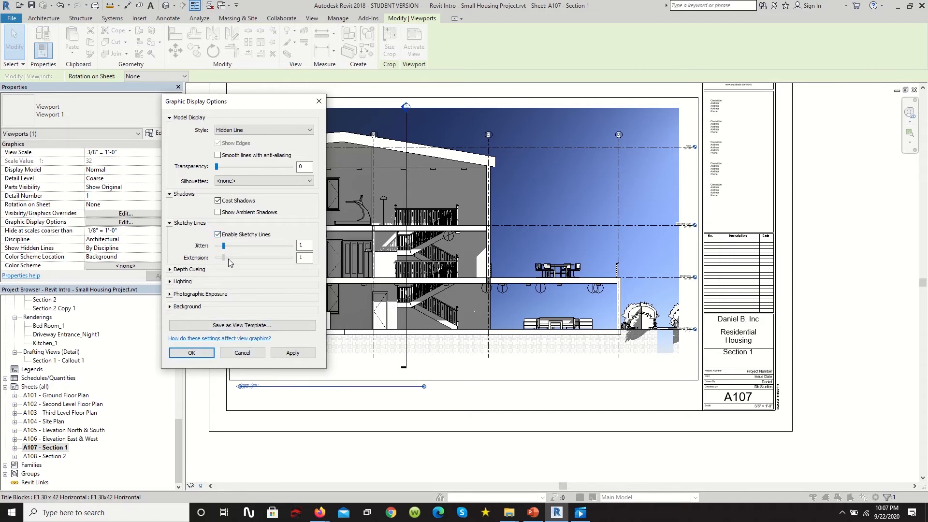
left_click(191, 353)
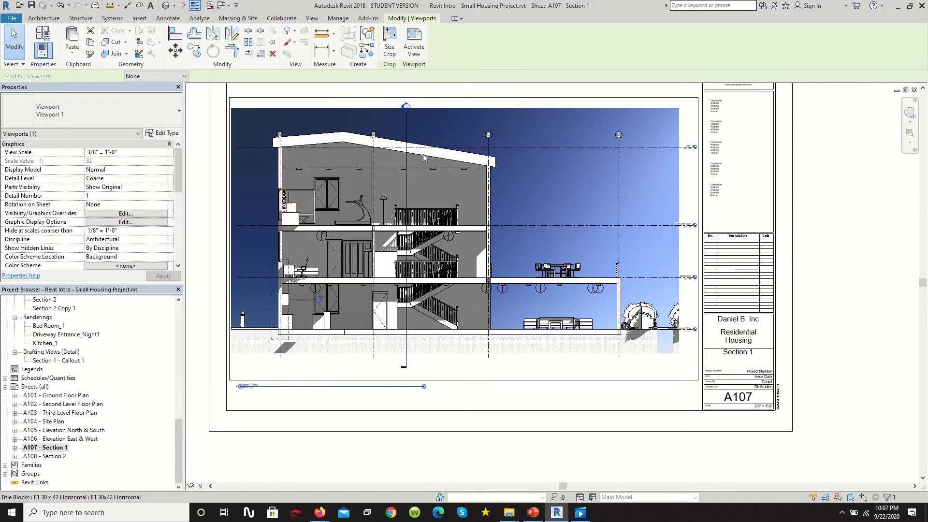
scroll(492, 240, "up", 5)
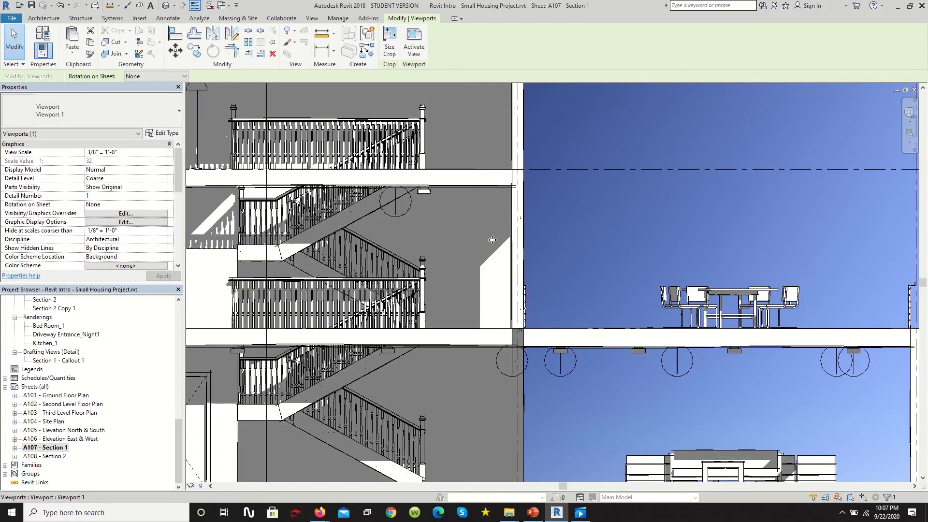
scroll(492, 240, "down", 5)
scroll(544, 282, "up", 8)
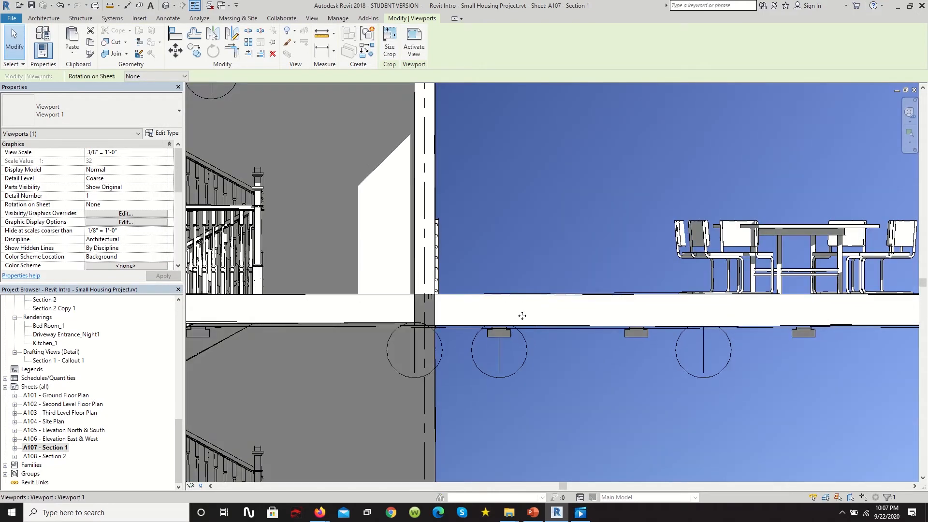
scroll(522, 315, "down", 8)
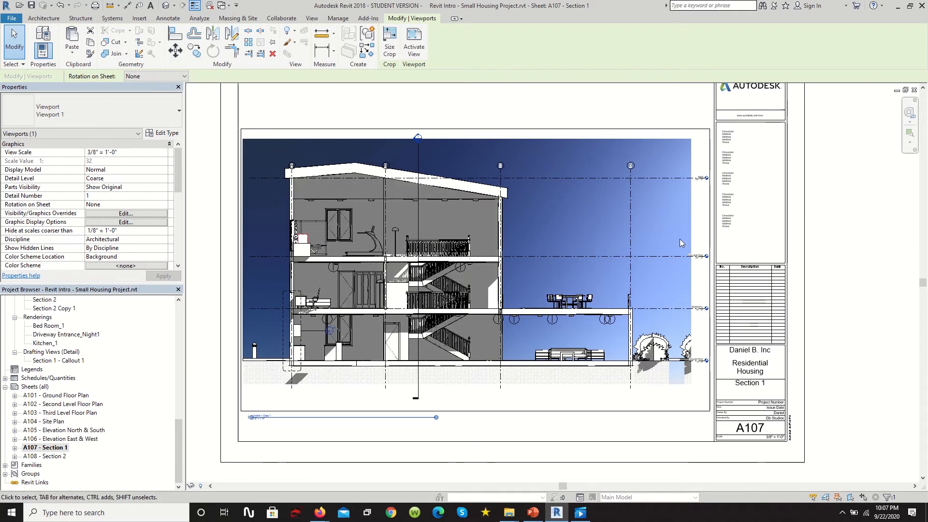
- Set the A107 viewport's sketchy lines to jitter 0 and extension 4, and turn off cast shadows
left_click(122, 223)
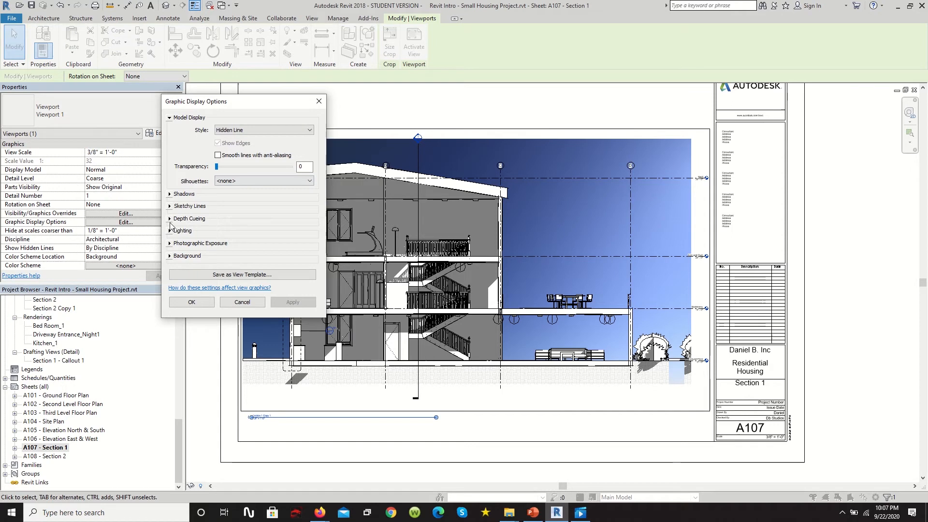
left_click(170, 207)
left_click_drag(241, 241, 242, 241)
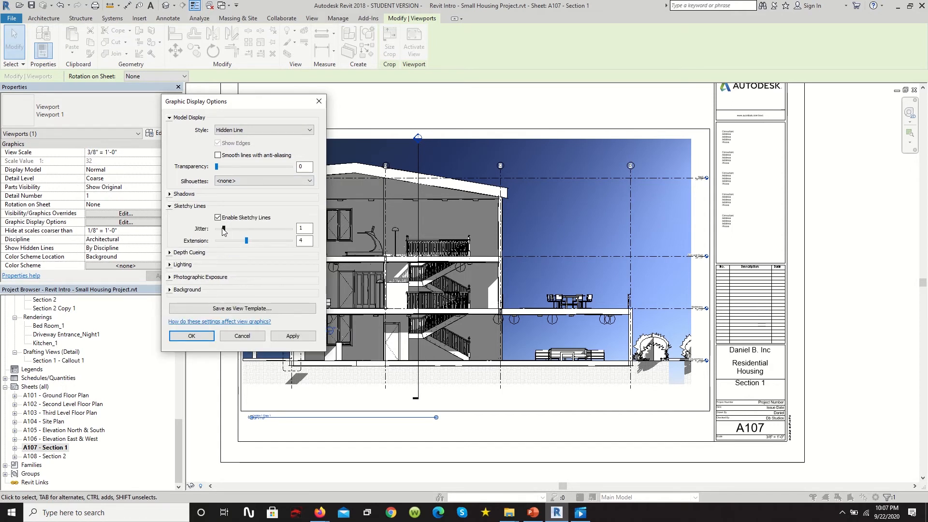
left_click(186, 195)
left_click(218, 200)
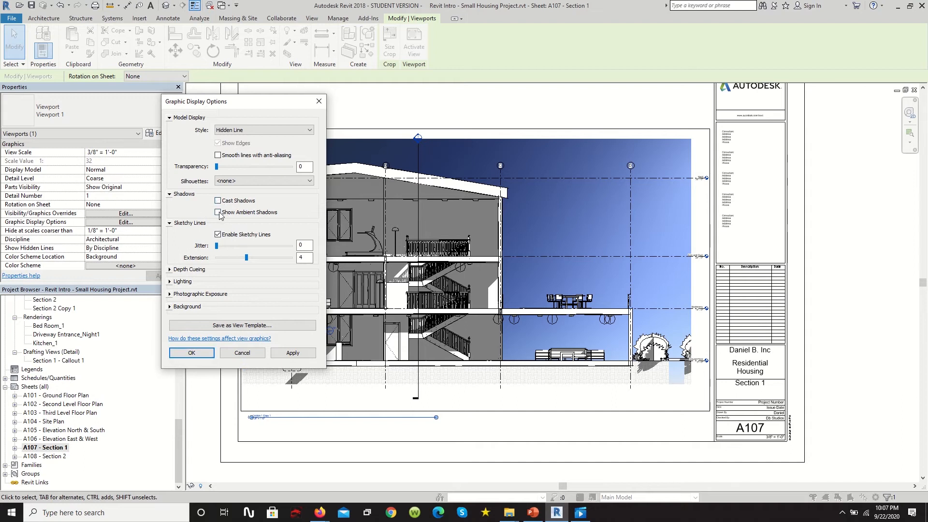
- Set the background's ground color to RGB 179-211-236 and apply the display options to the A107 viewport
left_click(171, 307)
left_click(233, 323)
left_click(195, 334)
left_click(230, 364)
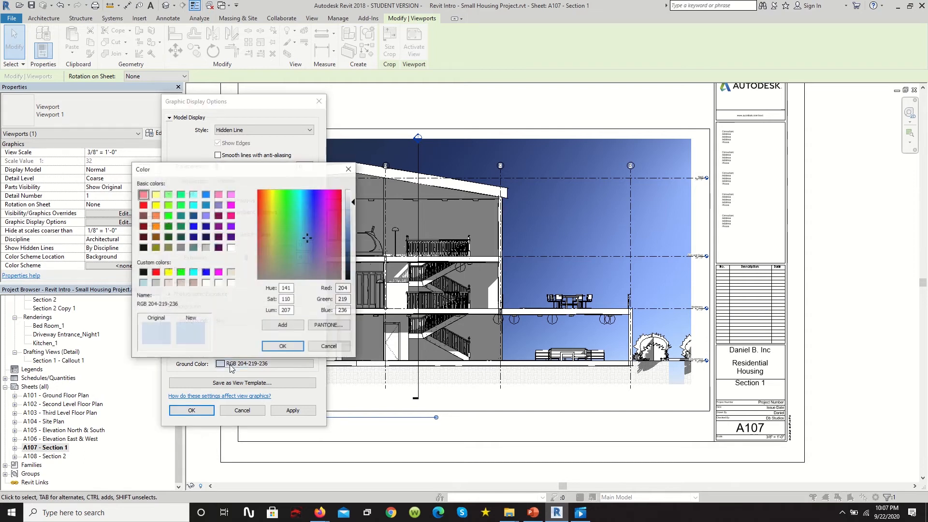
left_click_drag(355, 202, 355, 209)
left_click(304, 227)
left_click_drag(303, 227, 304, 228)
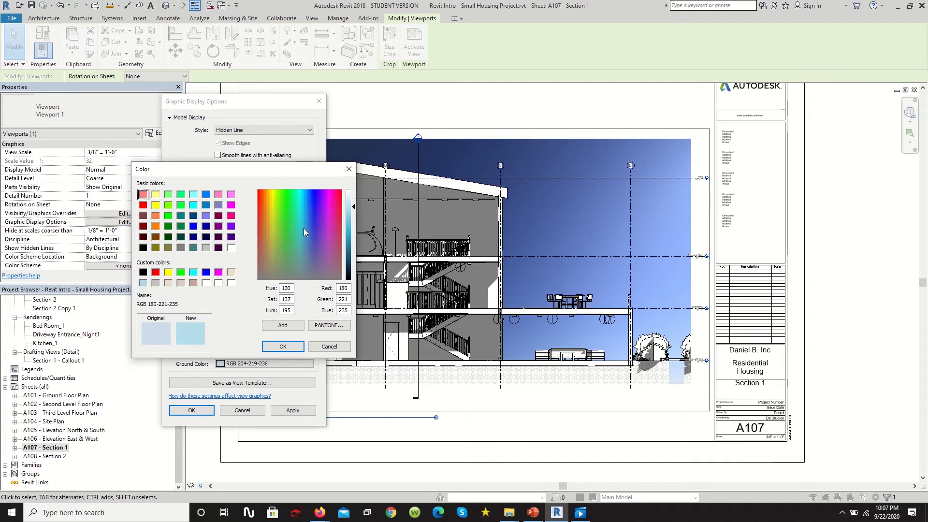
left_click(304, 228)
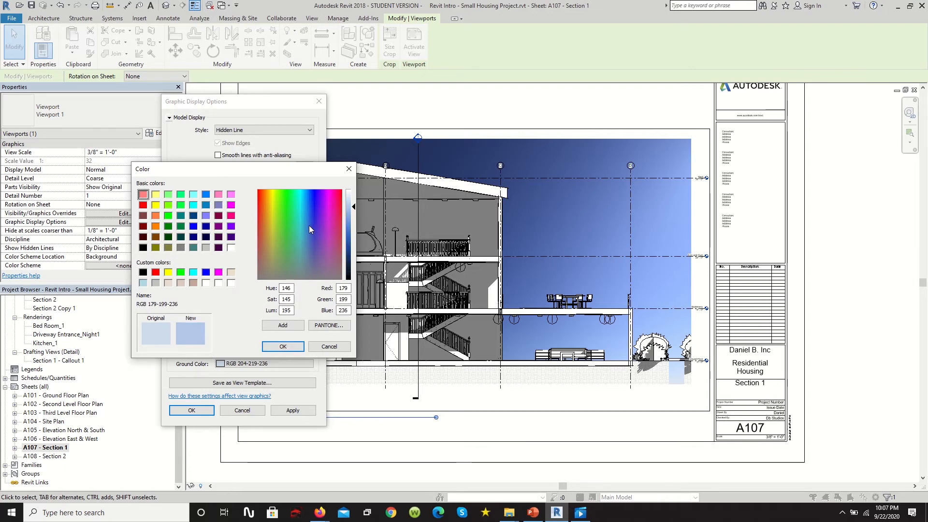
left_click(283, 346)
left_click(205, 410)
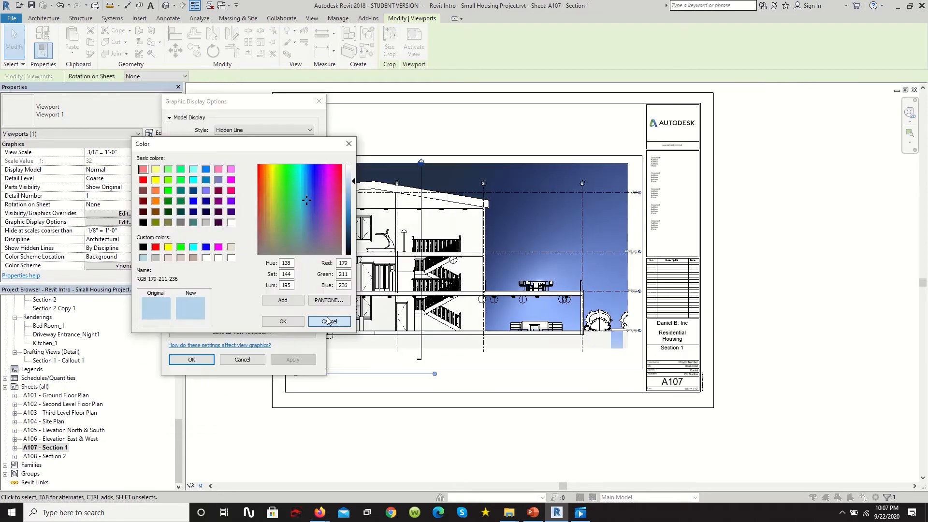
- Switch the A107 viewport's background from Sky to Gradient, leaving the ground color as it is, and apply the display options
left_click(325, 321)
left_click(293, 270)
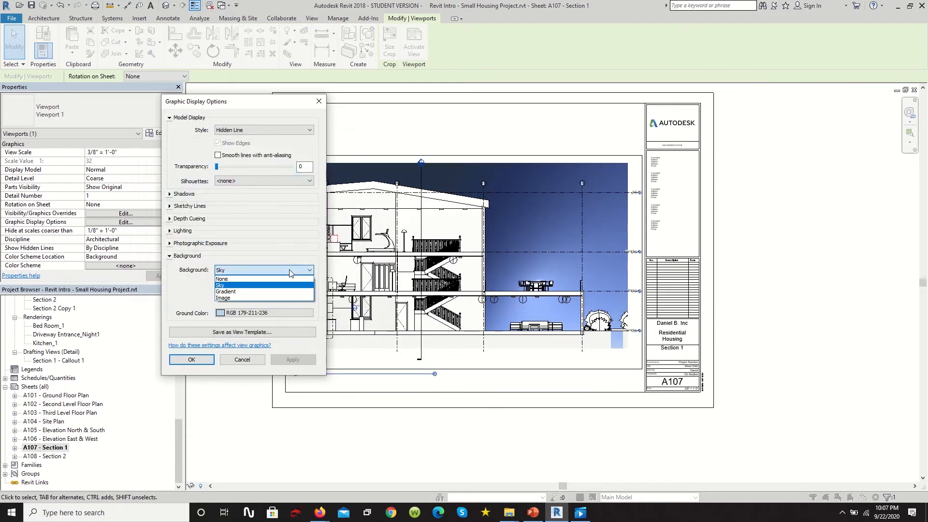
left_click(253, 291)
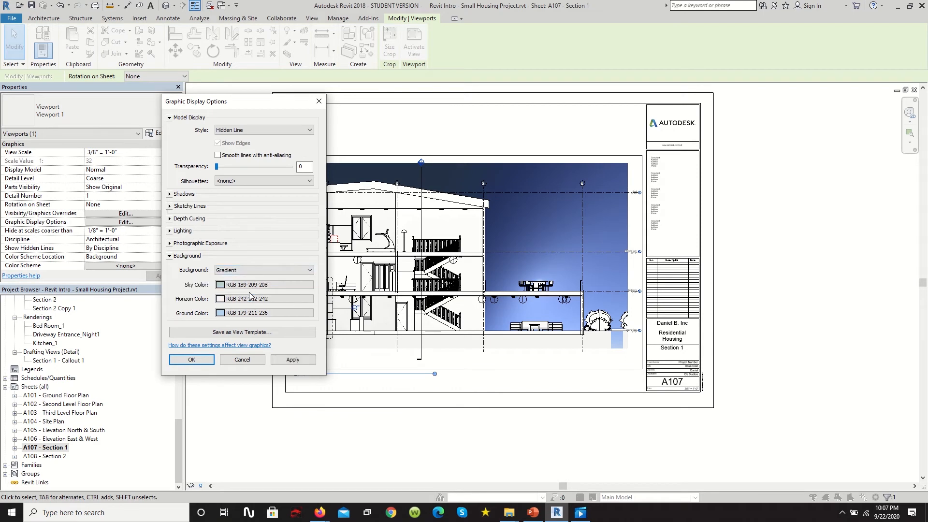
left_click(192, 359)
left_click(791, 165)
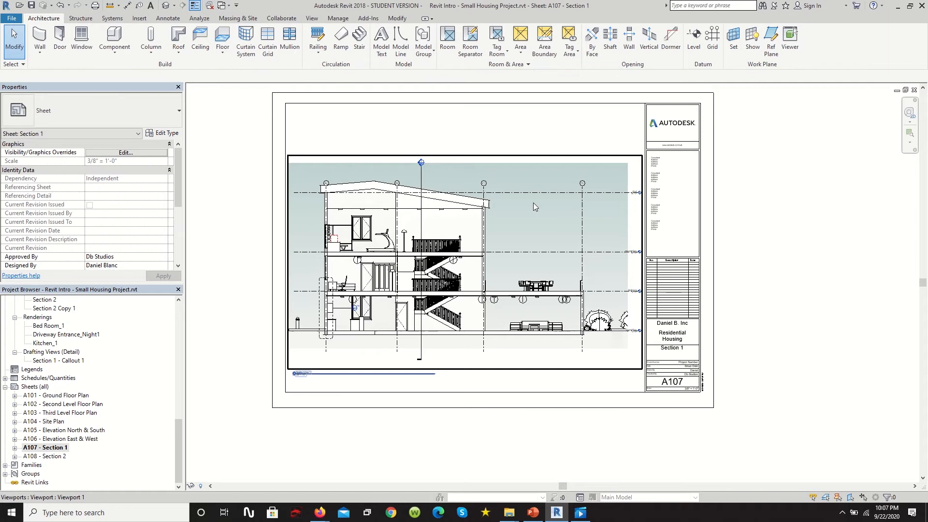
- Set the gradient's sky color to RGB 128-159-191 for the A107 viewport and inspect the section against the new background
scroll(506, 199, "up", 1)
left_click(552, 161)
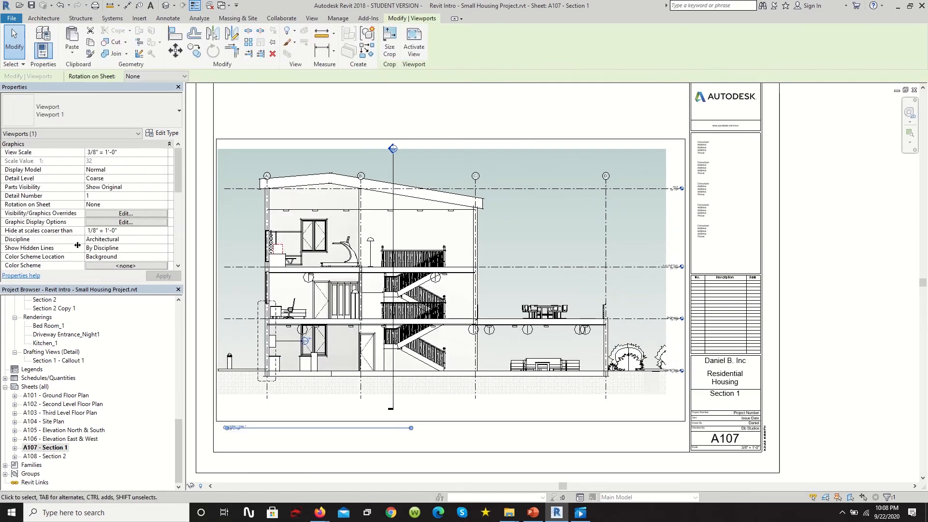
left_click(127, 223)
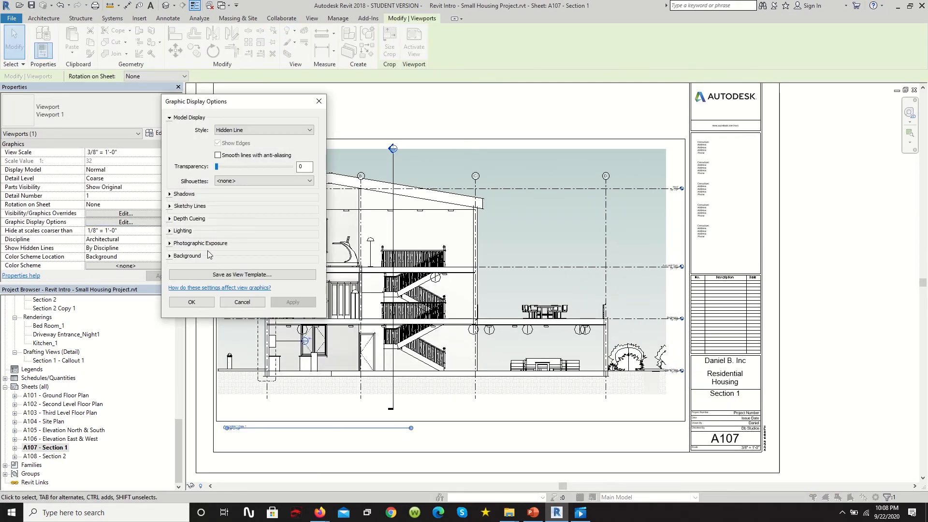
left_click(170, 256)
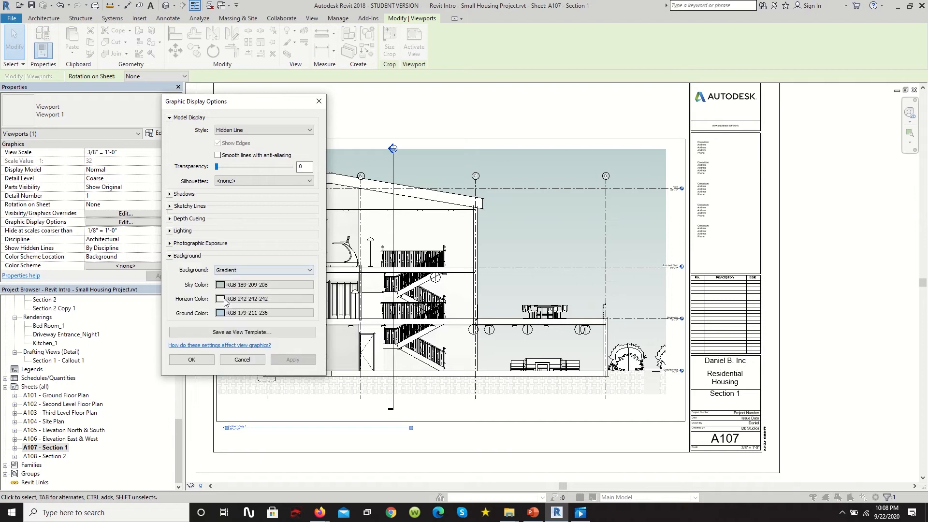
left_click(226, 286)
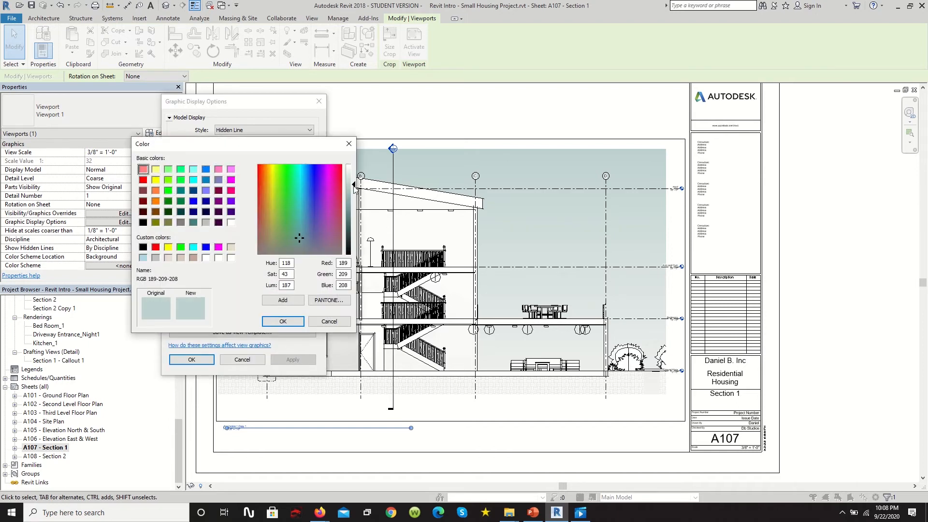
left_click(309, 224)
left_click(282, 321)
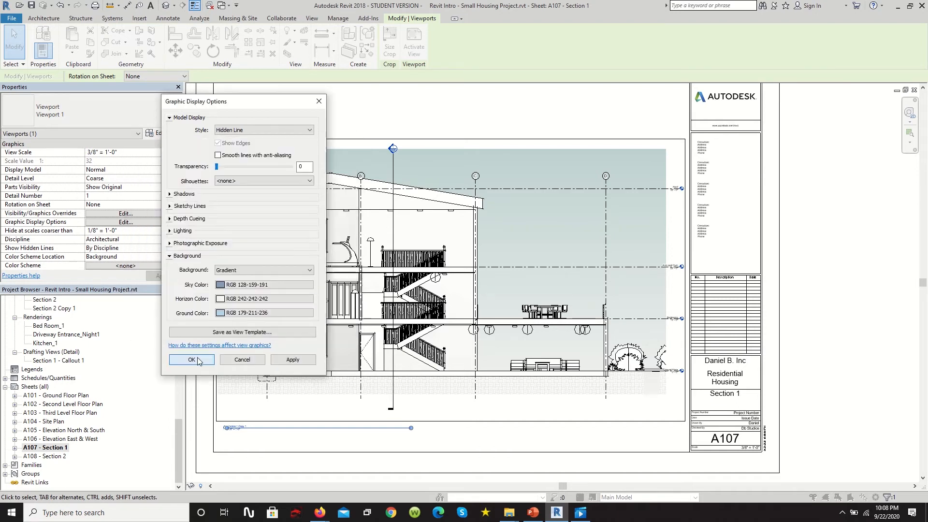
left_click(192, 359)
key("Escape")
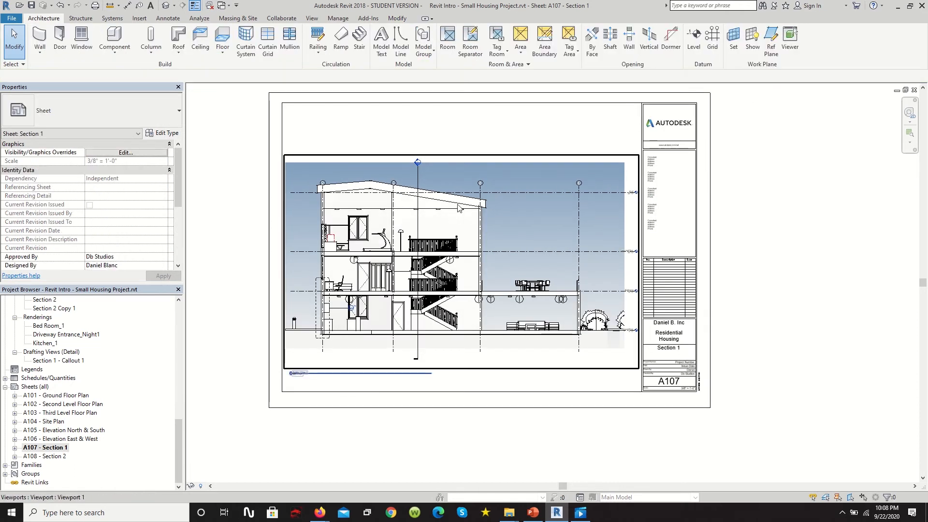
scroll(437, 195, "up", 3)
scroll(444, 199, "down", 3)
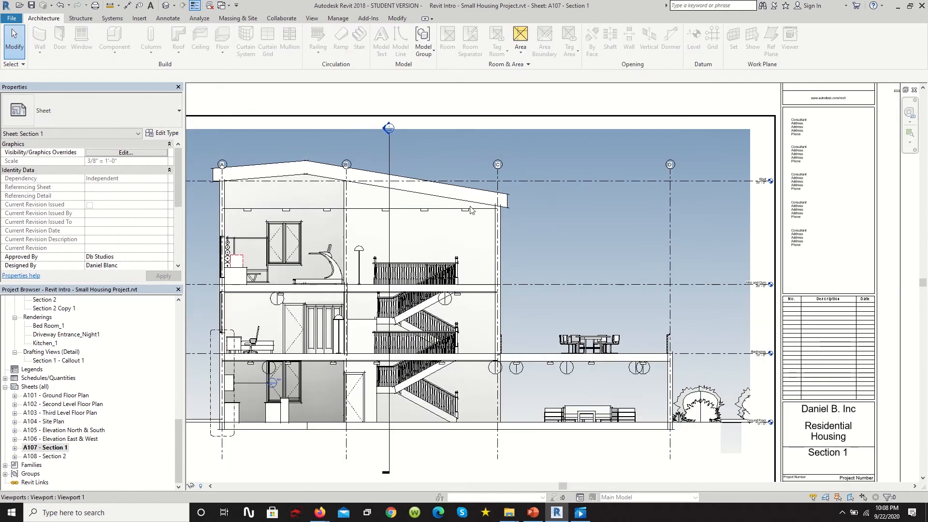
scroll(534, 307, "down", 2)
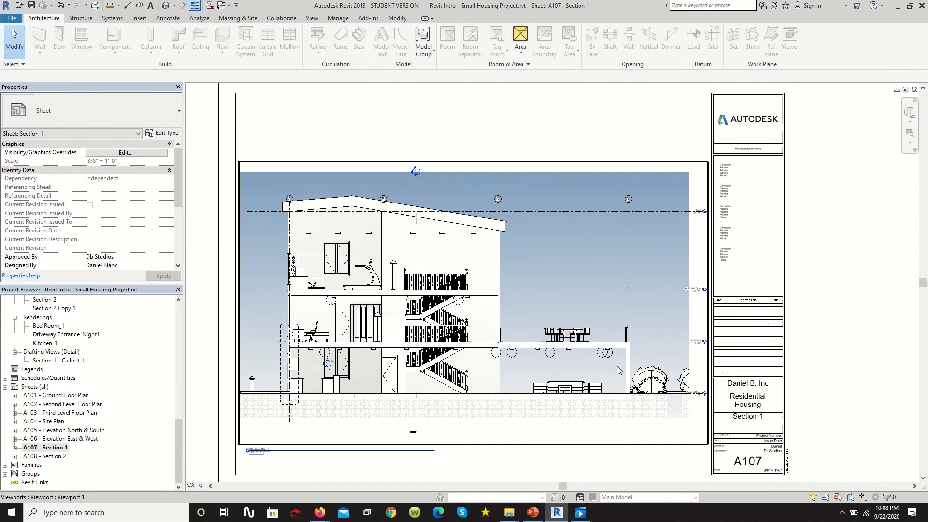
scroll(610, 361, "up", 3)
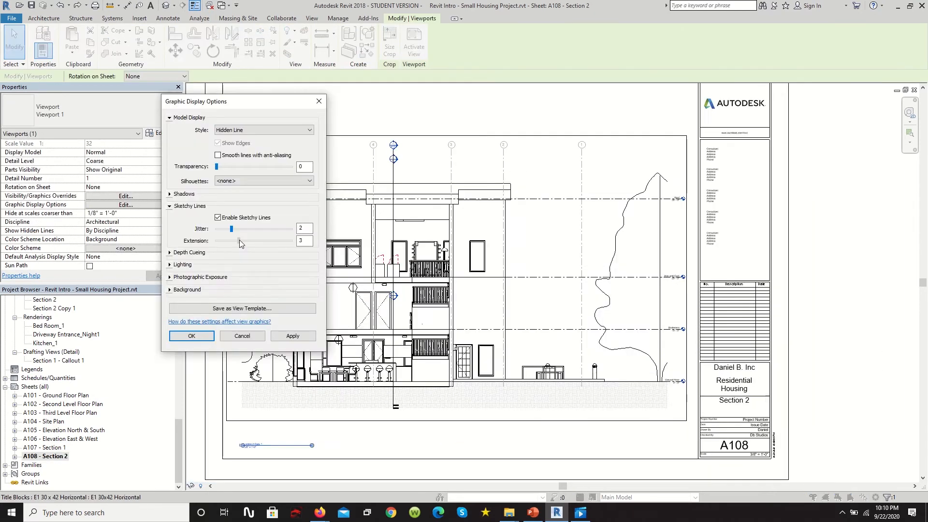
- Turn on ambient shadows for the A108 section viewport in Hidden Line style and inspect the shading of the rooms and trees
left_click(237, 130)
left_click(238, 136)
left_click(170, 194)
left_click(218, 212)
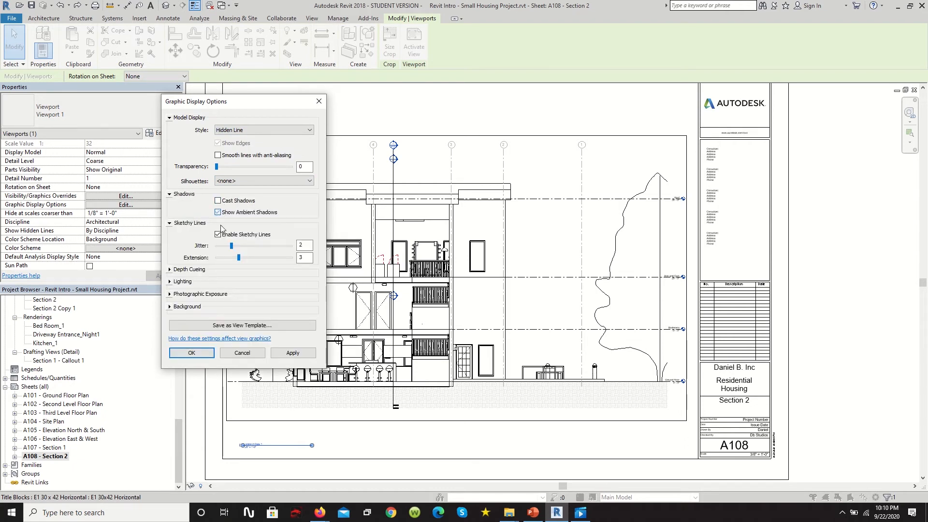
left_click(192, 353)
scroll(432, 130, "down", 1)
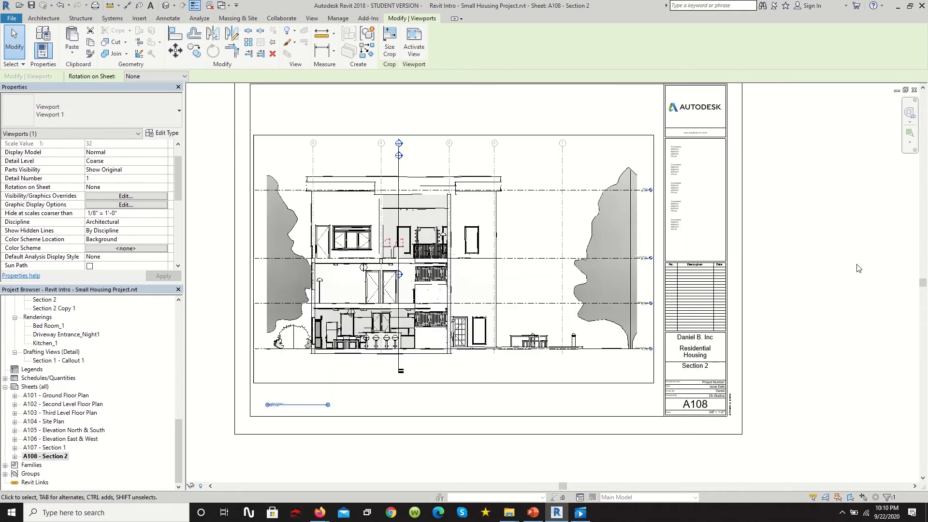
left_click(771, 226)
scroll(348, 317, "up", 2)
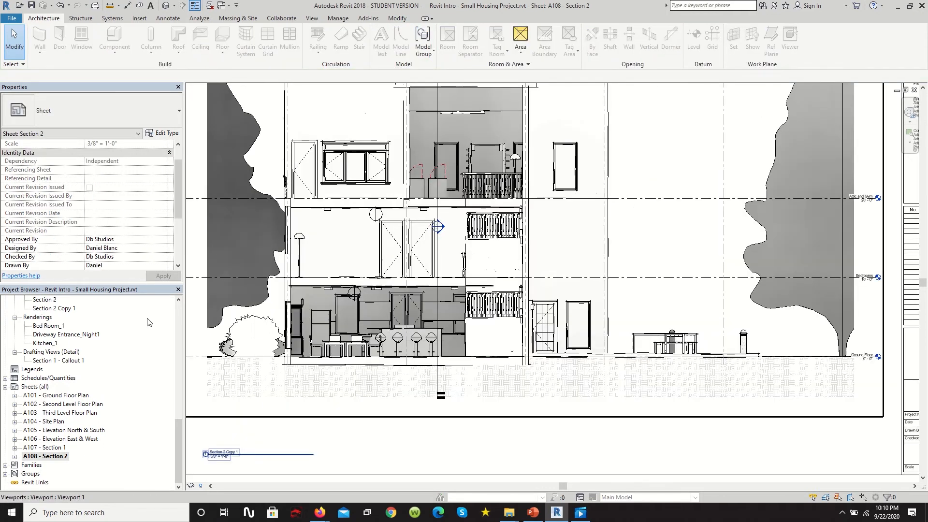
scroll(460, 271, "down", 4)
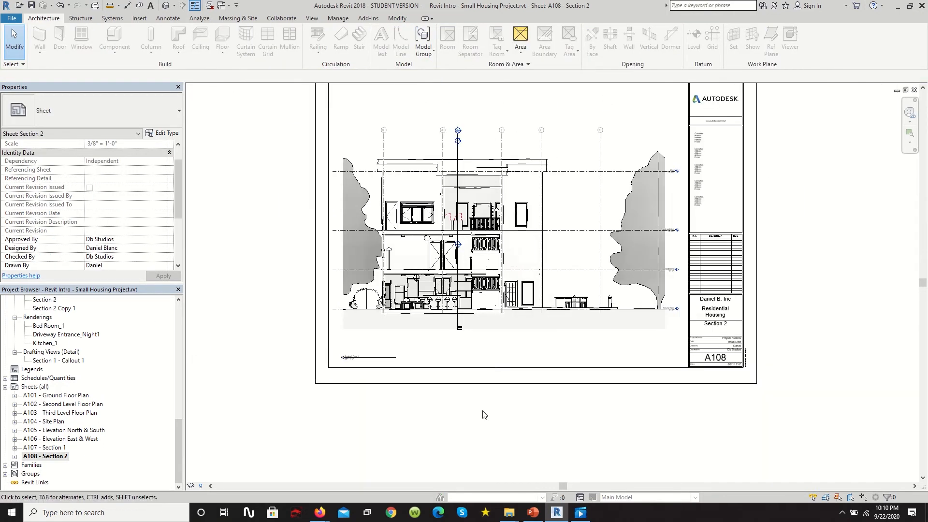
scroll(604, 208, "up", 2)
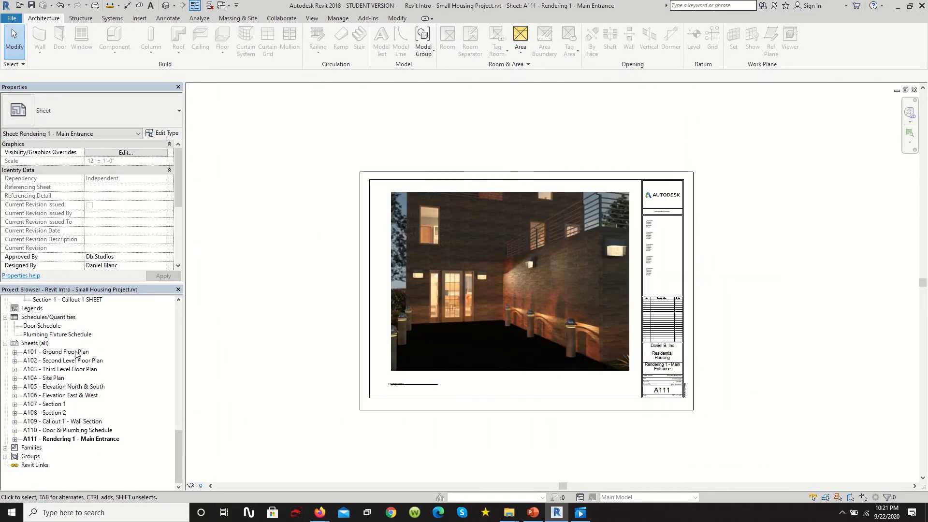
- Review the ground, second and third level floor plan sheets A101 to A103 and the site plan sheet A104
double_click(74, 350)
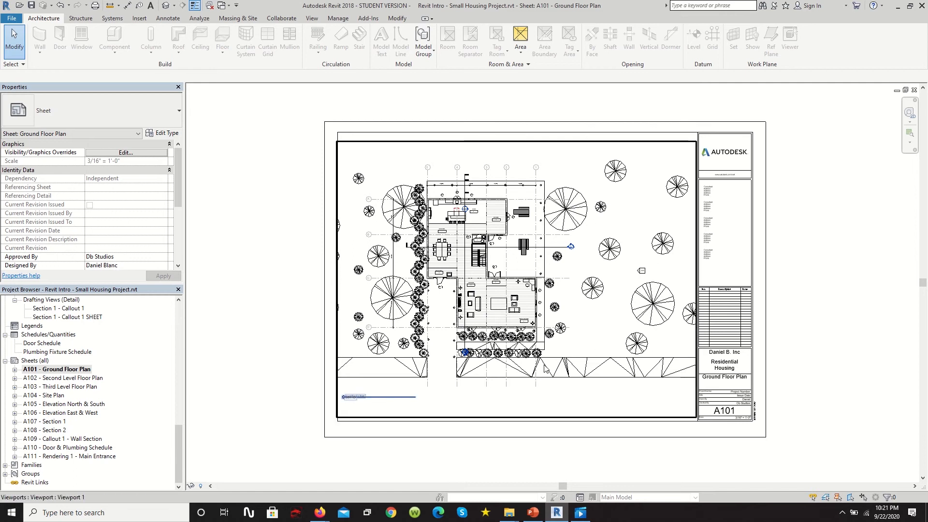
scroll(308, 419, "up", 1)
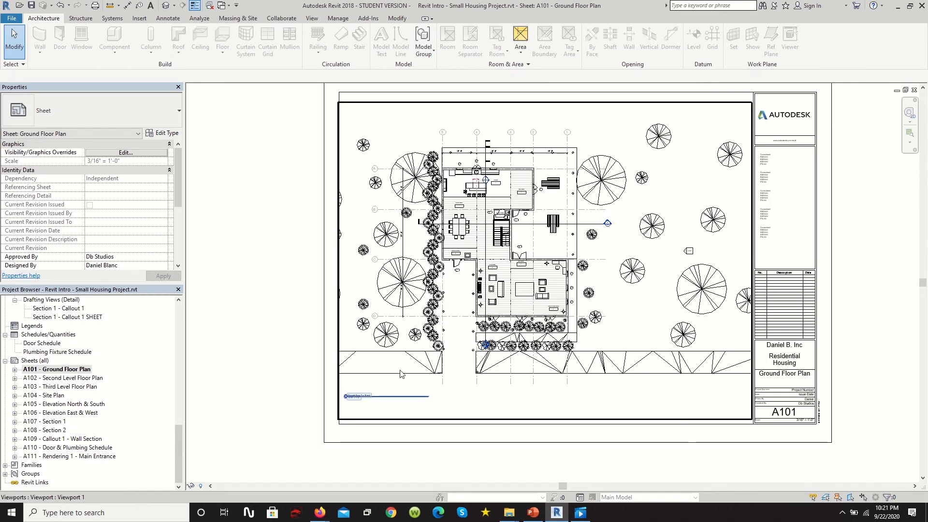
double_click(59, 378)
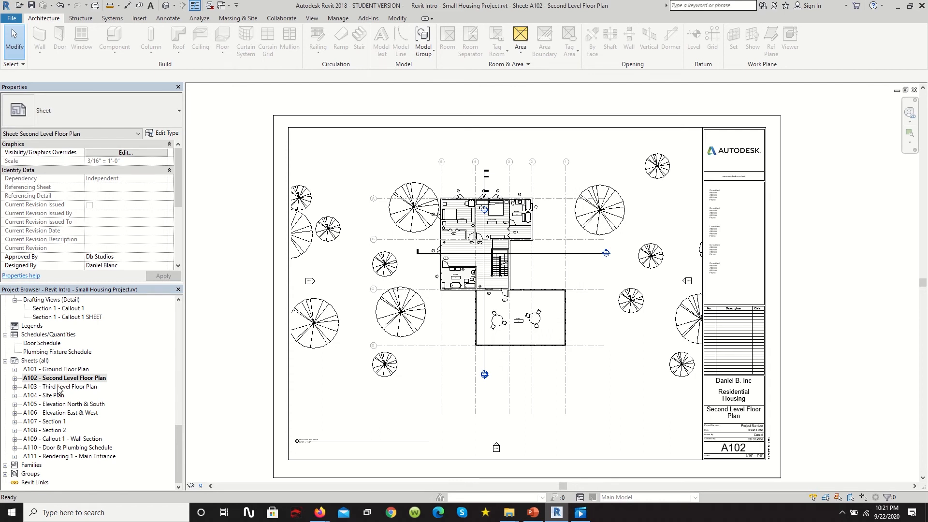
double_click(58, 387)
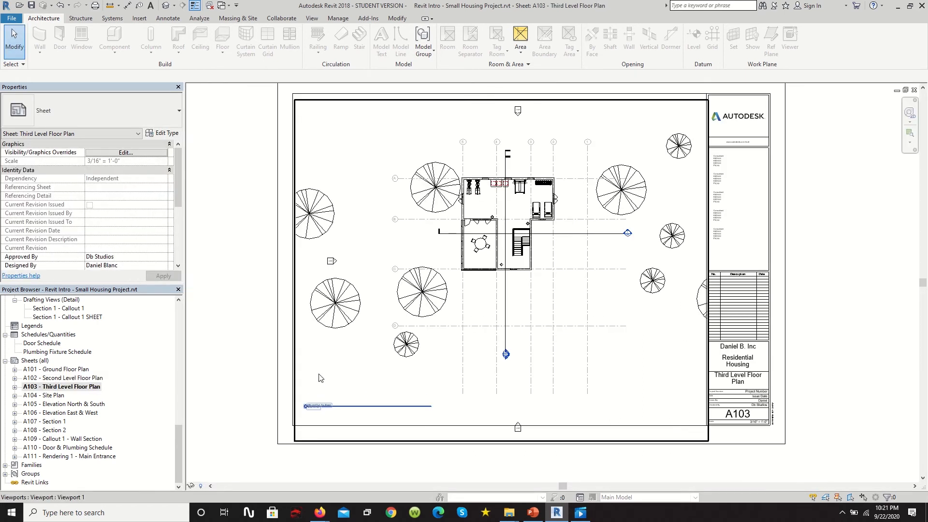
double_click(57, 396)
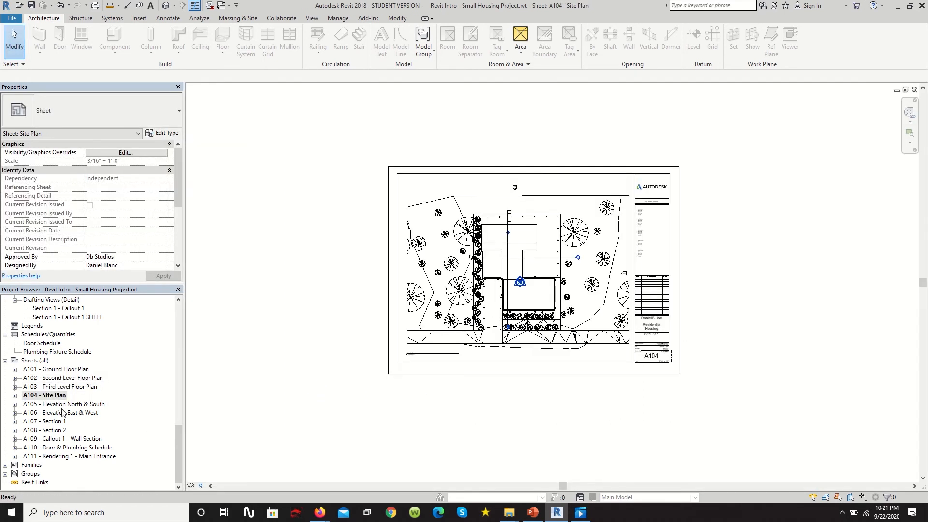
- Open the A106 Elevation East & West sheet and examine both elevations, their levels and section markers up close
left_click(62, 413)
double_click(62, 413)
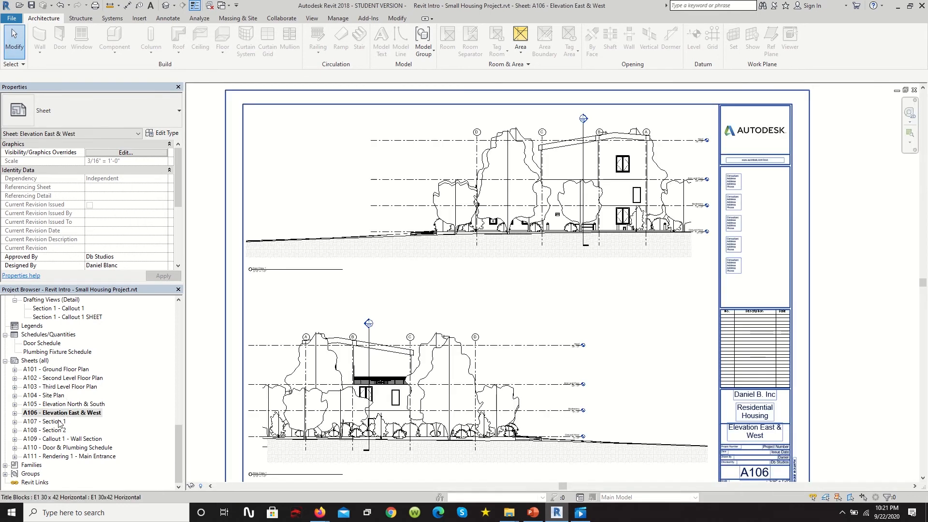
left_click(58, 421)
scroll(97, 232, "down", 3)
scroll(113, 197, "up", 2)
scroll(583, 131, "up", 4)
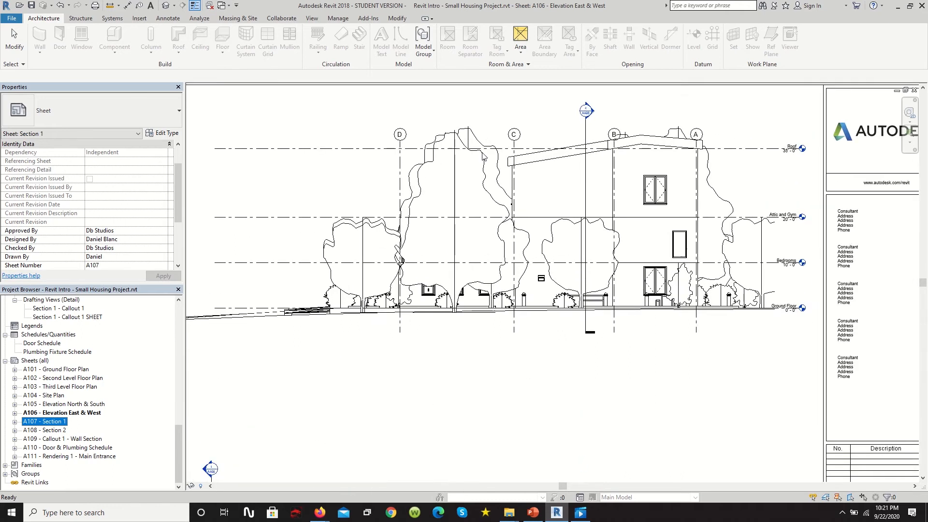
scroll(377, 162, "down", 2)
scroll(394, 169, "down", 3)
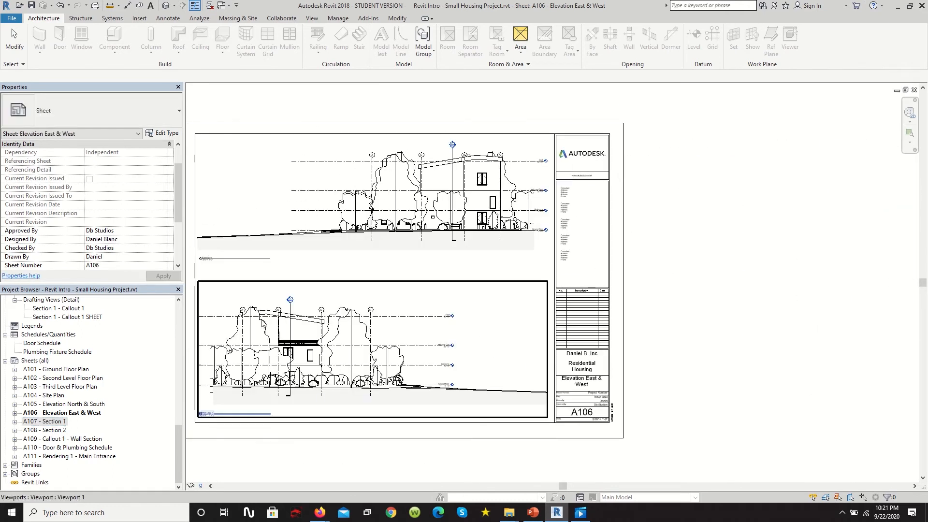
scroll(256, 301, "up", 4)
scroll(520, 252, "down", 5)
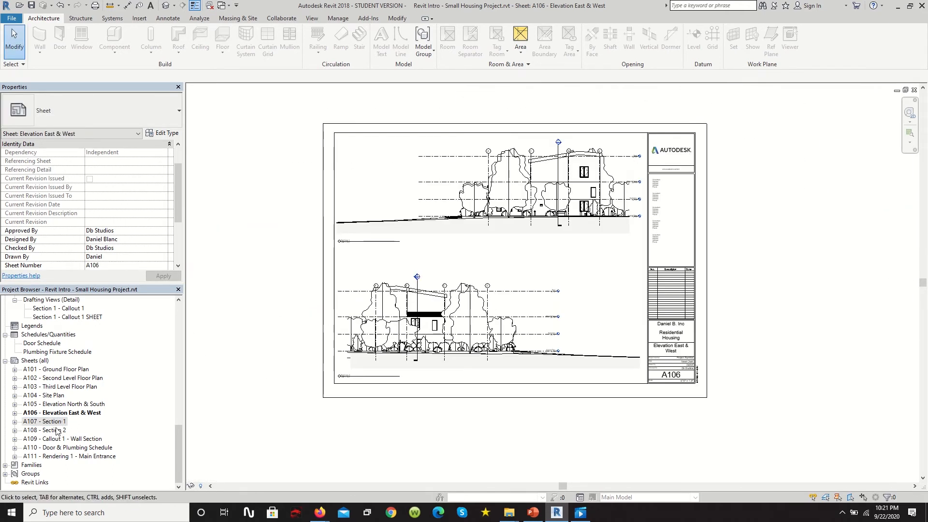
- Review the A105 North & South and A106 East & West elevation sheets, and open the A107 Section 1 sheet
double_click(63, 404)
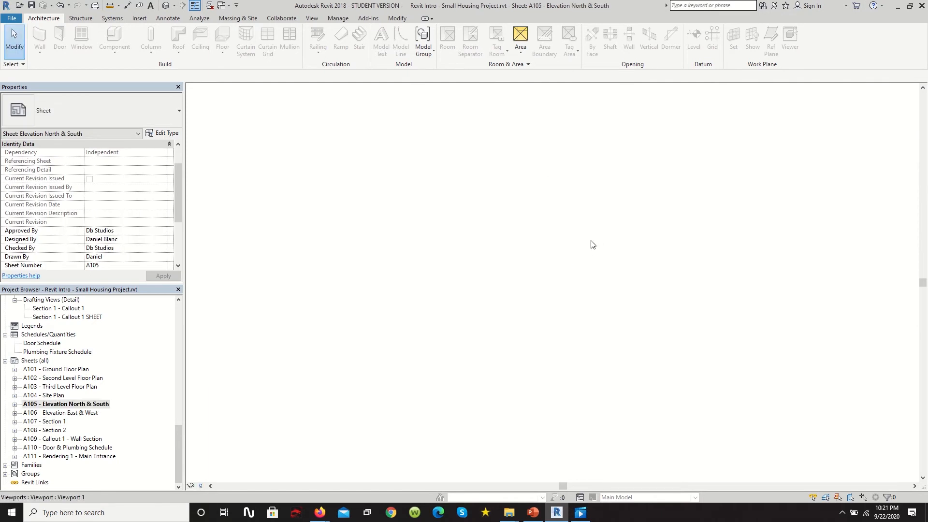
double_click(63, 413)
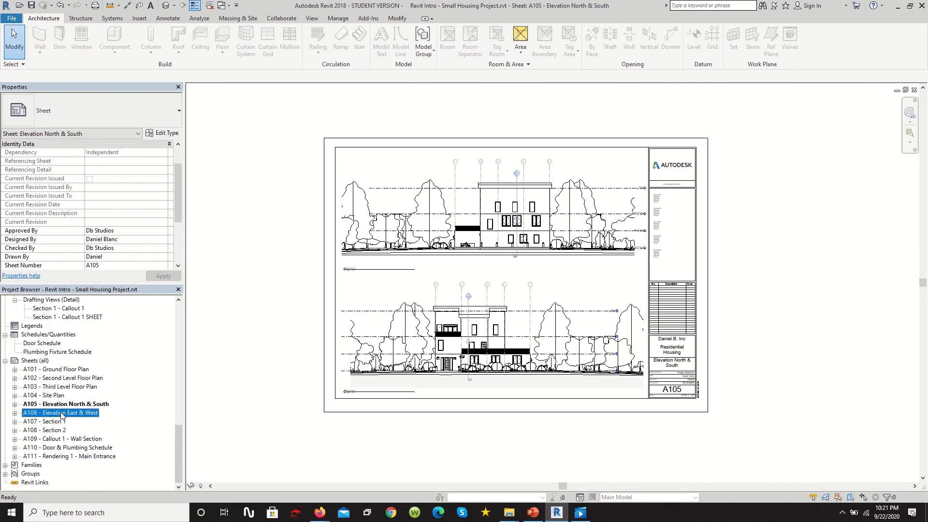
scroll(518, 227, "up", 2)
left_click(276, 173)
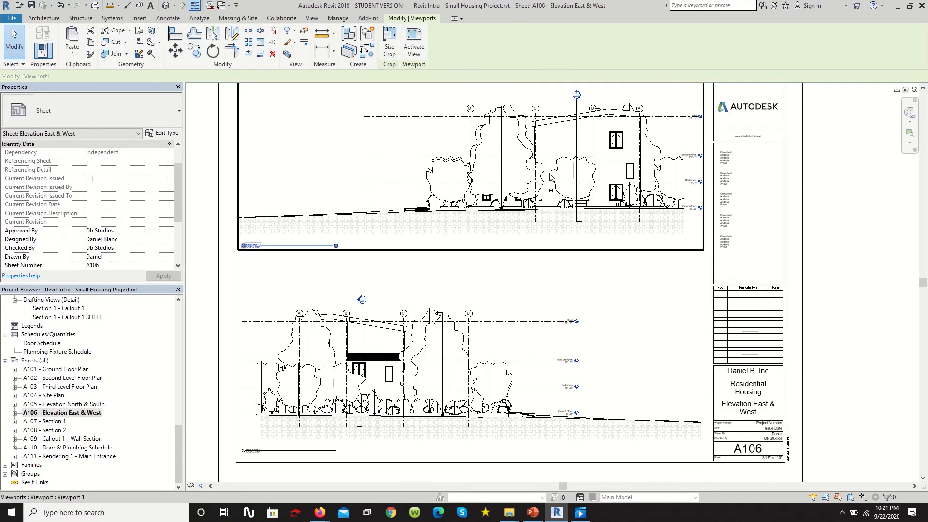
left_click(311, 259)
scroll(314, 261, "down", 3)
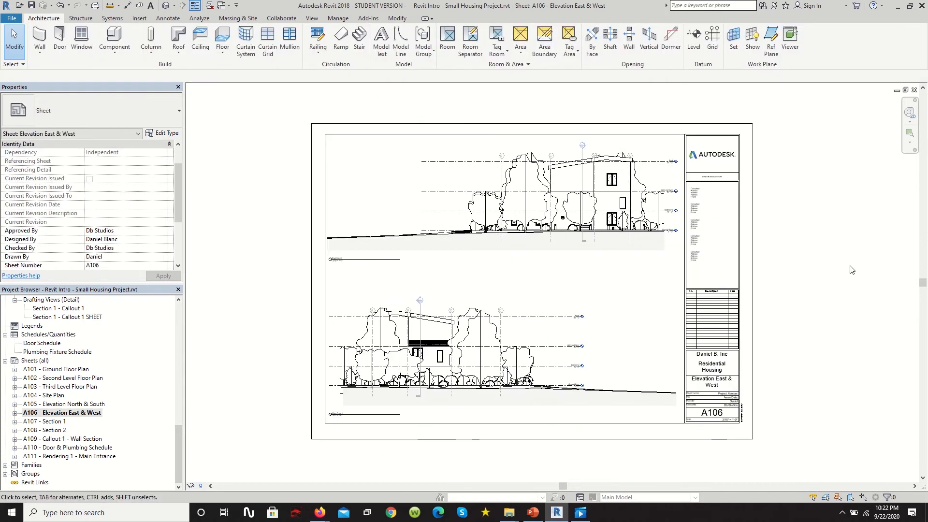
double_click(45, 422)
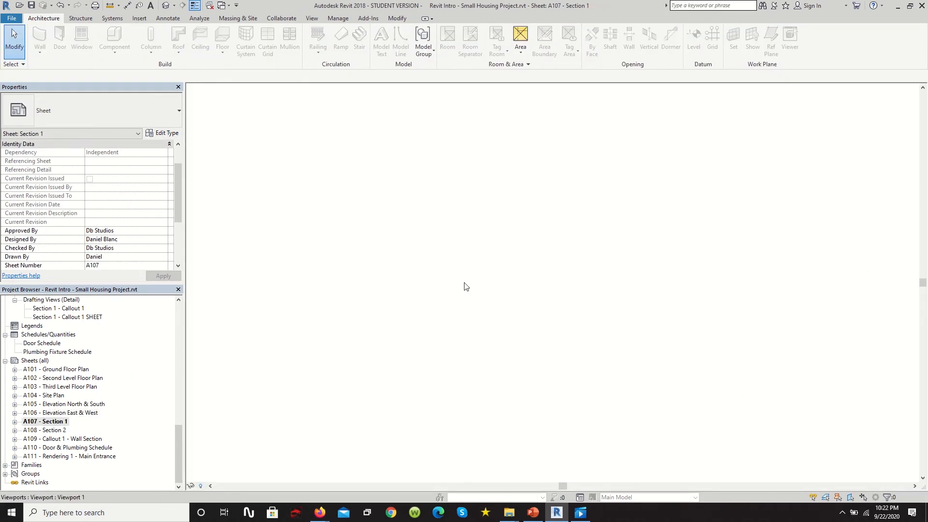
- Review the A107 Section 1 and A108 Section 2 sheets, and open the A109 Callout 1 - Wall Section sheet
scroll(518, 251, "down", 3)
scroll(782, 201, "up", 2)
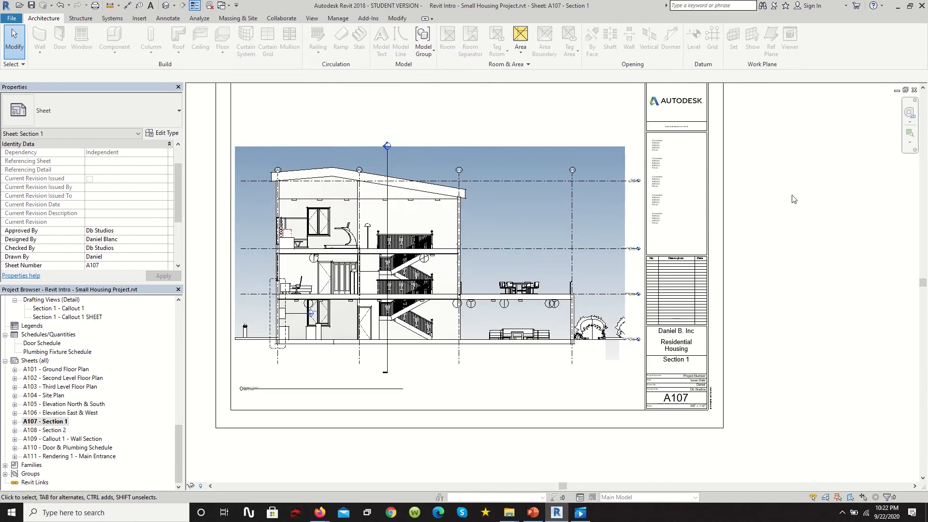
double_click(46, 430)
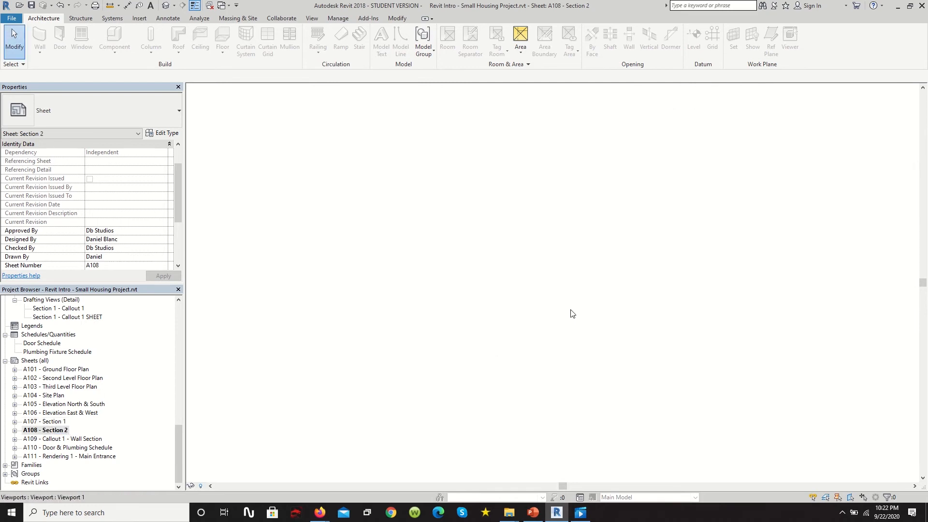
scroll(570, 311, "down", 3)
scroll(789, 189, "up", 1)
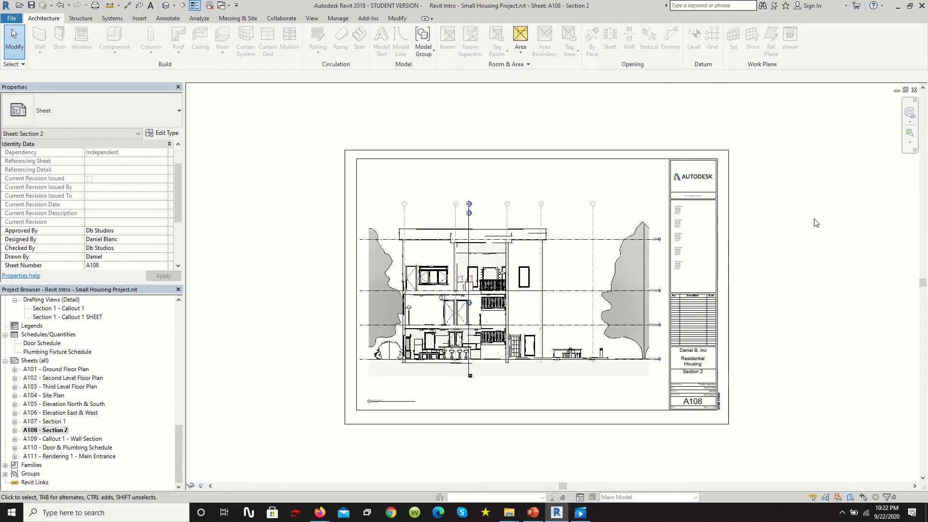
scroll(601, 318, "up", 2)
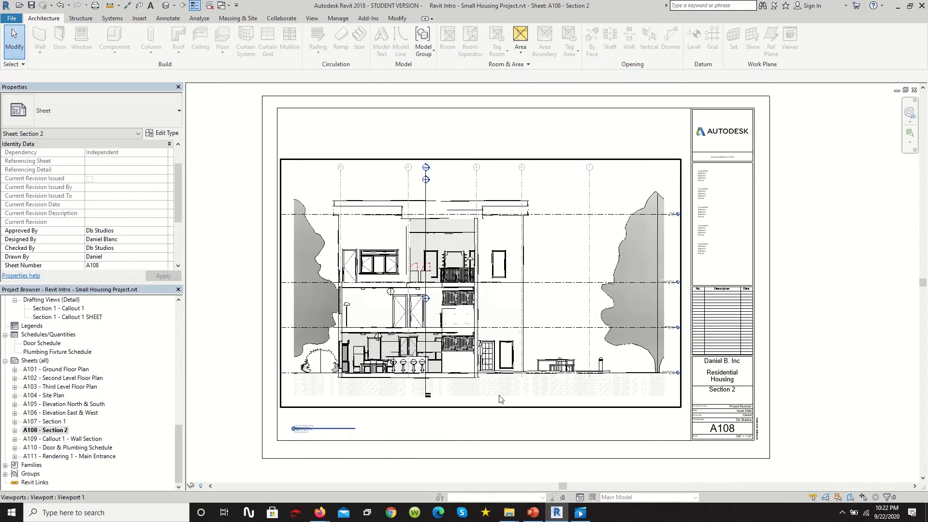
double_click(46, 438)
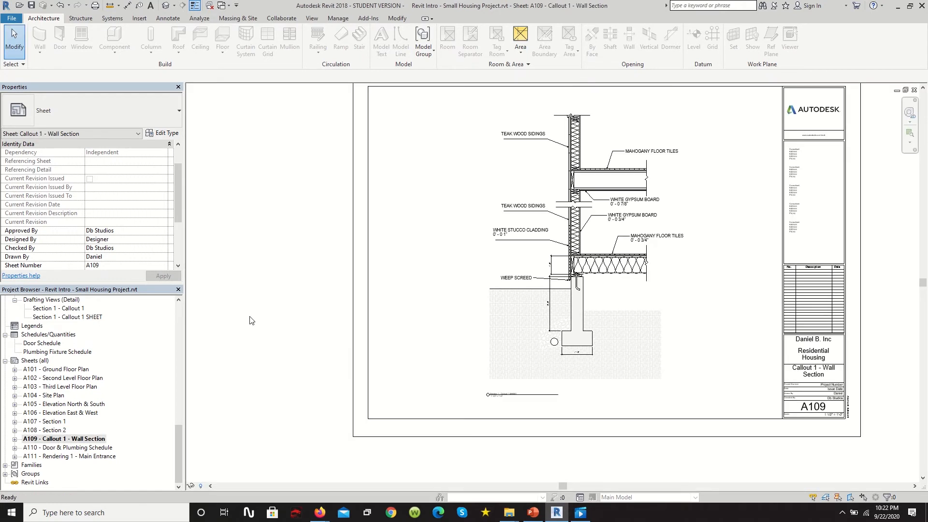
- Return to the A107 Section 1 sheet, inspect the wall callout marker and follow it to its referenced drafting view
left_click(48, 429)
double_click(46, 421)
scroll(290, 332, "up", 6)
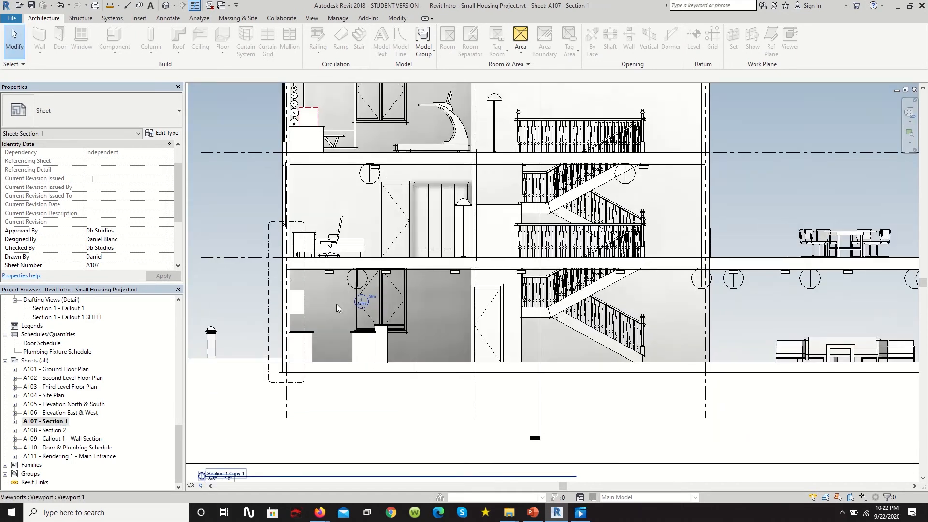
scroll(358, 302, "up", 2)
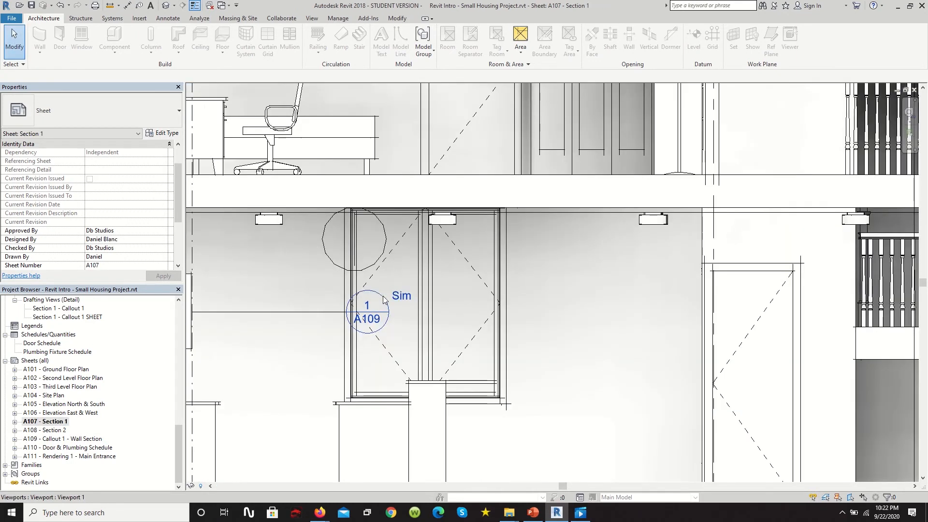
scroll(387, 319, "down", 5)
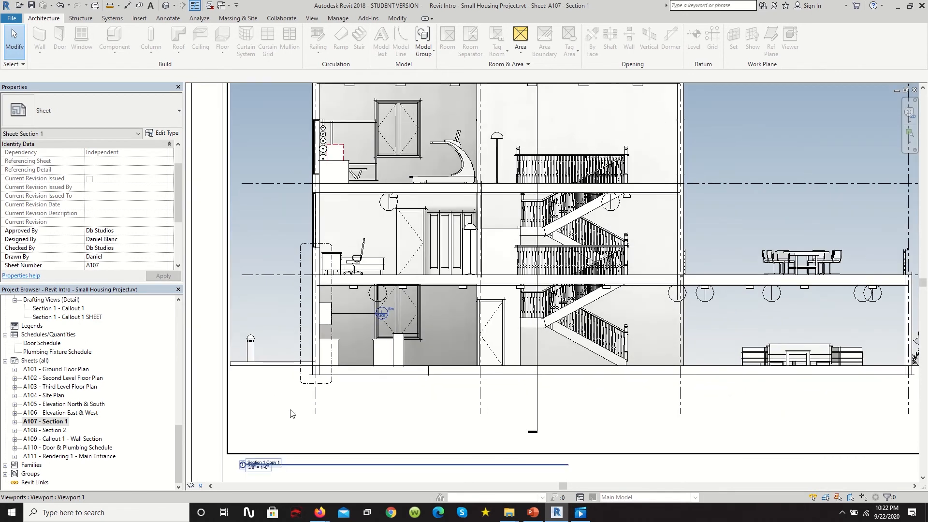
left_click(301, 318)
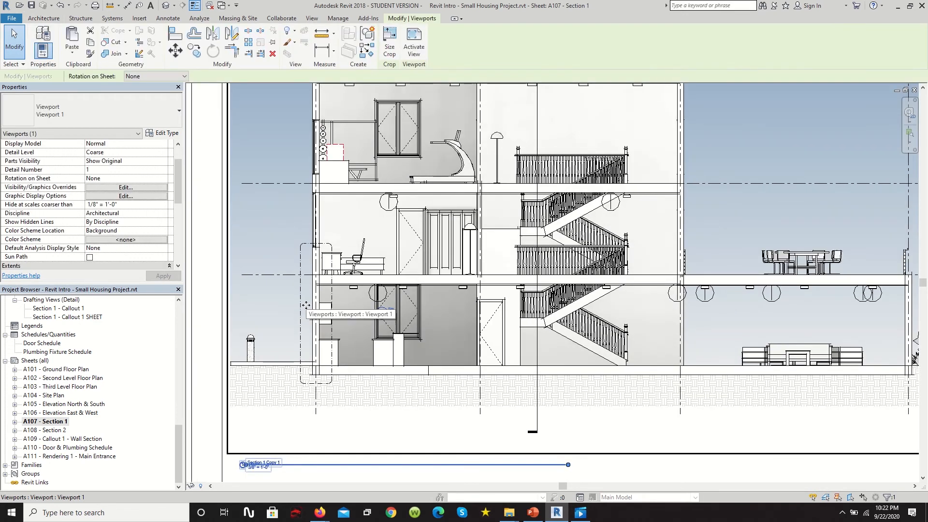
scroll(382, 317, "up", 3)
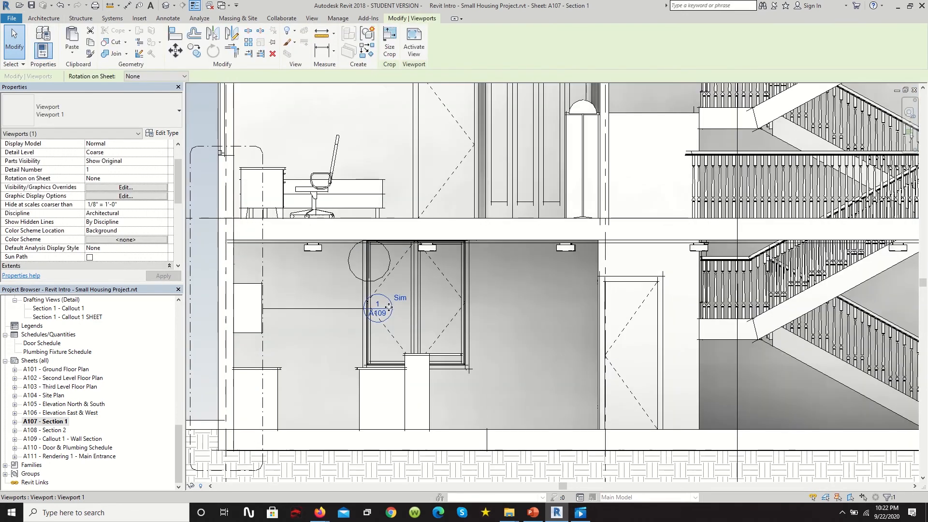
double_click(389, 307)
double_click(389, 309)
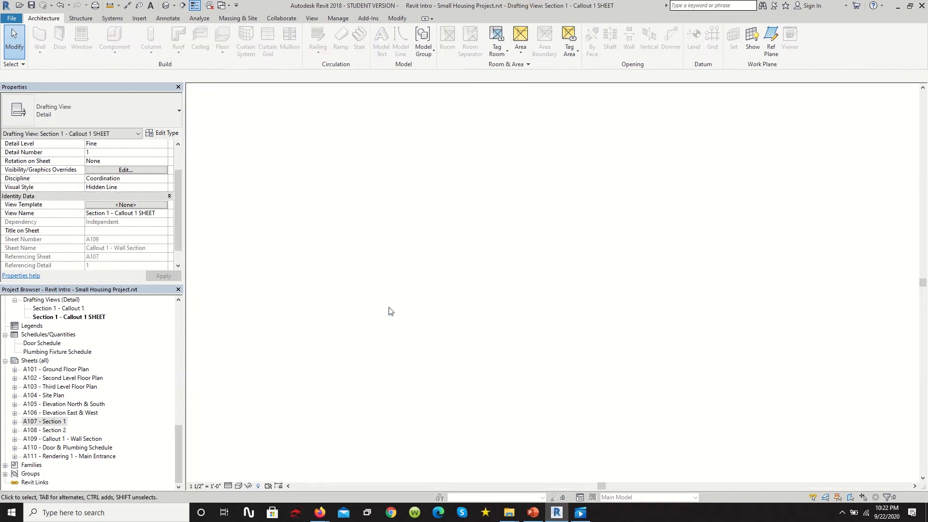
scroll(481, 221, "up", 1)
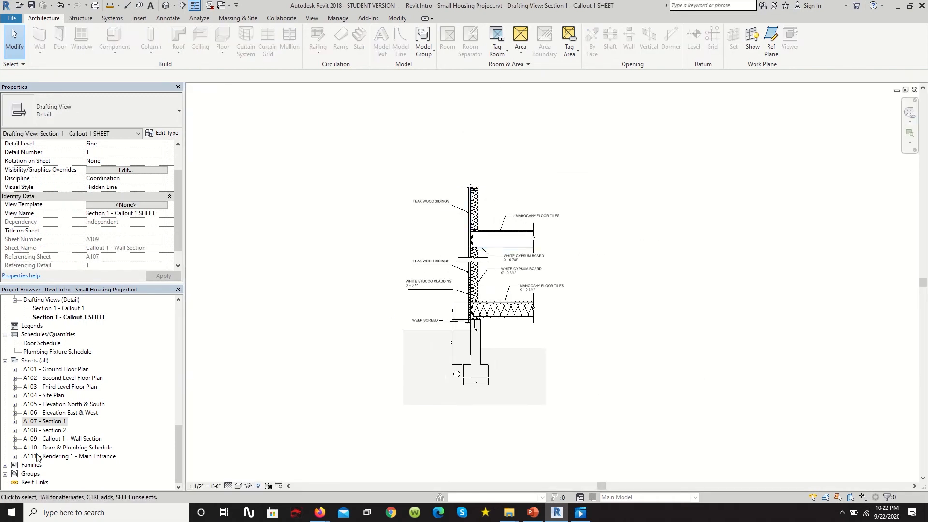
- Reopen the A109 Callout 1 - Wall Section sheet and examine the wall detail's material notes and foundation up close
left_click(61, 439)
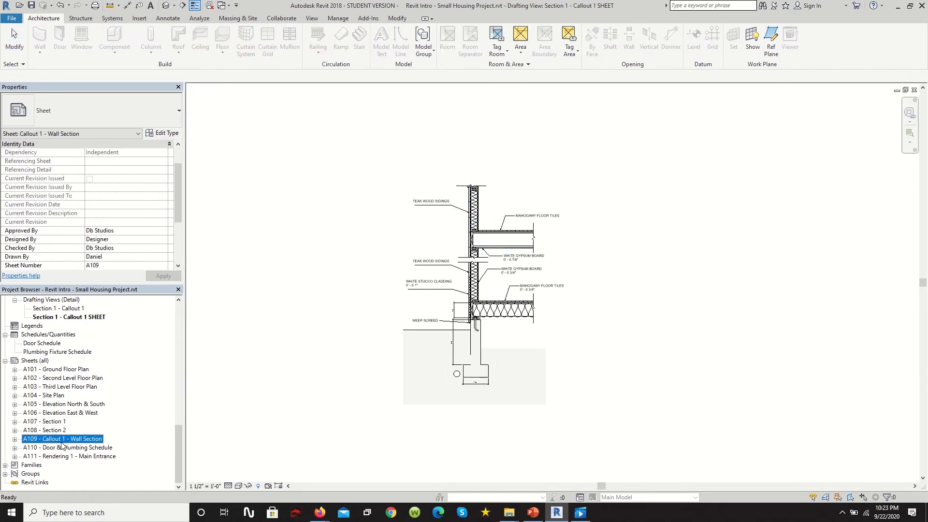
double_click(61, 440)
scroll(458, 401, "down", 3)
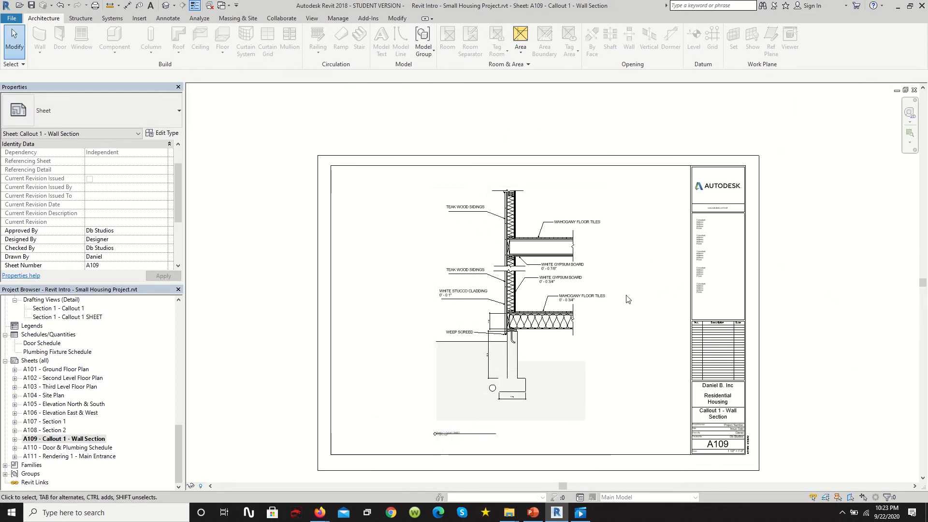
scroll(570, 244, "up", 3)
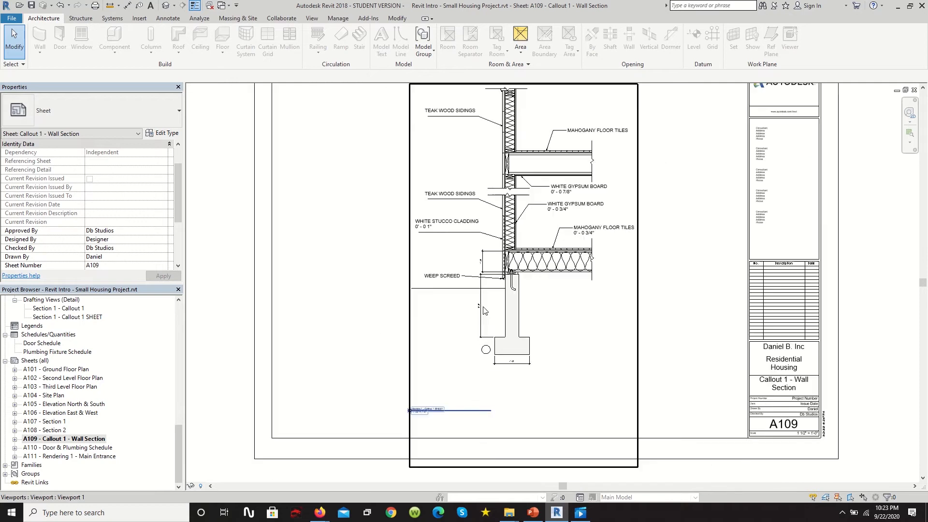
scroll(434, 422, "up", 3)
scroll(342, 401, "up", 2)
- Examine the plumbing fixture and door schedules on the A110 Door & Plumbing Schedule sheet
scroll(370, 418, "down", 3)
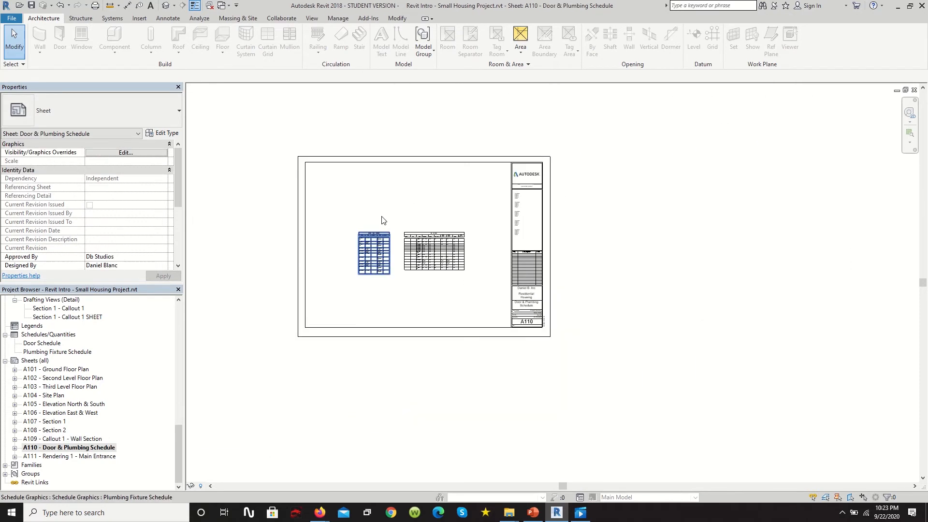
scroll(385, 207, "up", 2)
scroll(408, 245, "up", 1)
scroll(364, 253, "up", 3)
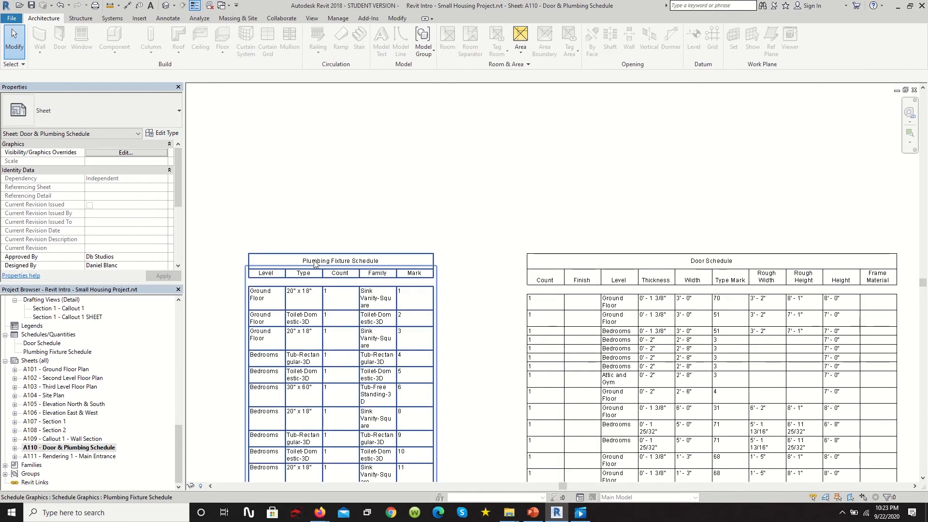
scroll(516, 236, "down", 2)
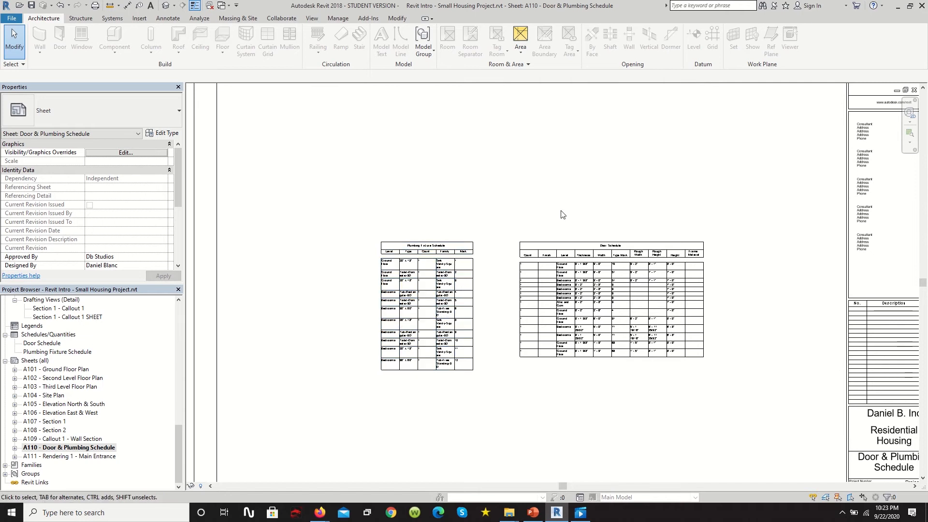
scroll(511, 227, "down", 2)
scroll(657, 258, "up", 1)
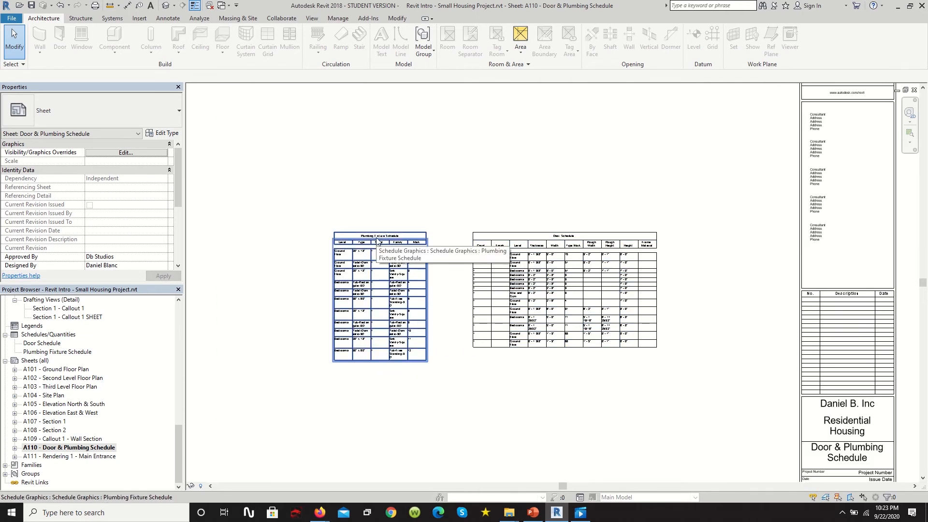
- Open the A111 Rendering 1 - Main Entrance sheet and review the rendered image on it
double_click(77, 457)
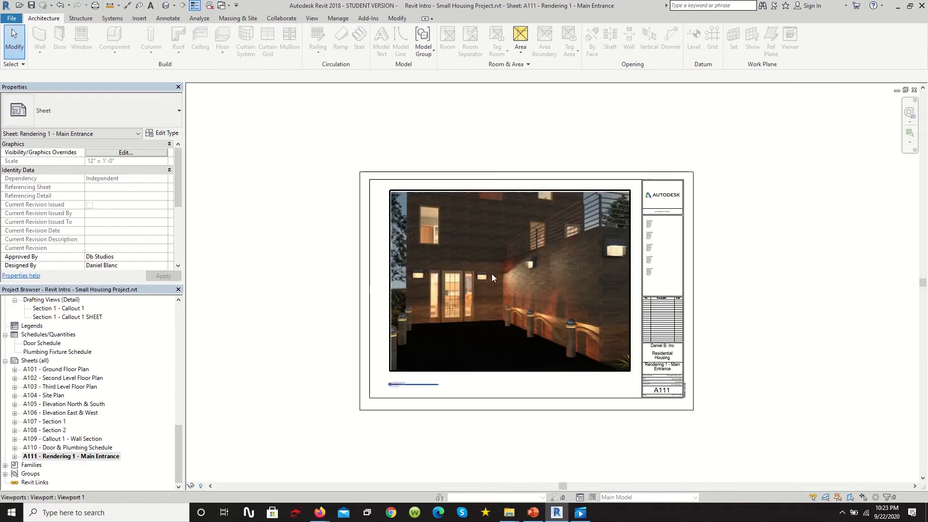
scroll(482, 283, "up", 1)
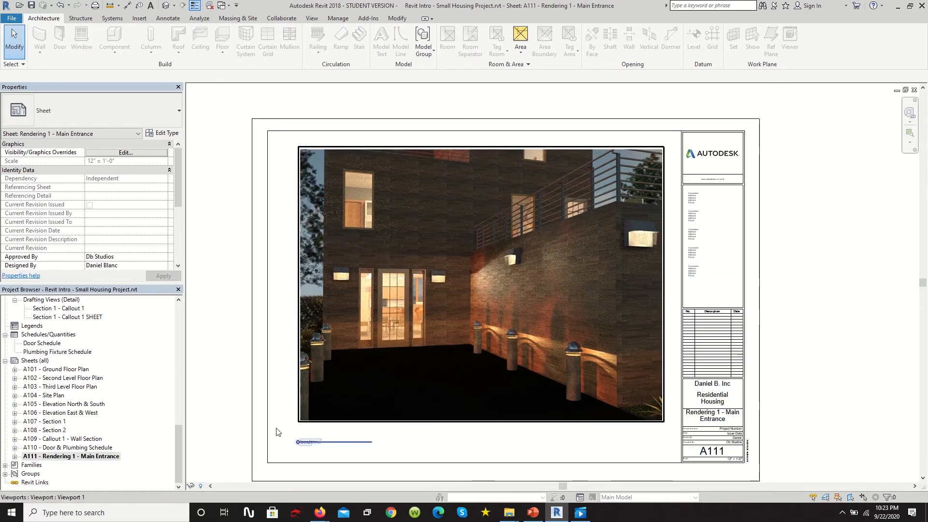
scroll(778, 484, "up", 1)
scroll(752, 406, "down", 1)
scroll(773, 391, "up", 1)
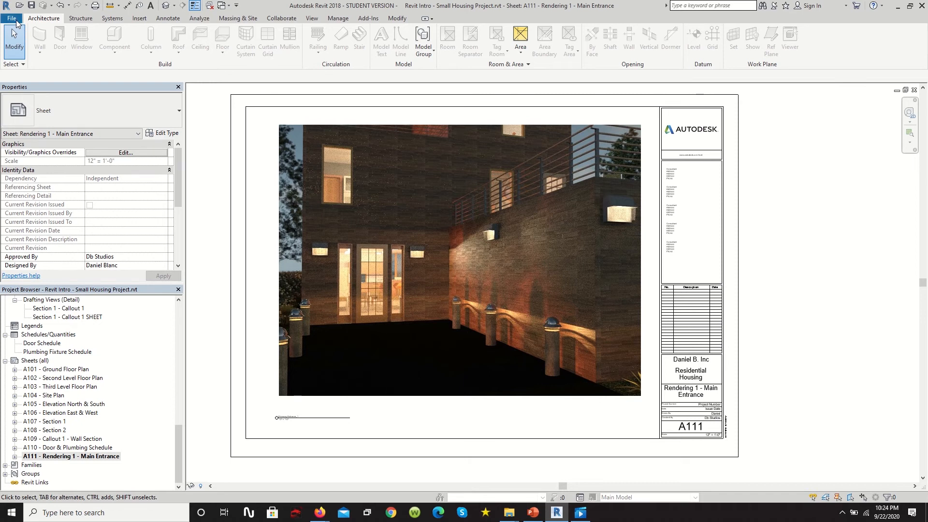
- Open the A101 Ground Floor Plan sheet and display its print preview
left_click(48, 370)
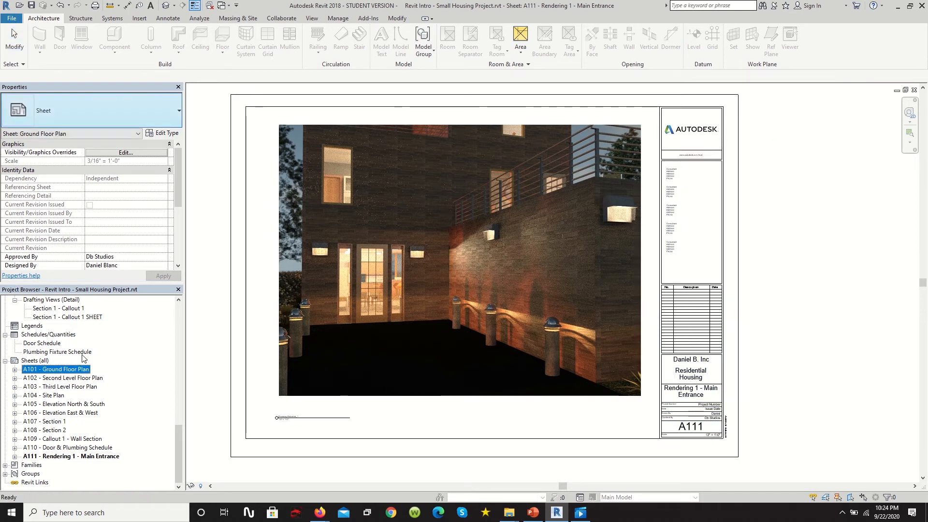
double_click(62, 371)
scroll(271, 410, "down", 2)
scroll(370, 348, "up", 2)
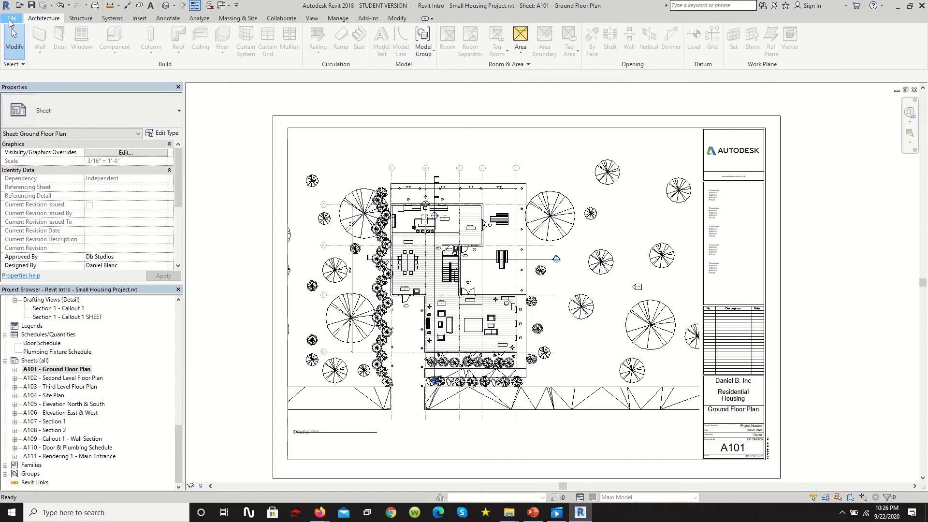
left_click(12, 18)
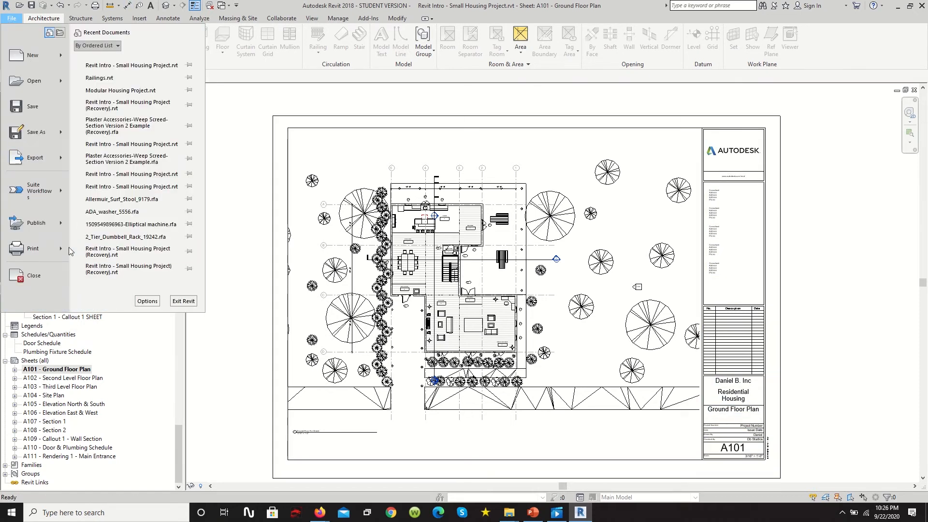
mouse_move(63, 247)
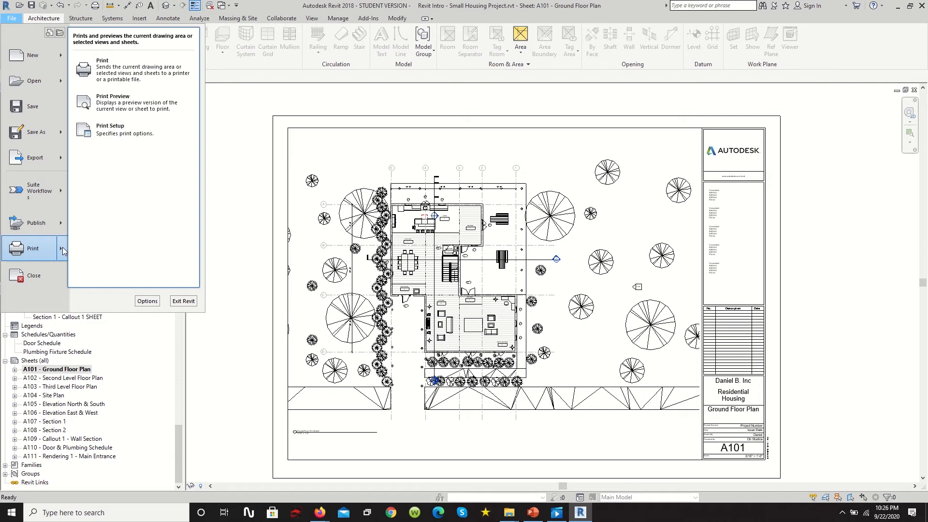
left_click(123, 109)
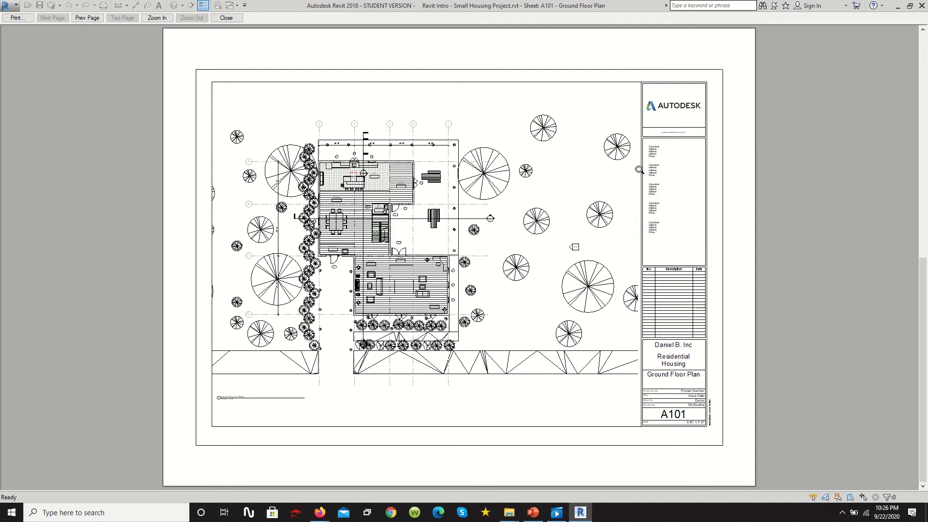
- Start printing to Adobe PDF (Copy 1), combining the selected sheets into a single file named Residential Housing - Tutorial - DB Studios
left_click(11, 20)
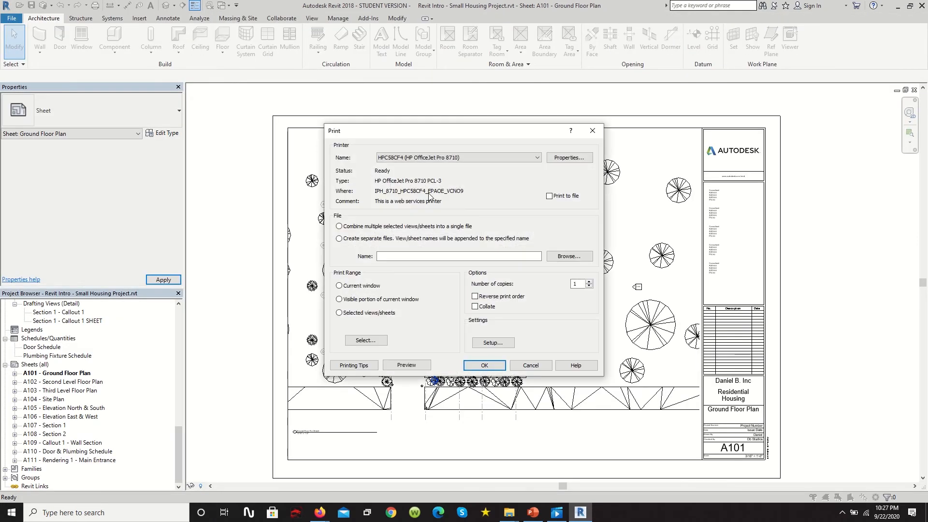
left_click(441, 157)
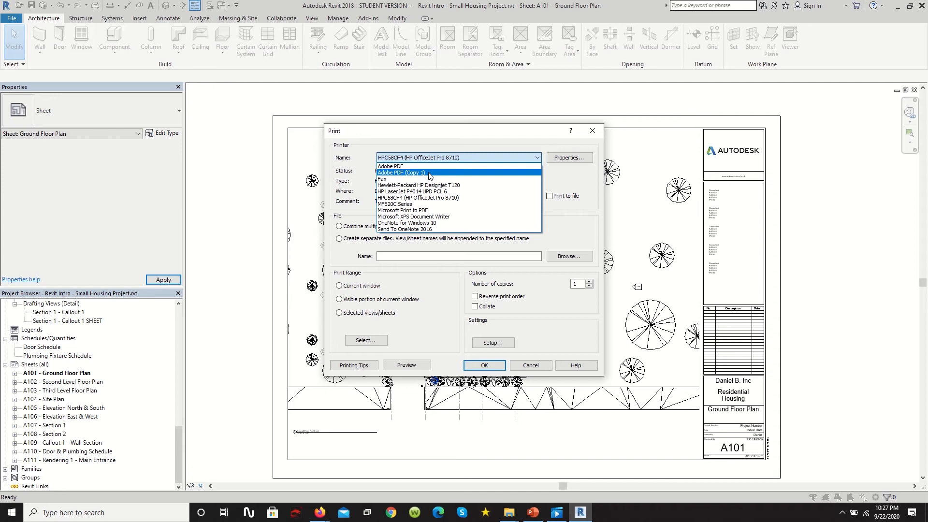
left_click(430, 173)
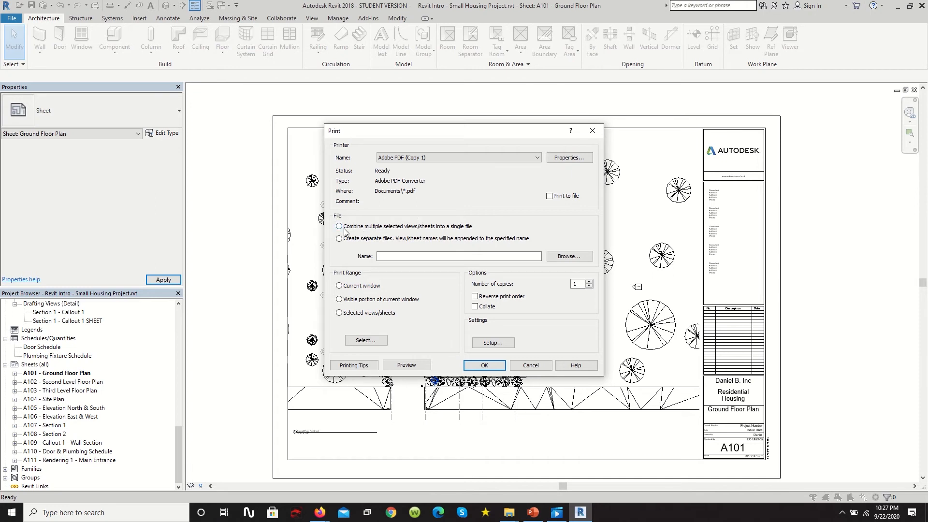
left_click(564, 258)
left_click(438, 256)
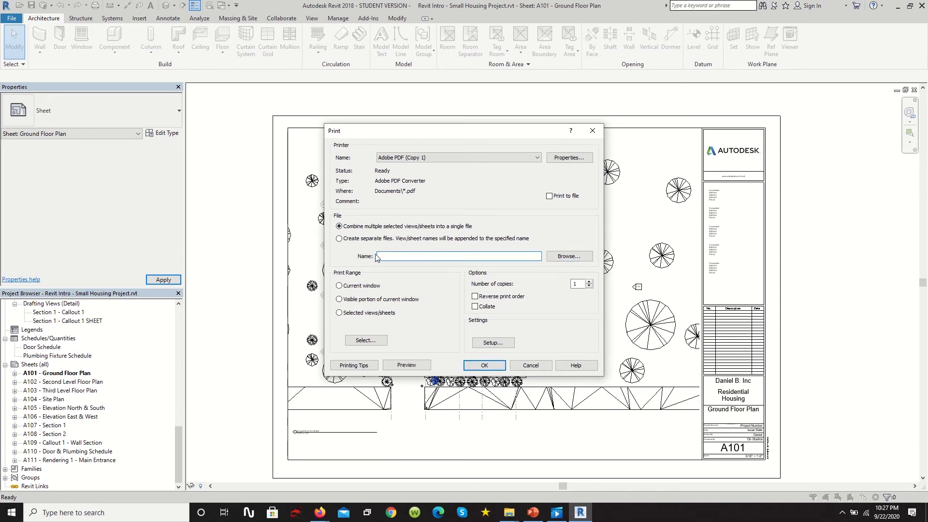
left_click_drag(480, 256, 336, 255)
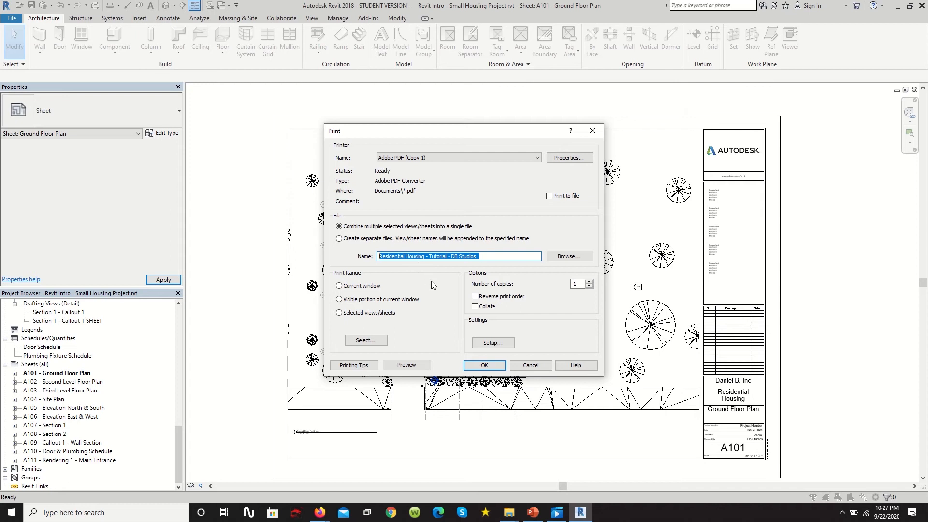
- Set the print range to selected views/sheets and save the PDF as Revit Intro - Small Housing Project.pdf in the Revit Class folder
left_click(339, 313)
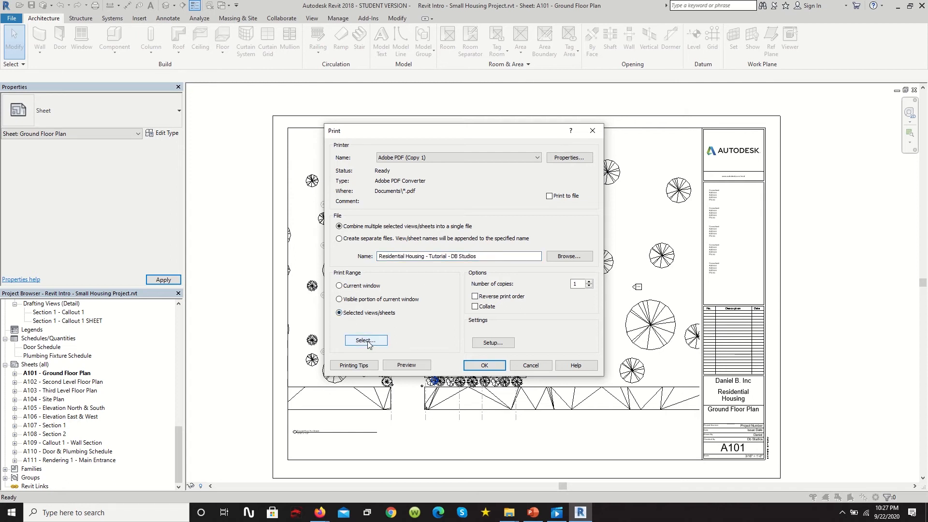
left_click(484, 365)
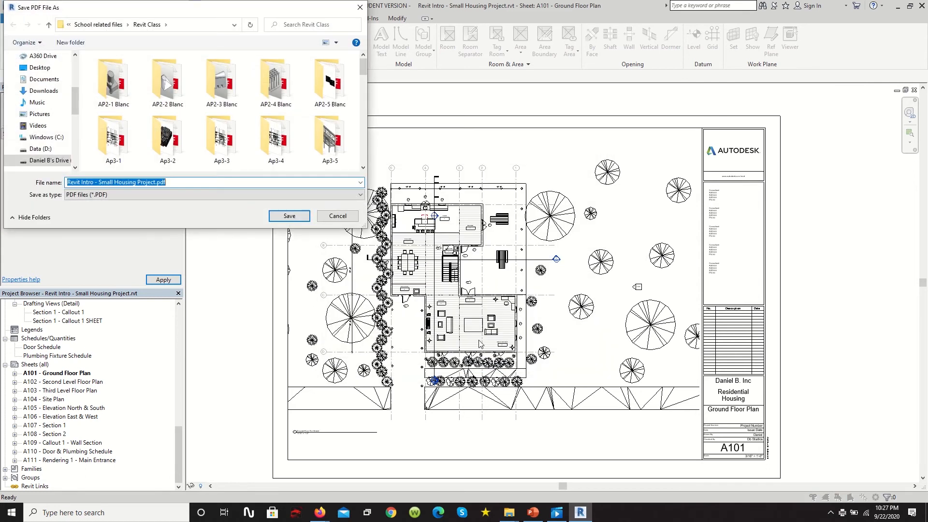
left_click(285, 217)
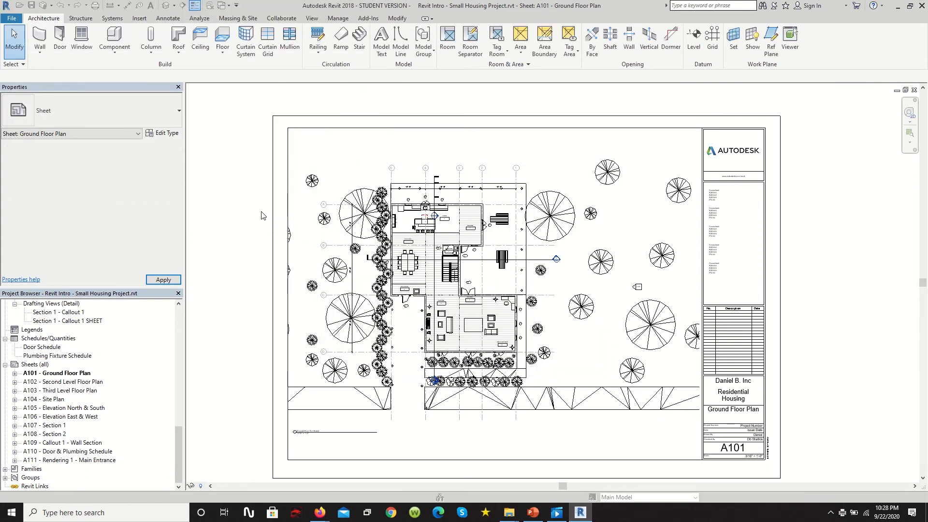
- Start printing again from the A101 sheet's print preview and set the print range to selected views/sheets
left_click(12, 18)
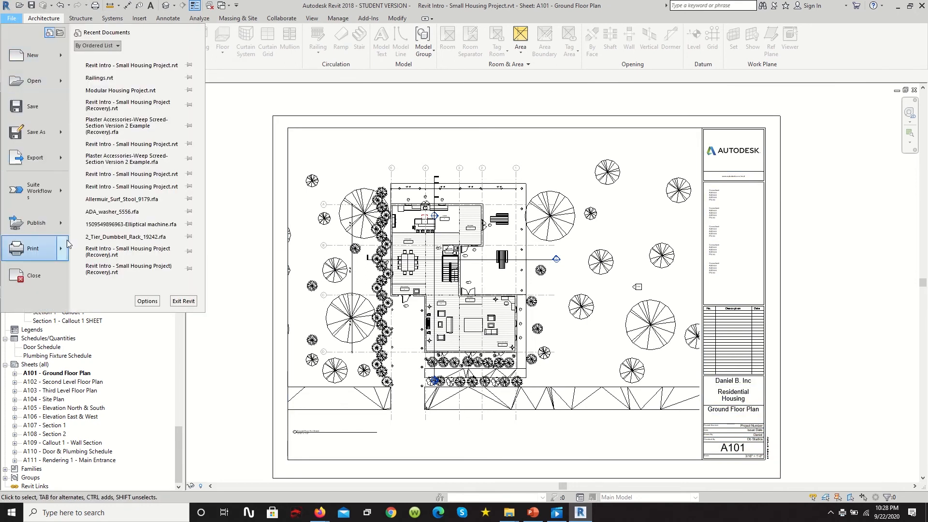
mouse_move(63, 247)
left_click(113, 104)
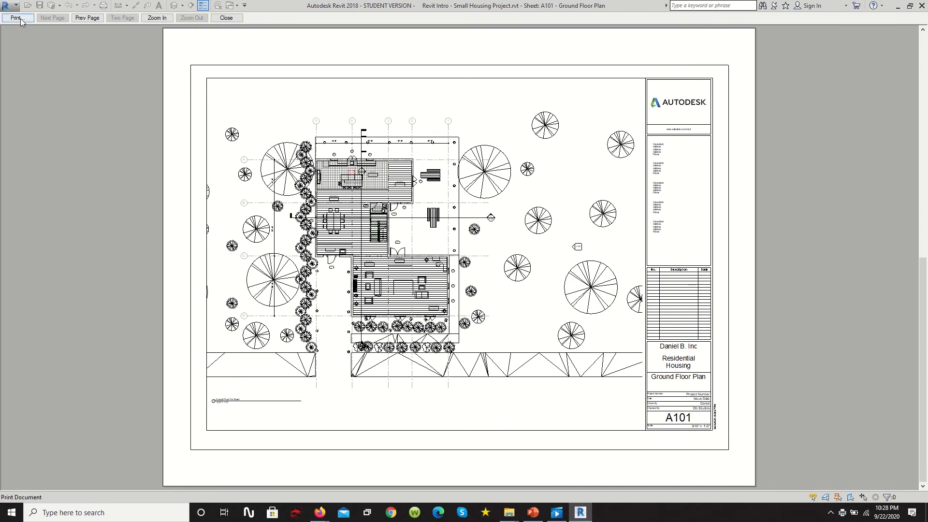
left_click(20, 18)
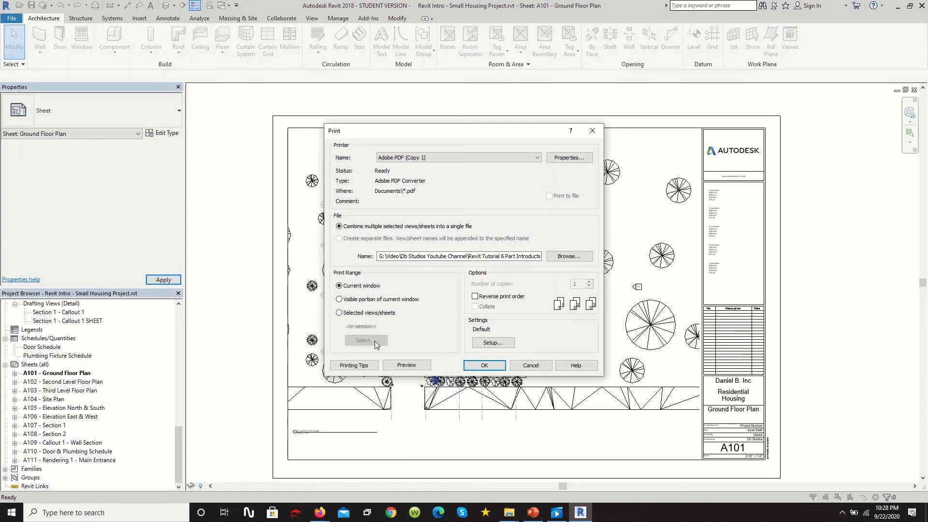
left_click(340, 313)
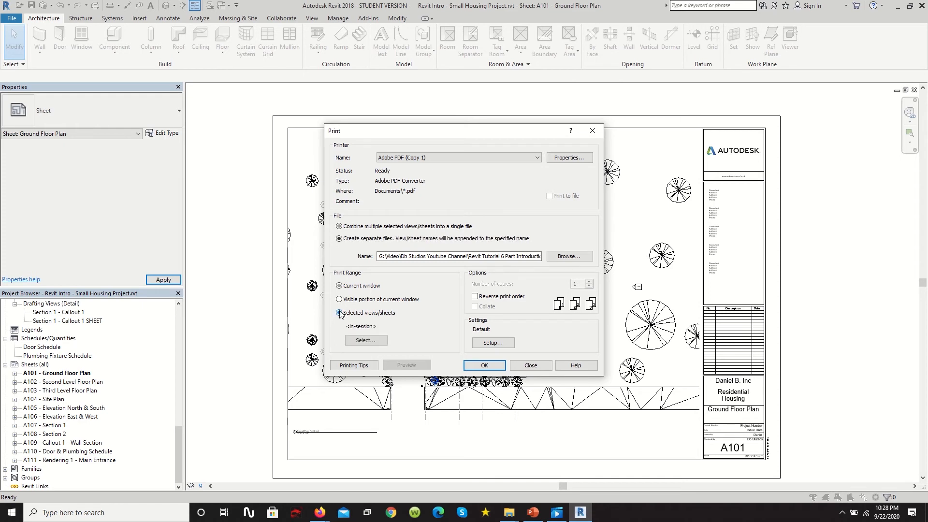
- Set the paper size to ARCH E1 in the print setup, keeping landscape orientation and fit to page
left_click(509, 346)
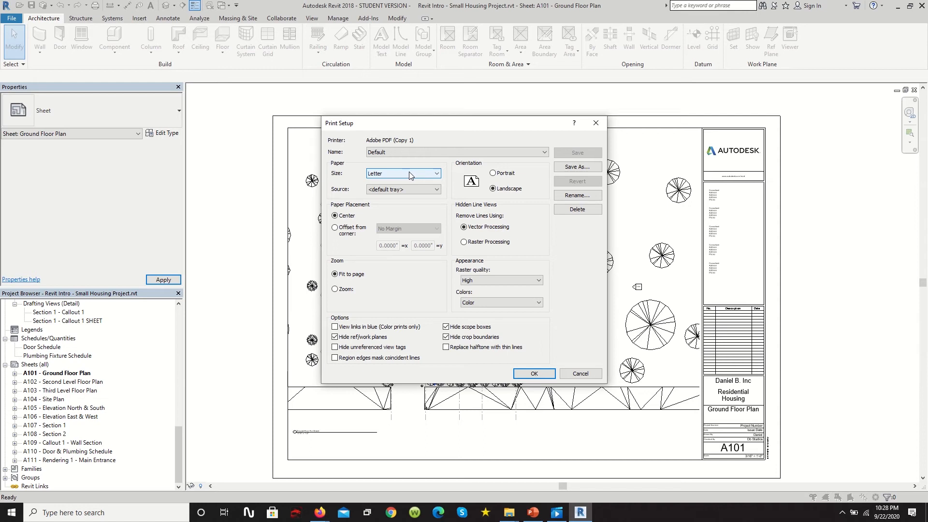
left_click(425, 177)
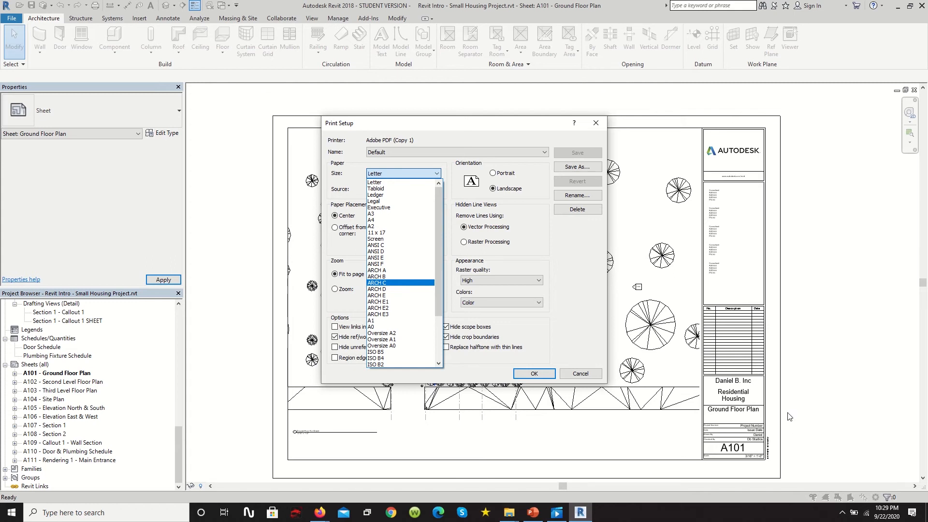
left_click(402, 303)
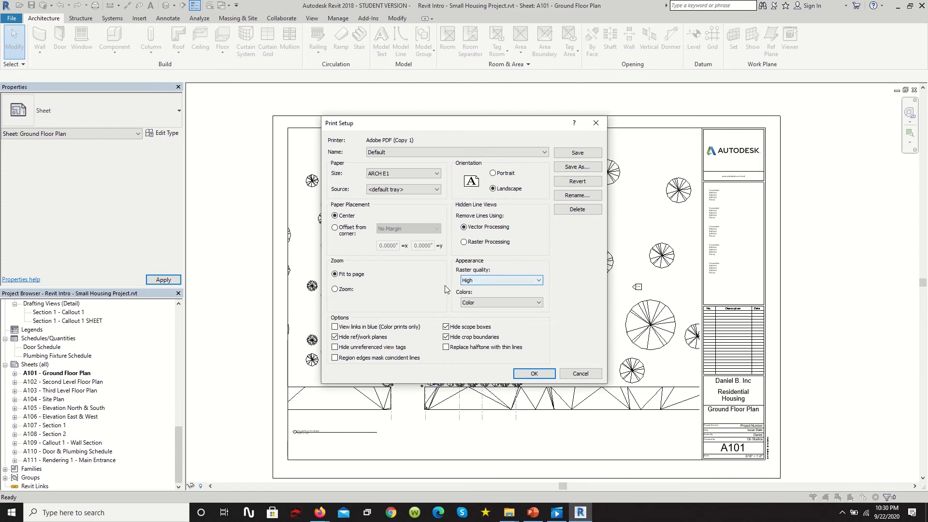
left_click(530, 376)
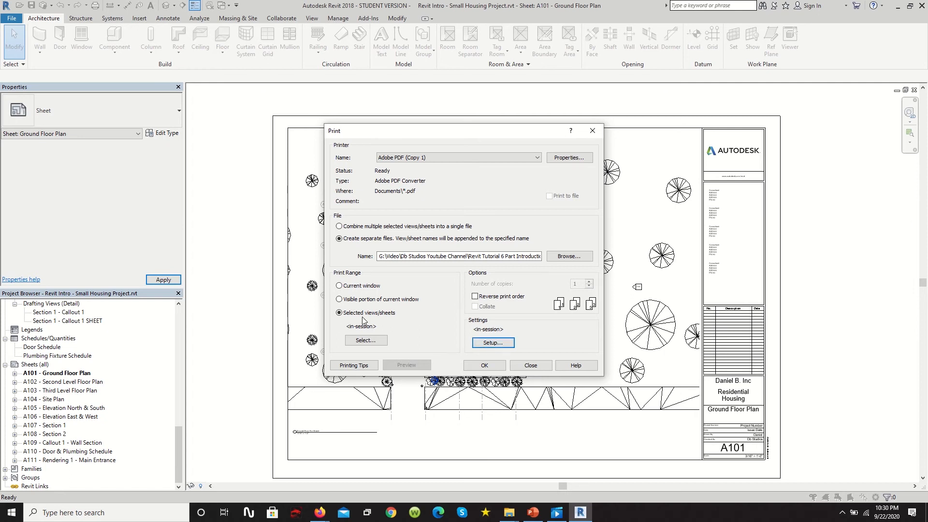
- Limit the print set list to sheets, include all sheets from A101 to A111, and decline saving the set for future sessions
left_click(374, 342)
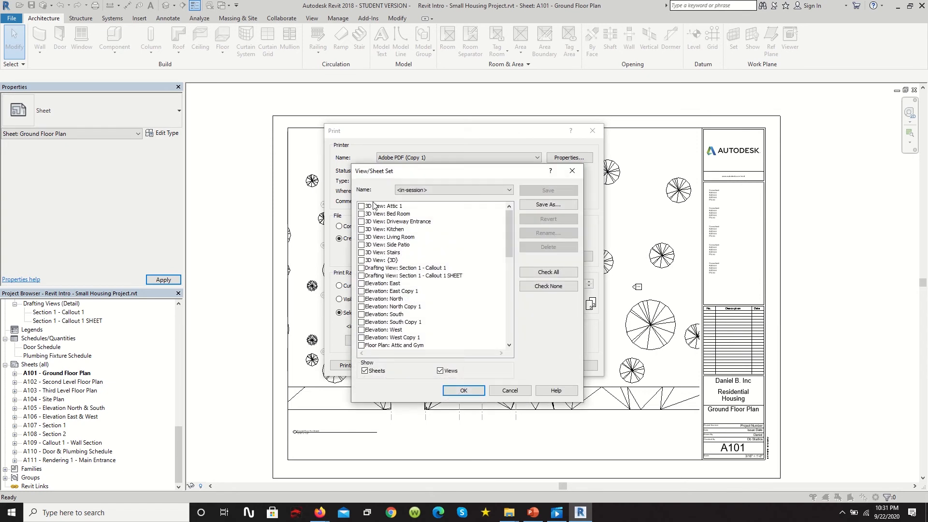
left_click(439, 371)
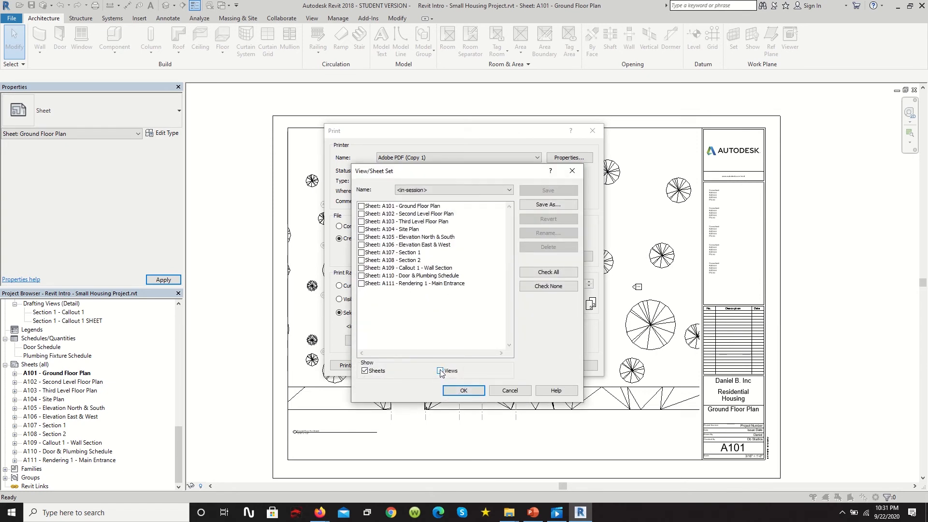
left_click(361, 206)
left_click(361, 213)
left_click(361, 221)
left_click(361, 229)
left_click(361, 236)
left_click(361, 245)
left_click(361, 252)
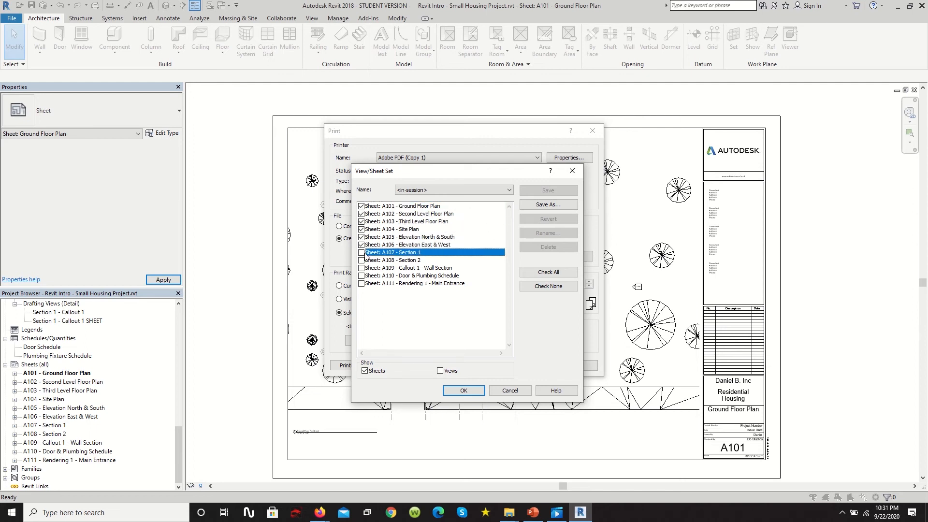
left_click(361, 260)
left_click(361, 268)
left_click(361, 275)
left_click(361, 283)
left_click(455, 390)
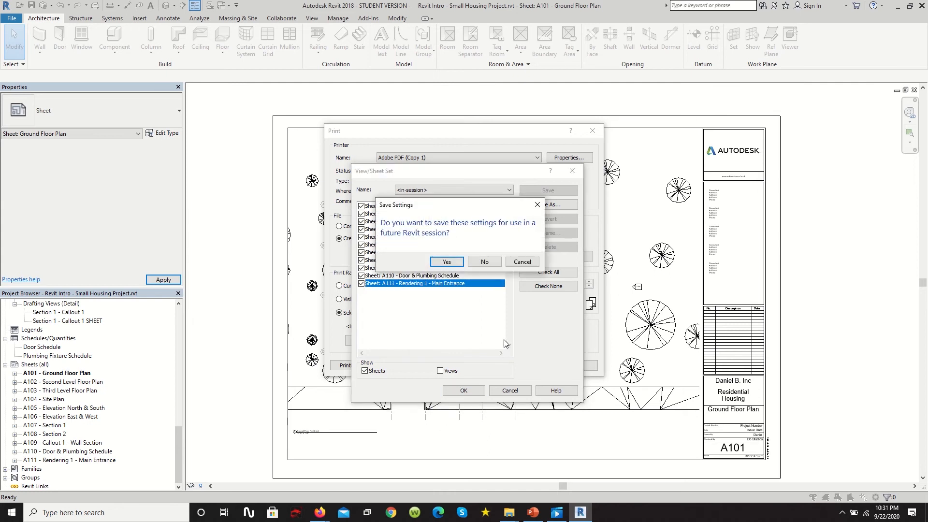
left_click(485, 261)
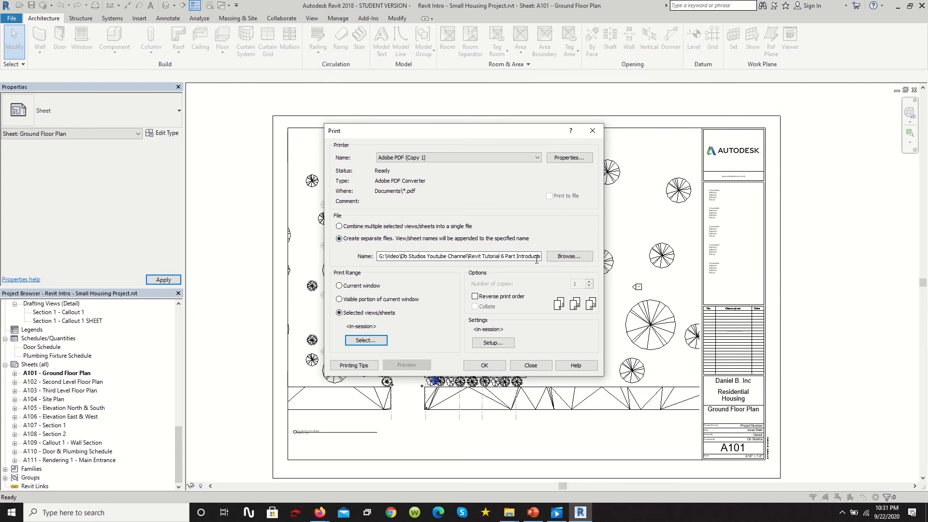
- Decline printing the sheets as separate files and choose to combine them into a single file instead
left_click(484, 365)
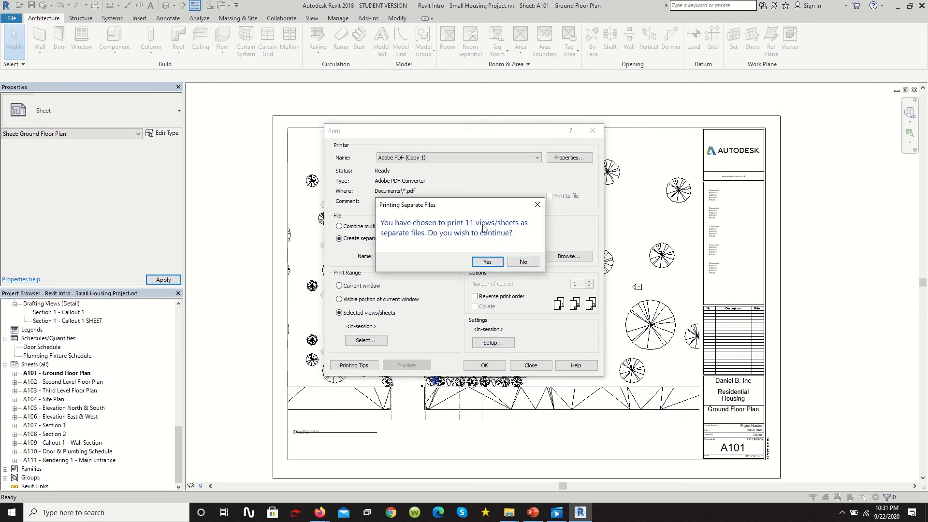
left_click(524, 261)
left_click(340, 226)
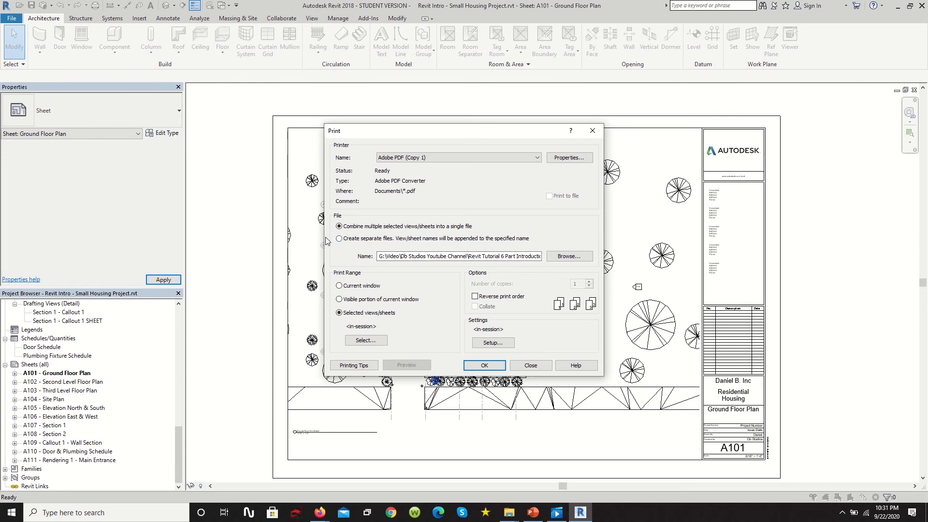
- Print the sheets and save the PDF in the Part 7 folder, extending the name Residential Housing - Tutorial - DB Studios with a final-version suffix
left_click(483, 366)
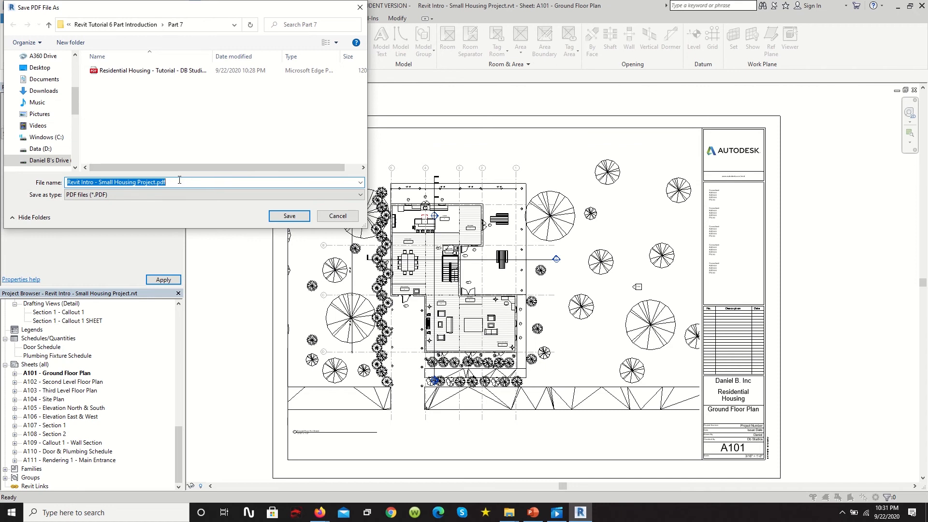
key("ctrl+v")
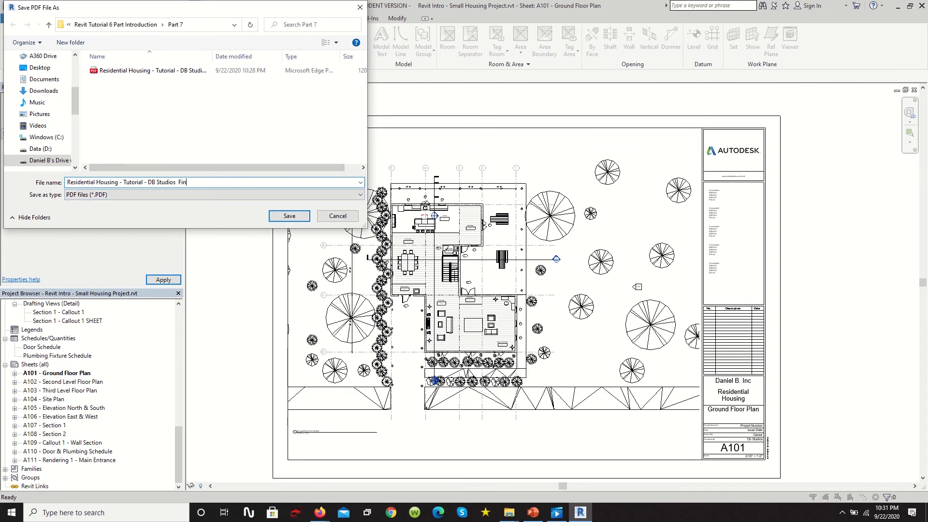
left_click(304, 219)
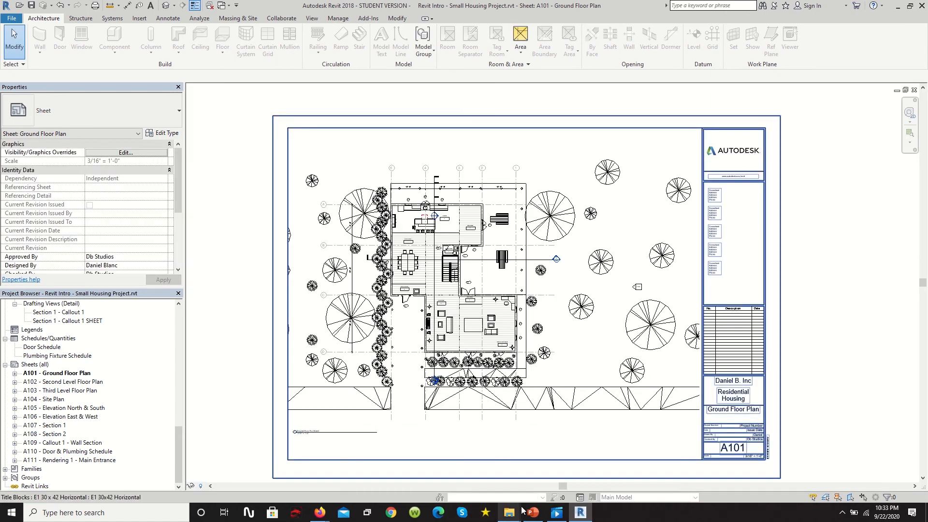
- Switch to File Explorer, open the newer Residential Housing PDF from the Part 7 folder, and maximize its window in Microsoft Edge
mouse_move(509, 513)
mouse_move(531, 484)
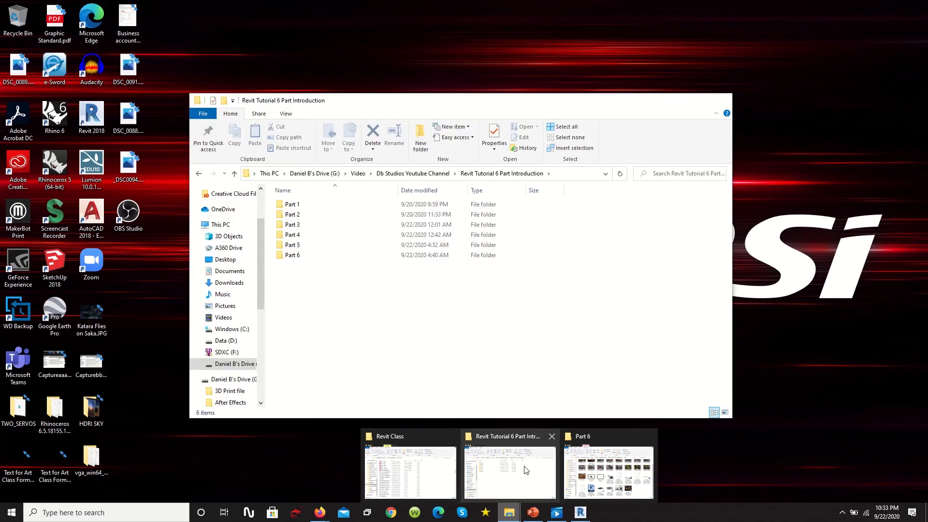
left_click(526, 470)
left_click(300, 266)
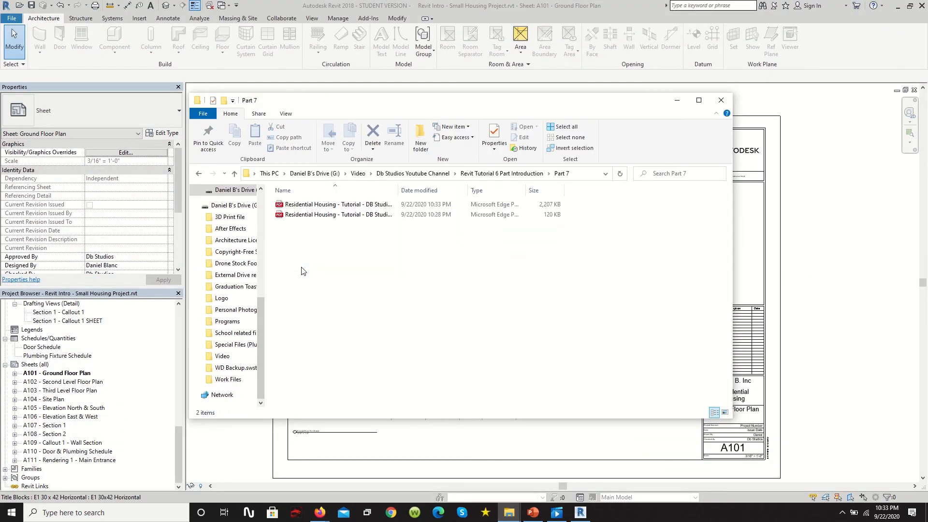
left_click(351, 207)
double_click(351, 209)
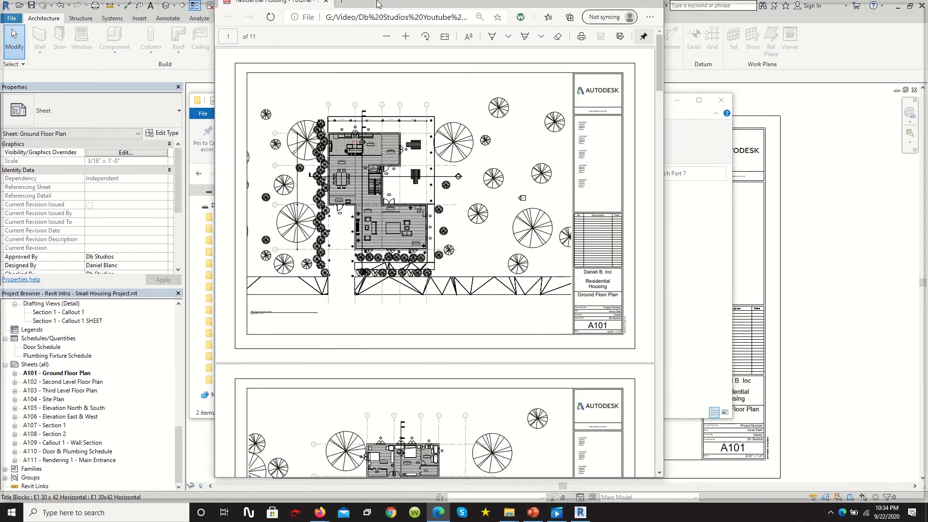
left_click(631, 7)
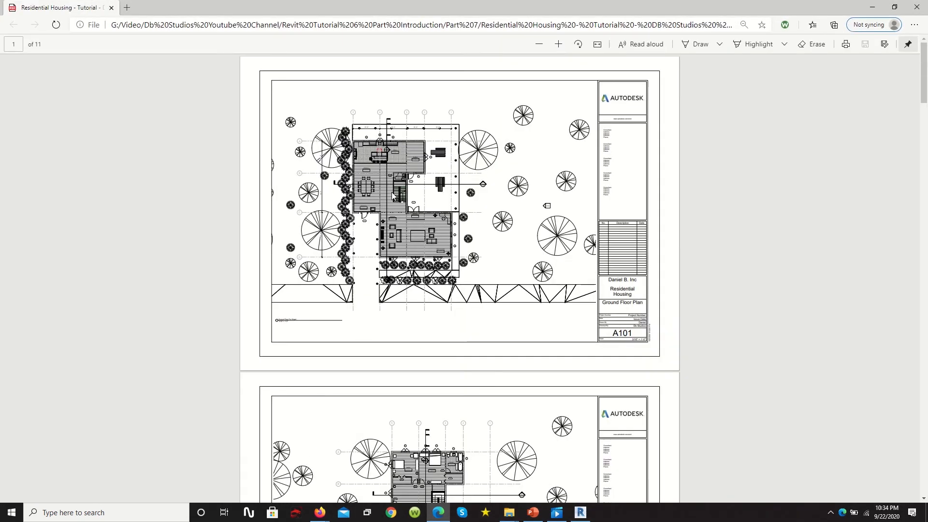
- Look through the printed PDF pages from the A101 floor plan to the A110 door and plumbing schedules
scroll(522, 170, "down", 3)
scroll(522, 170, "down", 15)
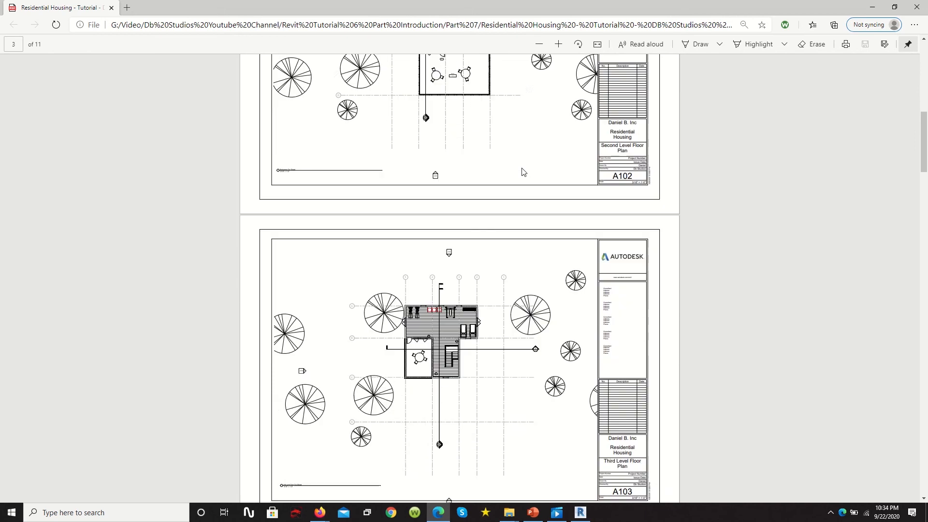
scroll(516, 208, "down", 10)
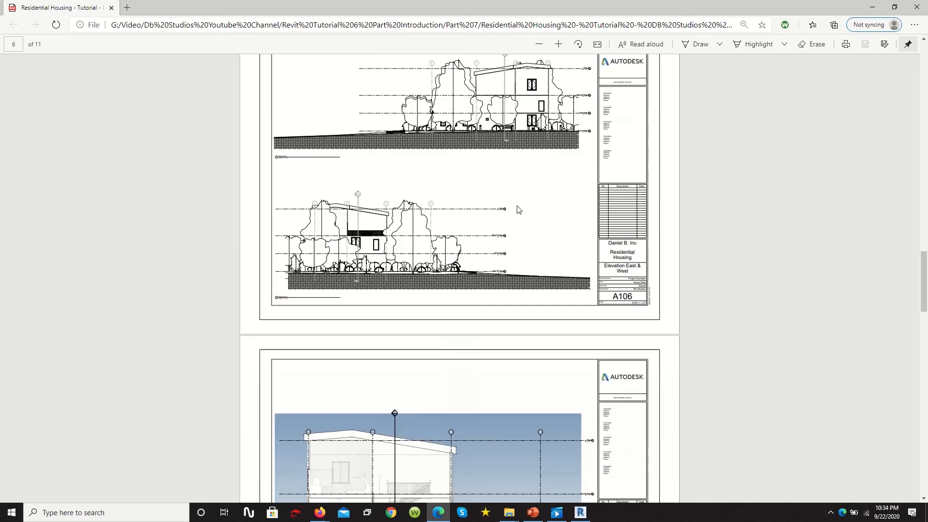
scroll(516, 207, "down", 18)
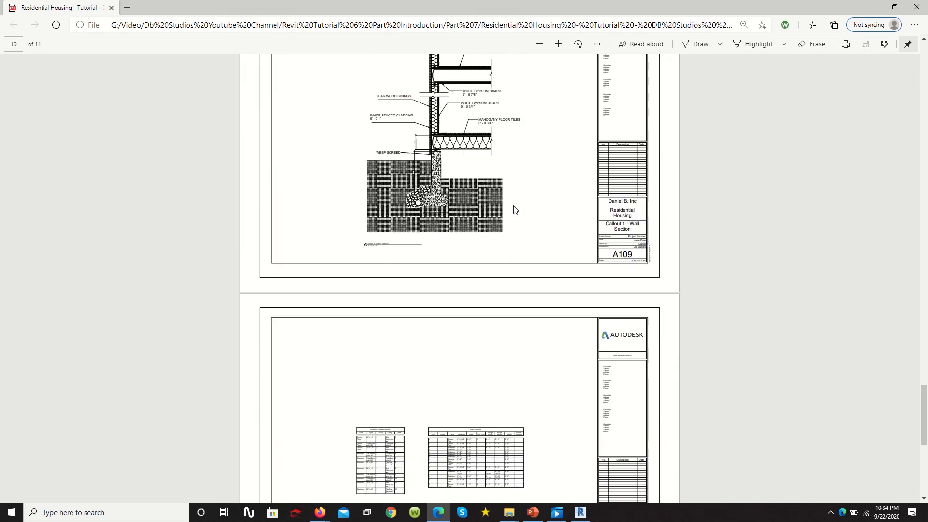
- Examine the A109 wall section page up close, including its material labels, weep screed and foundation detail
scroll(472, 198, "up", 10)
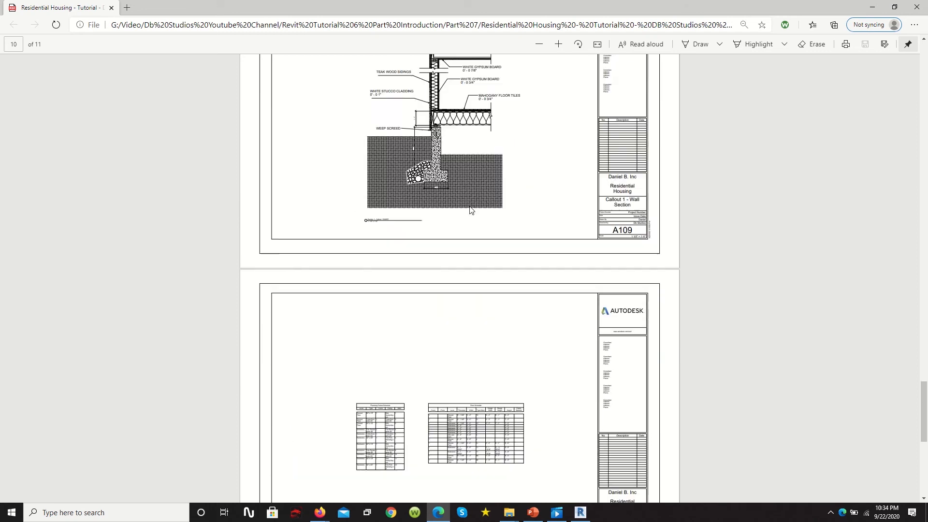
scroll(460, 235, "up", 3, "ctrl")
scroll(460, 234, "up", 5, "ctrl")
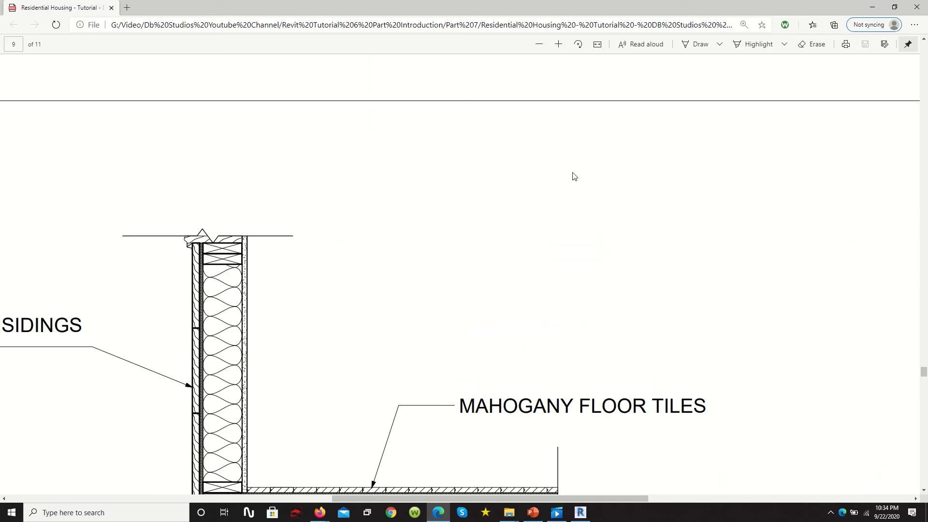
scroll(631, 145, "down", 3, "ctrl")
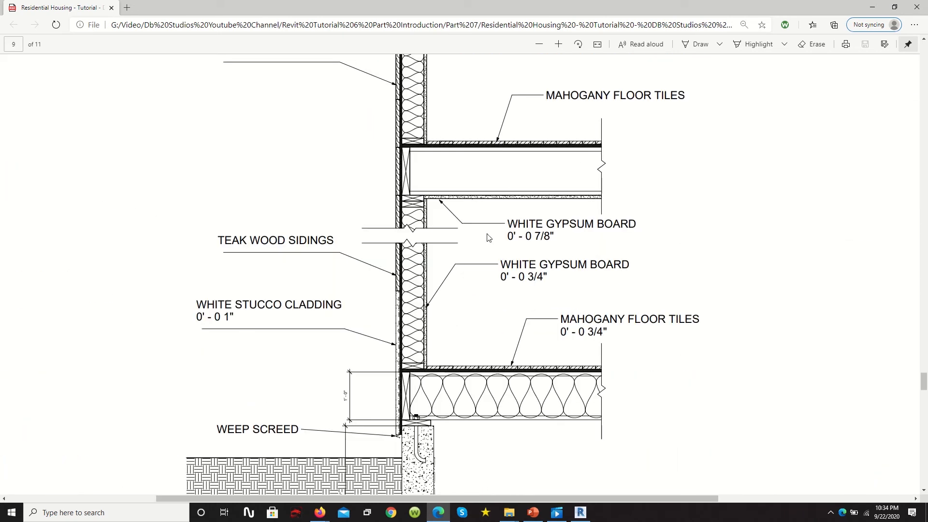
scroll(399, 320, "down", 5)
scroll(399, 321, "up", 2)
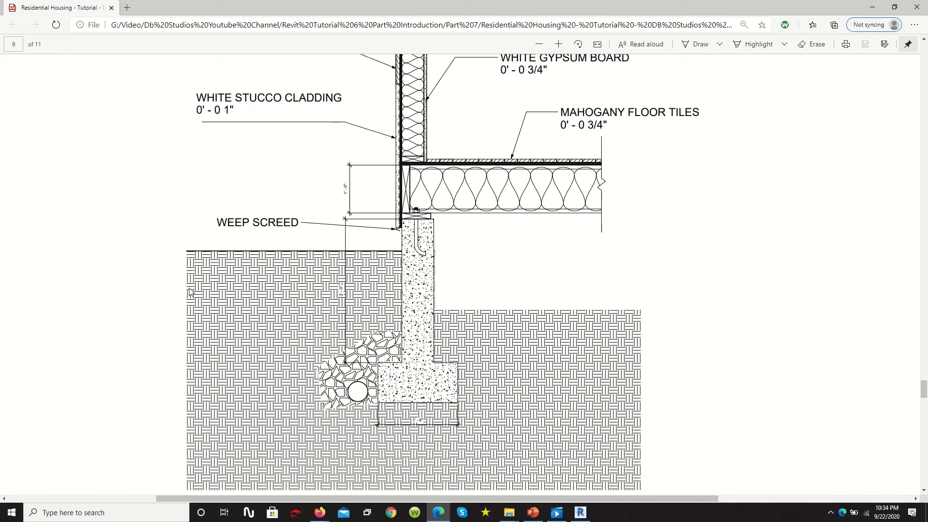
scroll(218, 343, "down", 4)
scroll(619, 341, "up", 6)
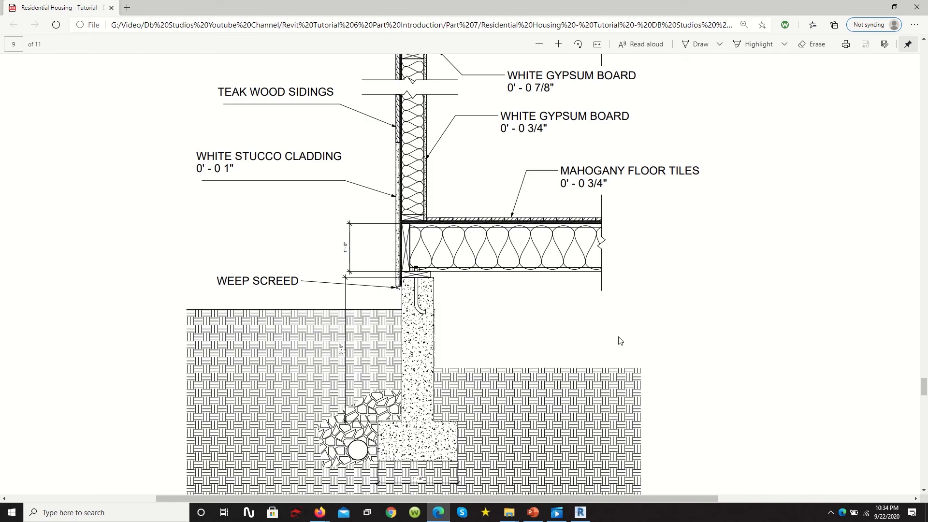
- Review the A108 and A107 building section pages and the A106 east and west elevations in the PDF
scroll(620, 340, "up", 2)
scroll(460, 317, "up", 8)
scroll(481, 360, "up", 15)
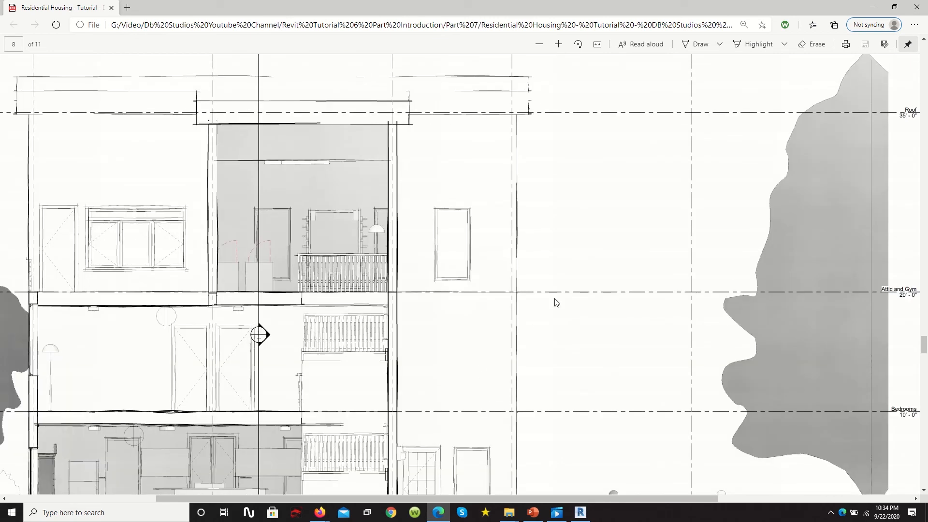
scroll(568, 295, "down", 3)
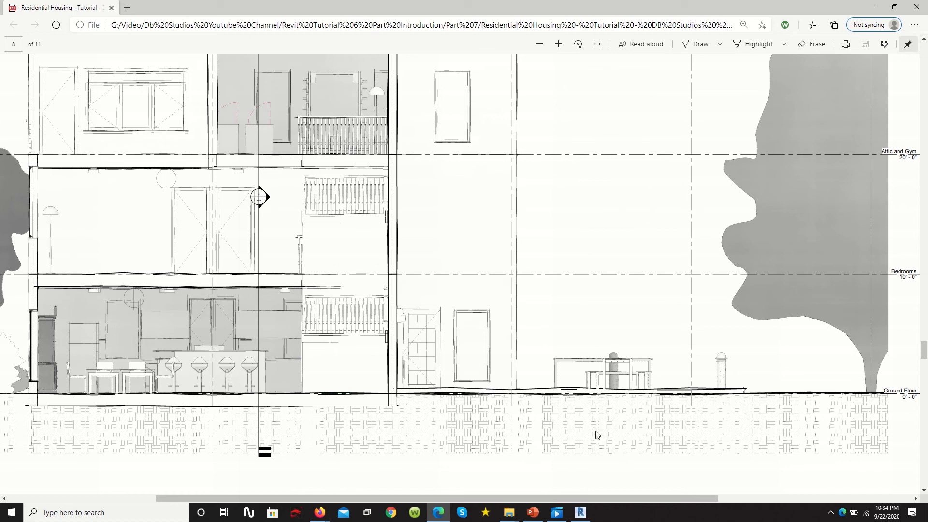
scroll(580, 382, "up", 15)
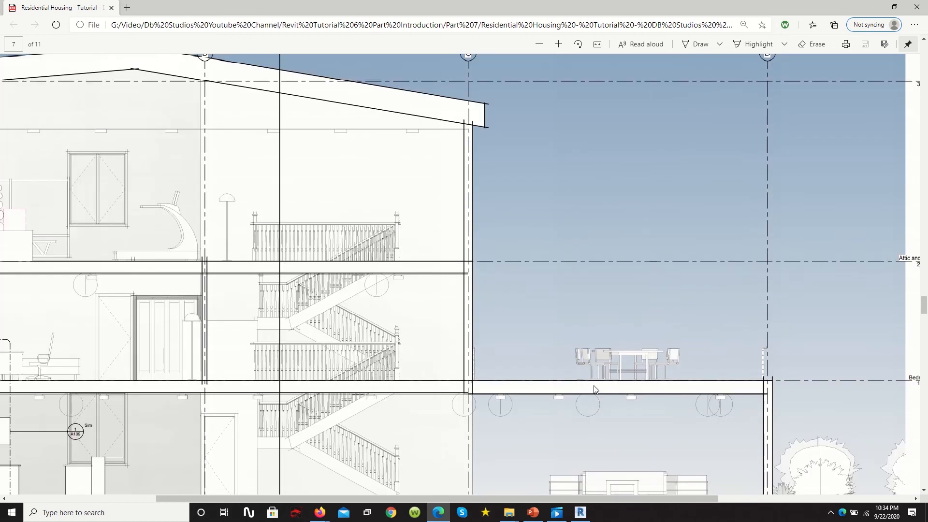
scroll(603, 385, "down", 4, "ctrl")
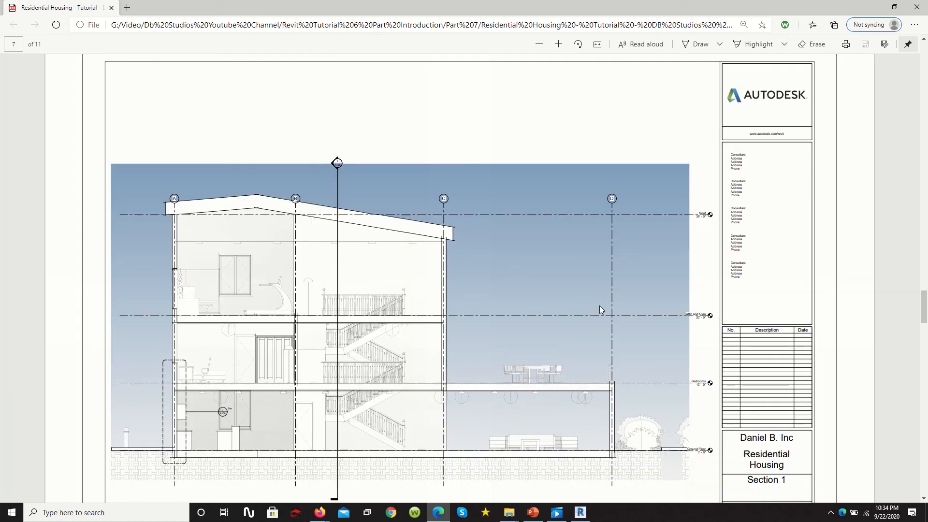
scroll(468, 313, "up", 10)
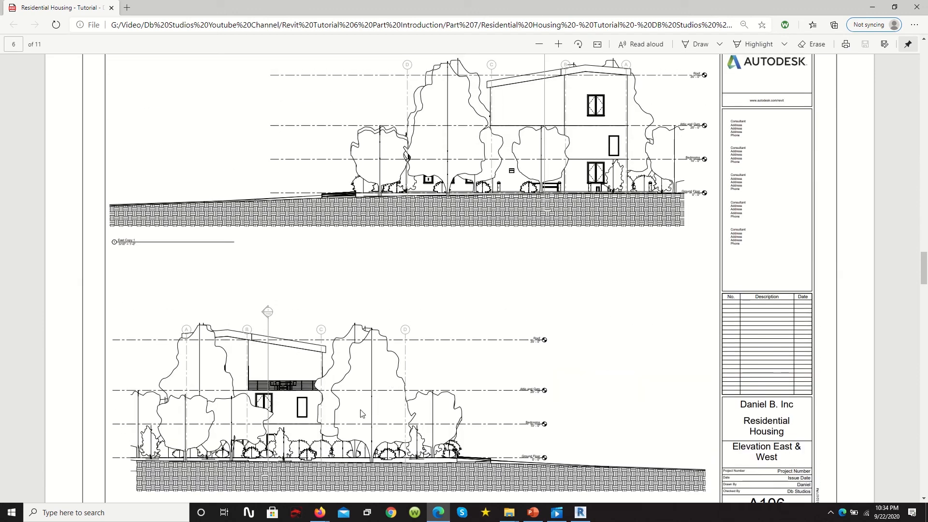
- Look back through the PDF from the A106 elevations past the roof and third level plans to the A101 ground floor plan
scroll(368, 394, "up", 5, "ctrl")
scroll(551, 319, "down", 6, "ctrl")
scroll(532, 321, "up", 5)
scroll(518, 312, "up", 8)
scroll(422, 346, "up", 4, "ctrl")
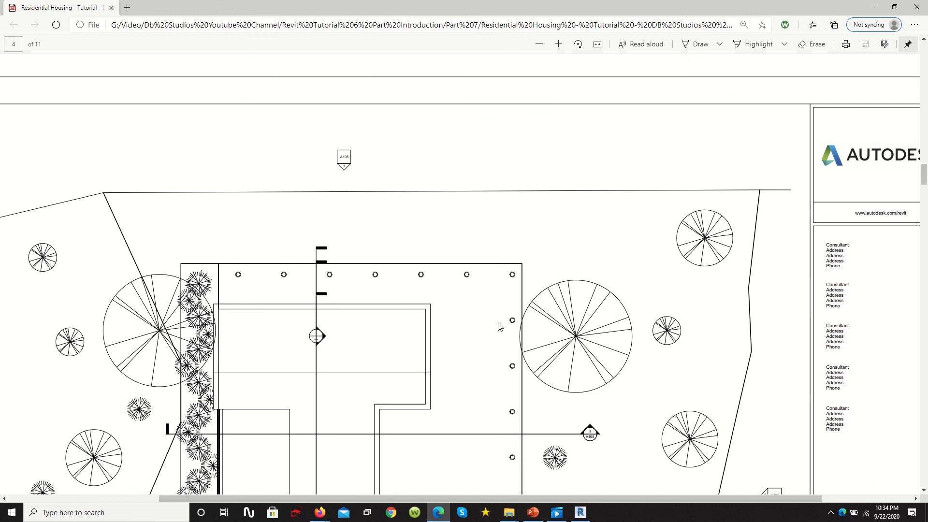
scroll(499, 324, "down", 2, "ctrl")
scroll(499, 325, "up", 10)
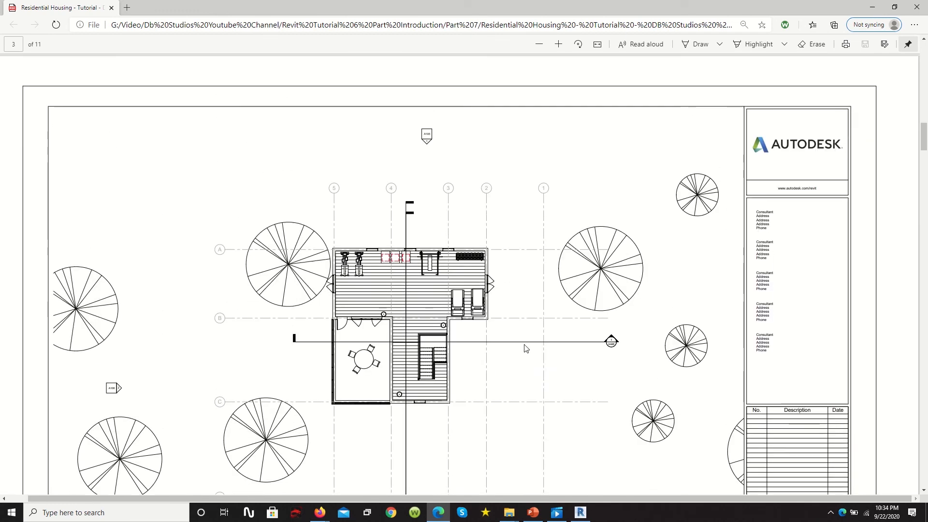
scroll(529, 360, "up", 3)
scroll(530, 360, "up", 5)
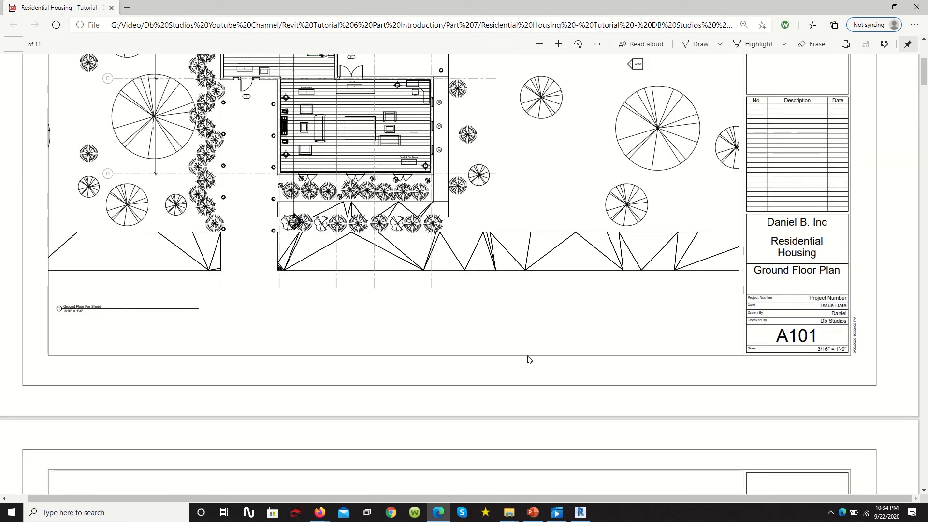
- Examine the A101 ground floor plan up close, including the staircase, powder room, kitchen island and room tags
scroll(532, 357, "up", 4, "ctrl")
scroll(332, 301, "up", 5, "ctrl")
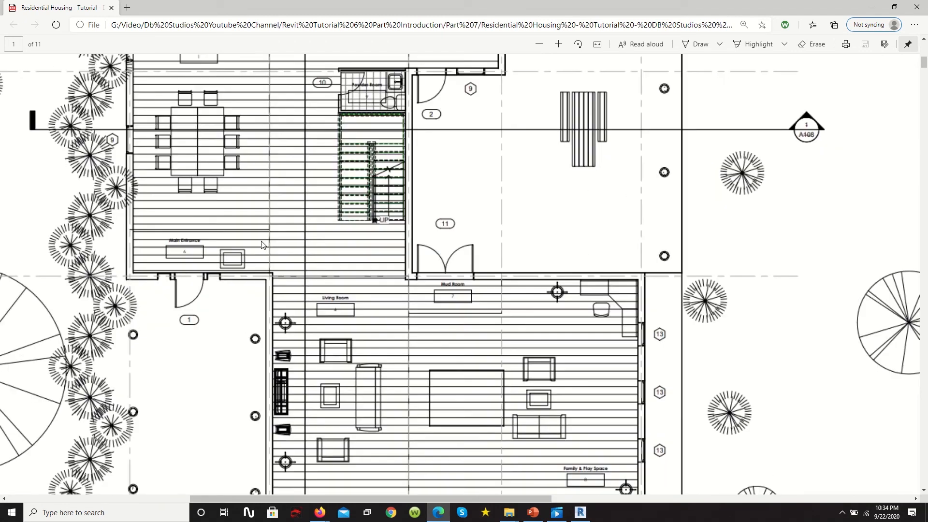
scroll(414, 352, "down", 5, "ctrl")
scroll(332, 250, "up", 7, "ctrl")
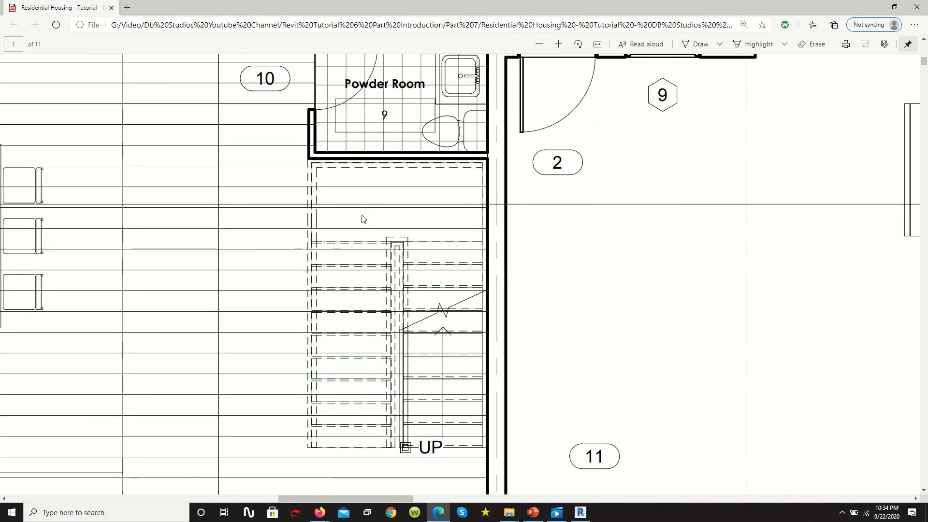
scroll(340, 158, "up", 2, "ctrl")
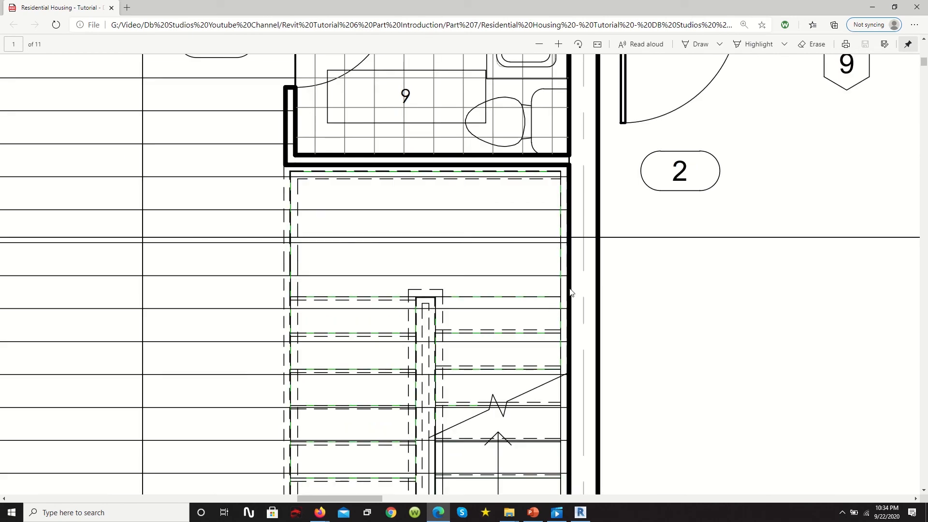
scroll(478, 273, "down", 6, "ctrl")
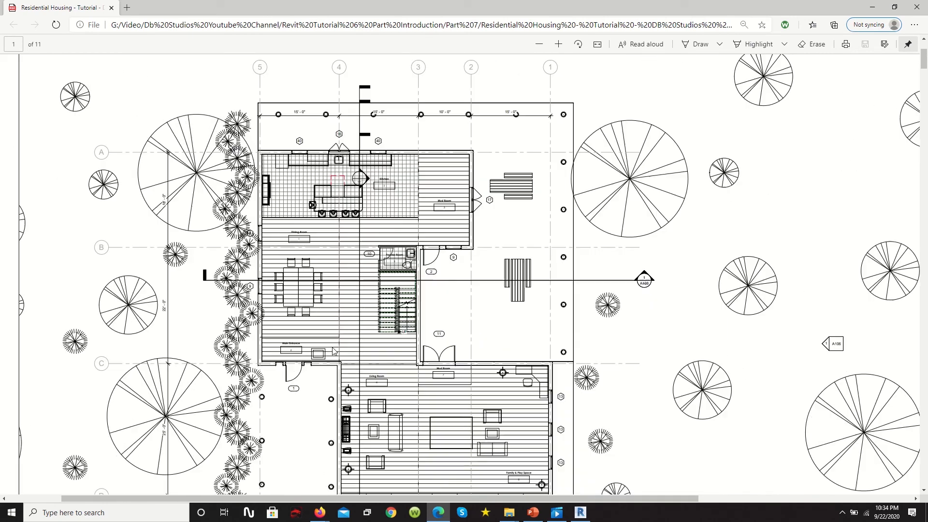
scroll(365, 216, "up", 6, "ctrl")
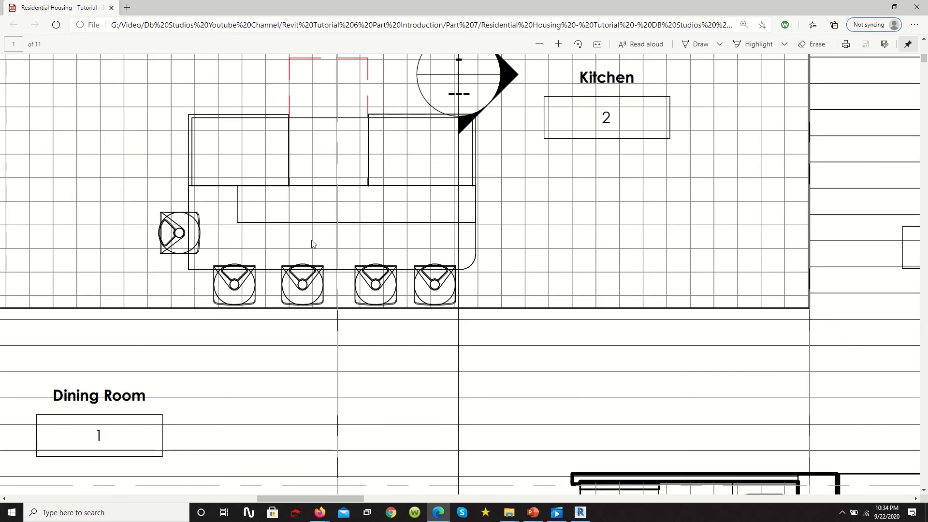
scroll(364, 231, "down", 5, "ctrl")
scroll(415, 253, "down", 2, "ctrl")
- Review the pages from the upper floor plans to the A105 and A106 elevations, inspecting the east elevation up close
scroll(413, 249, "down", 15)
scroll(407, 243, "down", 18)
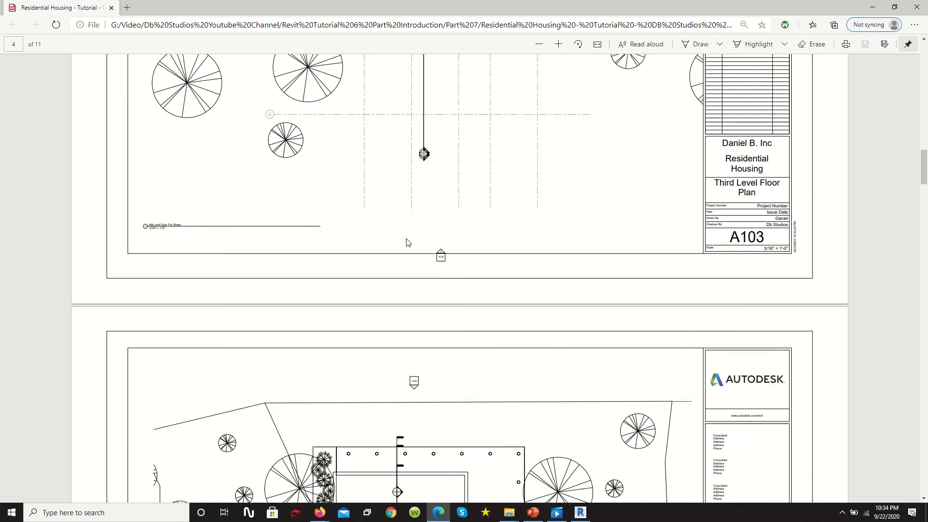
scroll(415, 209, "down", 10)
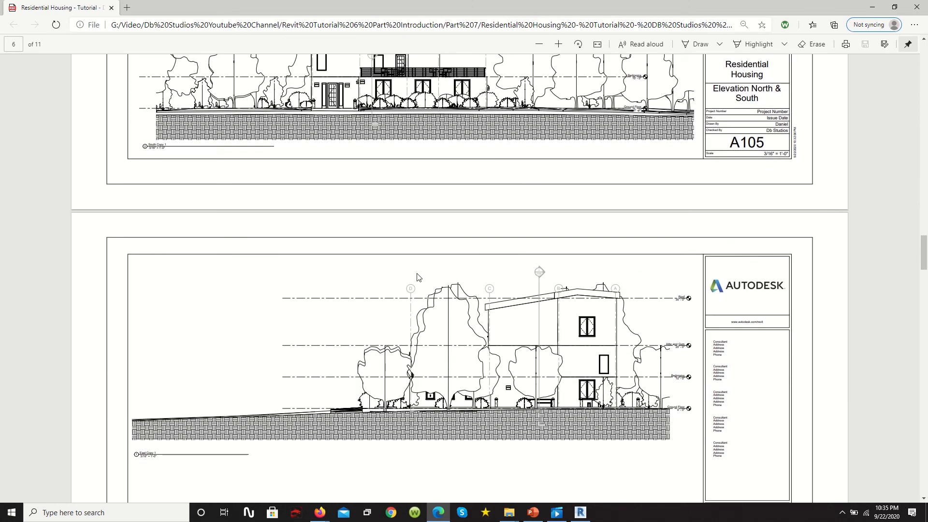
scroll(418, 277, "down", 8)
scroll(419, 246, "down", 1, "ctrl")
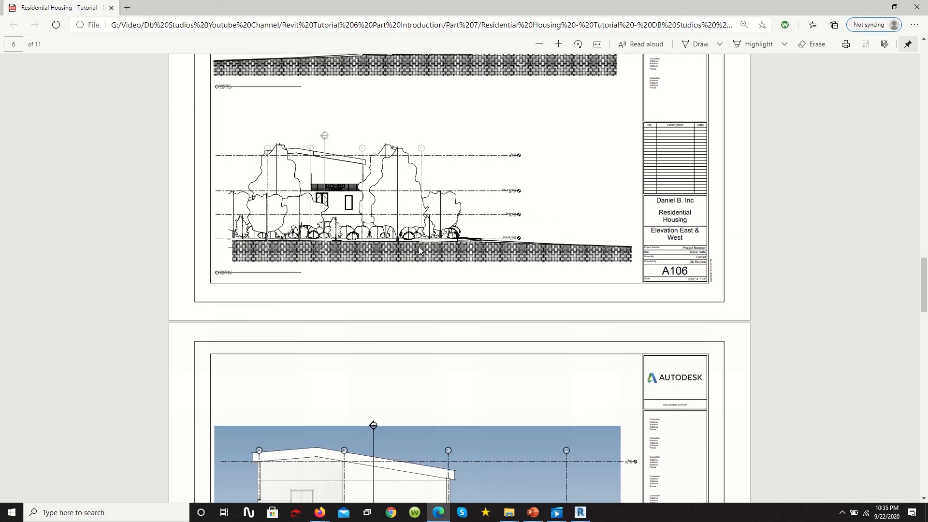
scroll(419, 246, "down", 1, "ctrl")
scroll(418, 247, "up", 4)
scroll(423, 233, "up", 2, "ctrl")
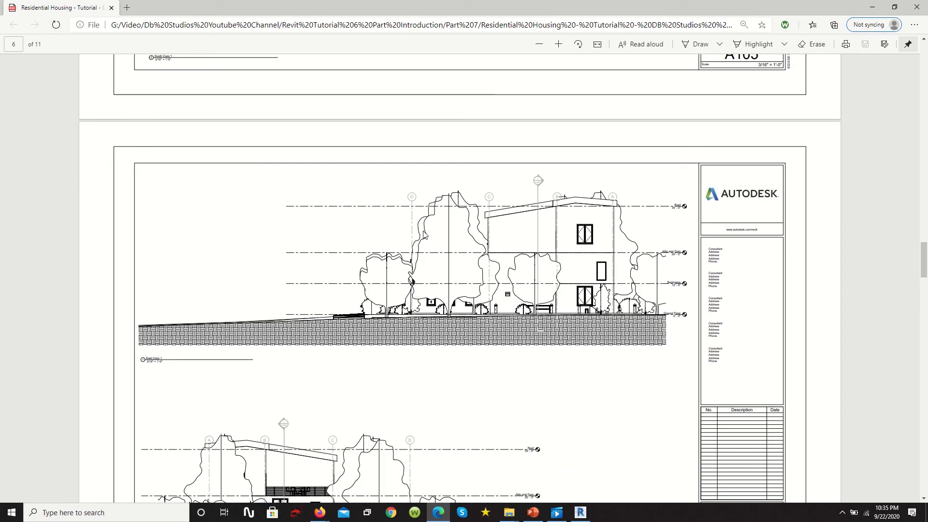
scroll(423, 233, "up", 3, "ctrl")
scroll(608, 186, "down", 3, "ctrl")
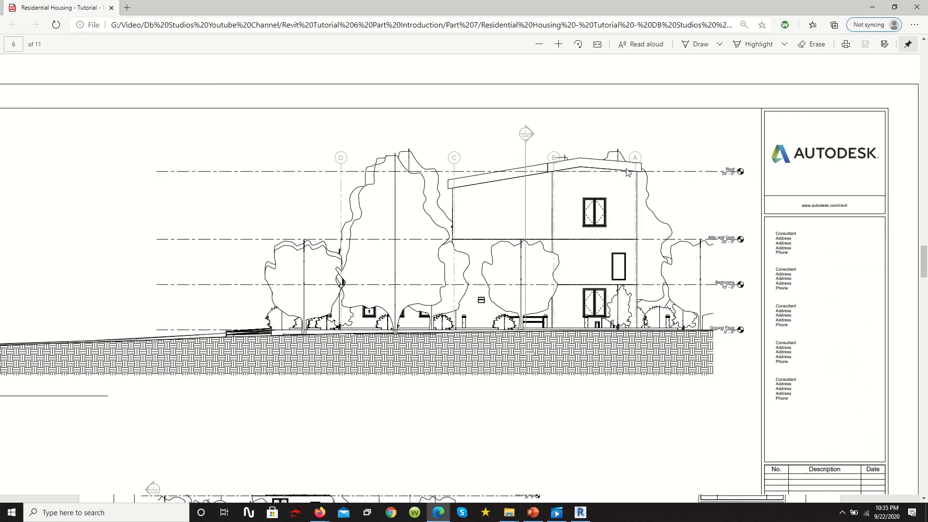
- Compare the A107 Section 1 and A108 Section 2 pages in the printed PDF
scroll(531, 203, "down", 8)
scroll(500, 214, "down", 15)
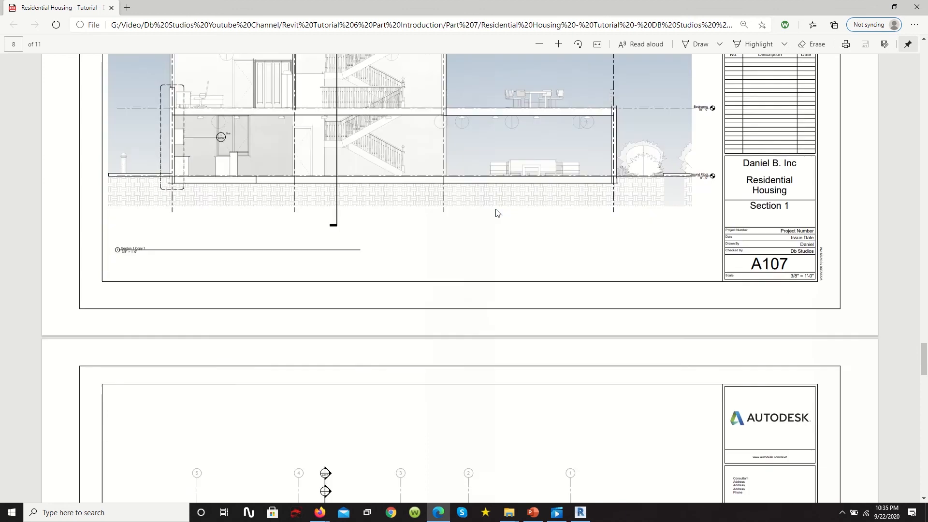
scroll(497, 214, "down", 3)
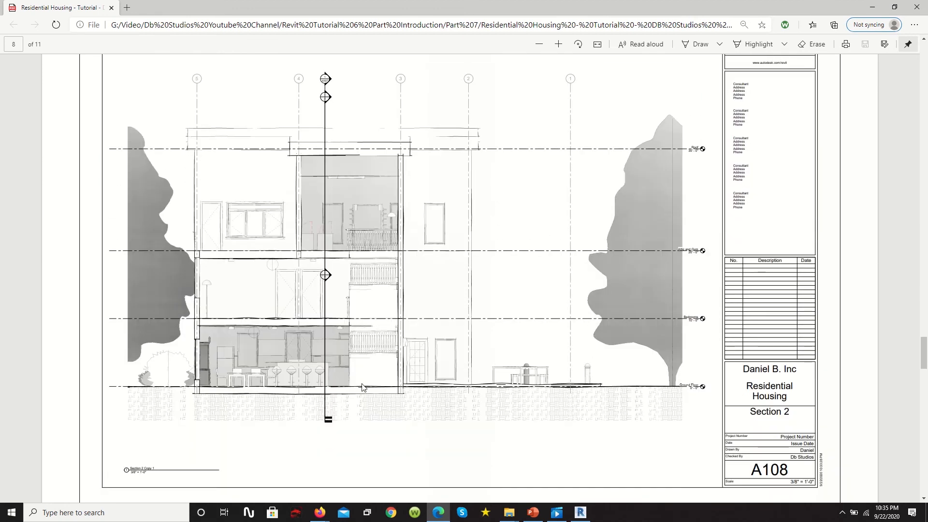
scroll(655, 155, "up", 3)
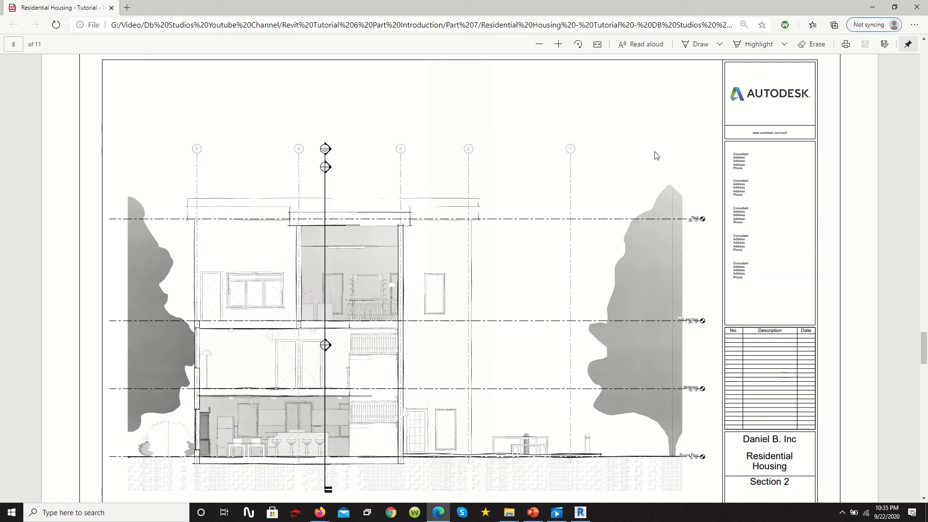
scroll(292, 353, "up", 20)
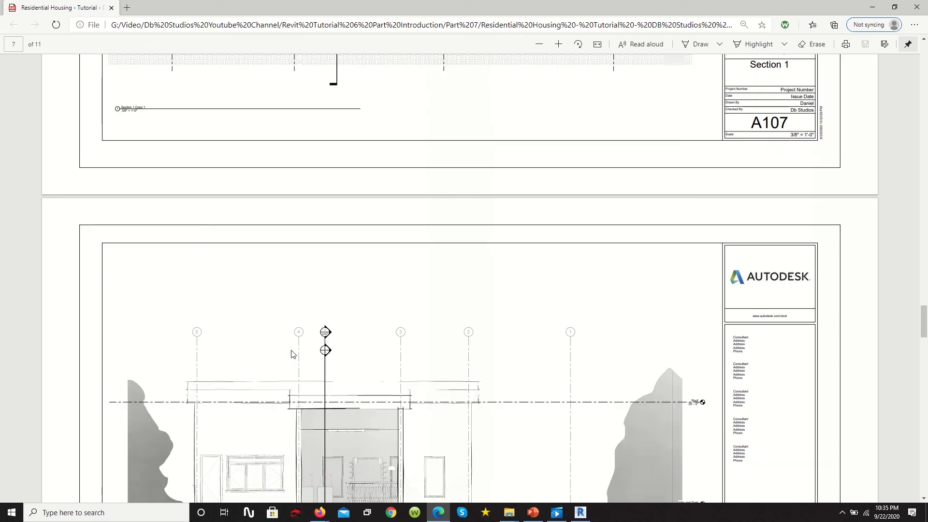